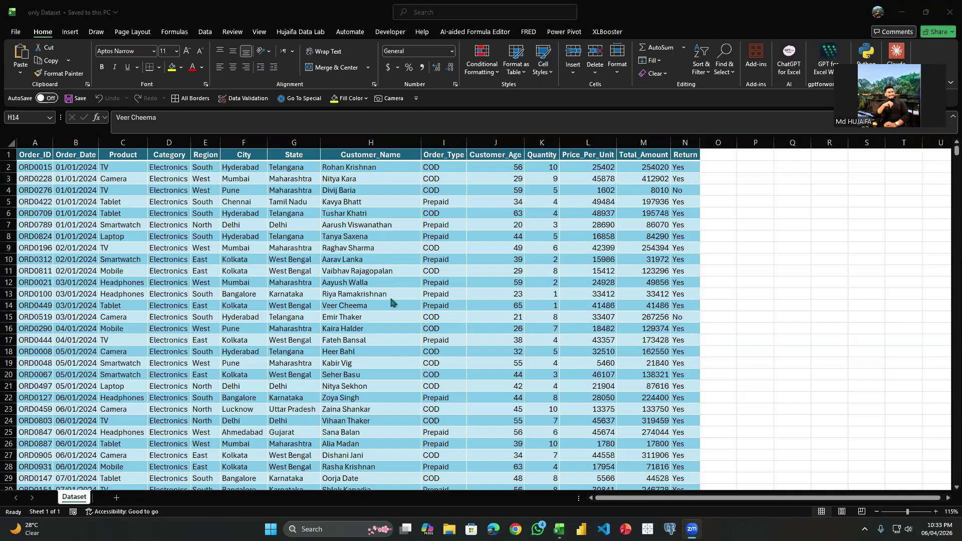
Examine the dataset's column headers from Order_ID to Return and how far its rows extend.
click(404, 301)
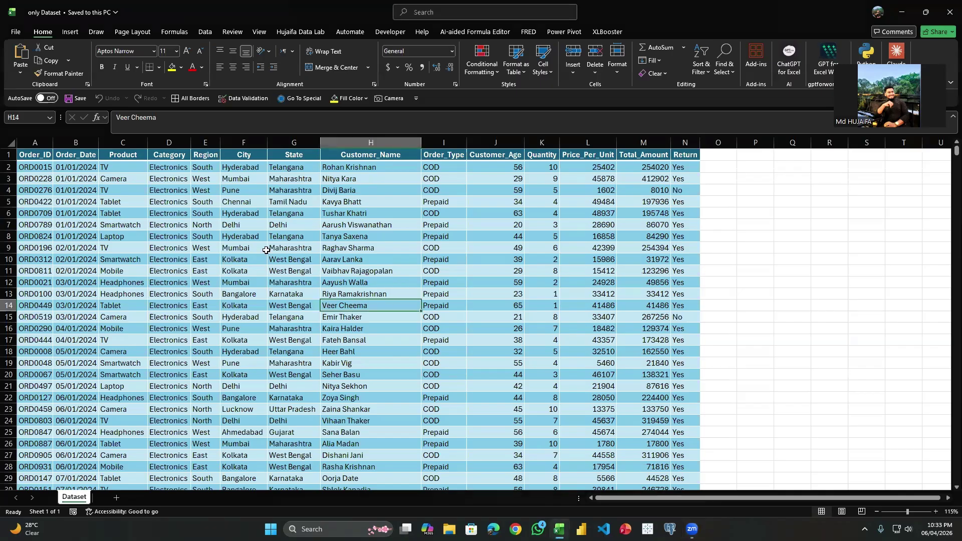
click(36, 157)
click(68, 158)
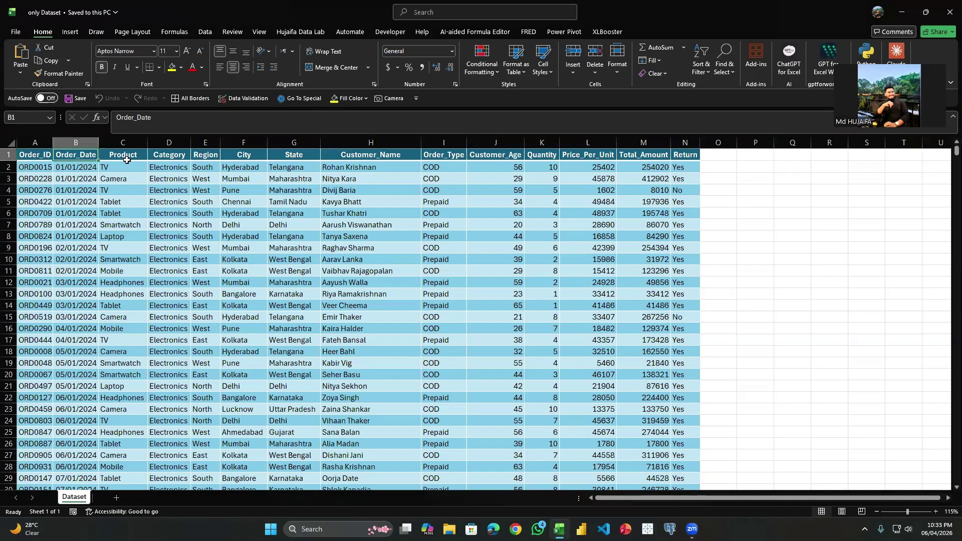
click(128, 158)
click(184, 158)
click(212, 159)
click(250, 158)
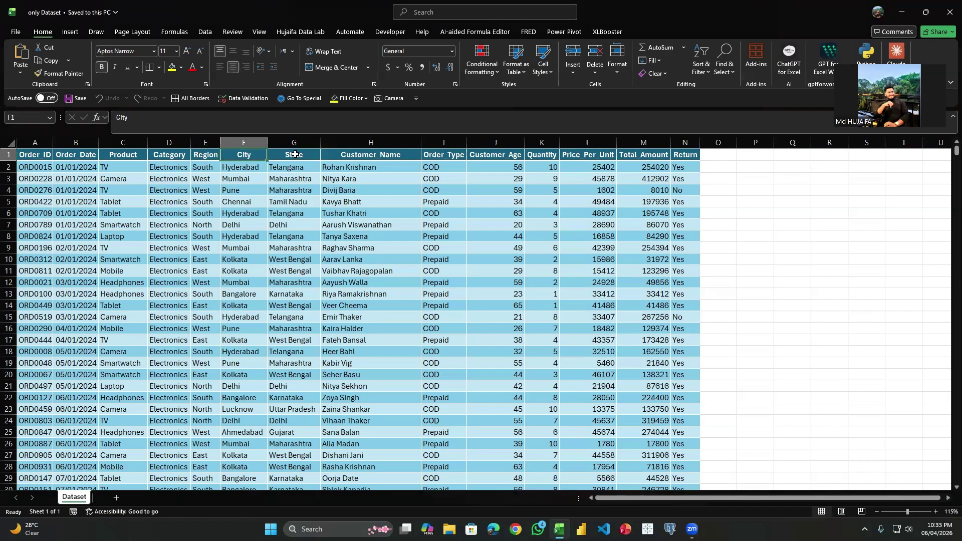
click(311, 158)
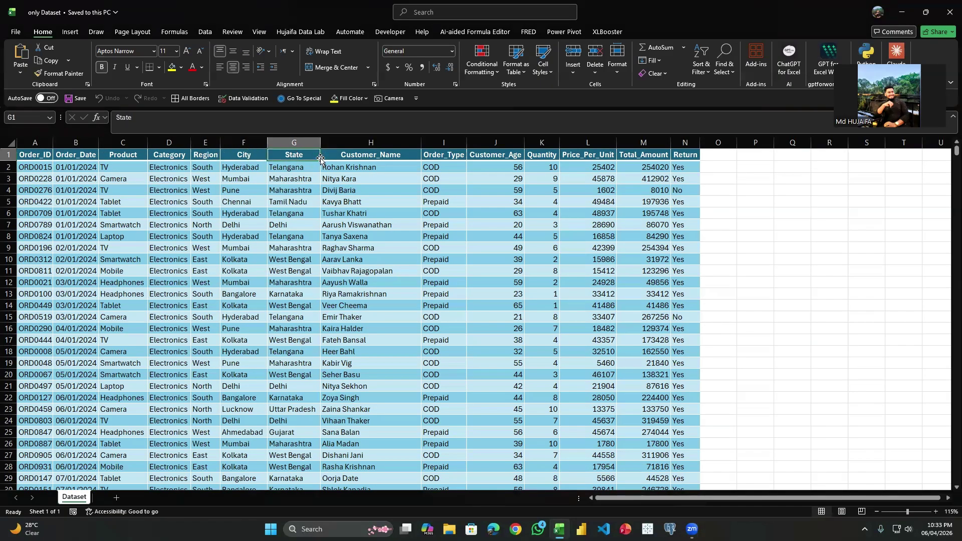
click(396, 155)
click(444, 157)
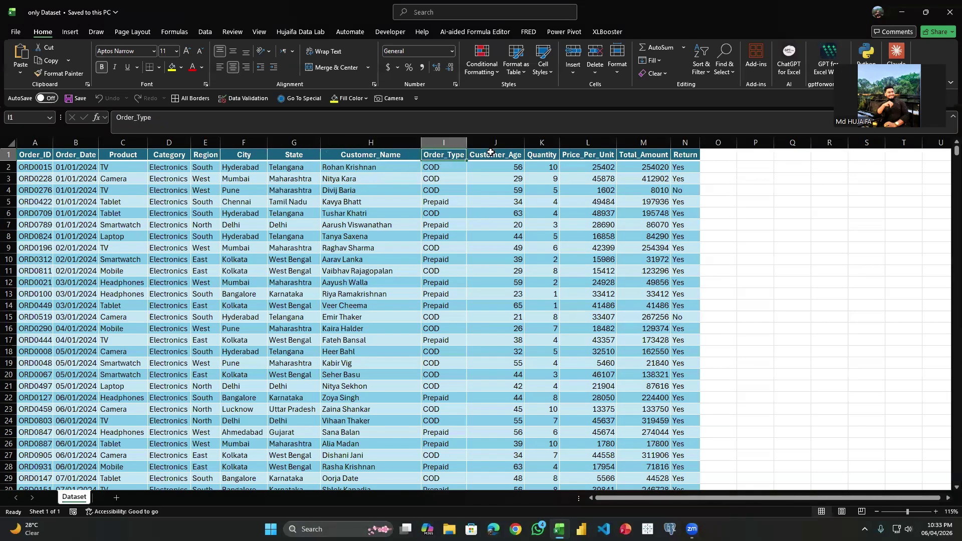
click(491, 153)
click(554, 156)
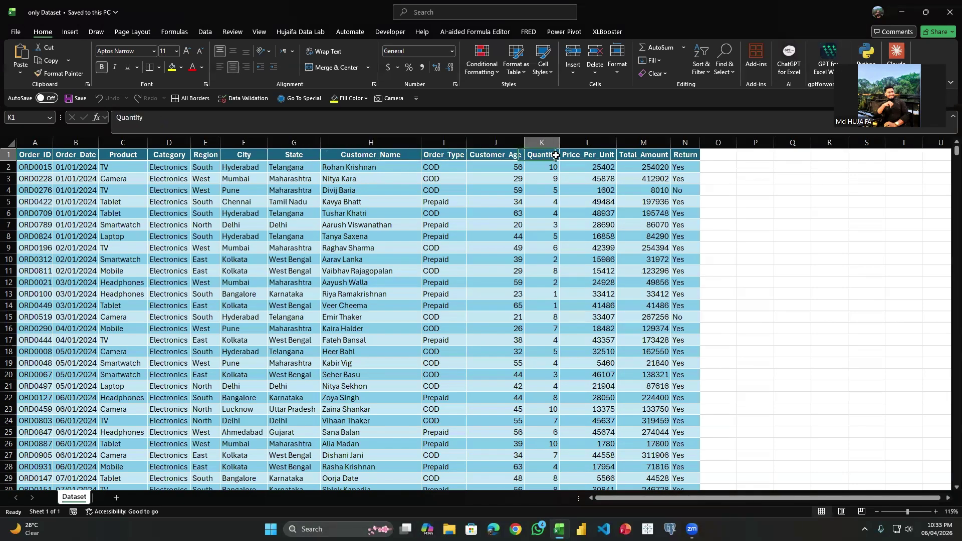
click(603, 156)
click(646, 156)
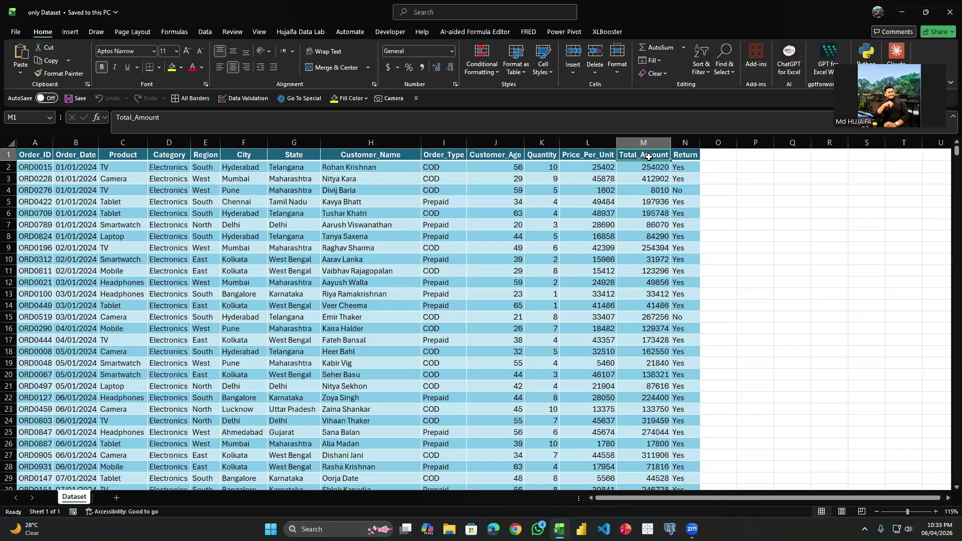
click(690, 158)
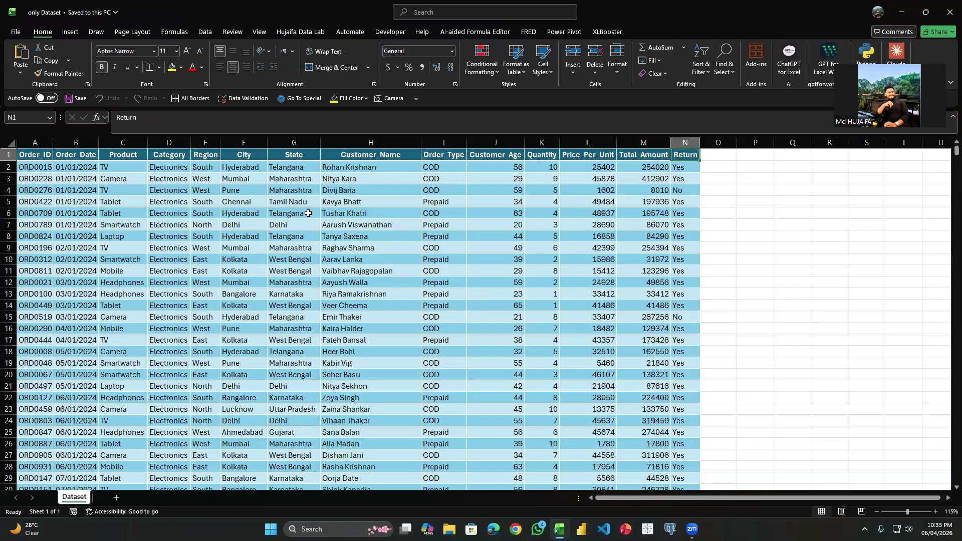
click(307, 213)
key(ctrl+Home)
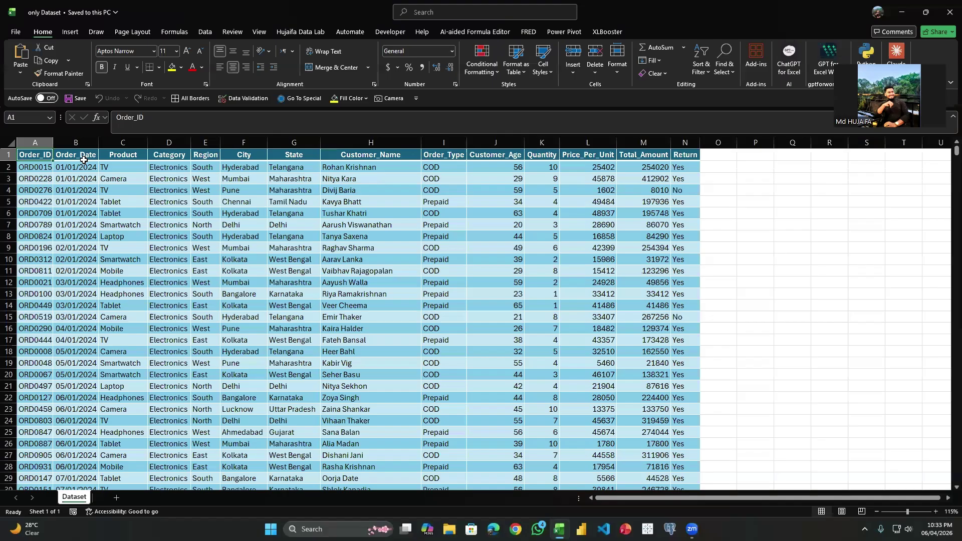
key(ctrl+End)
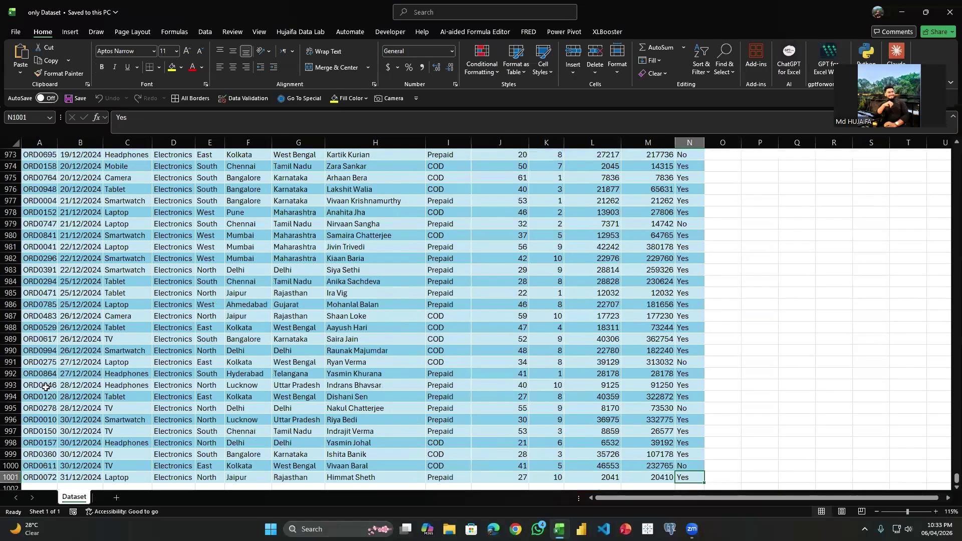
key(ctrl+Up)
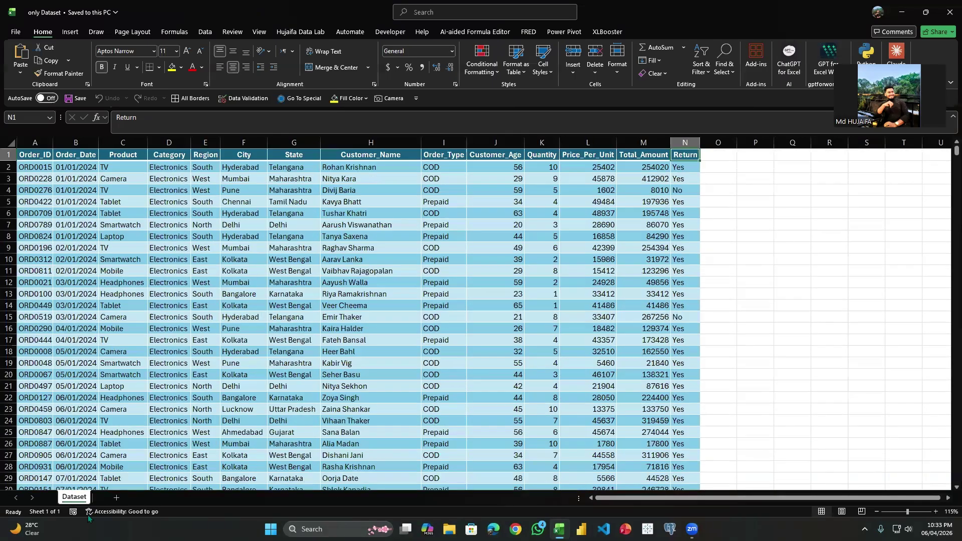
click(169, 328)
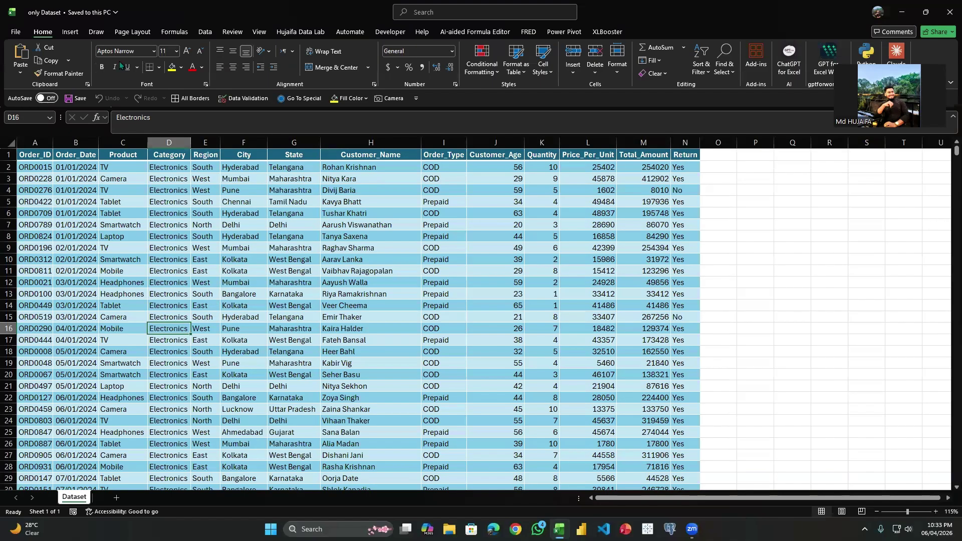
Create a PivotTable from the Dataset range A1:N1001 on a new worksheet.
click(70, 33)
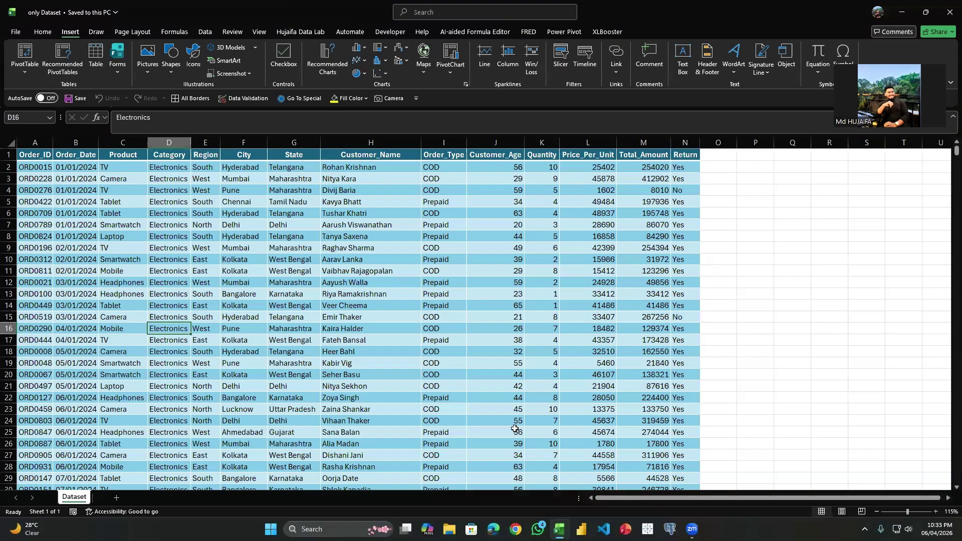
click(379, 272)
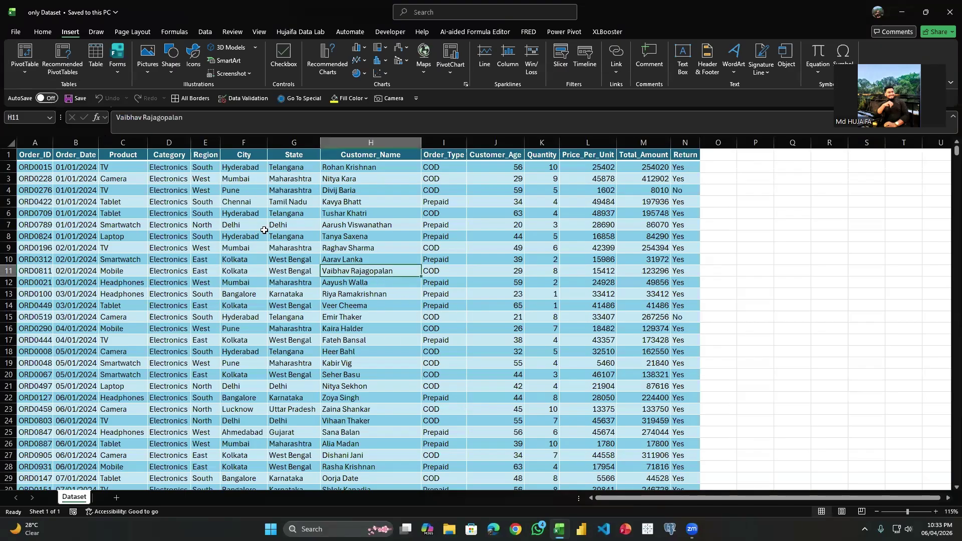
key(alt)
key(n)
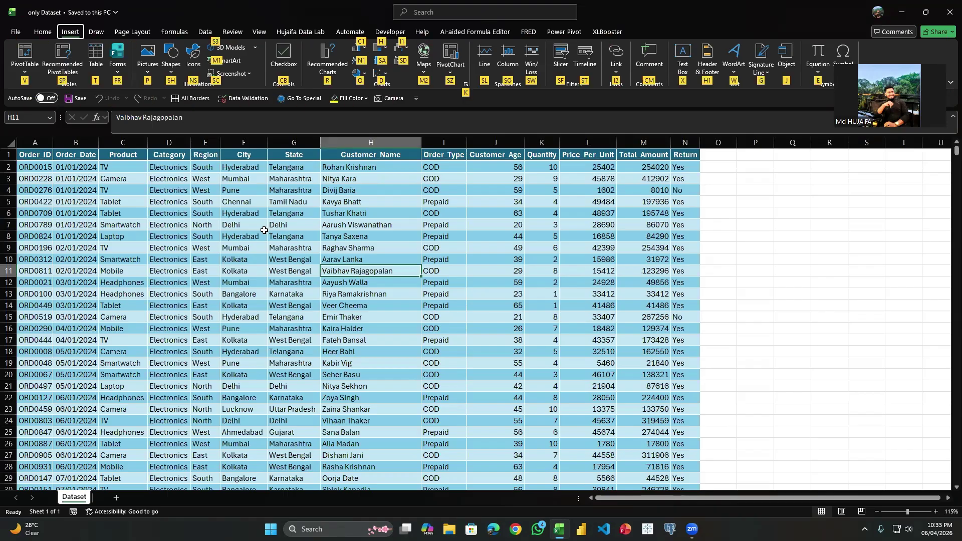
key(v)
key(t)
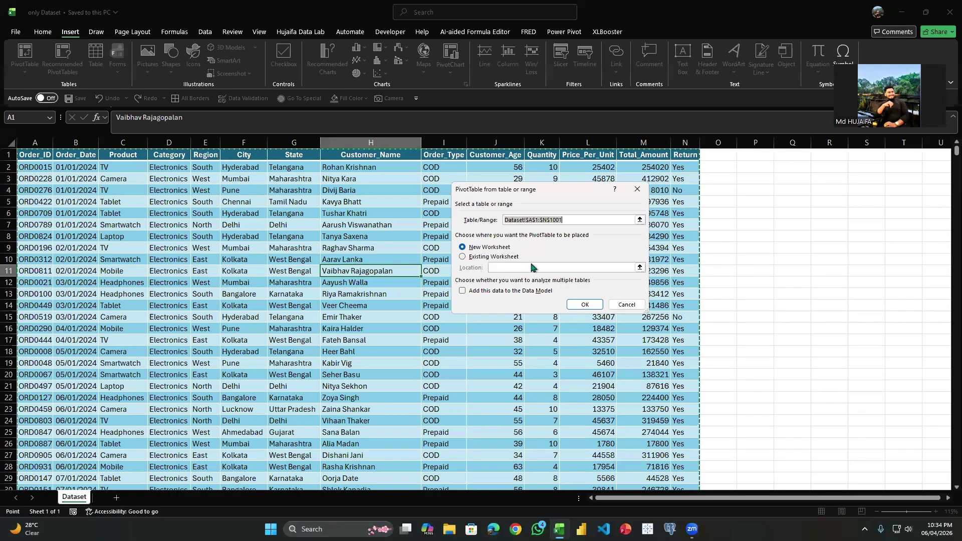
click(581, 305)
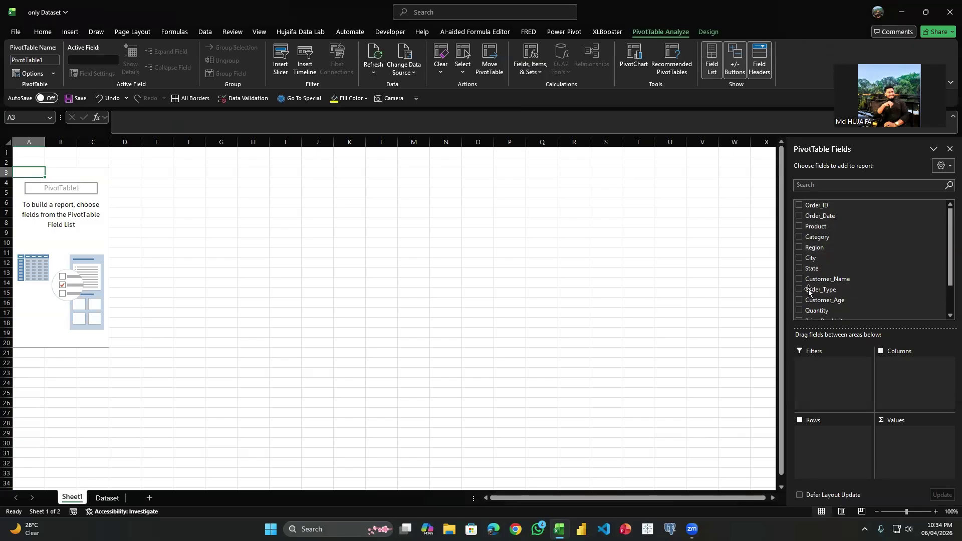
Add Order_Date to the PivotTable rows and check the daily entries grouped under January.
click(800, 216)
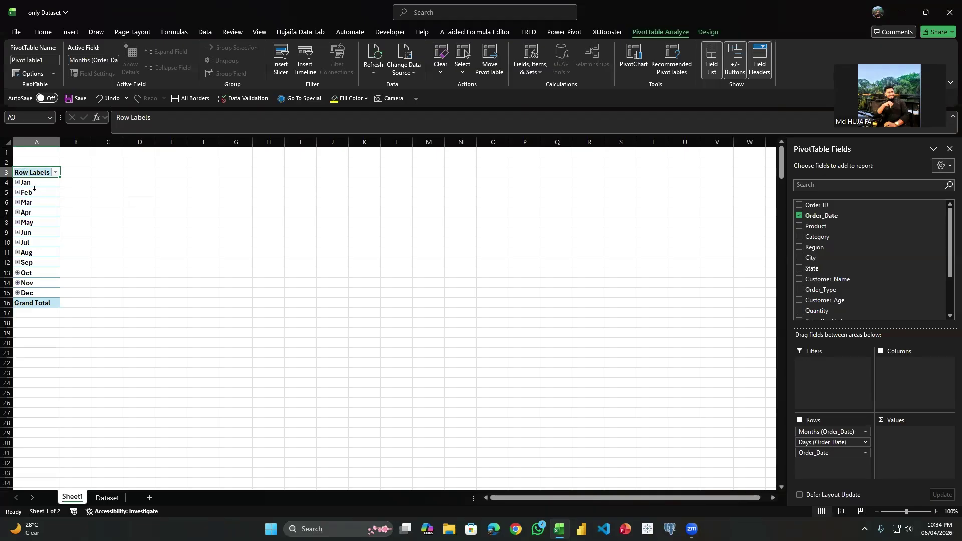
click(17, 183)
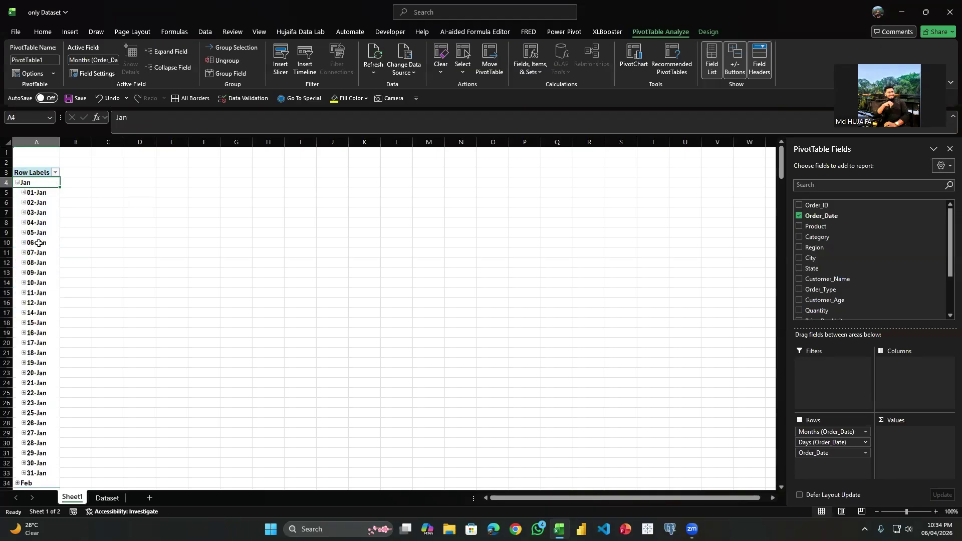
scroll(41, 379, down, 3)
scroll(20, 189, up, 3)
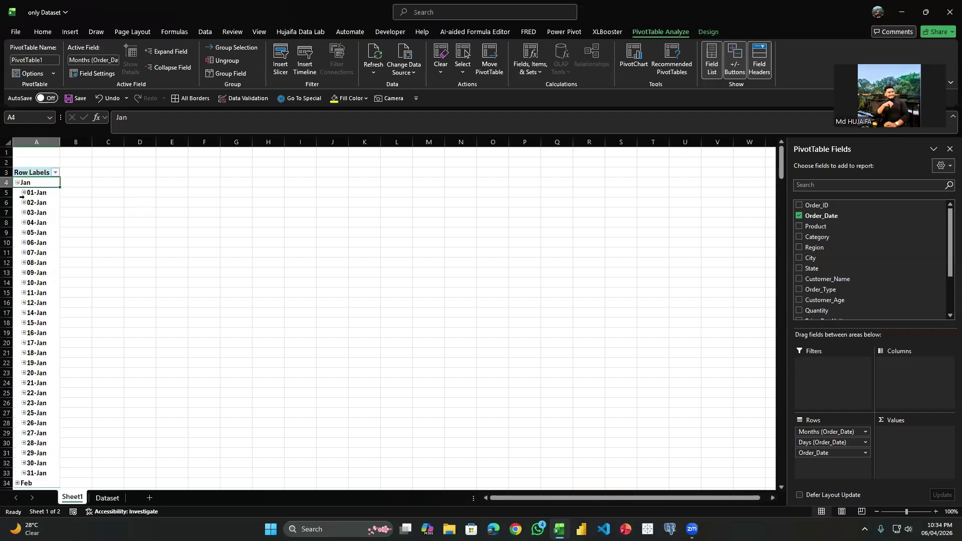
click(18, 182)
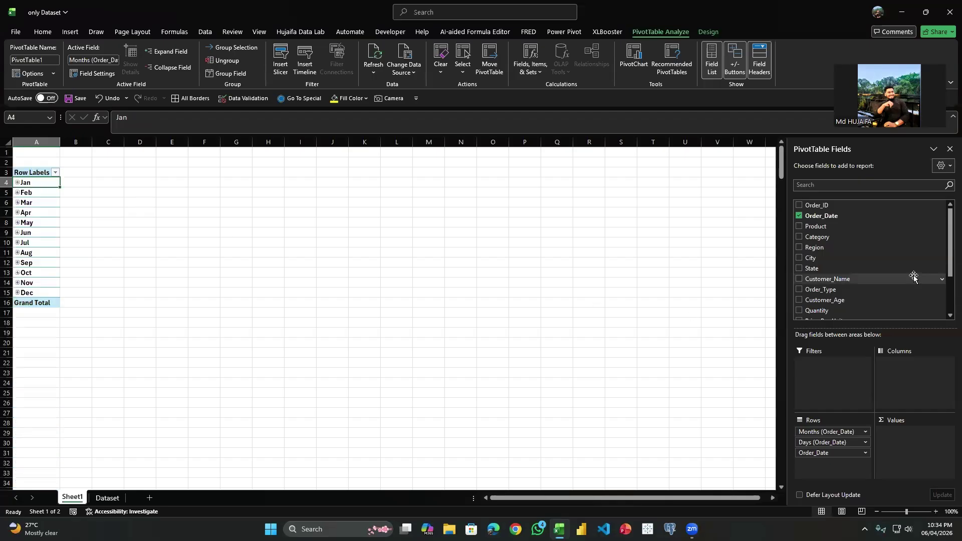
Add Total_Amount to the PivotTable values as a sum.
scroll(847, 276, down, 2)
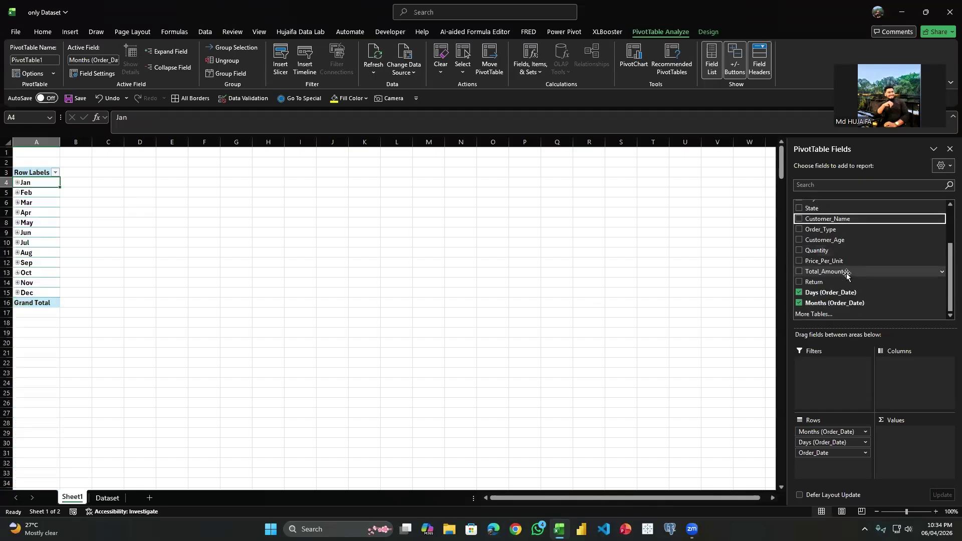
click(799, 271)
click(76, 214)
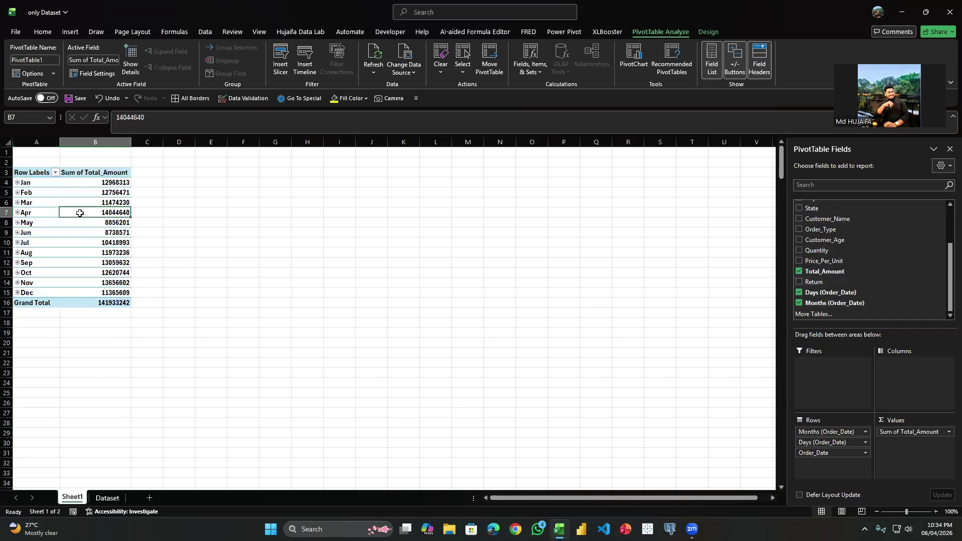
Ungroup the month row labels so the PivotTable lists individual Order_Date values.
click(28, 185)
click(25, 193)
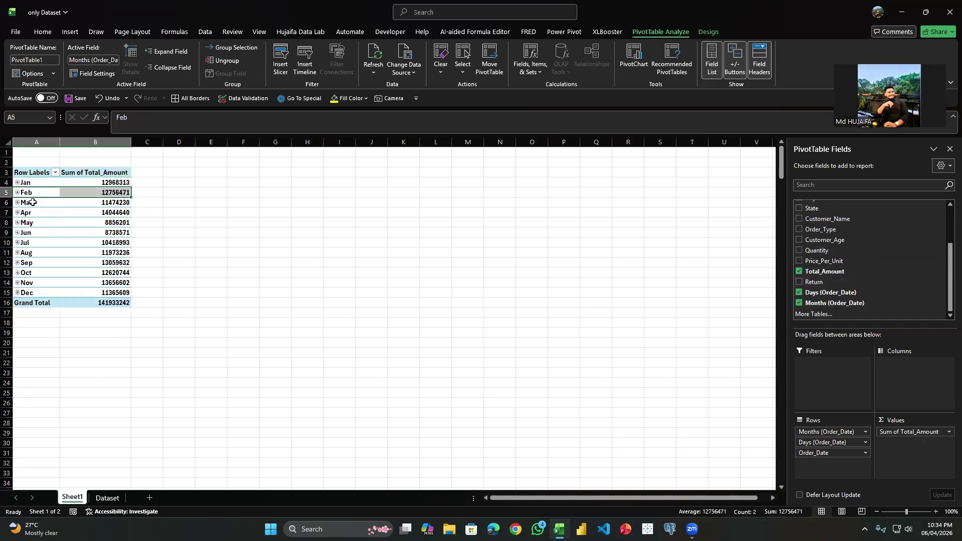
mouse_move(33, 187)
mouse_down()
mouse_move(43, 273)
mouse_move(35, 185)
mouse_up()
click(30, 196)
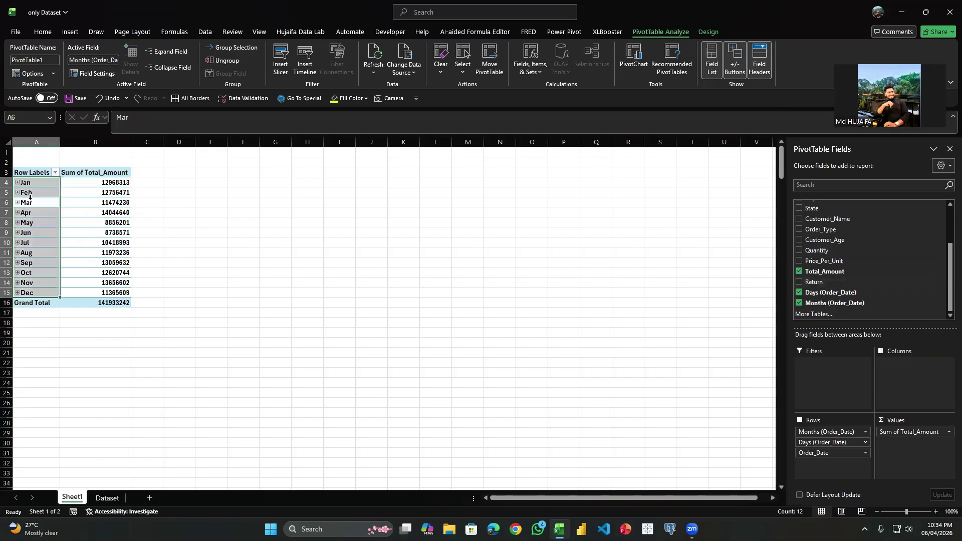
click(99, 213)
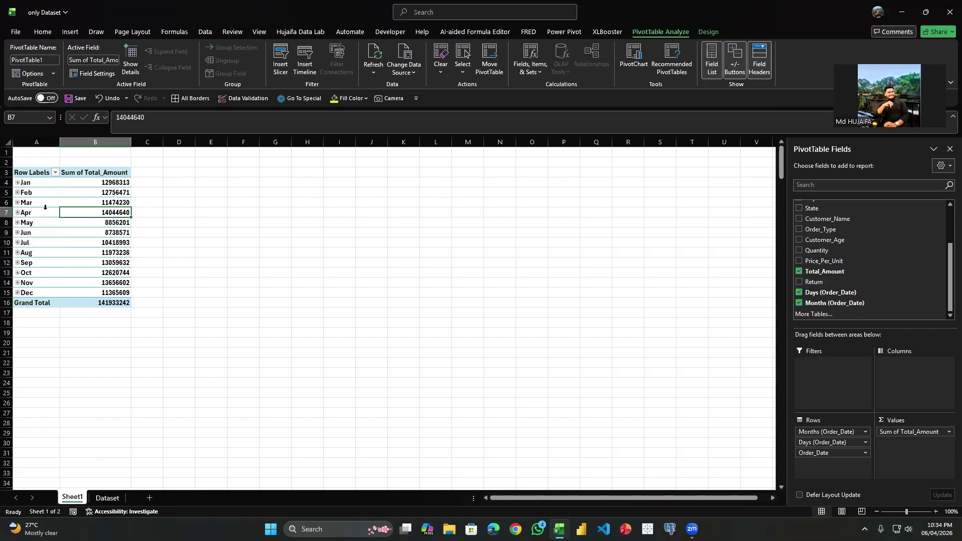
click(45, 207)
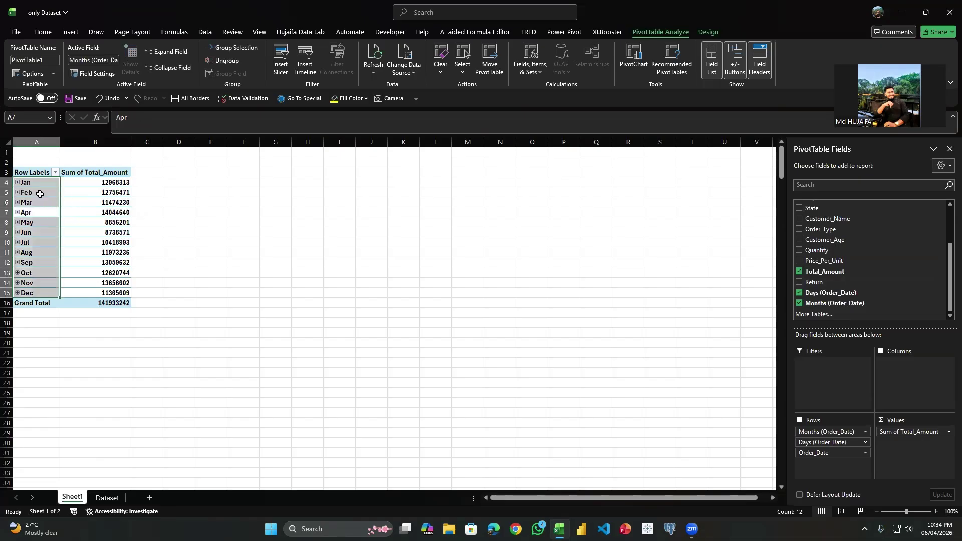
click(40, 192)
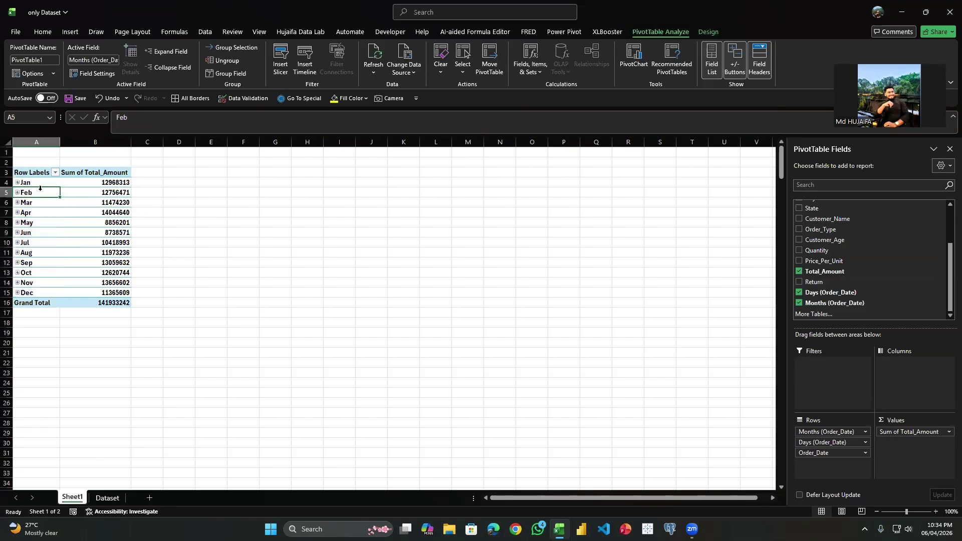
right_click(32, 216)
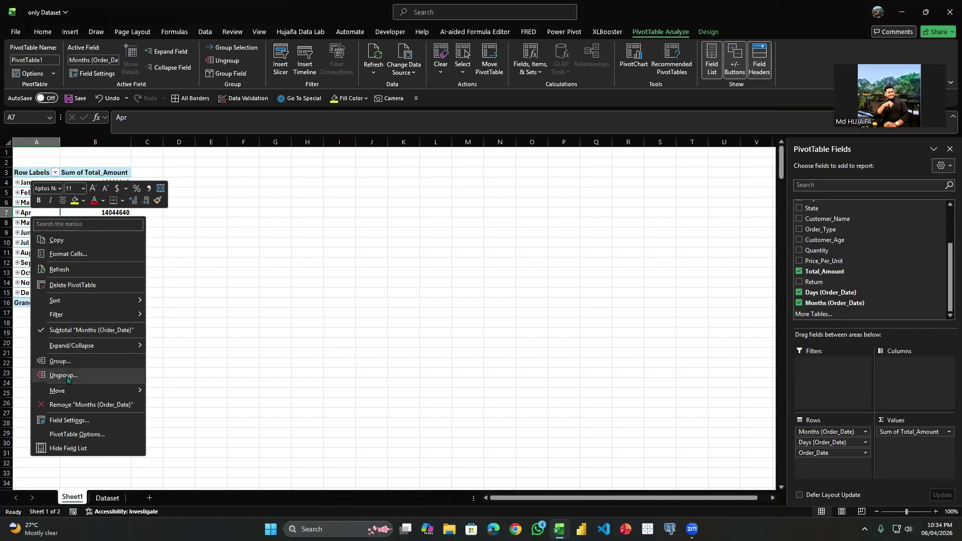
click(64, 376)
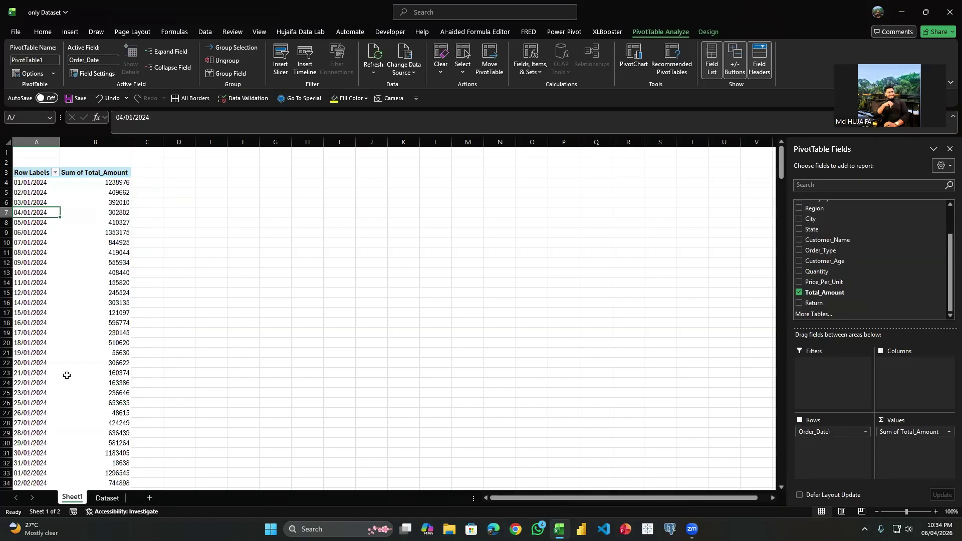
Review the individual date rows from the first date down to the Grand Total and the options available for a date label.
click(31, 183)
scroll(30, 195, down, 20)
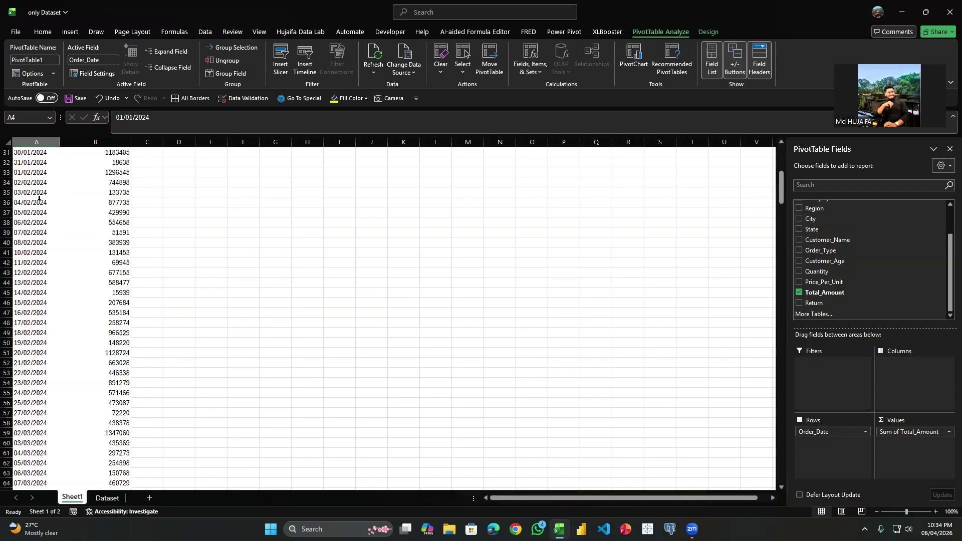
key(ctrl+Down)
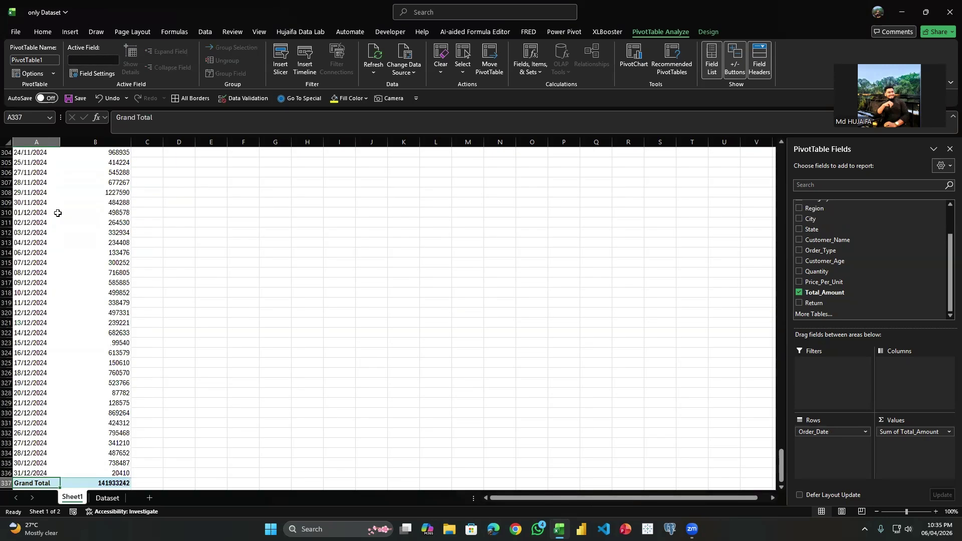
key(ctrl+Up)
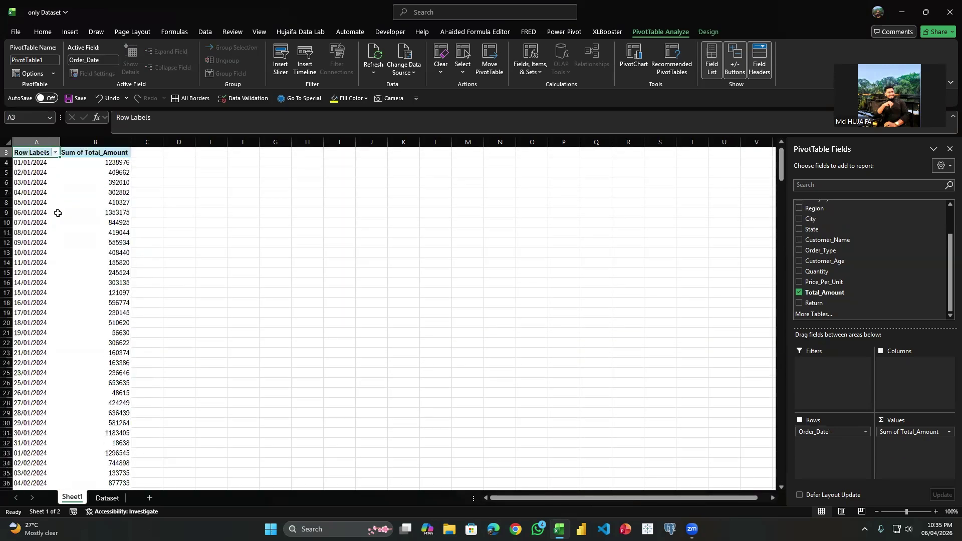
right_click(42, 185)
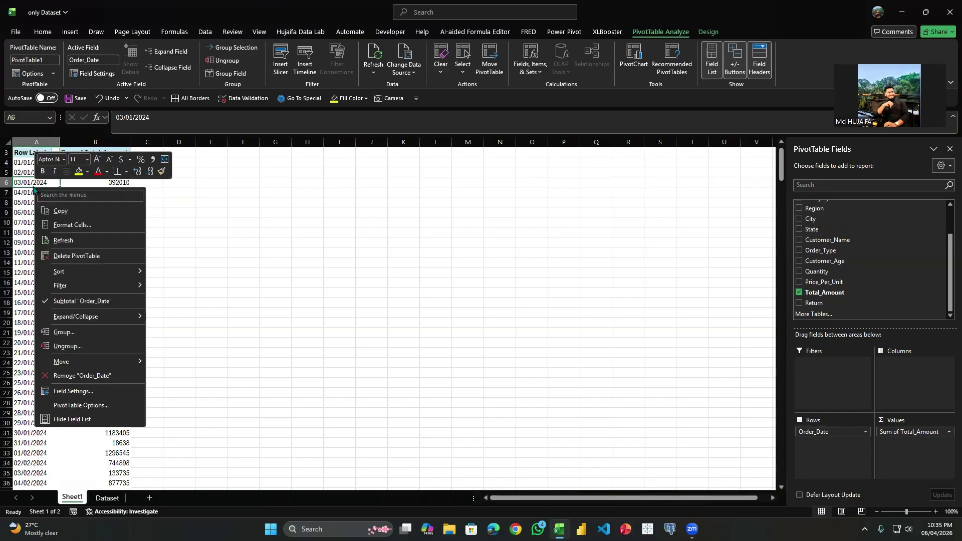
click(29, 184)
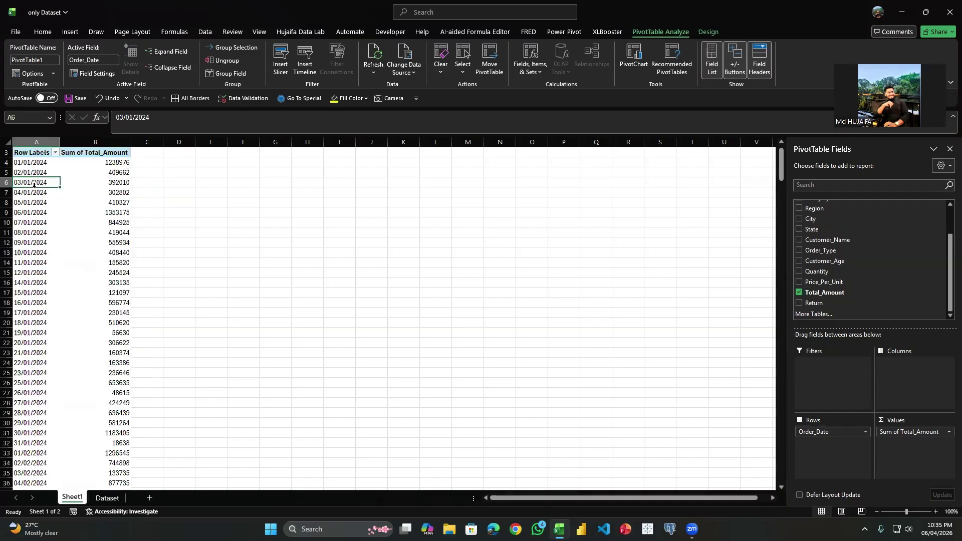
Group the Order_Date row labels by Months, keeping the automatic starting and ending dates.
right_click(46, 212)
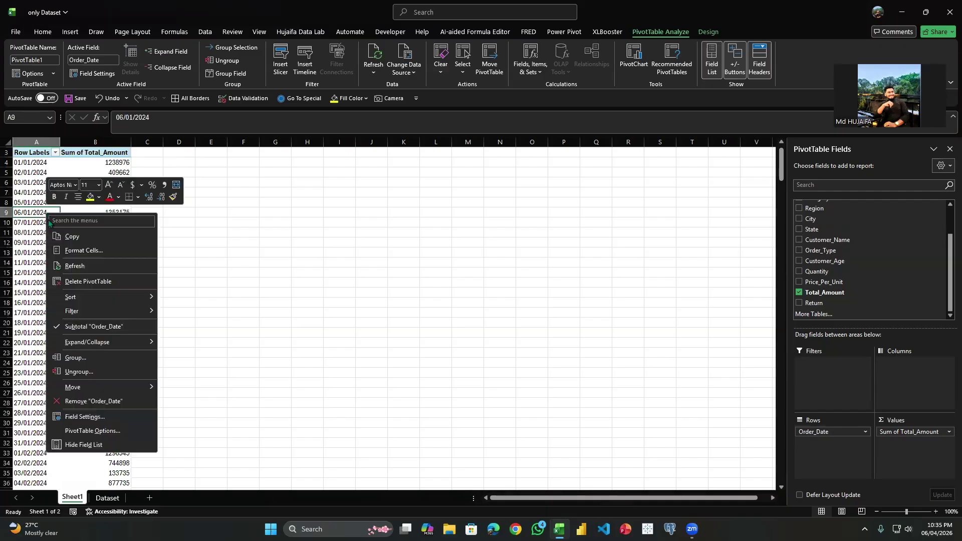
click(76, 357)
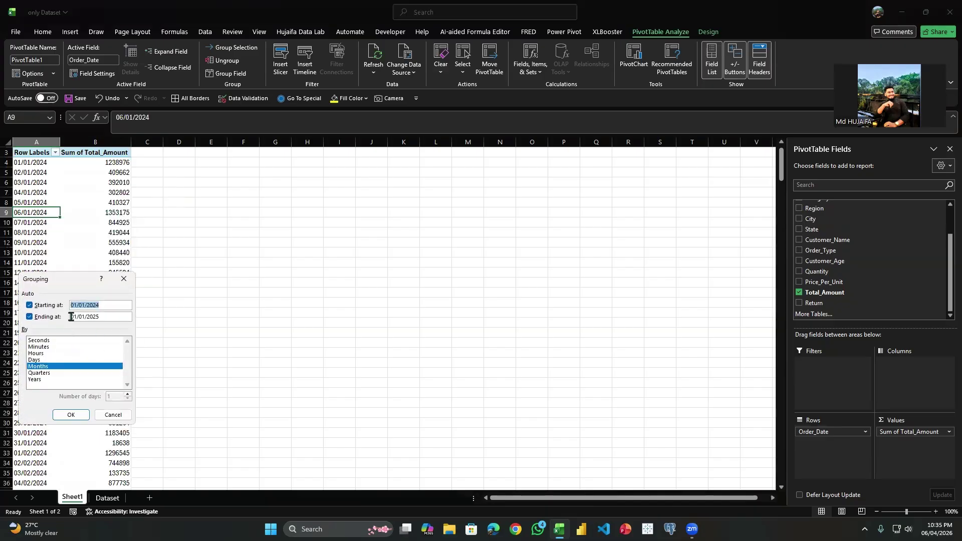
drag(69, 284, 152, 163)
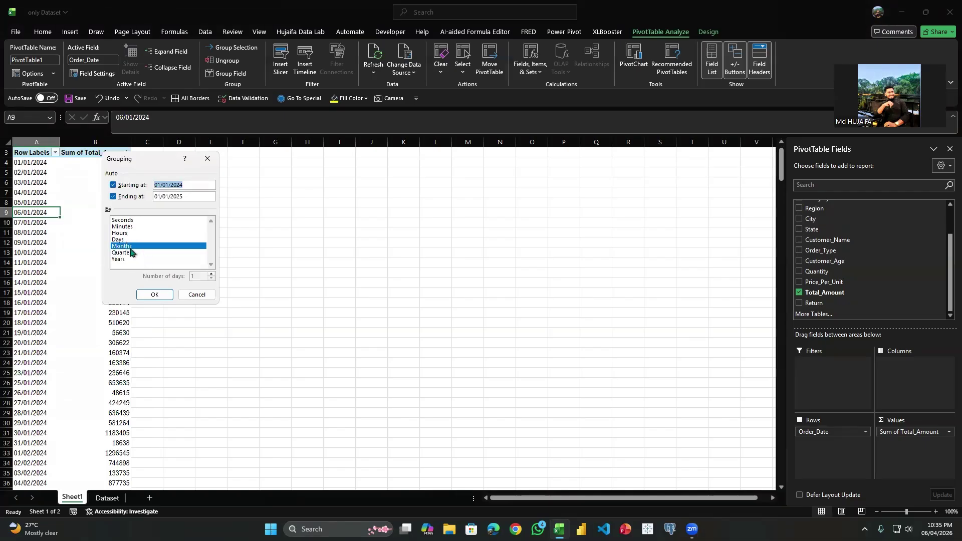
click(156, 294)
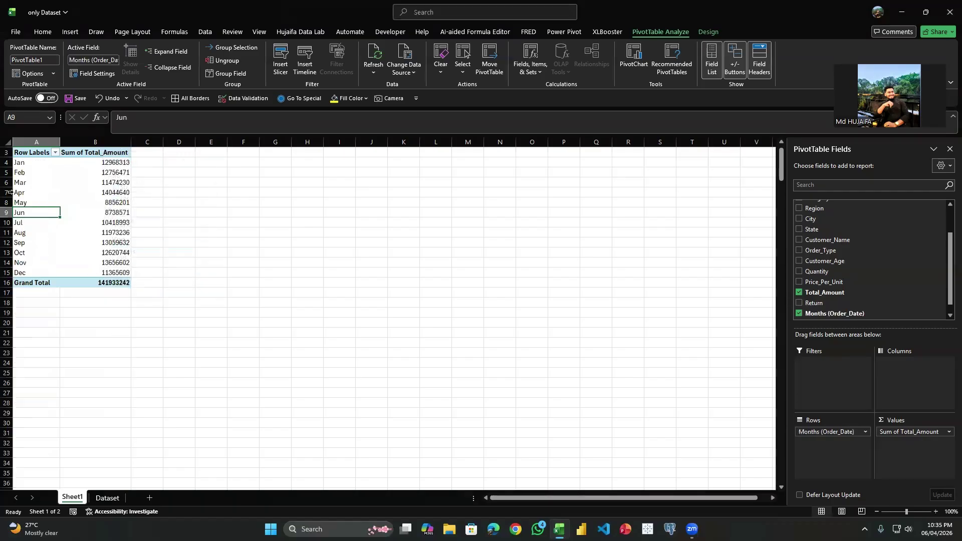
Ungroup the month row labels and regroup the Order_Date values by both Months and Quarters.
right_click(37, 187)
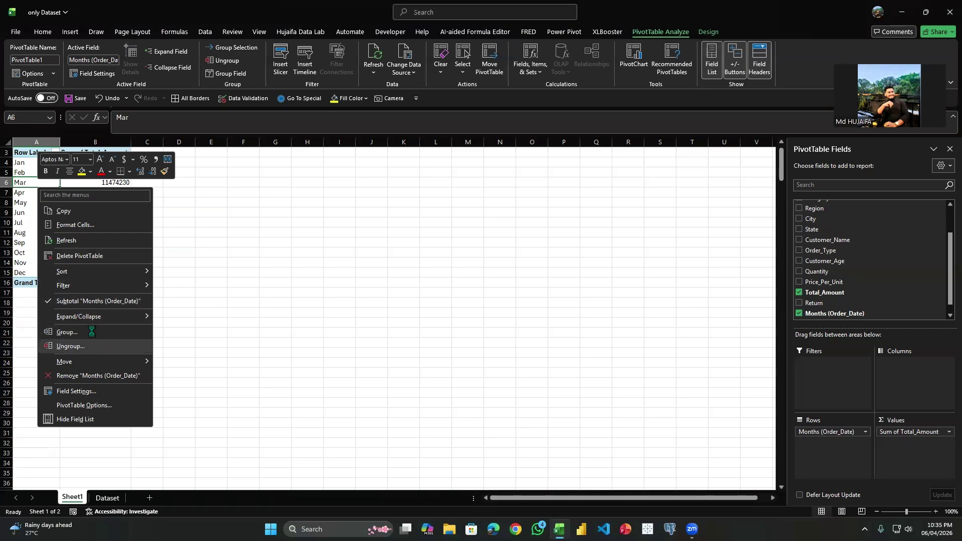
click(95, 346)
right_click(36, 202)
click(70, 345)
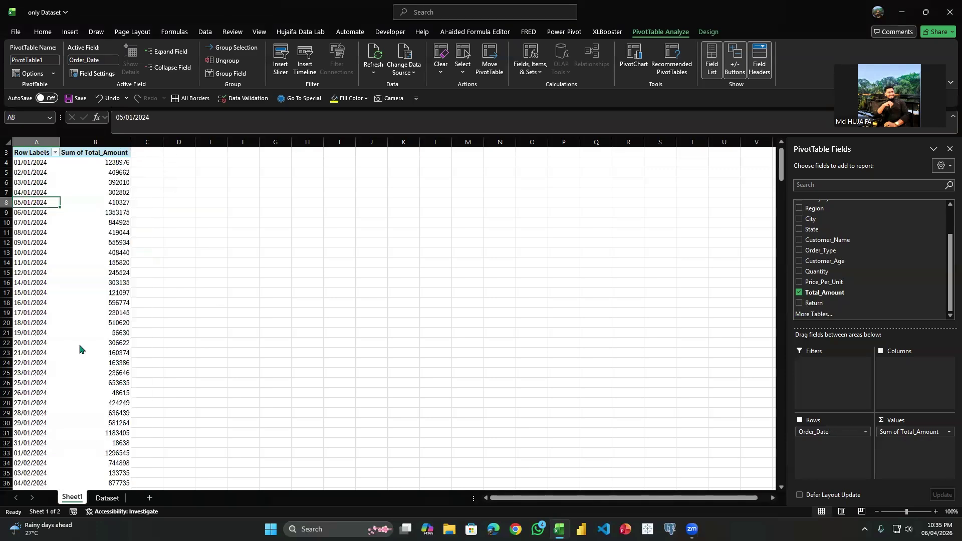
click(51, 364)
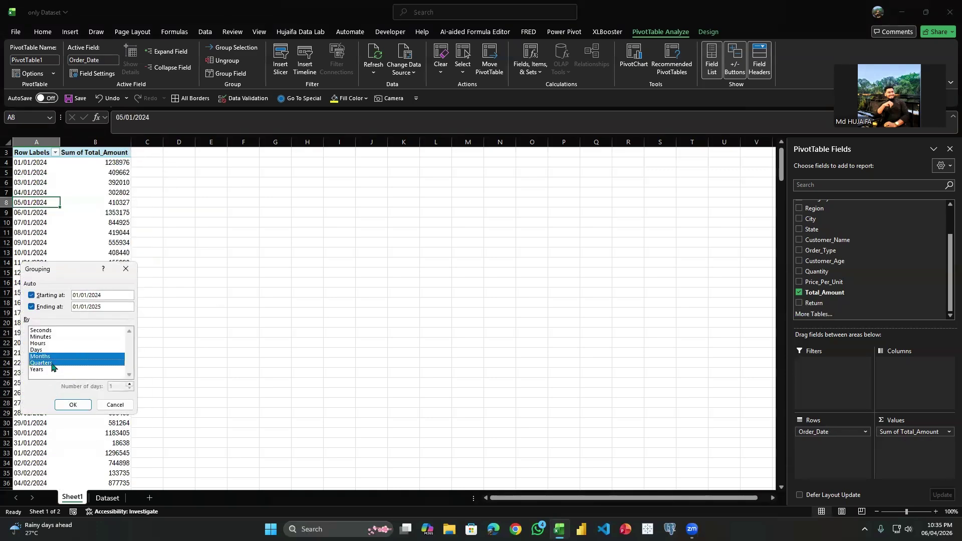
click(71, 405)
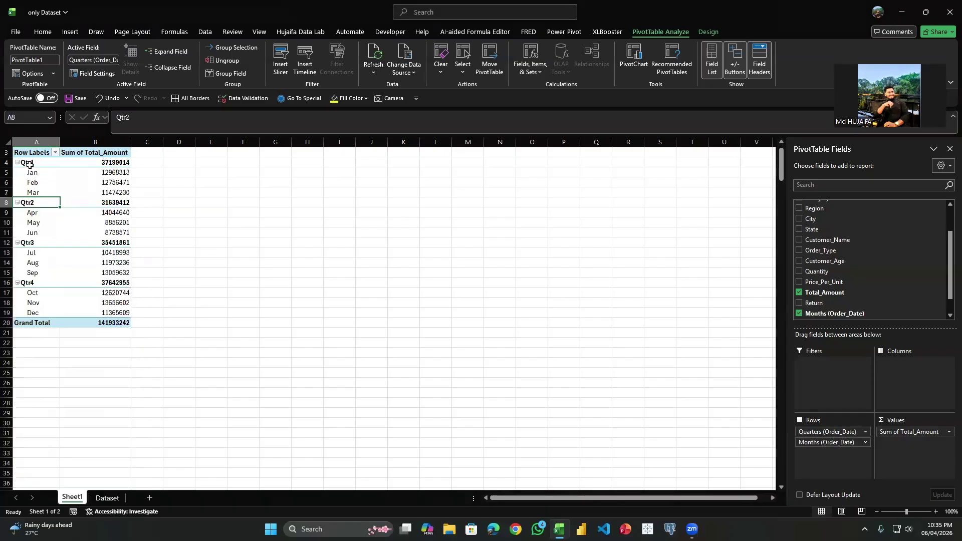
Examine which months are listed under Qtr1 and Qtr2 in the PivotTable.
drag(31, 172, 38, 192)
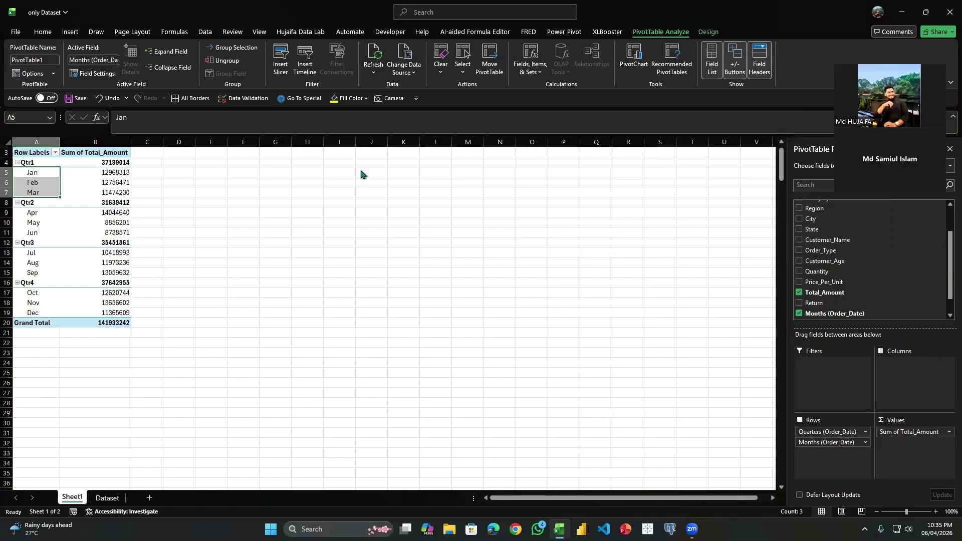
click(33, 212)
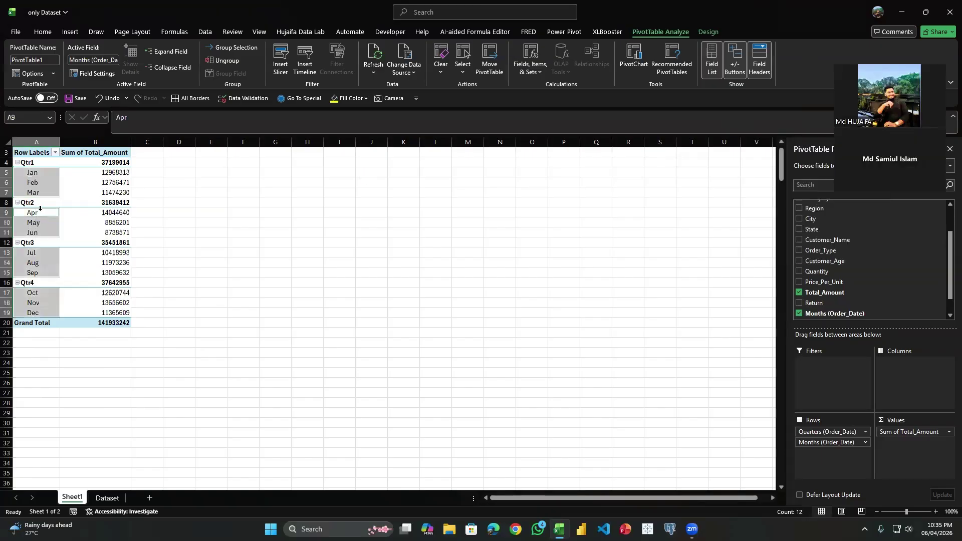
click(40, 213)
click(41, 224)
click(40, 232)
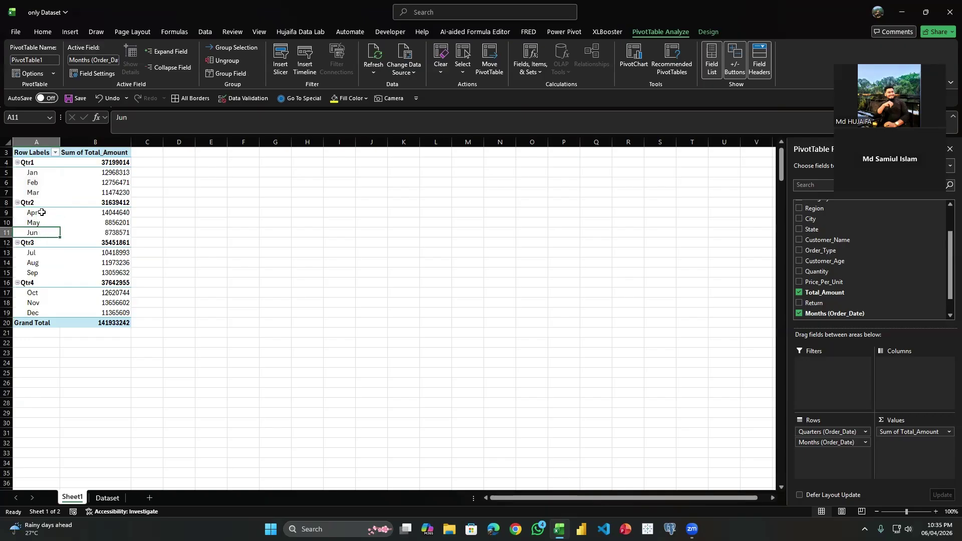
drag(42, 212, 44, 229)
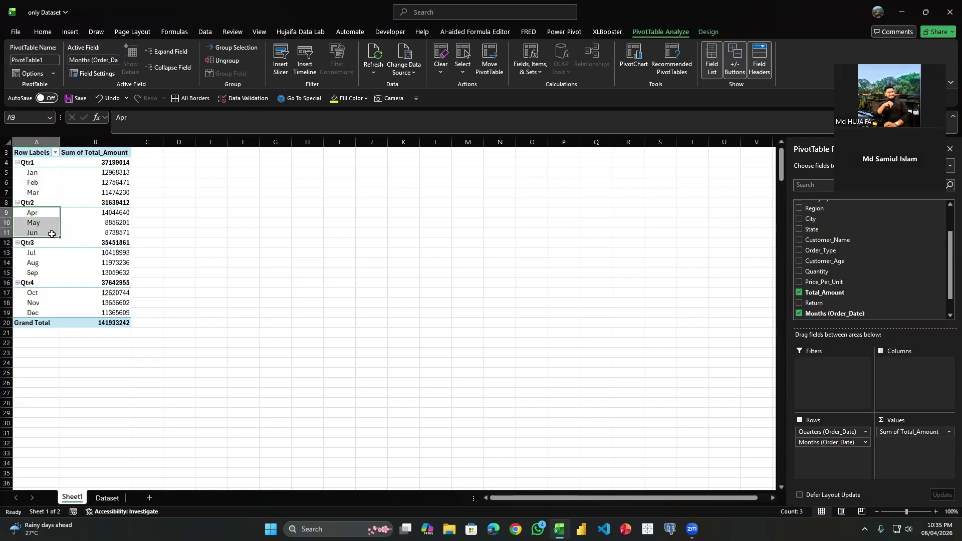
Add Years to the Order_Date grouping alongside Months and Quarters.
right_click(43, 182)
click(72, 324)
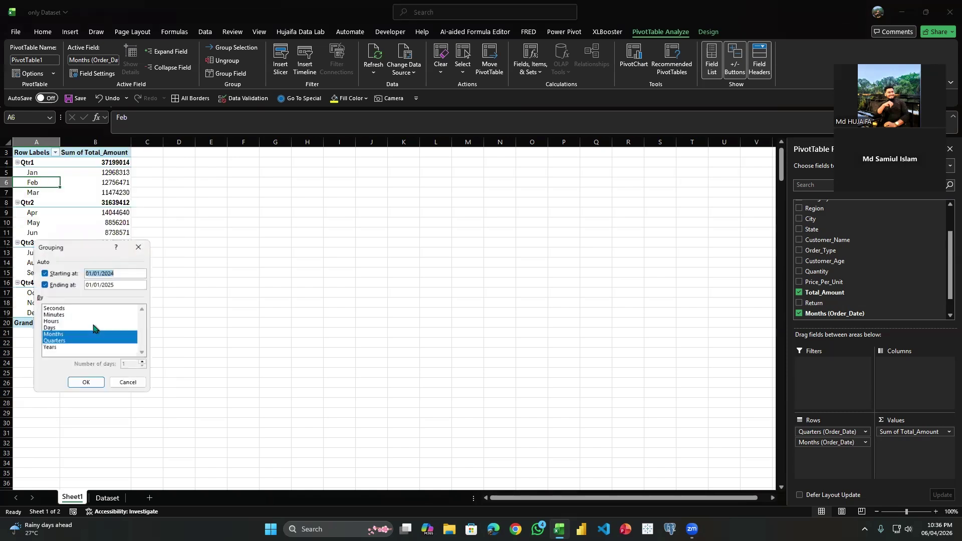
click(54, 347)
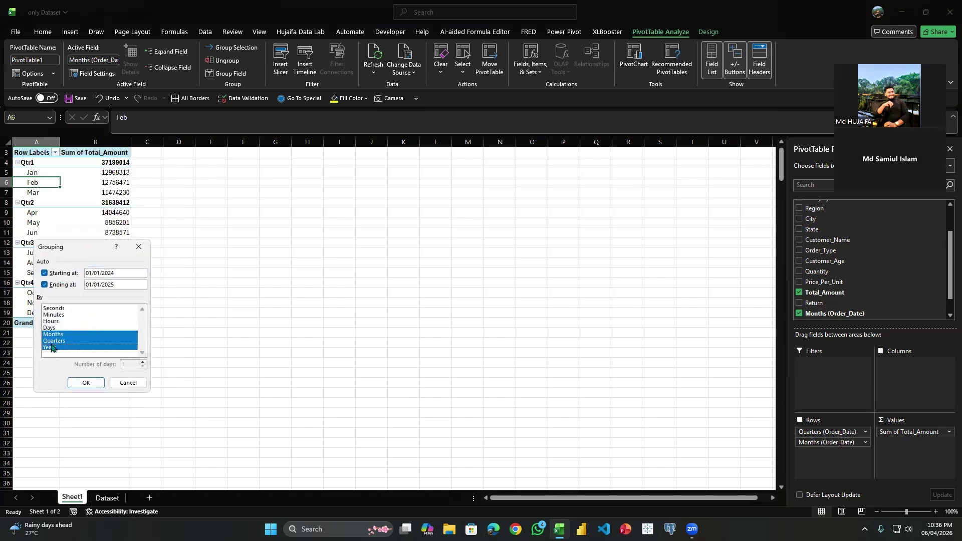
click(101, 385)
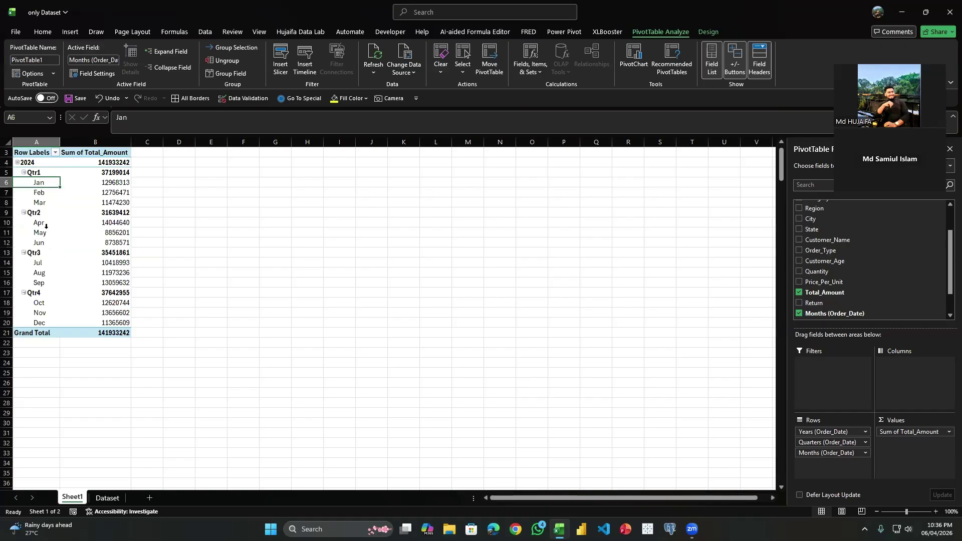
right_click(43, 195)
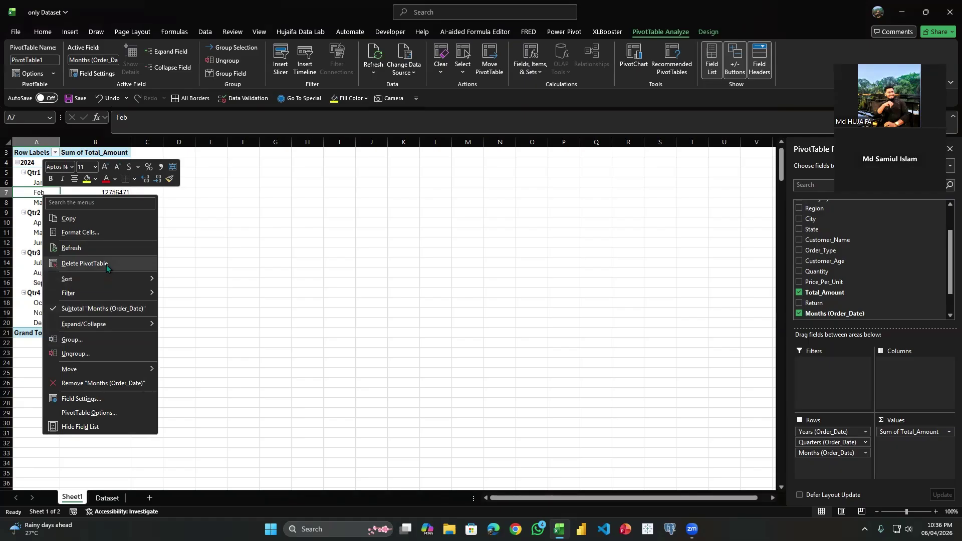
click(200, 263)
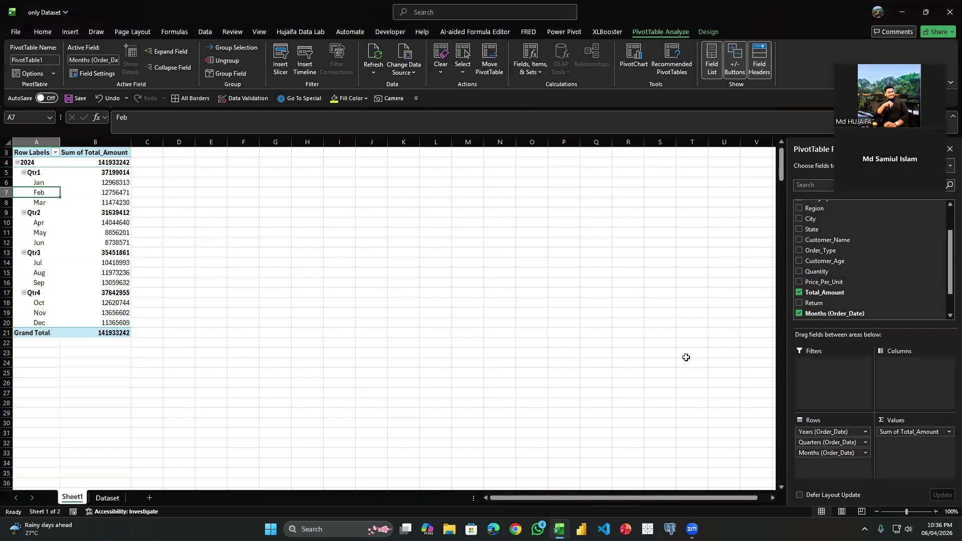
Duplicate the whole PivotTable starting at cell F4 and fit columns F and G to their contents.
click(69, 230)
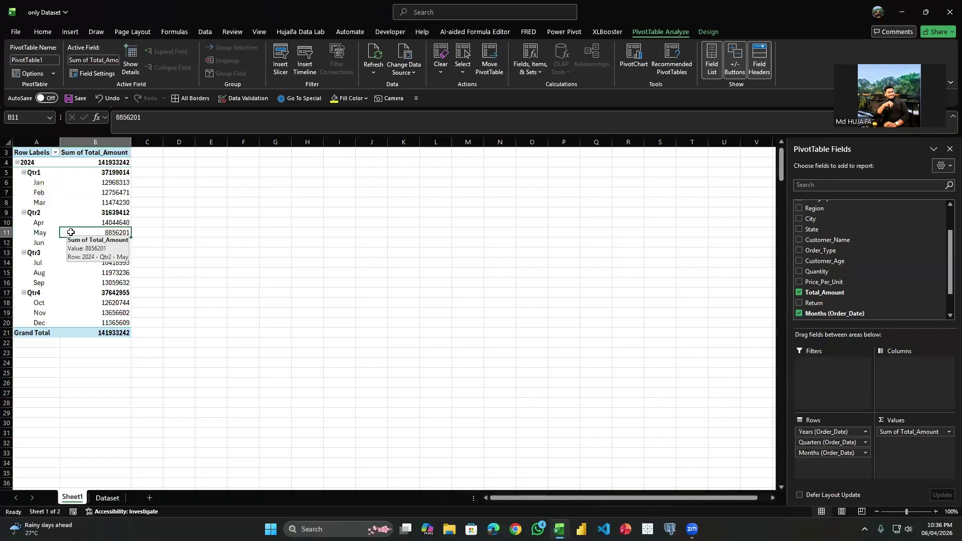
key(ctrl+a)
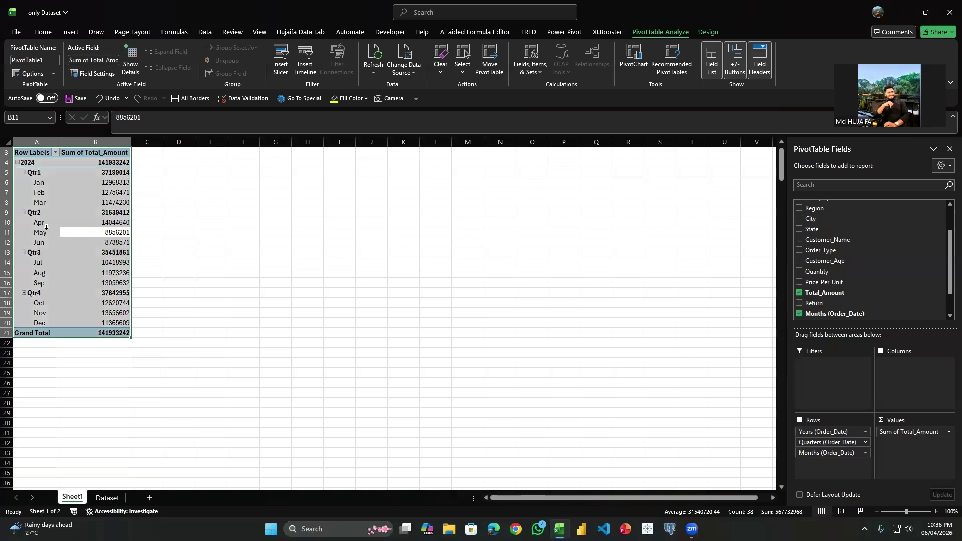
key(ctrl+c)
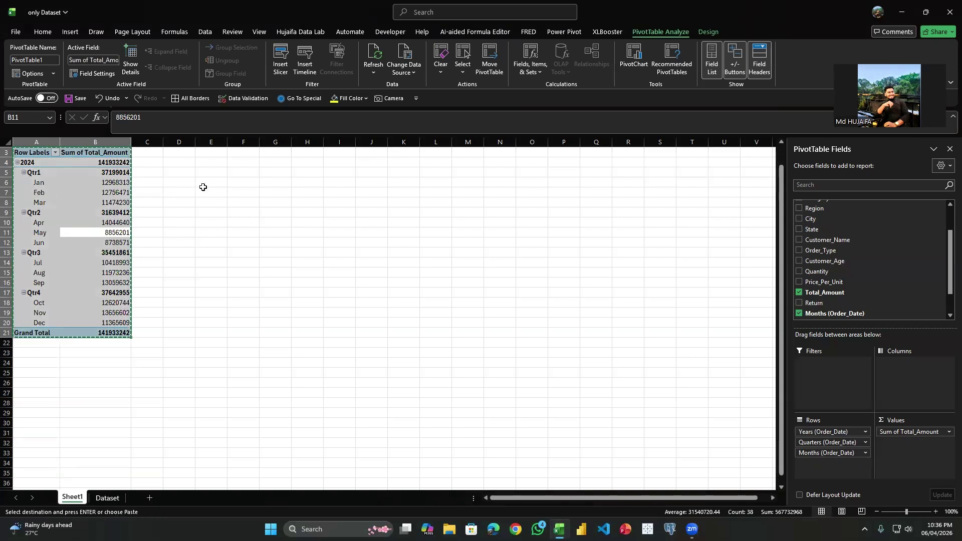
click(253, 160)
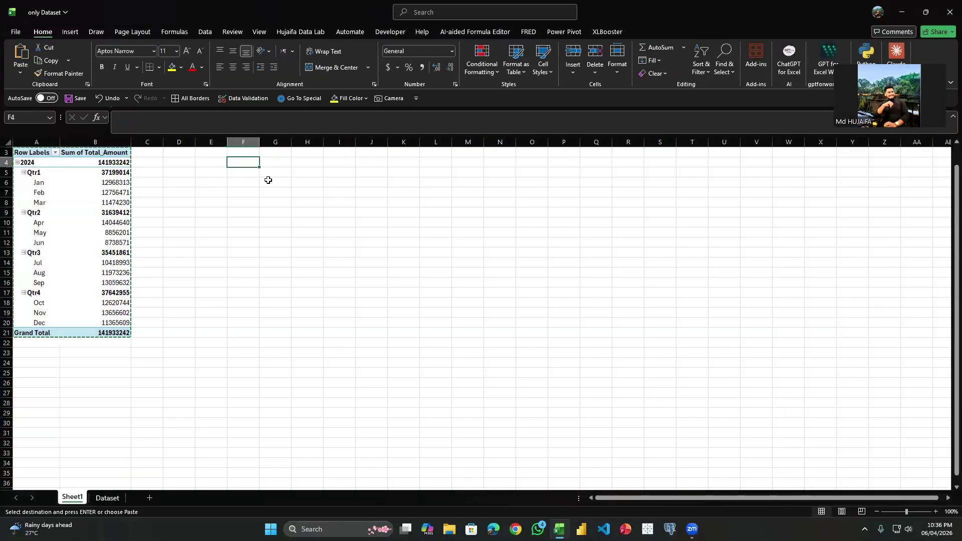
key(ctrl+v)
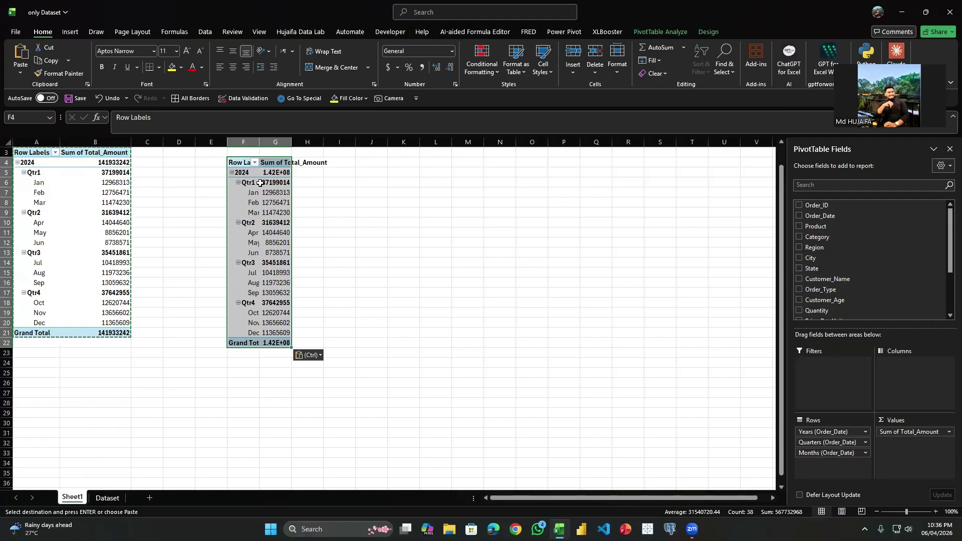
double_click(259, 144)
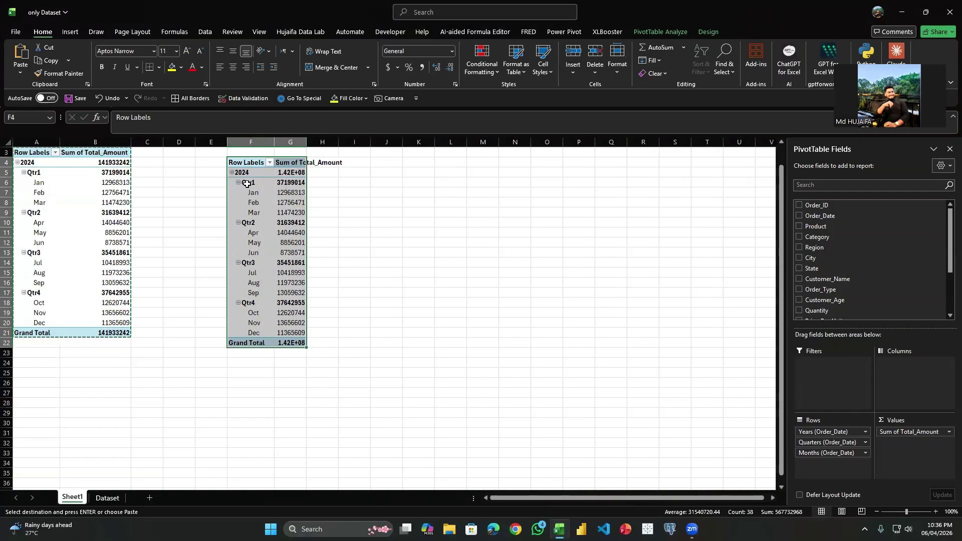
double_click(306, 142)
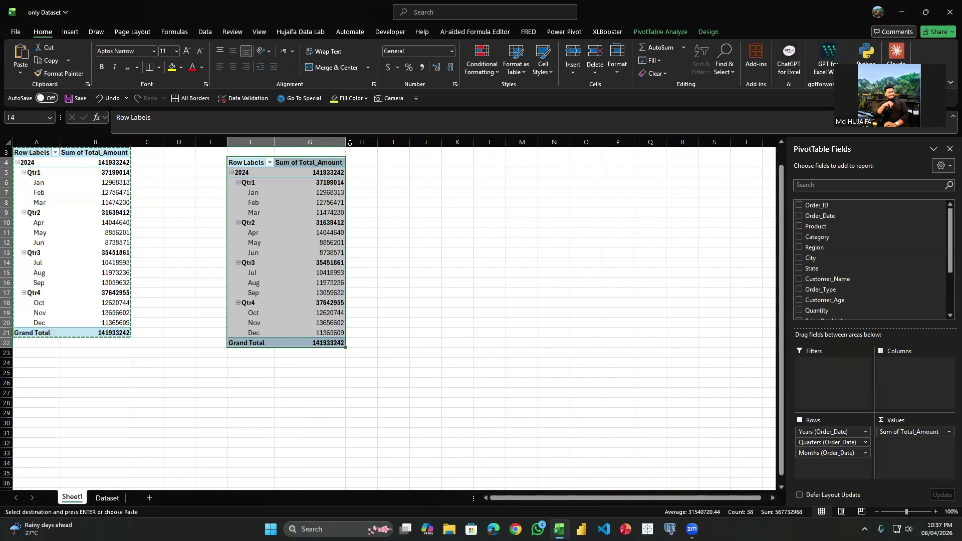
Create a new PivotTable on a separate sheet with Product as rows and the sum of Total_Amount as values.
click(252, 179)
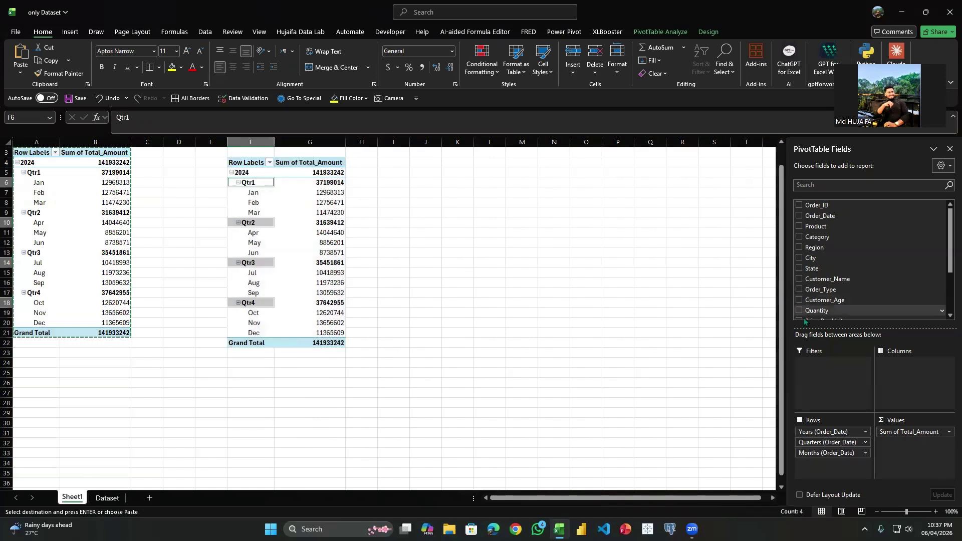
click(330, 213)
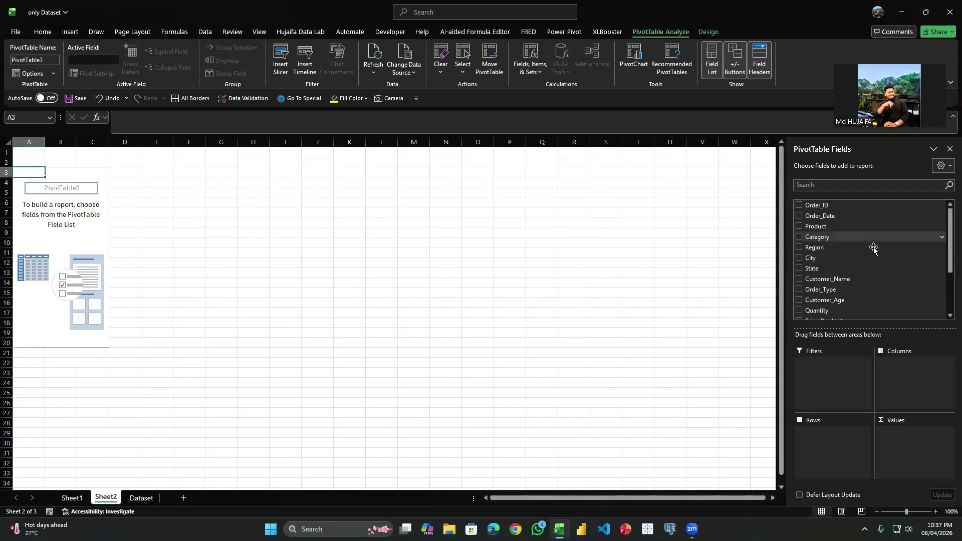
click(799, 225)
scroll(827, 281, down, 3)
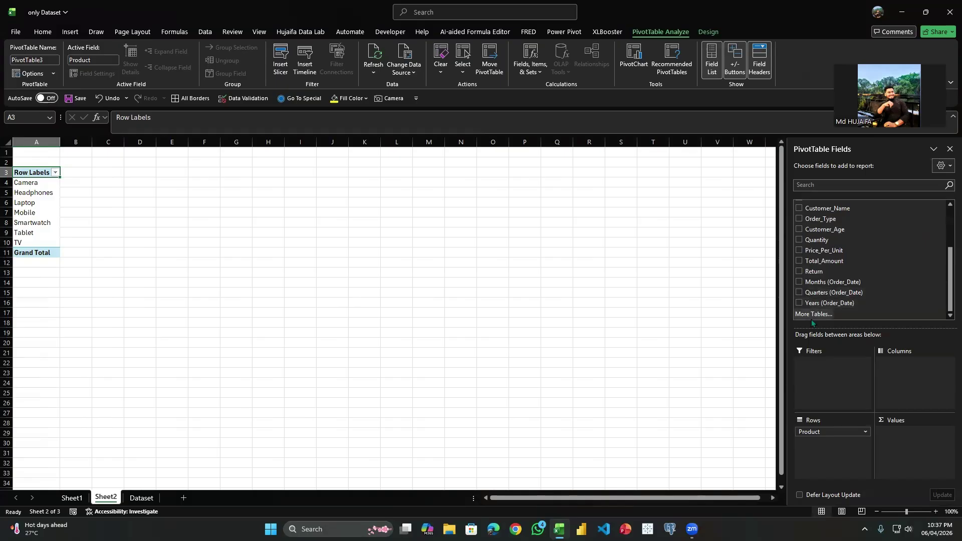
click(799, 261)
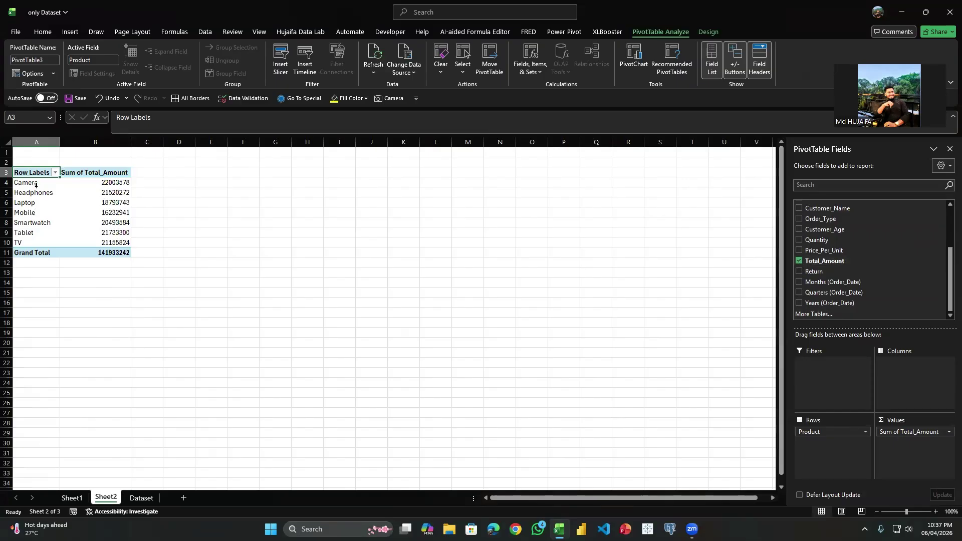
Group the Camera, Headphones and Laptop row labels of the product PivotTable together.
drag(36, 188, 35, 233)
click(33, 213)
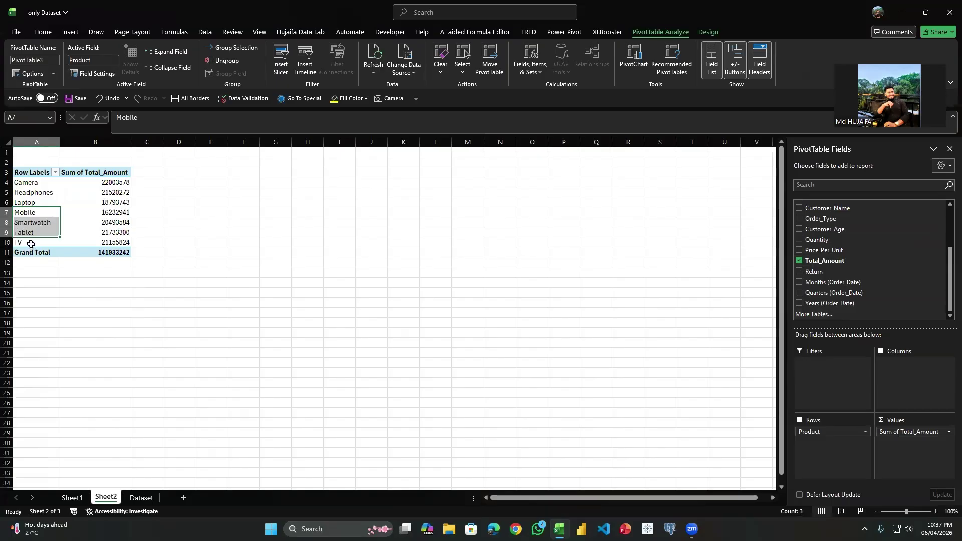
click(30, 244)
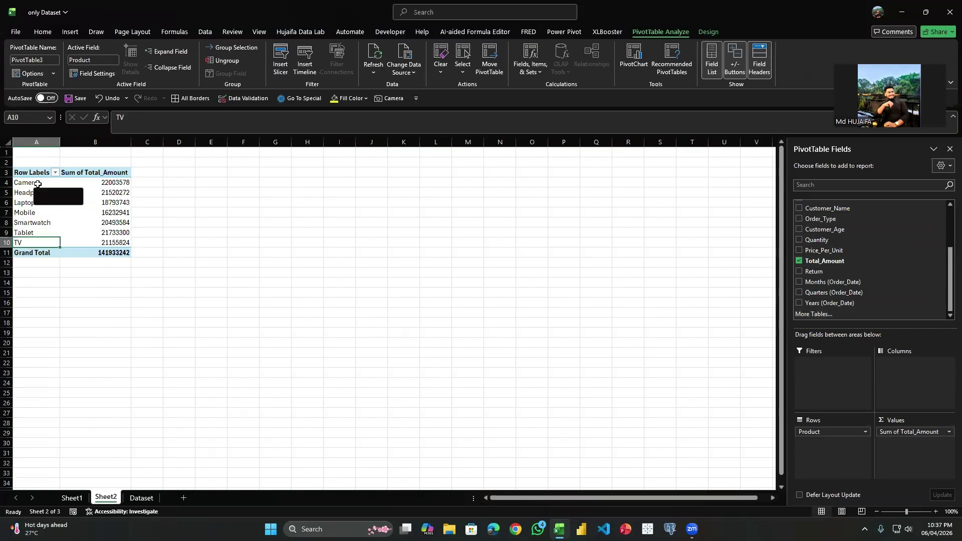
drag(32, 183, 33, 203)
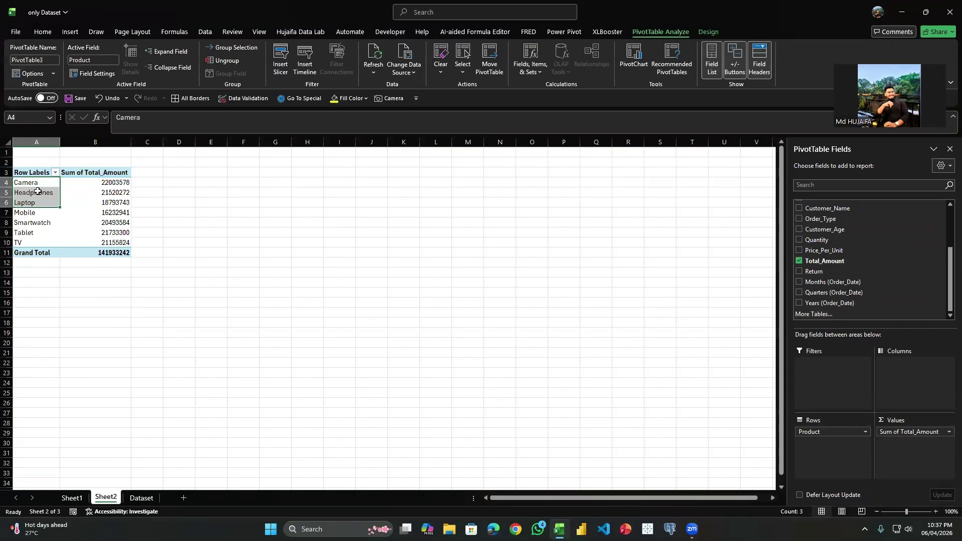
right_click(38, 191)
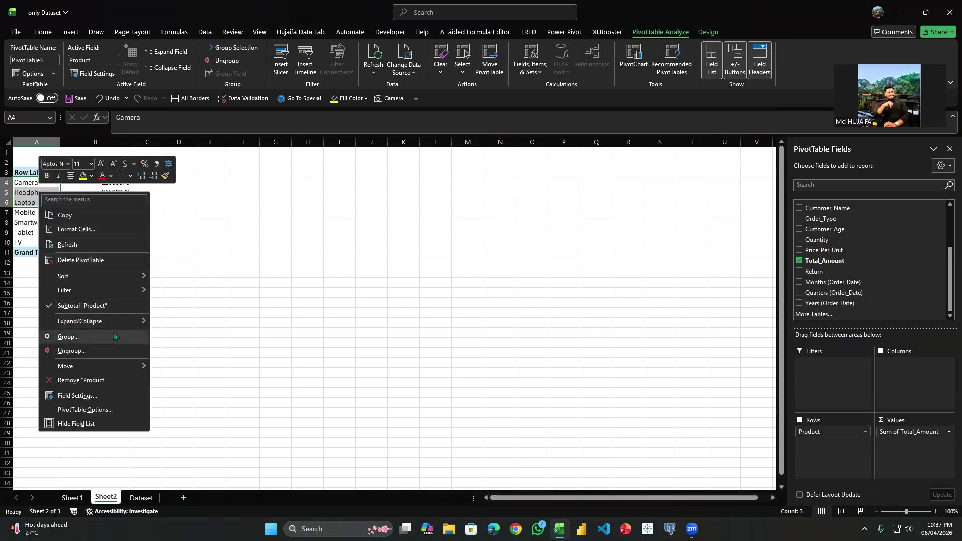
click(83, 337)
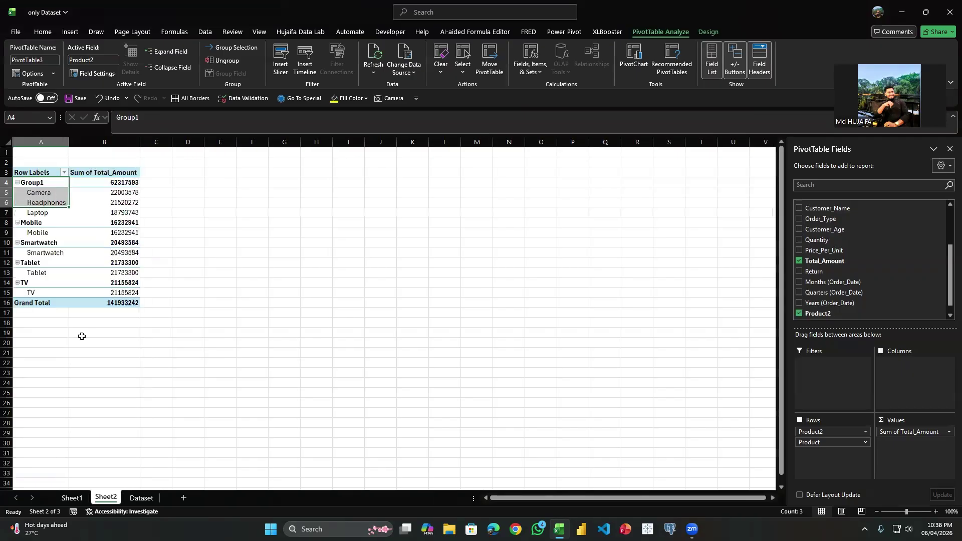
Check the Camera, Headphones and Laptop entries inside the new product group and select the group's label.
click(43, 192)
click(45, 203)
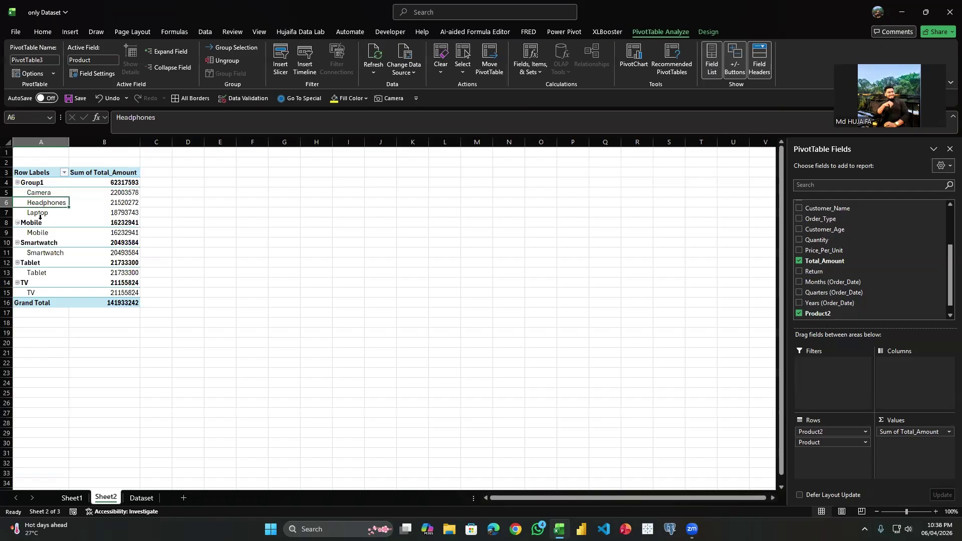
click(40, 215)
click(38, 184)
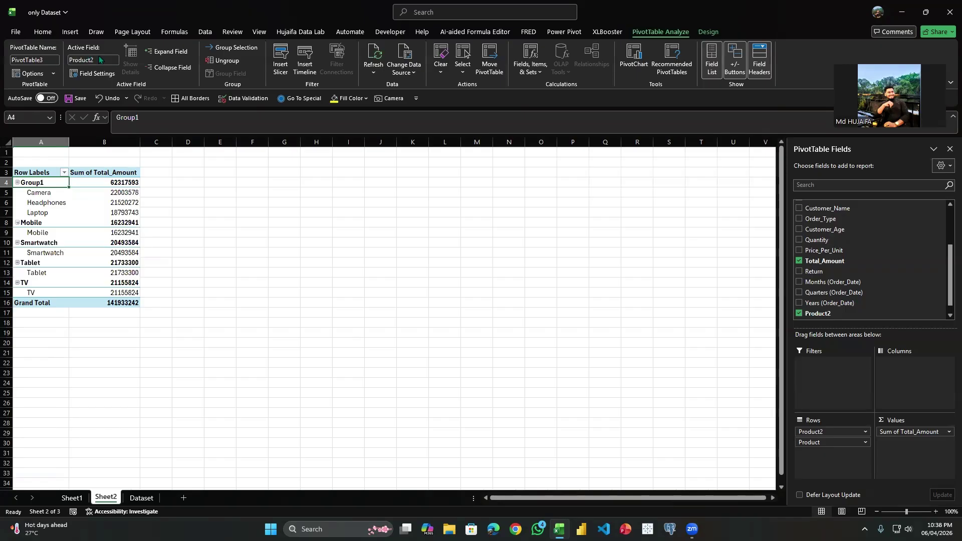
Rename the group containing Camera, Headphones and Laptop as "top Product".
click(141, 123)
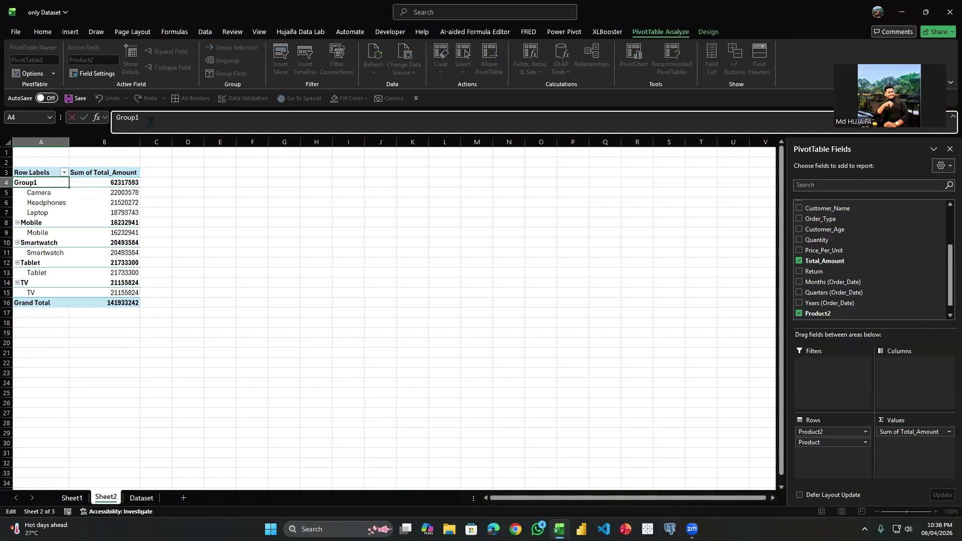
drag(162, 120, 108, 119)
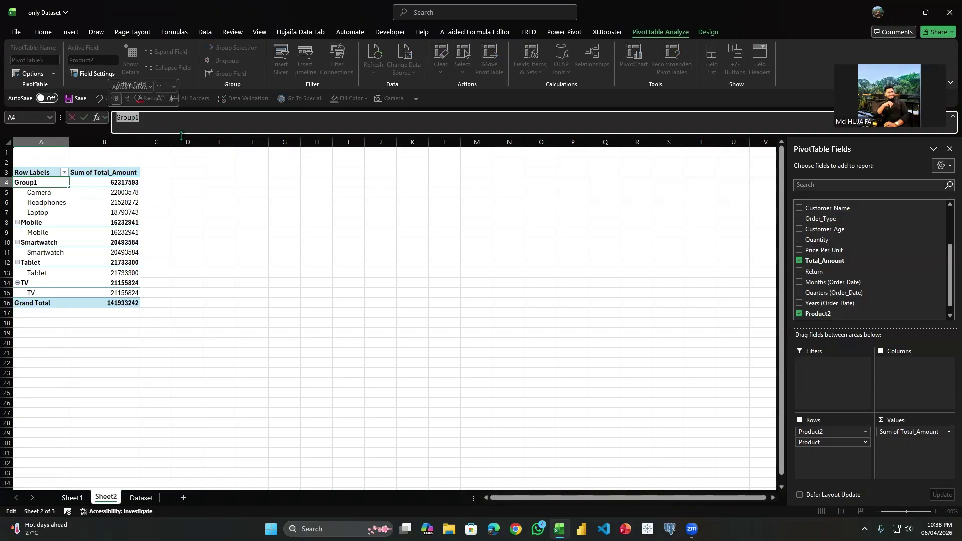
text(top)
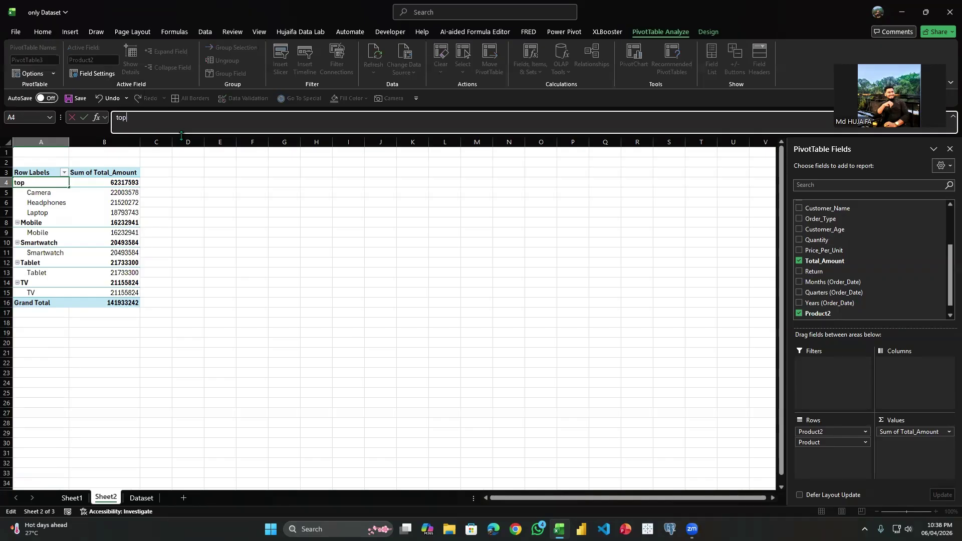
text( Product)
key(Return)
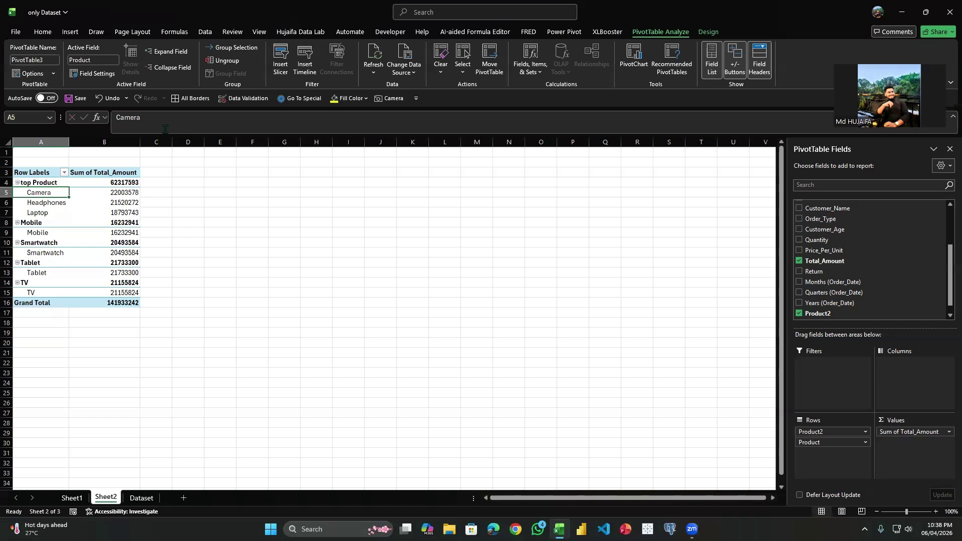
Group the Mobile, Smartwatch and Tablet row labels of the product PivotTable together.
click(42, 231)
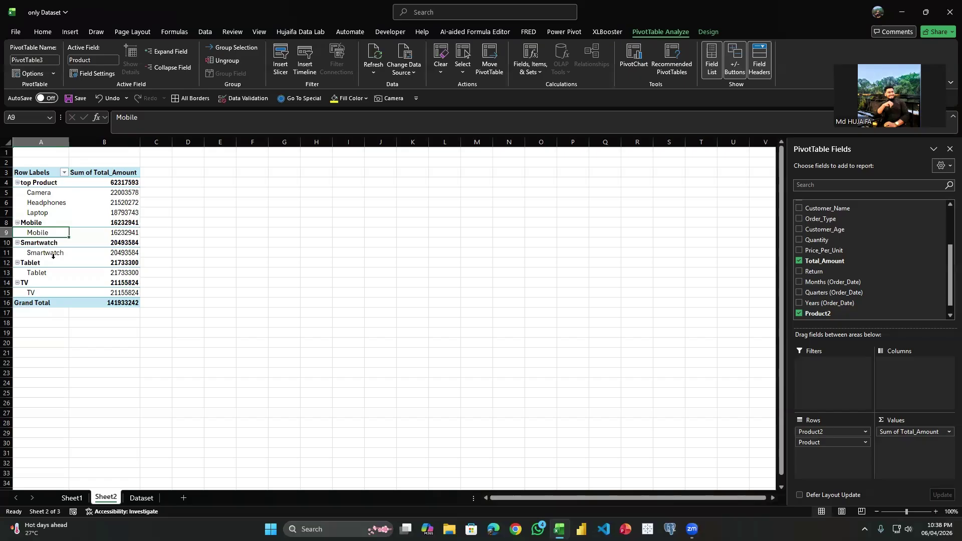
click(46, 275)
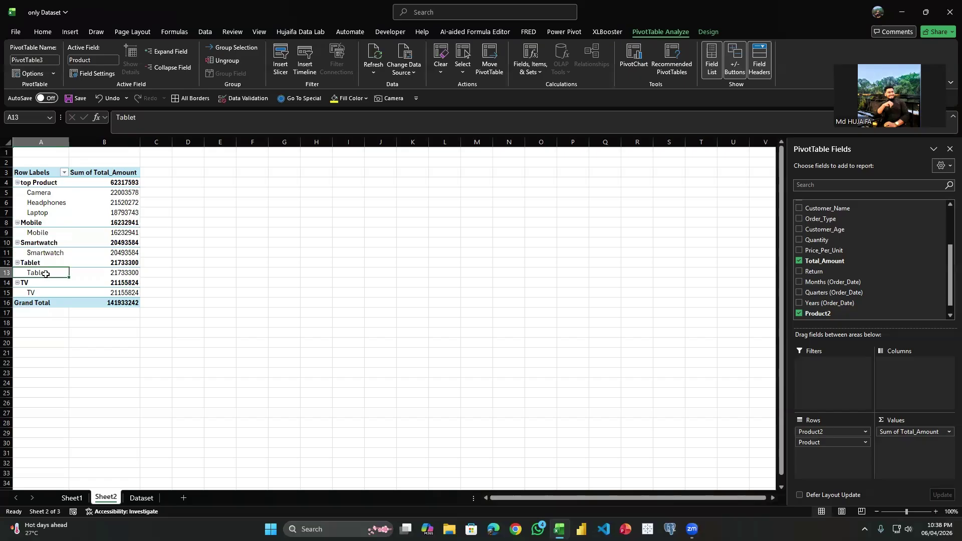
click(45, 229)
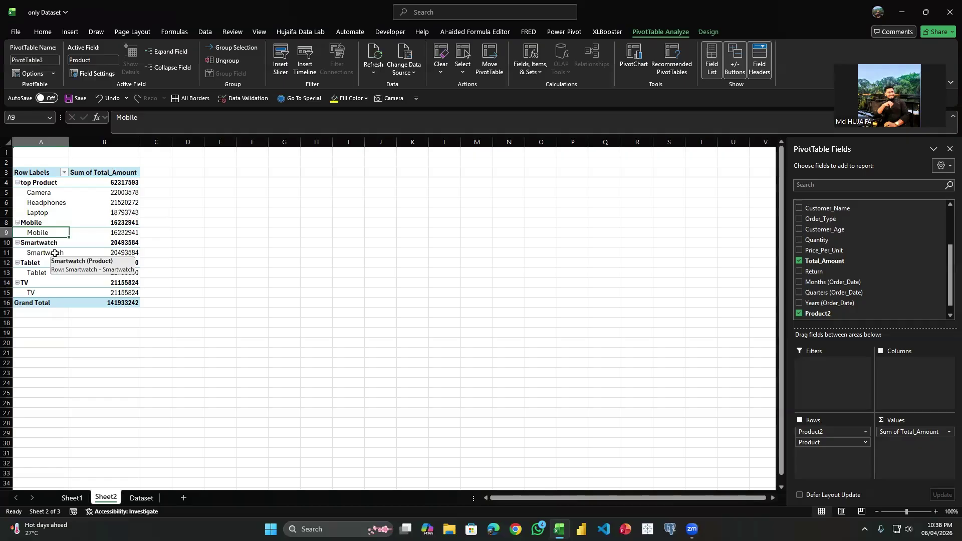
ctrl+click(54, 253)
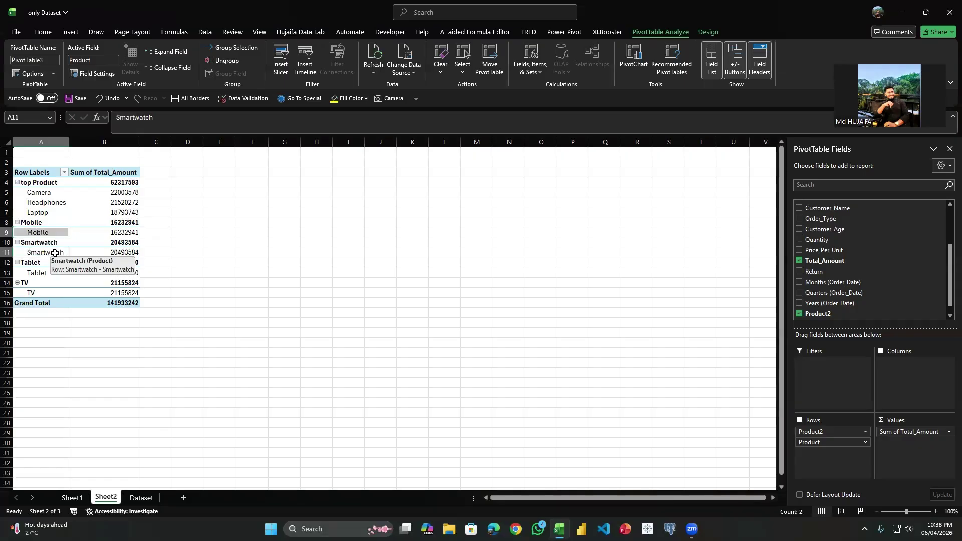
ctrl+click(36, 274)
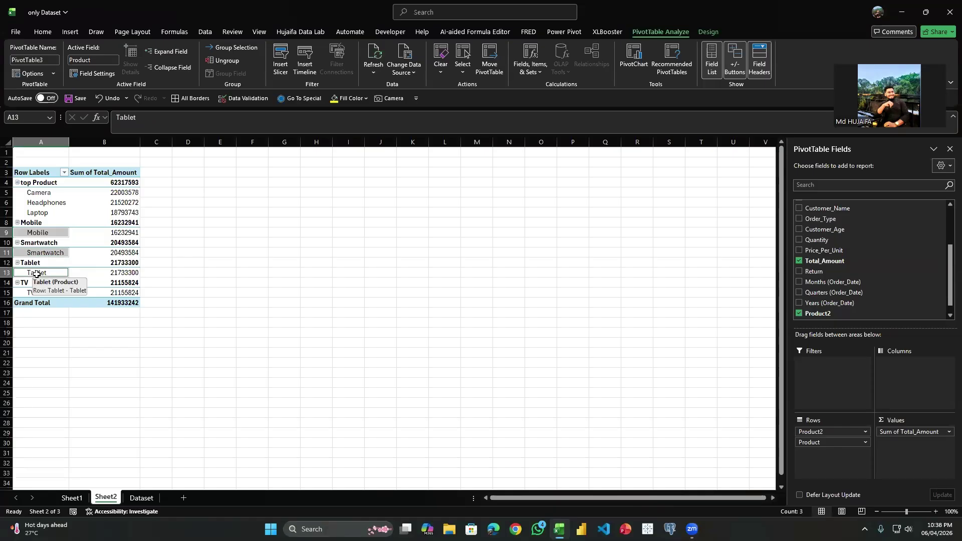
right_click(53, 235)
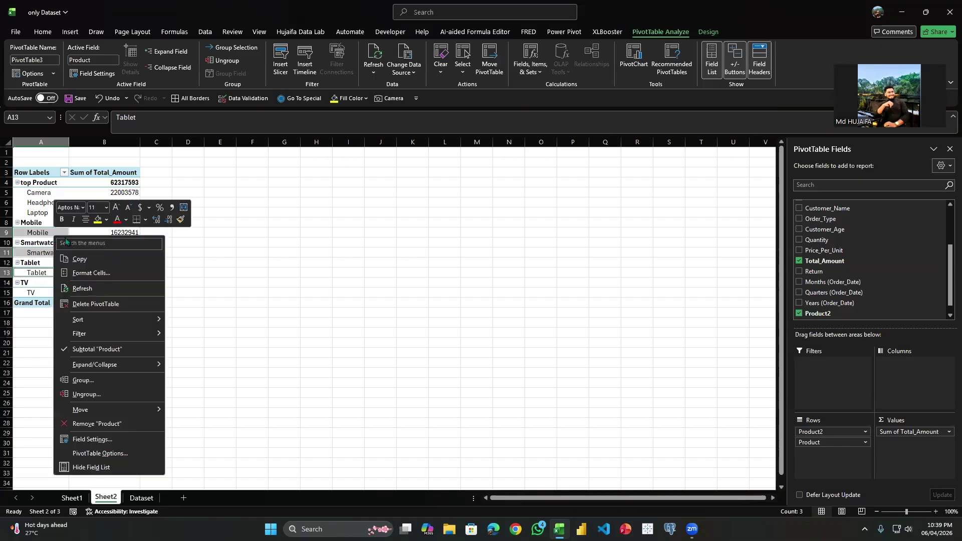
click(107, 380)
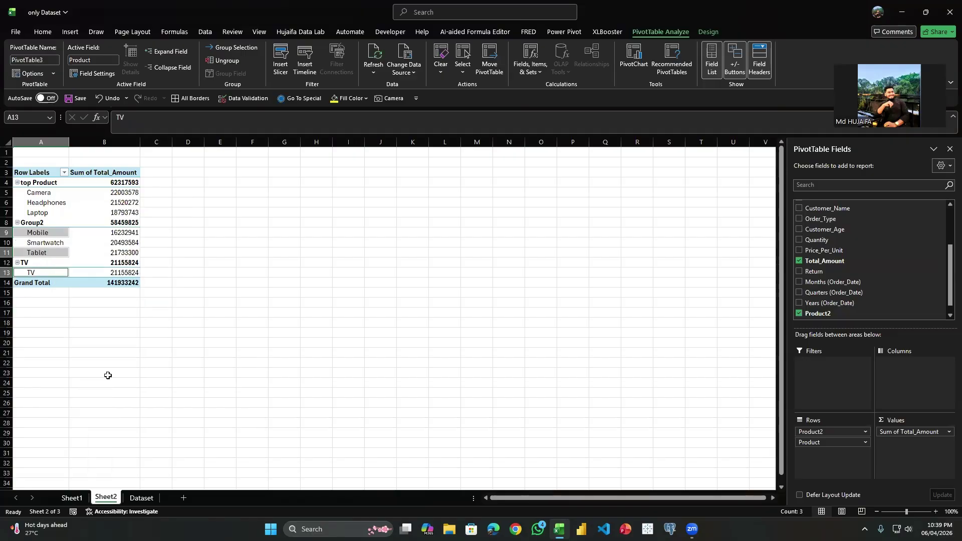
Rename the group containing Mobile, Smartwatch and Tablet as "medium product".
click(40, 224)
double_click(131, 119)
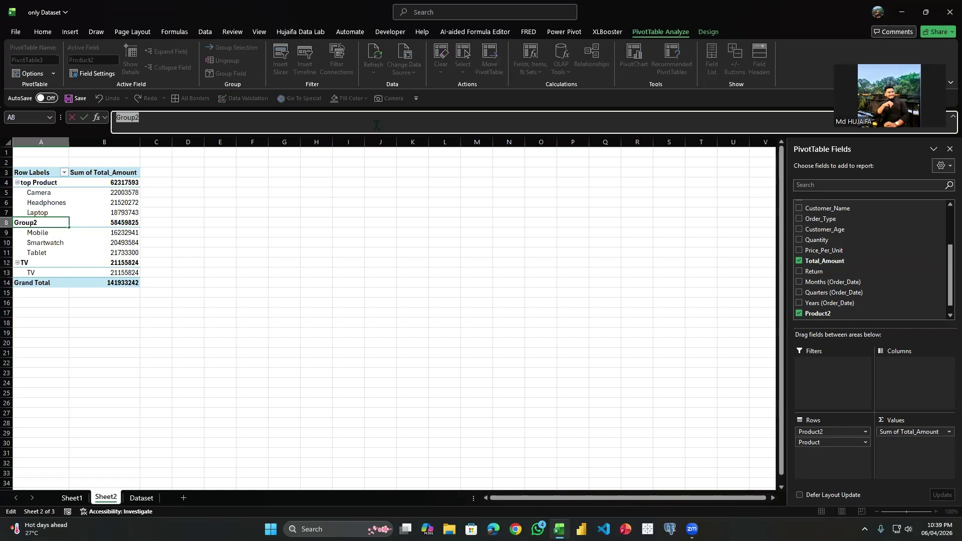
text(meduam product)
key(Return)
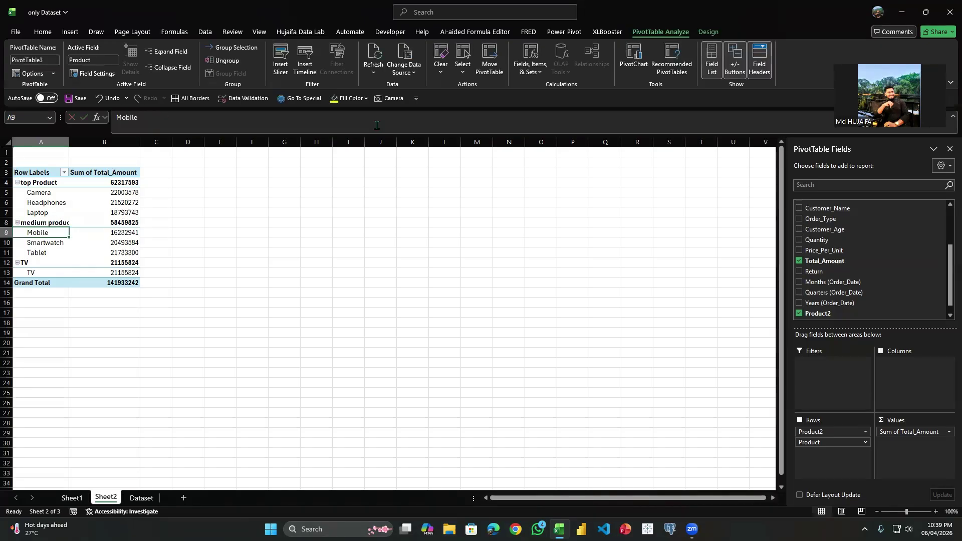
Rename the outer TV group label in the product PivotTable as "bottom product".
click(32, 261)
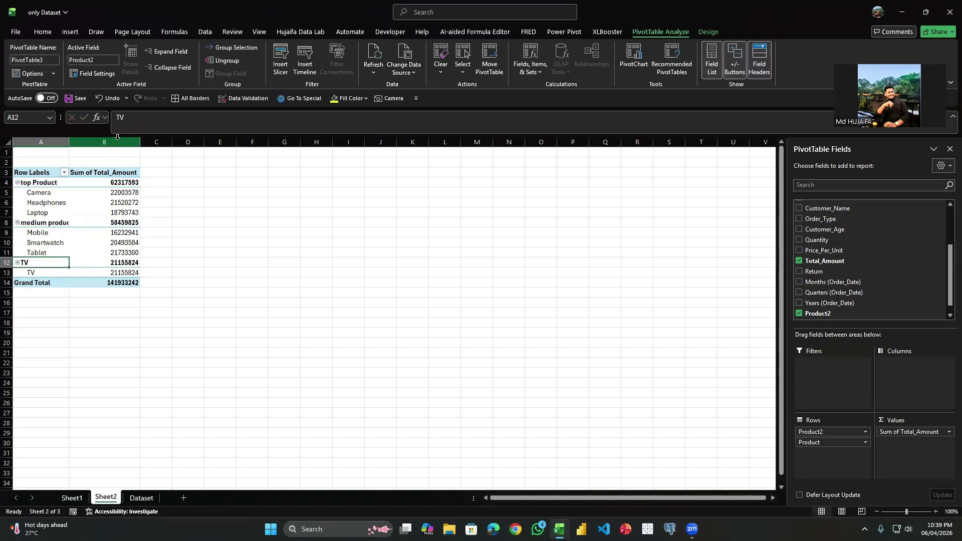
click(140, 124)
double_click(140, 124)
text(bo)
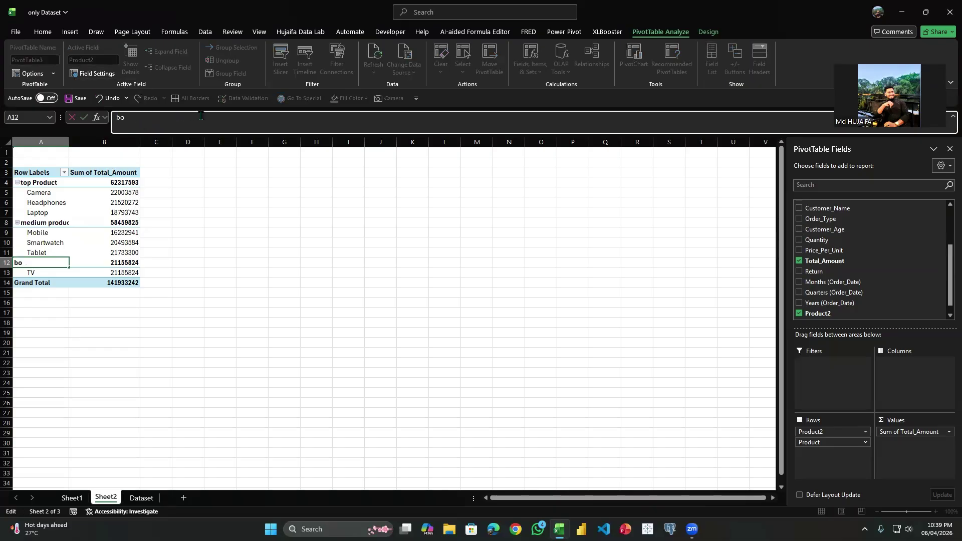
text(ttom product)
key(Return)
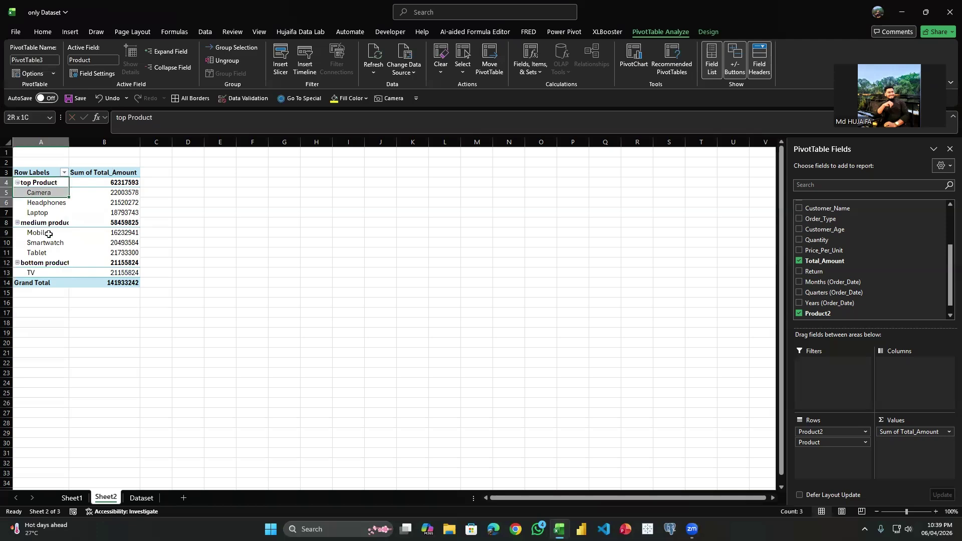
Remove the Sum of Total_Amount field from the product PivotTable.
right_click(42, 160)
click(22, 211)
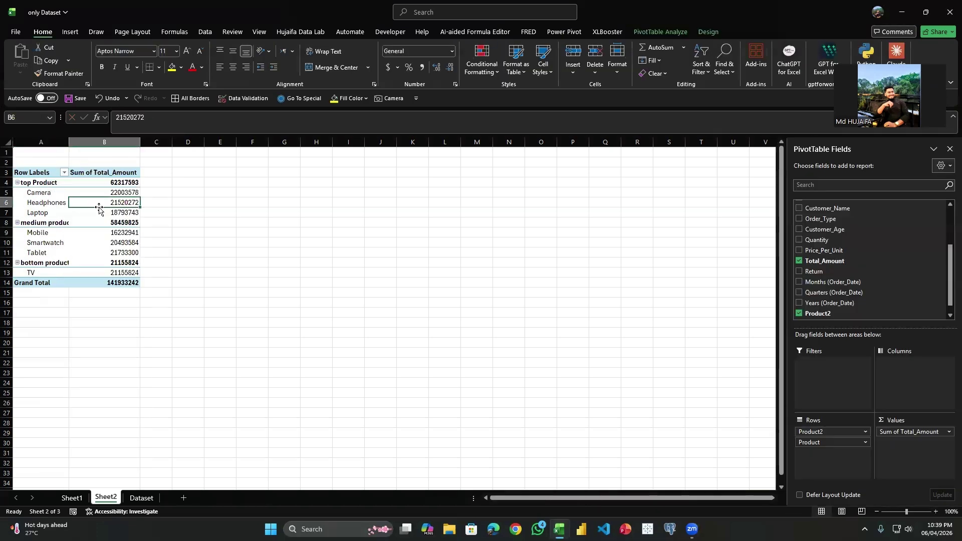
right_click(71, 182)
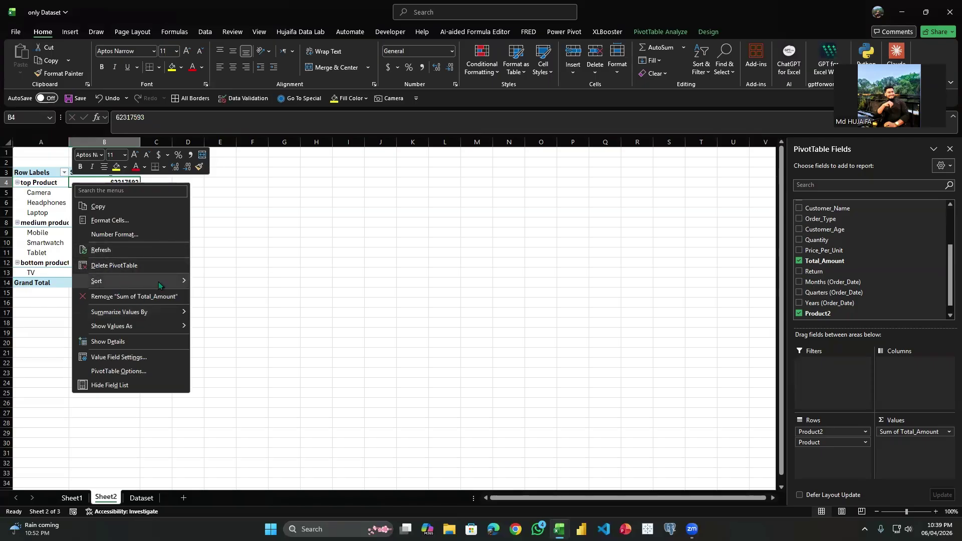
click(145, 296)
click(42, 194)
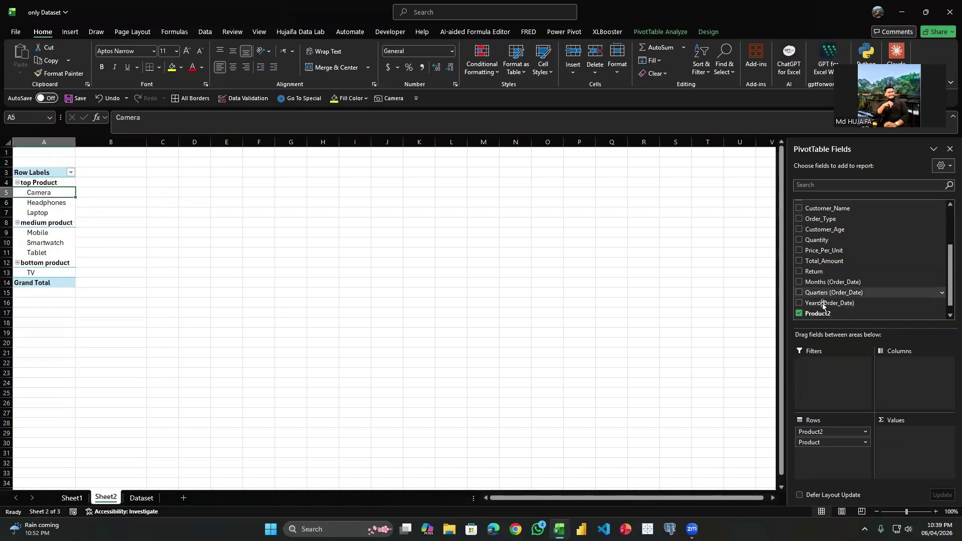
Delete Sheet2 with the product PivotTable and return to Sheet1.
right_click(90, 490)
click(106, 497)
right_click(105, 497)
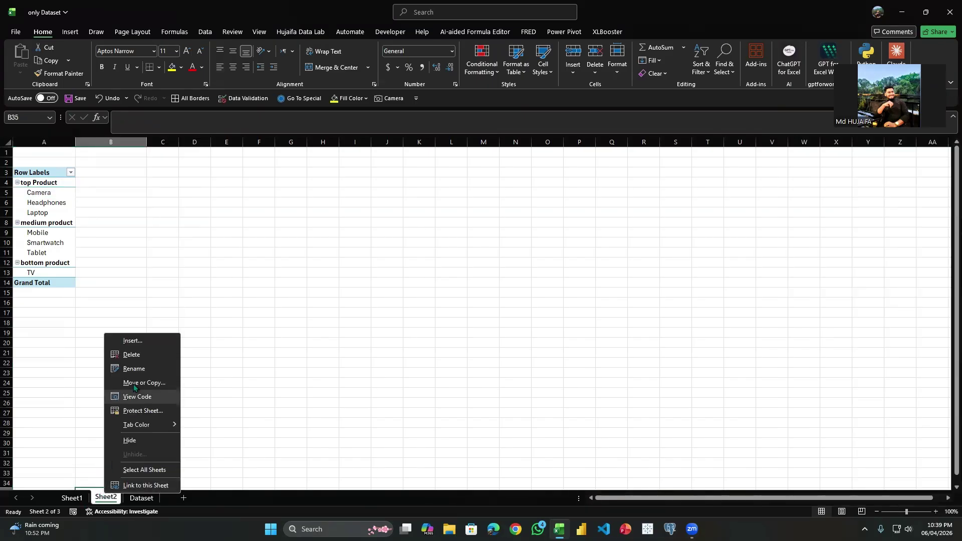
click(131, 354)
click(505, 283)
click(72, 498)
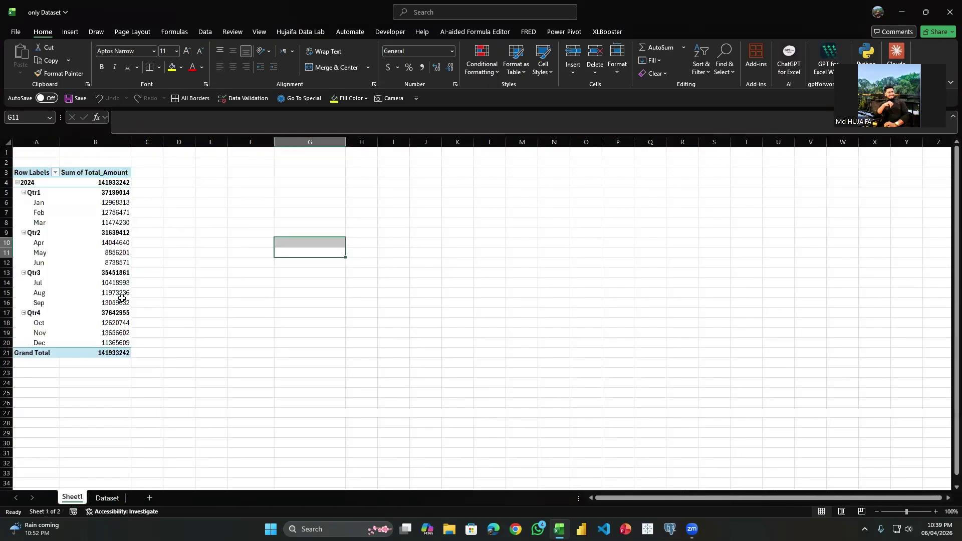
Ungroup the year, quarter and month row labels of the Order_Date PivotTable back to individual dates.
click(103, 243)
click(39, 209)
right_click(32, 189)
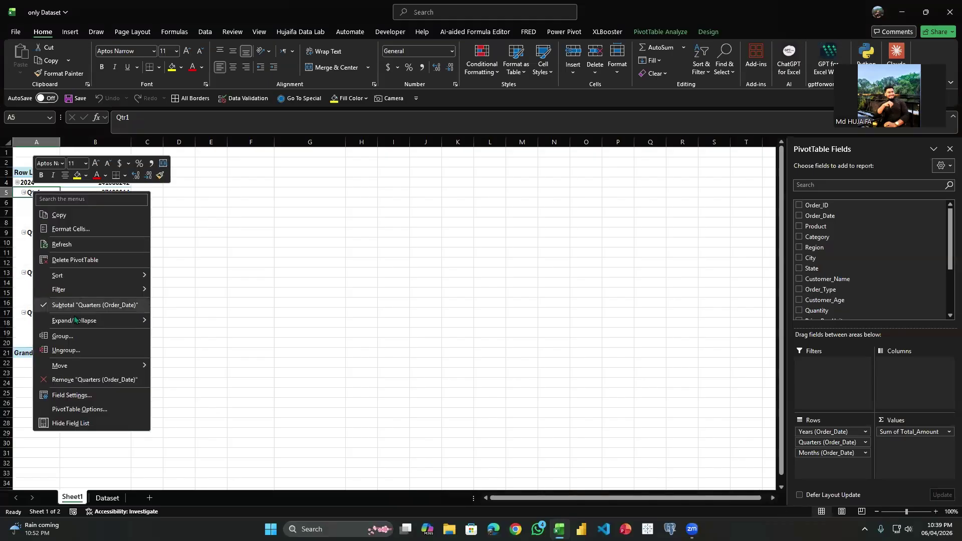
click(81, 350)
Group the Order_Date row labels by Days and Months.
right_click(45, 215)
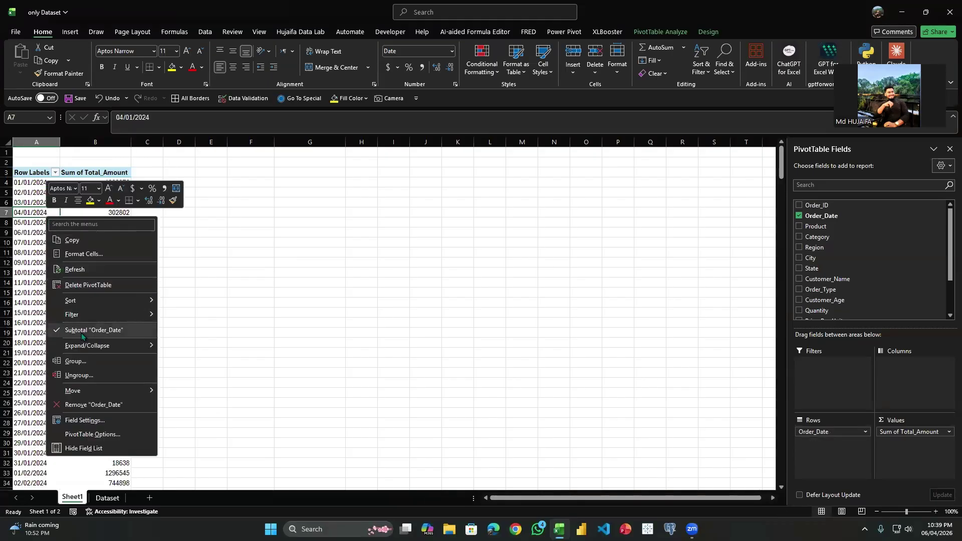
click(75, 360)
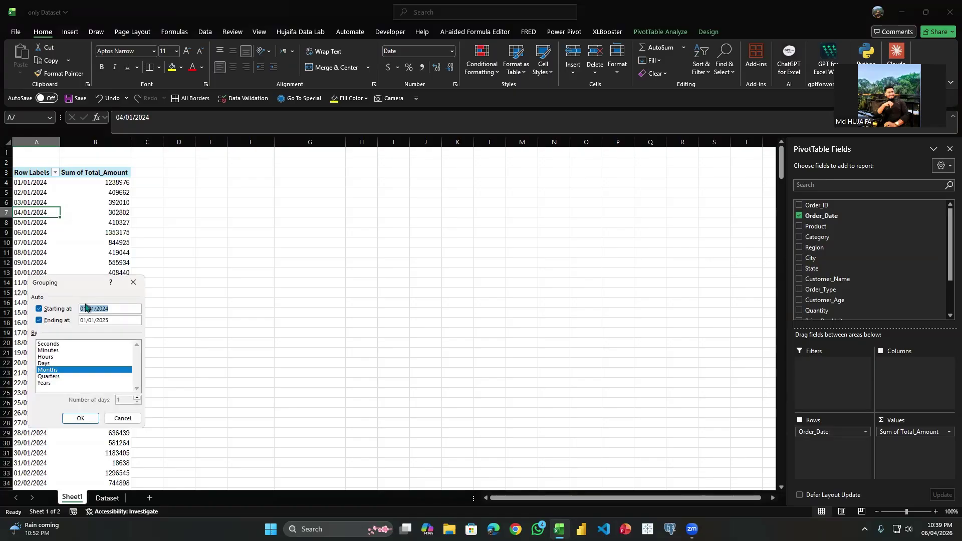
click(56, 376)
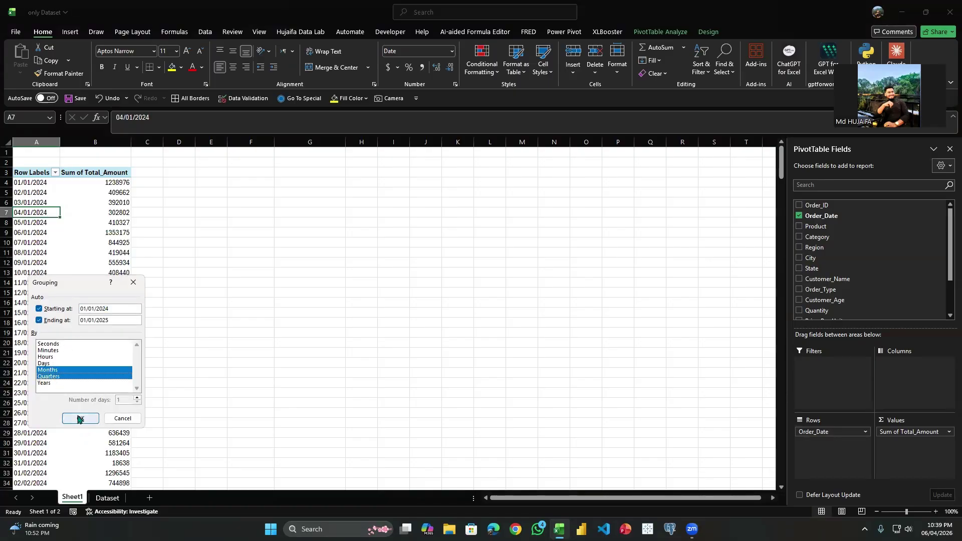
click(61, 364)
click(62, 377)
click(81, 417)
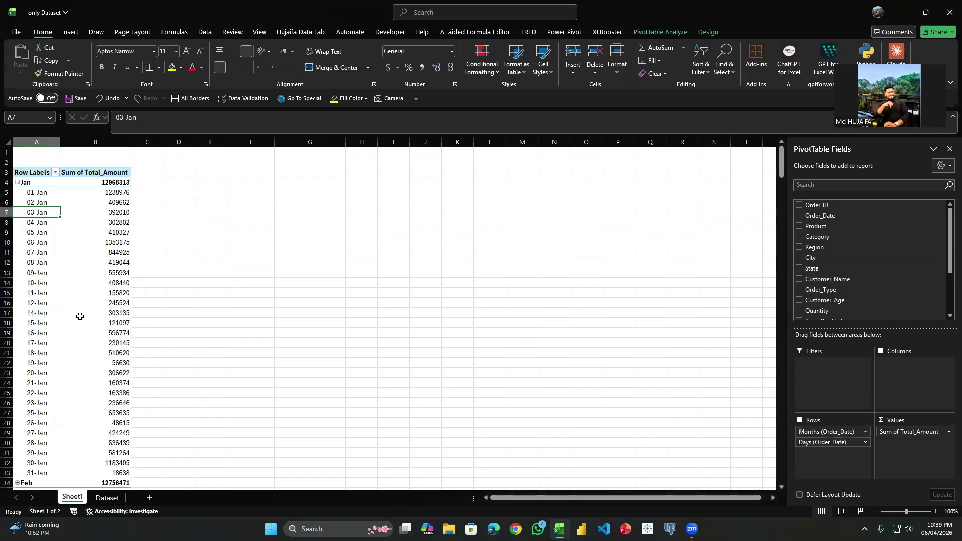
Examine the daily rows under each month and the Expand/Collapse options available for a day label.
right_click(40, 193)
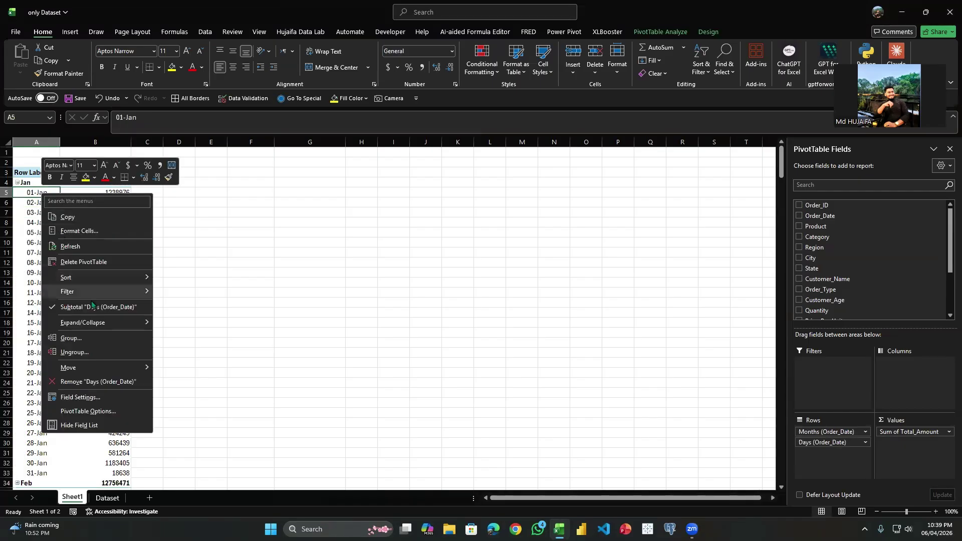
key(Escape)
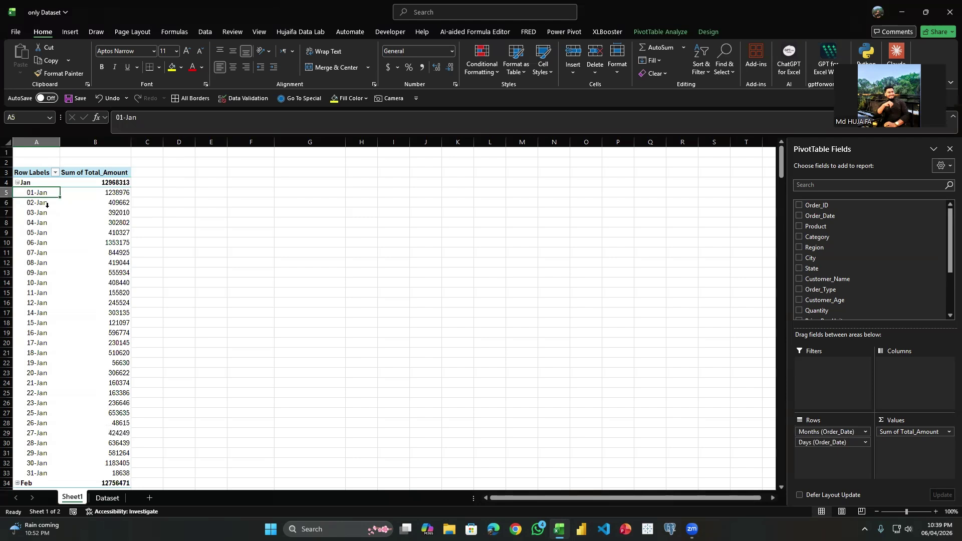
right_click(31, 194)
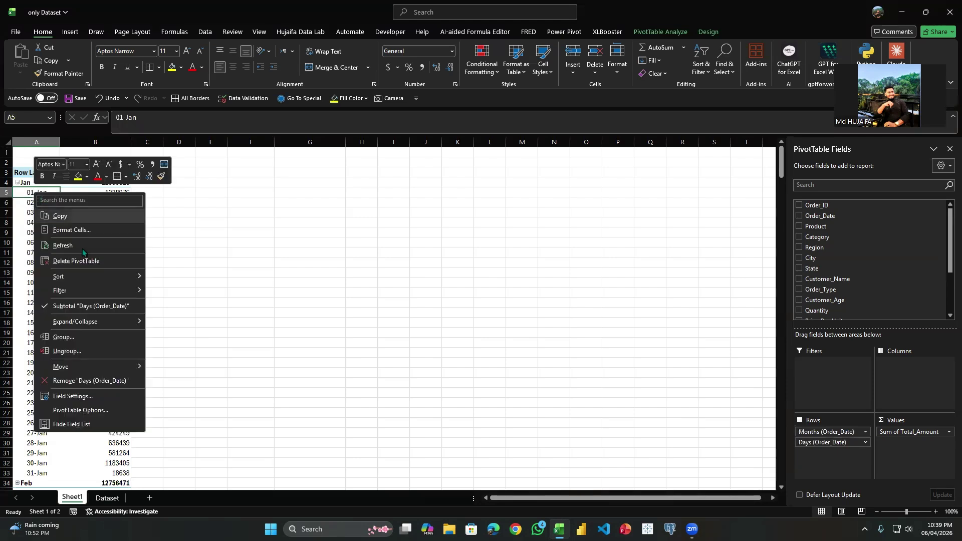
key(Escape)
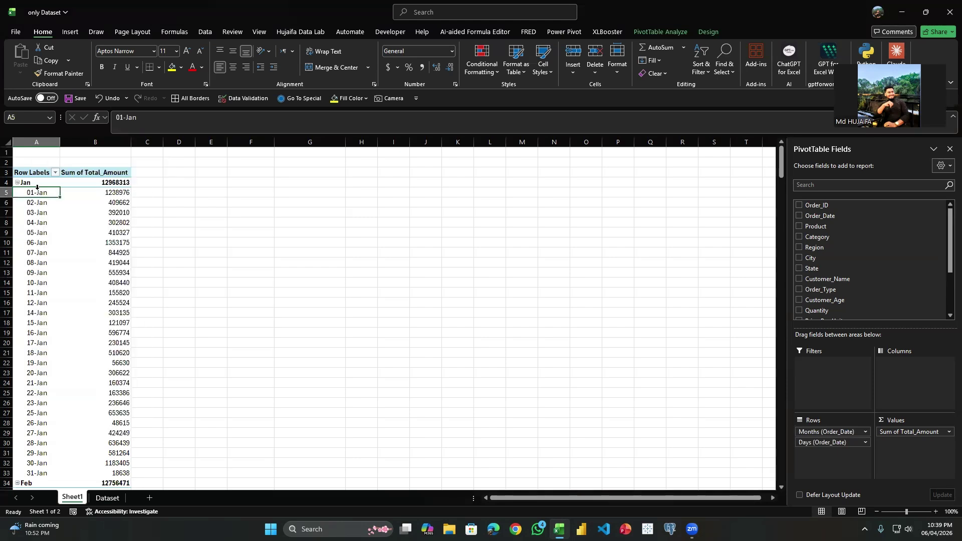
scroll(60, 383, down, 10)
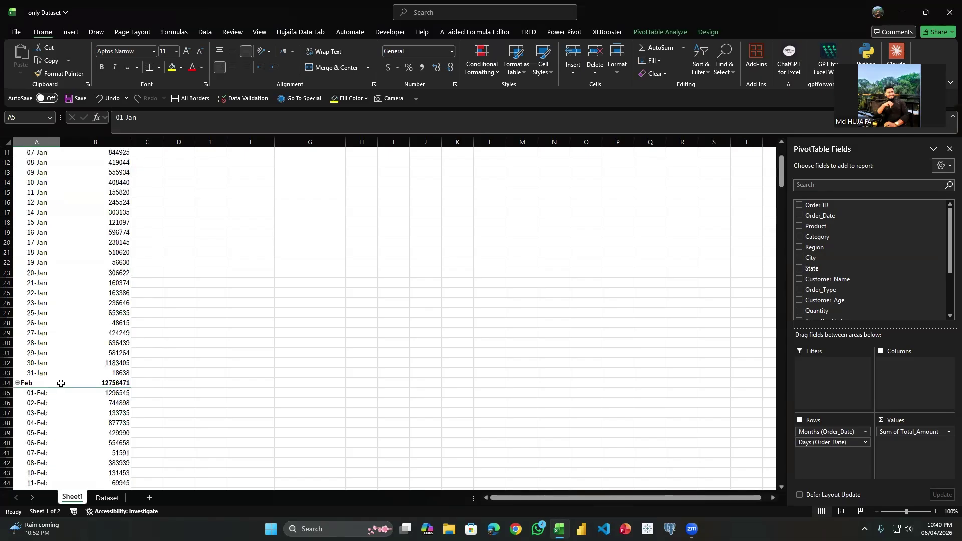
scroll(35, 304, up, 10)
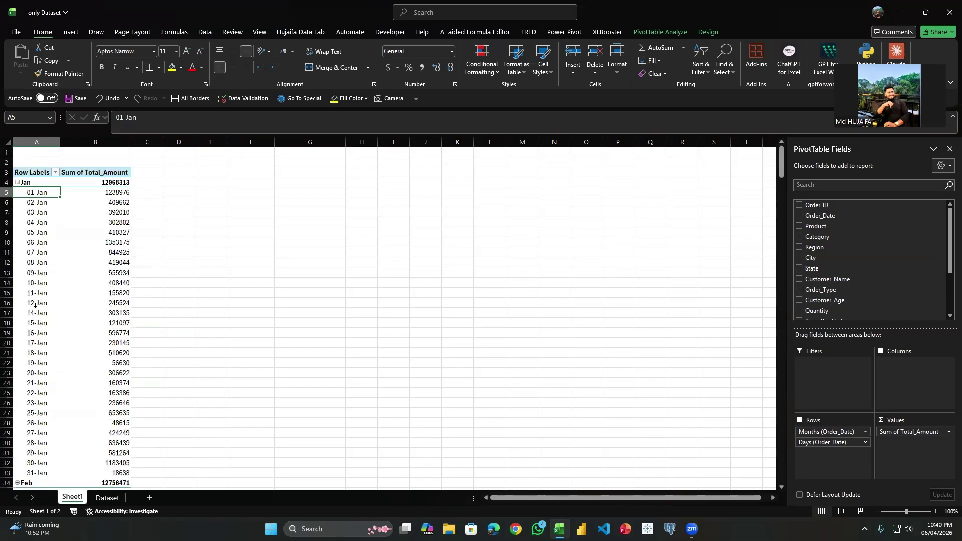
right_click(42, 201)
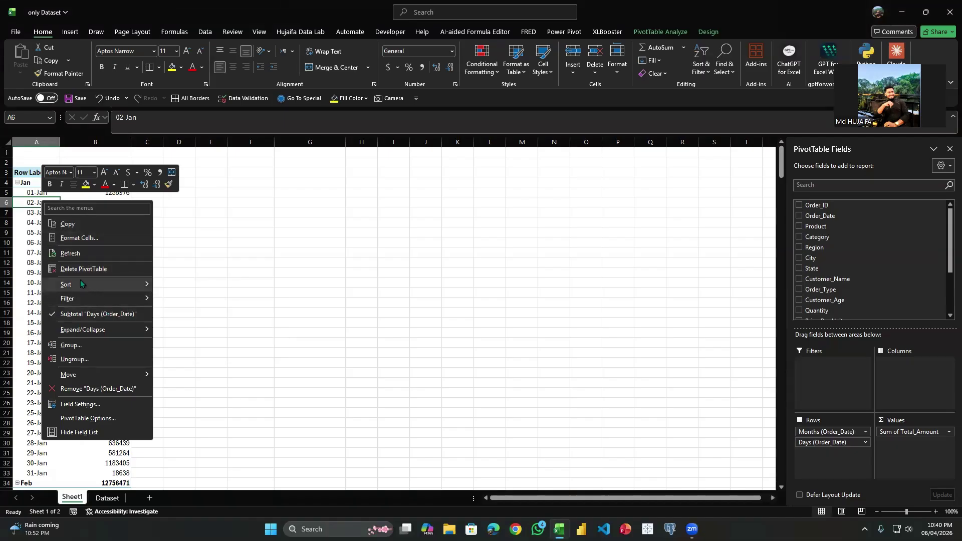
mouse_move(94, 333)
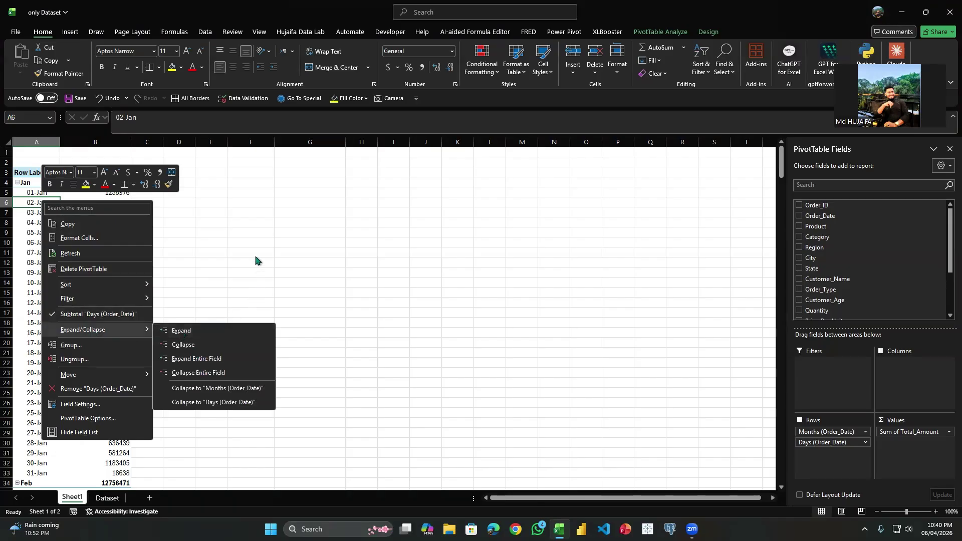
click(21, 182)
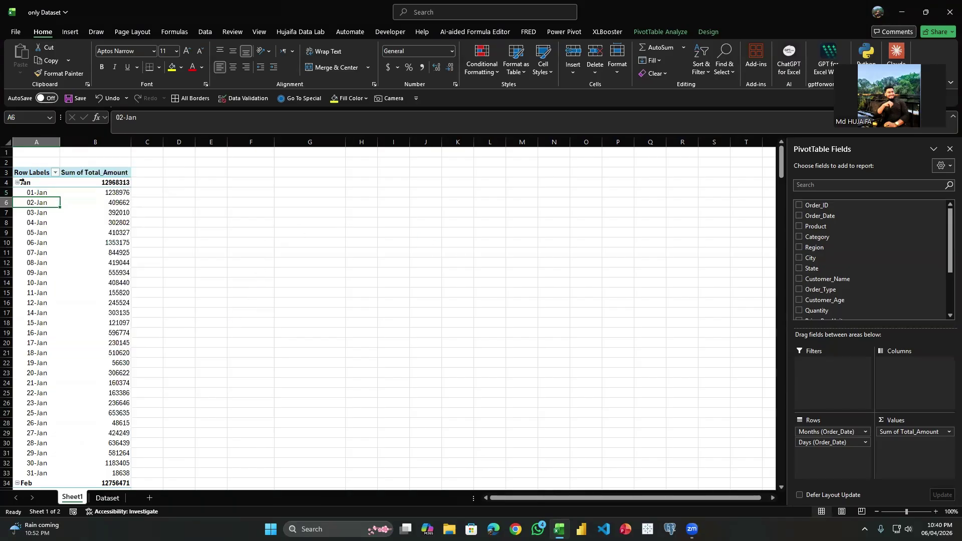
Collapse January's daily rows in the Order_Date PivotTable and expand the month again.
right_click(36, 202)
mouse_move(118, 335)
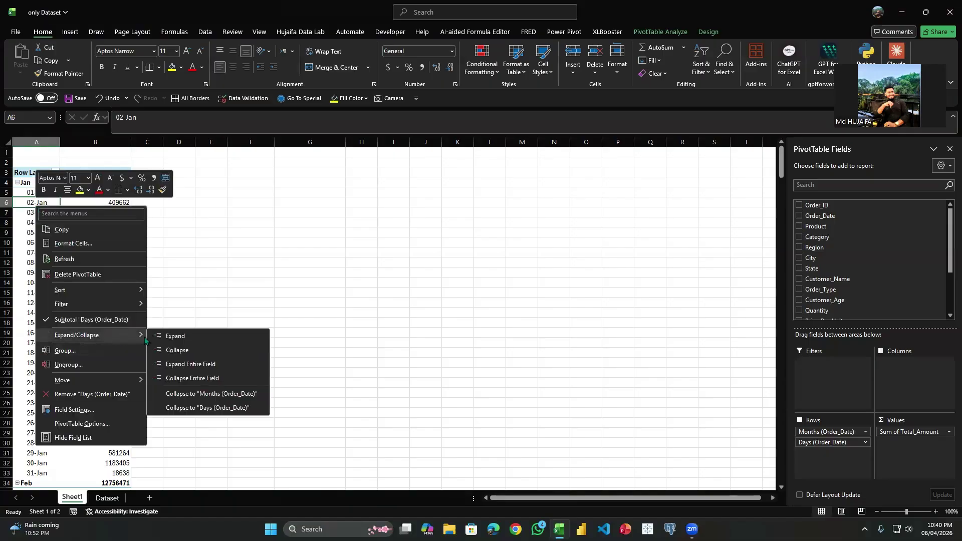
click(182, 354)
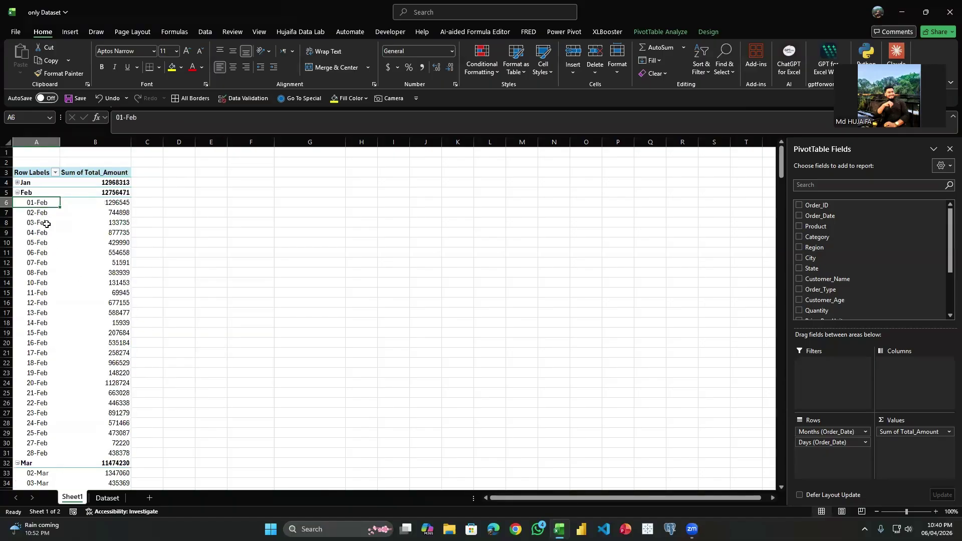
click(34, 184)
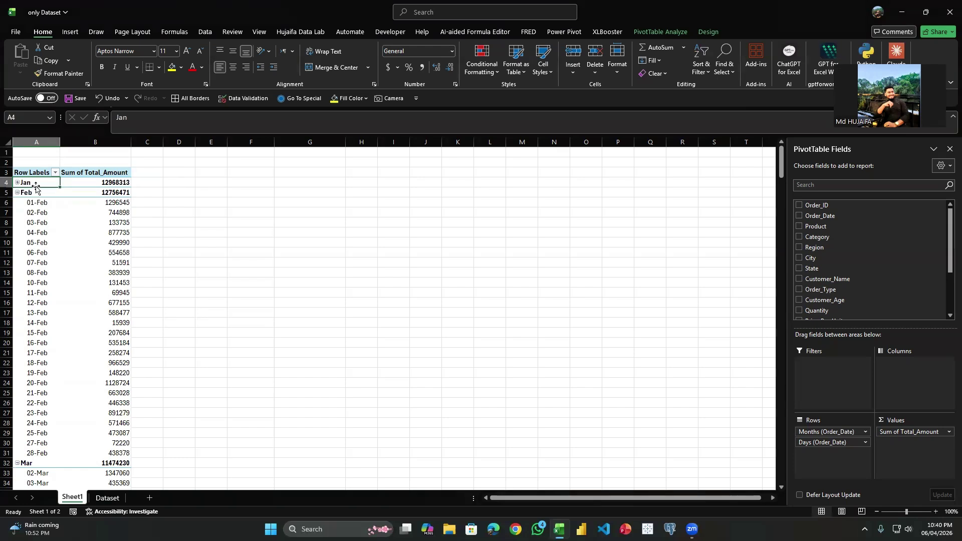
right_click(35, 184)
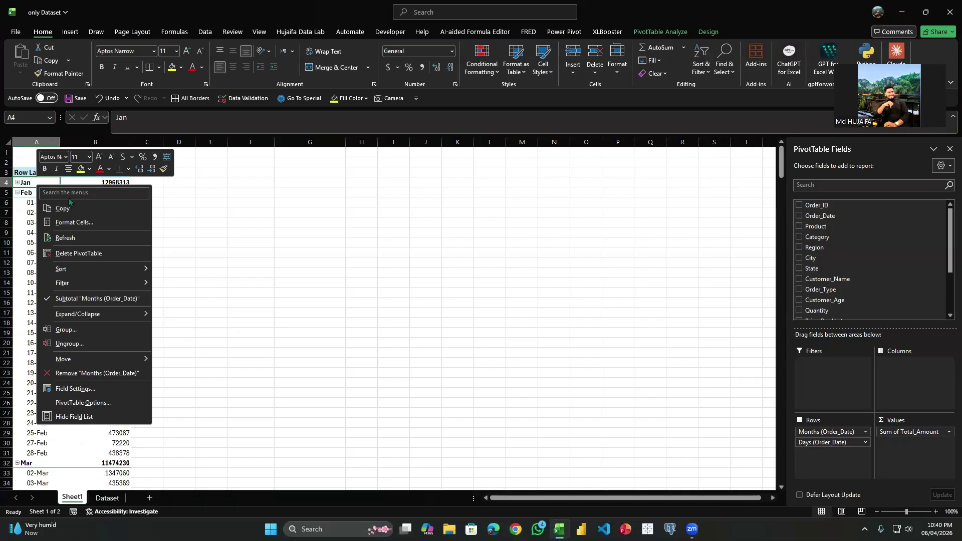
mouse_move(110, 309)
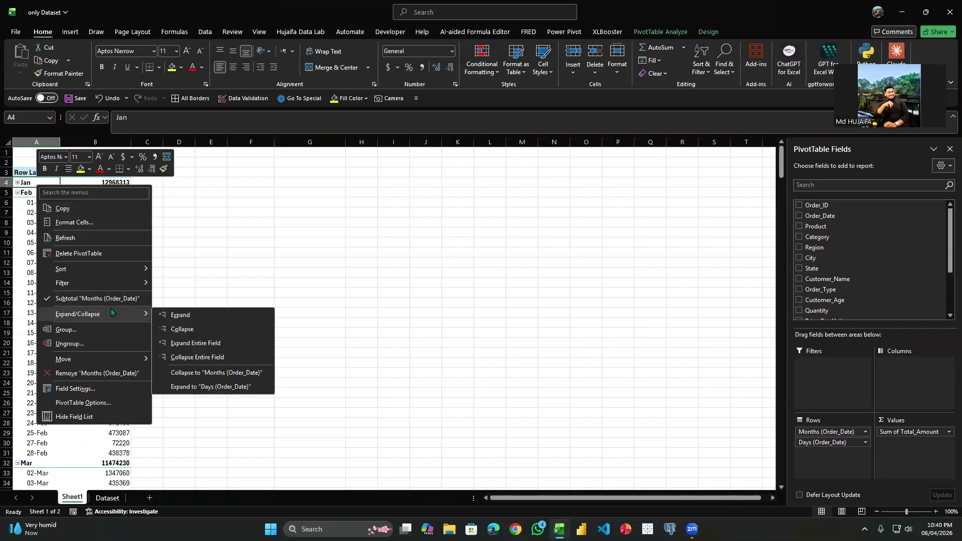
click(180, 315)
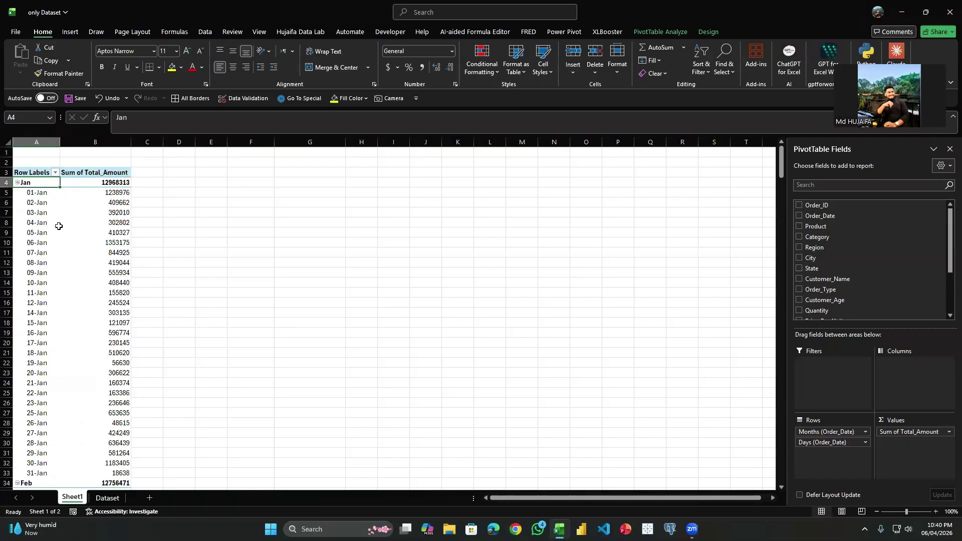
Examine the daily rows listed under January and February in the PivotTable.
click(34, 199)
scroll(37, 393, down, 4)
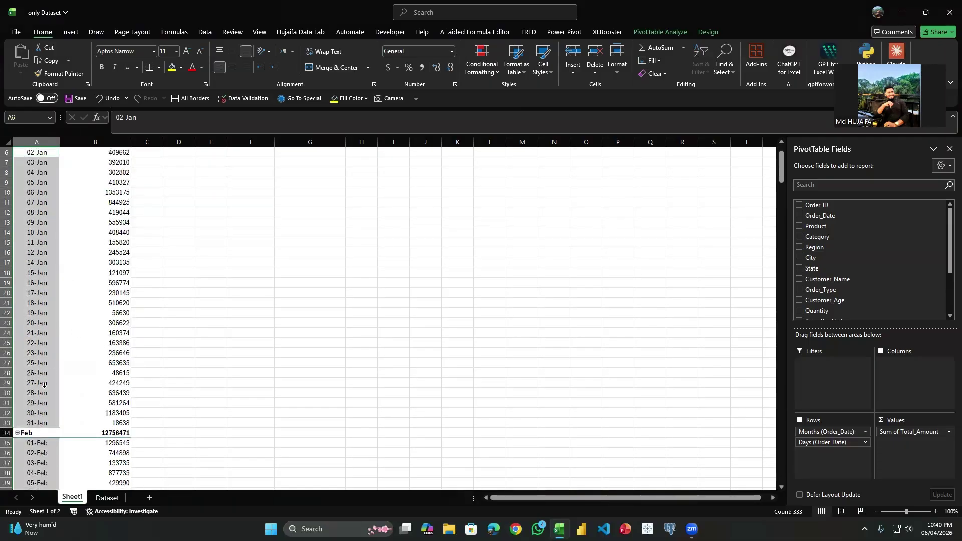
scroll(38, 394, up, 3)
scroll(38, 393, up, 1)
right_click(33, 227)
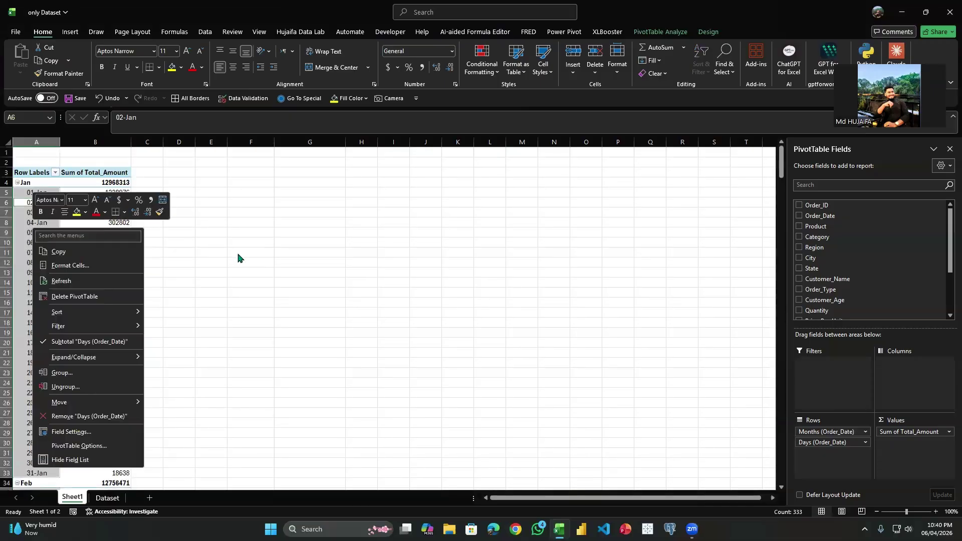
click(50, 225)
scroll(53, 230, down, 8)
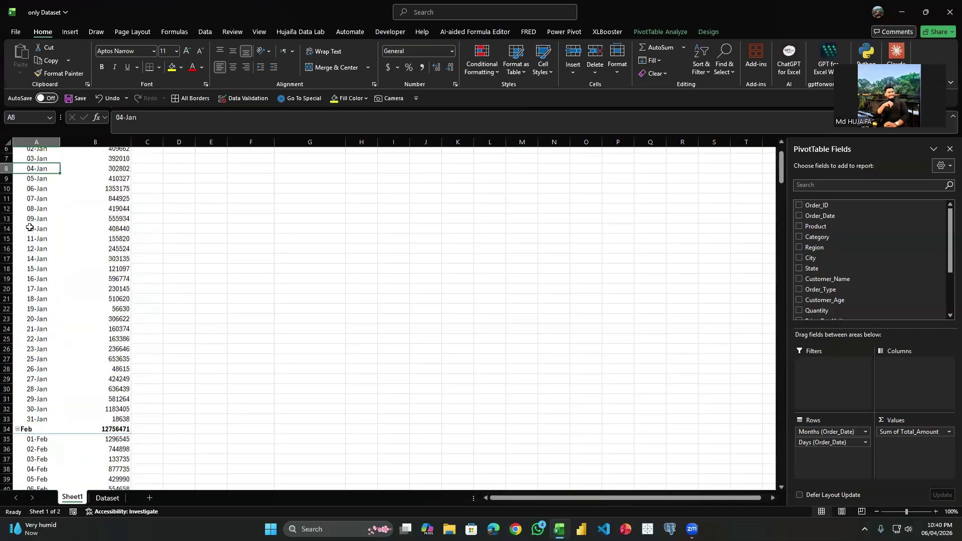
scroll(56, 261, down, 7)
scroll(56, 321, up, 14)
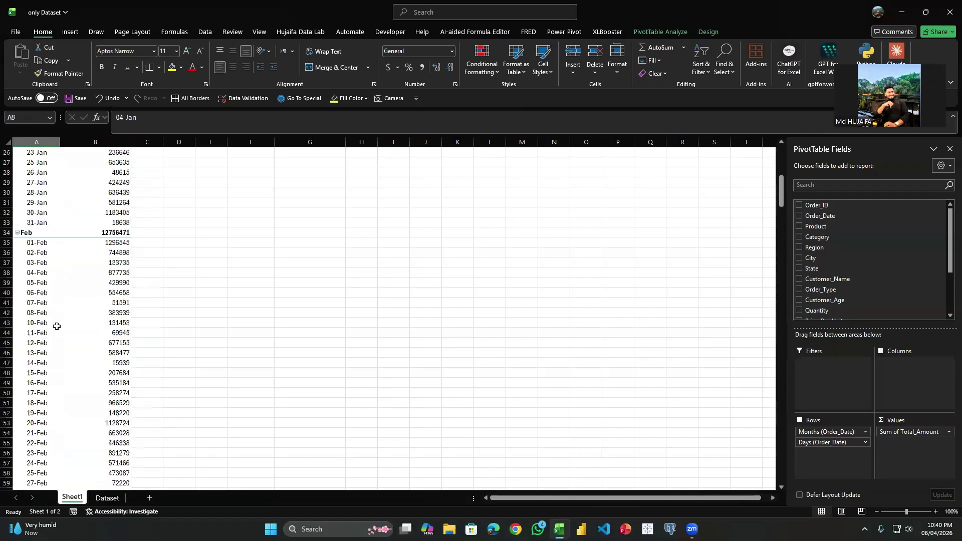
scroll(57, 308, up, 2)
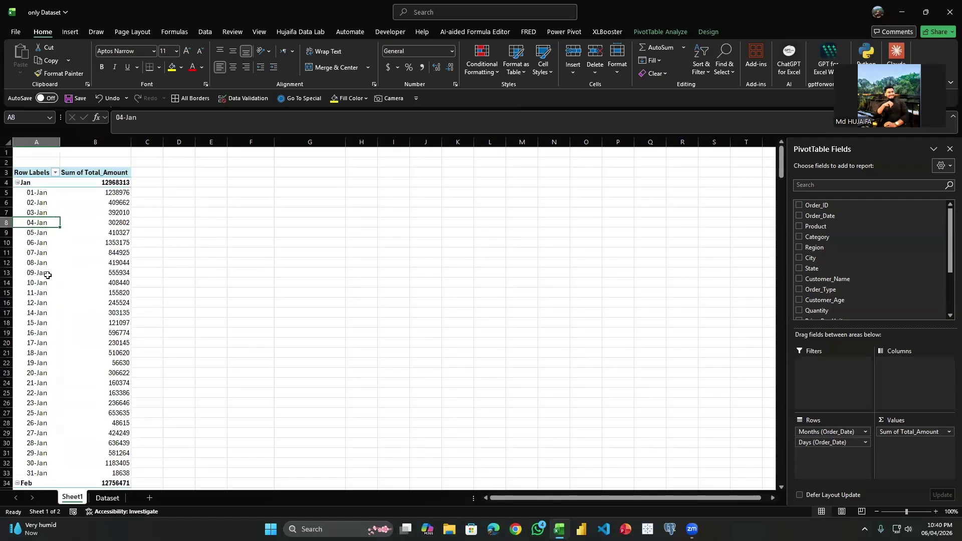
Collapse the entire field from a January day label so only the monthly totals are listed.
right_click(37, 223)
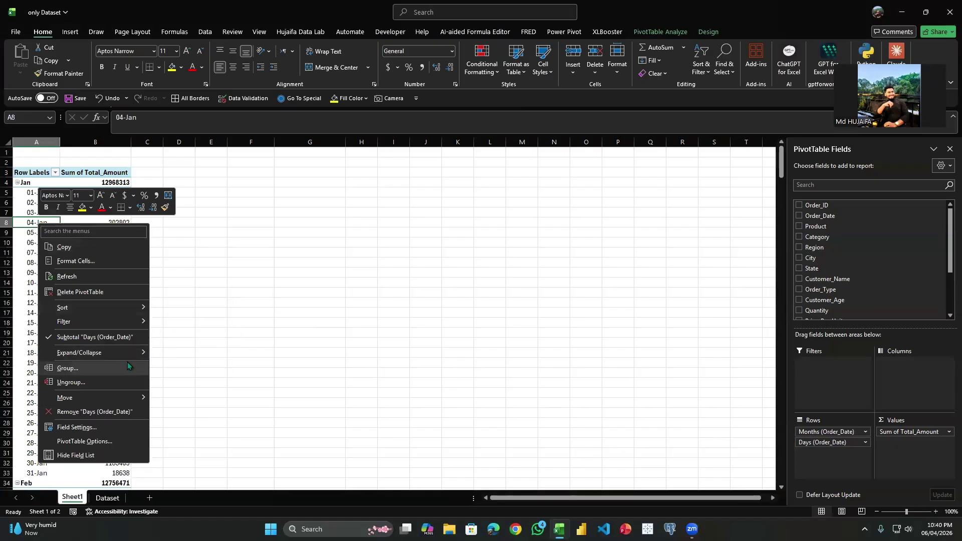
mouse_move(126, 353)
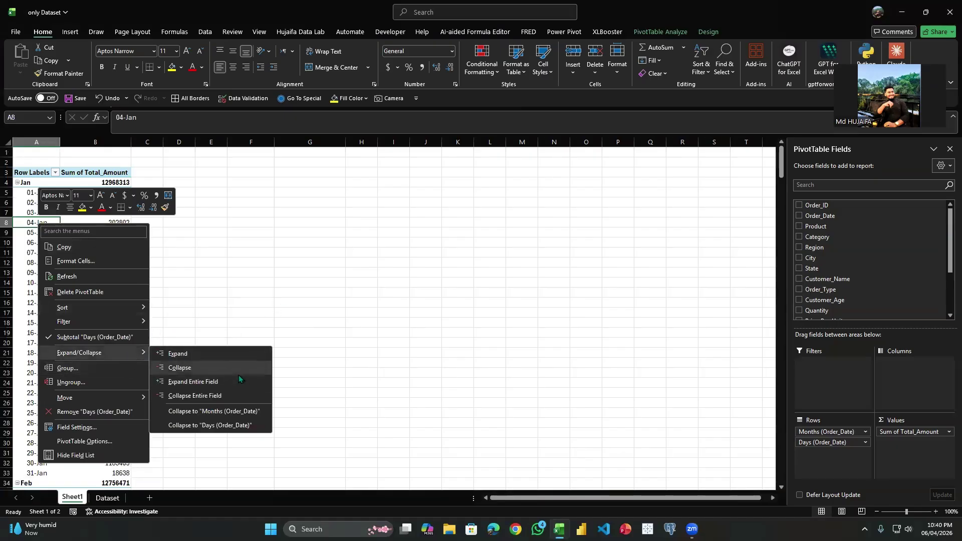
click(211, 397)
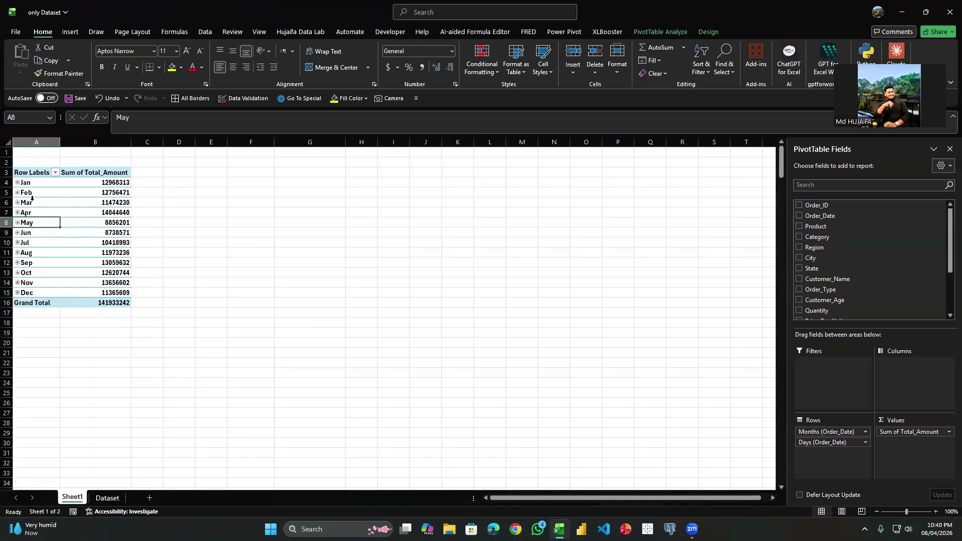
drag(31, 184, 30, 283)
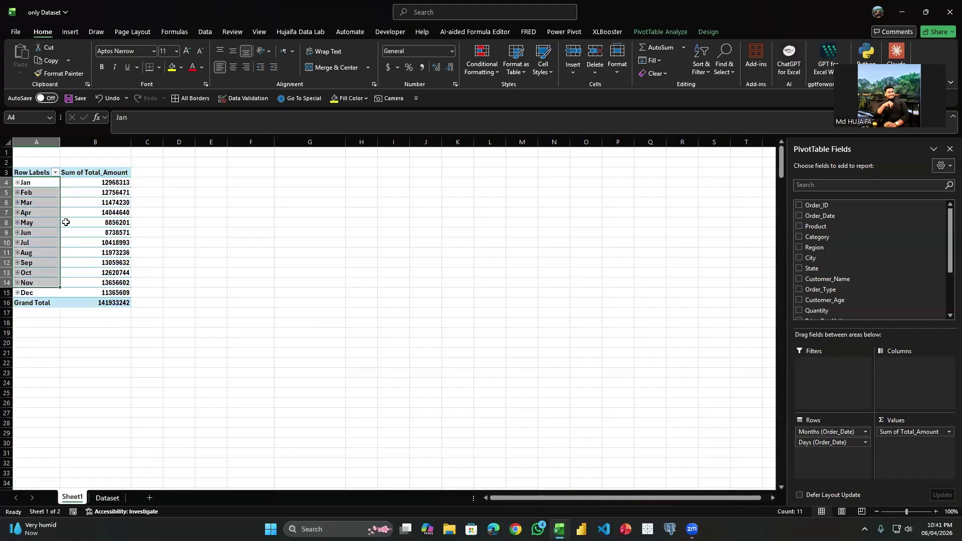
right_click(42, 202)
key(Escape)
right_click(41, 195)
click(306, 298)
click(54, 201)
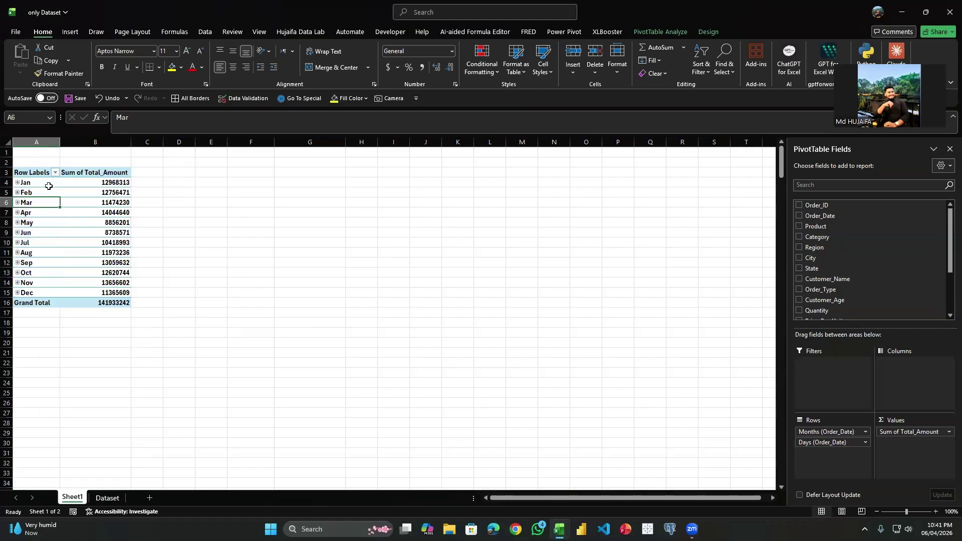
Expand only the January group to view its daily rows and collapse it again.
right_click(49, 187)
mouse_move(135, 315)
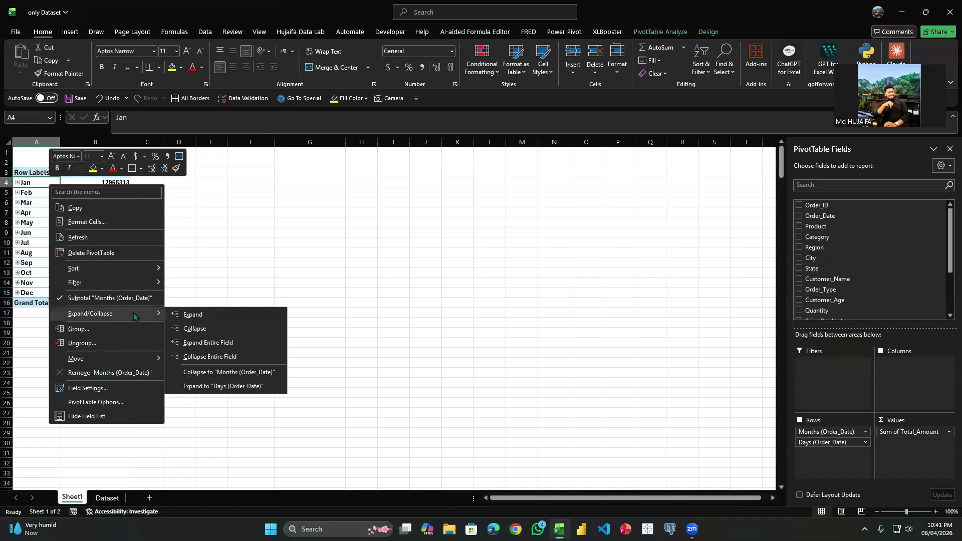
click(205, 315)
scroll(53, 210, down, 2)
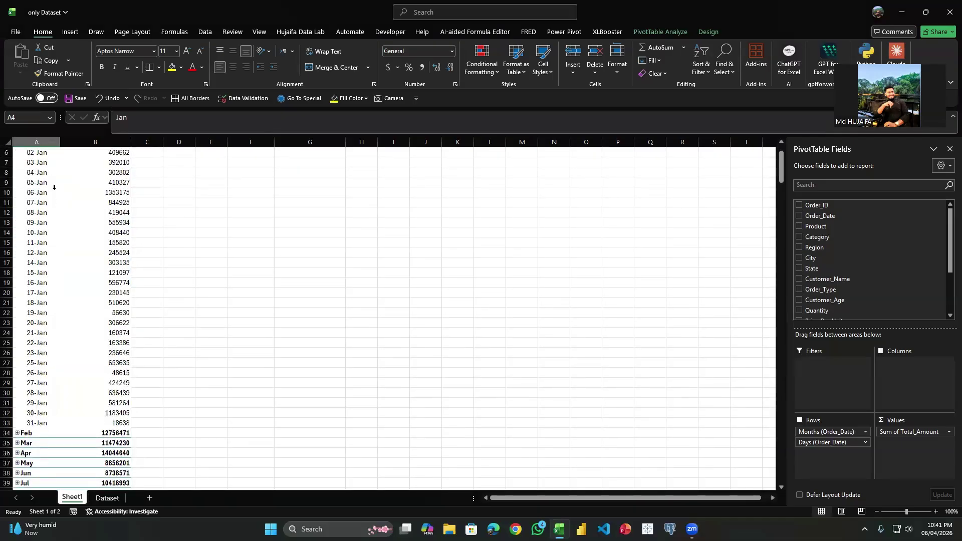
scroll(52, 203, up, 2)
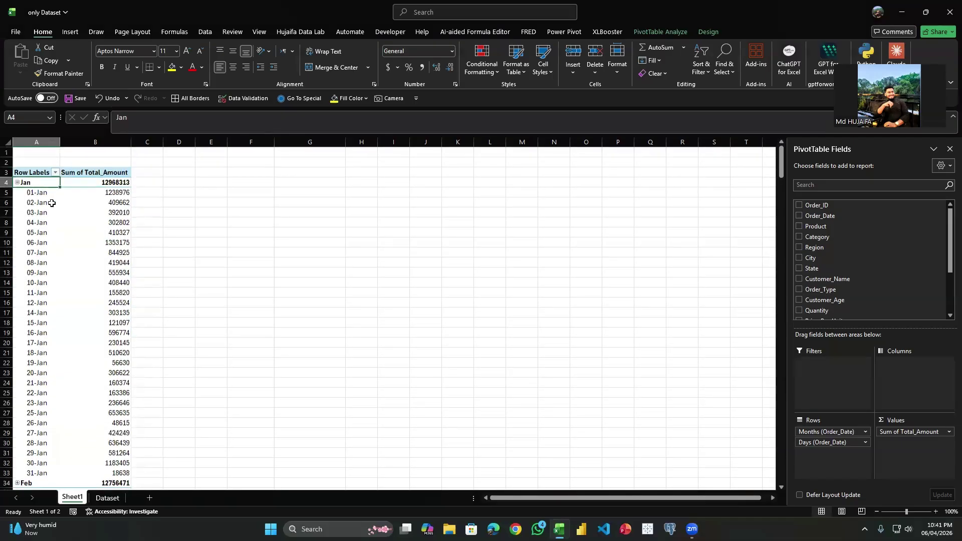
right_click(31, 184)
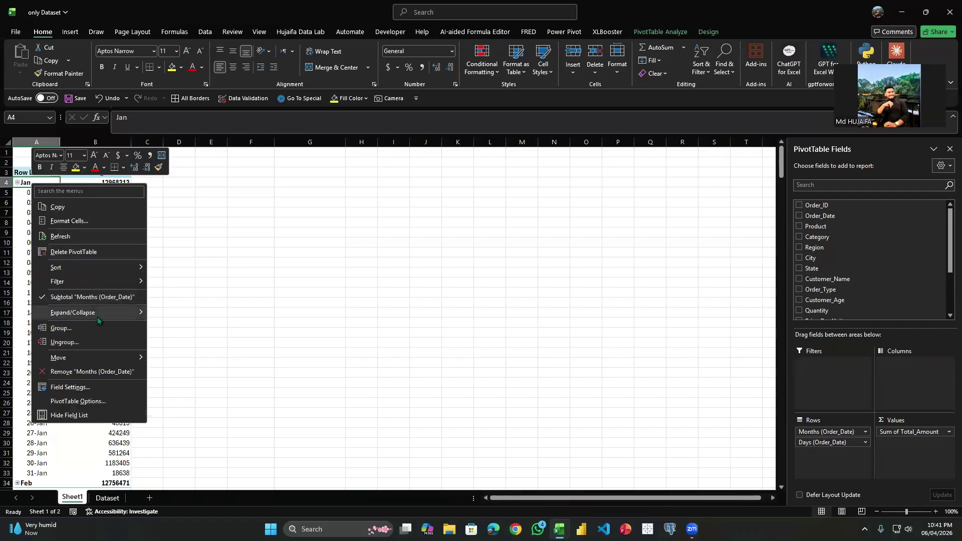
mouse_move(105, 315)
click(200, 328)
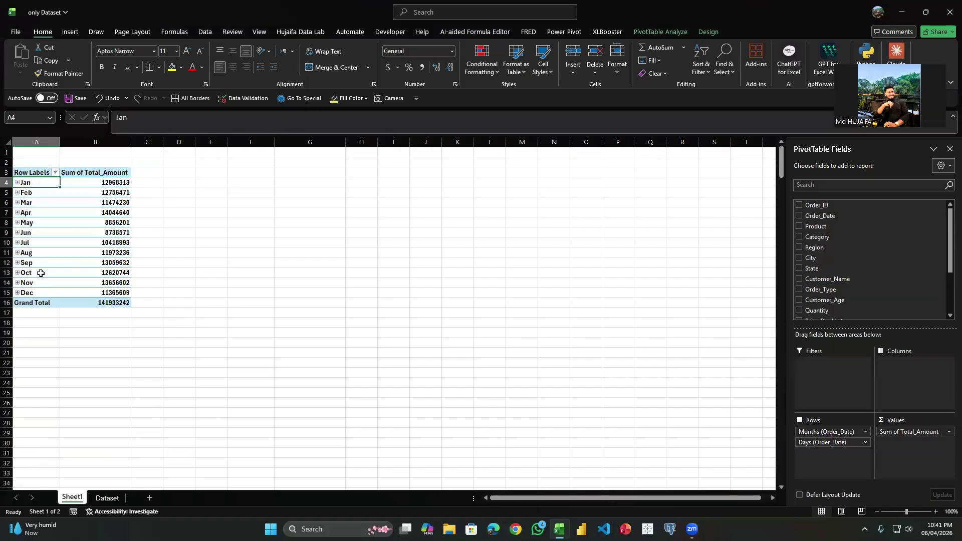
Expand the entire Months field to view every month's daily rows, and collapse the entire field again.
right_click(21, 194)
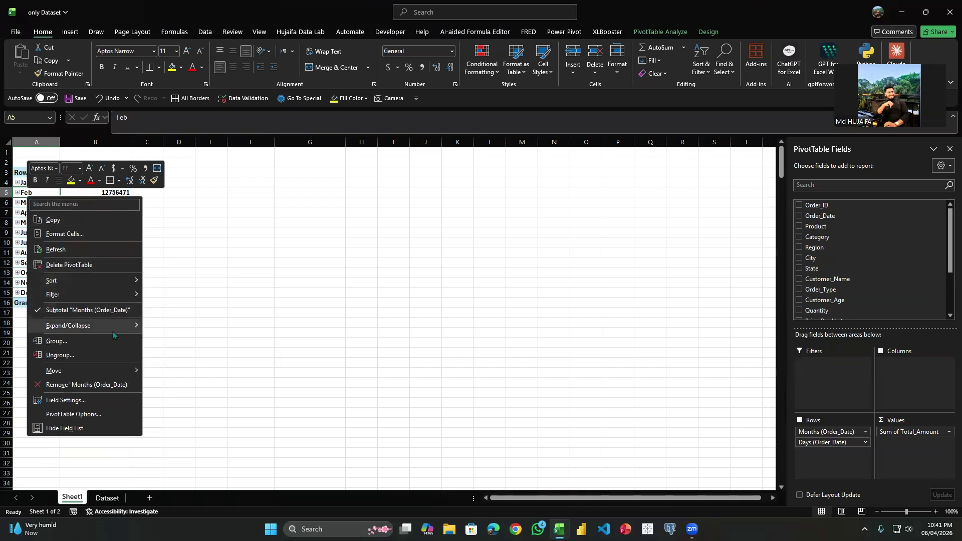
mouse_move(118, 329)
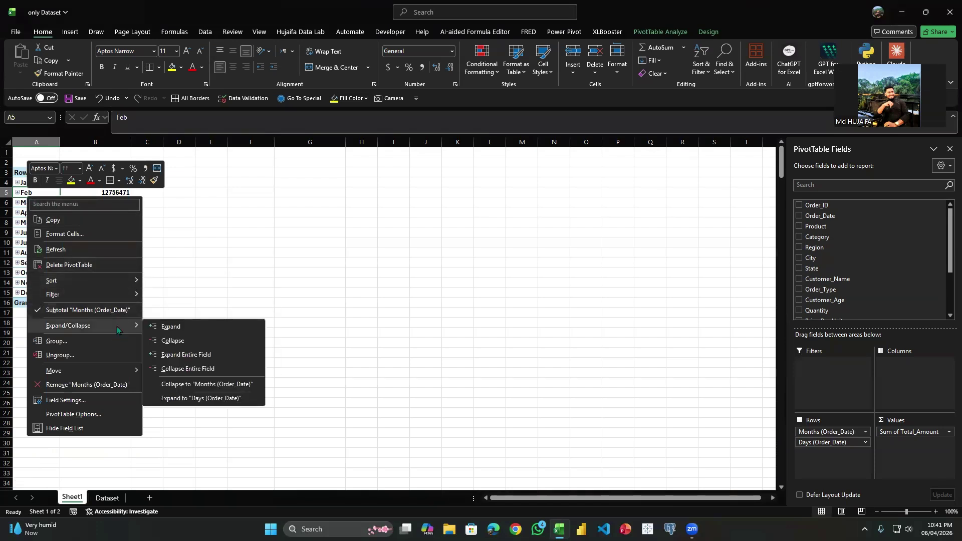
click(218, 355)
scroll(73, 235, down, 9)
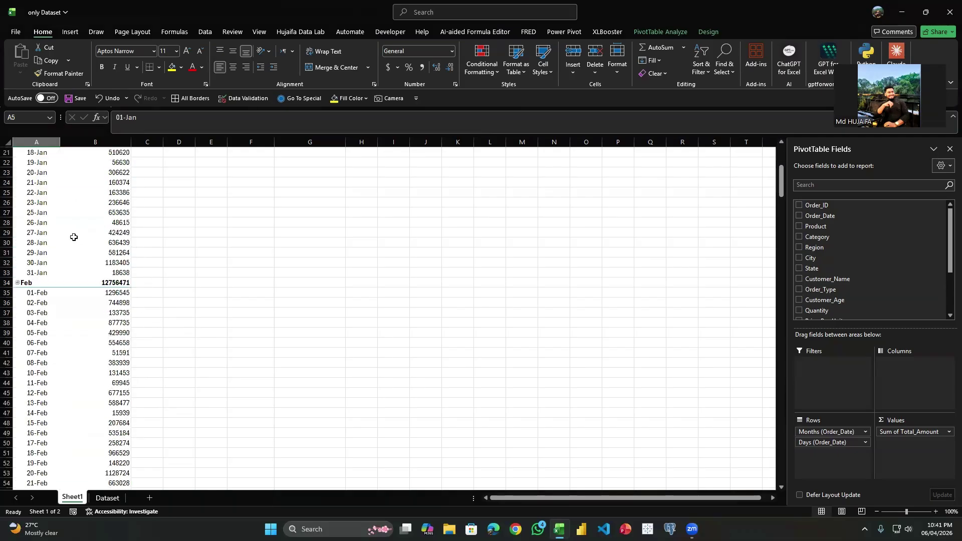
scroll(40, 235, down, 1)
scroll(47, 214, up, 3)
right_click(33, 191)
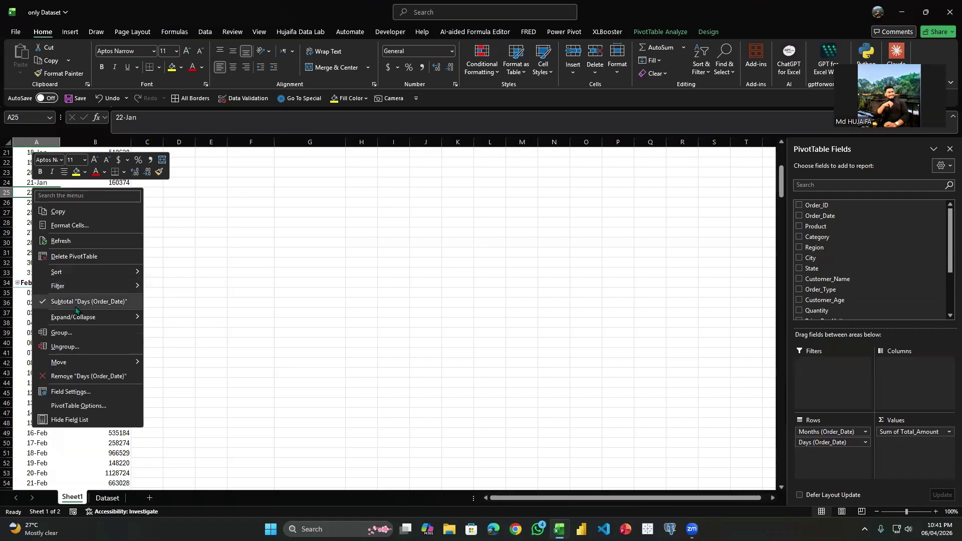
mouse_move(80, 316)
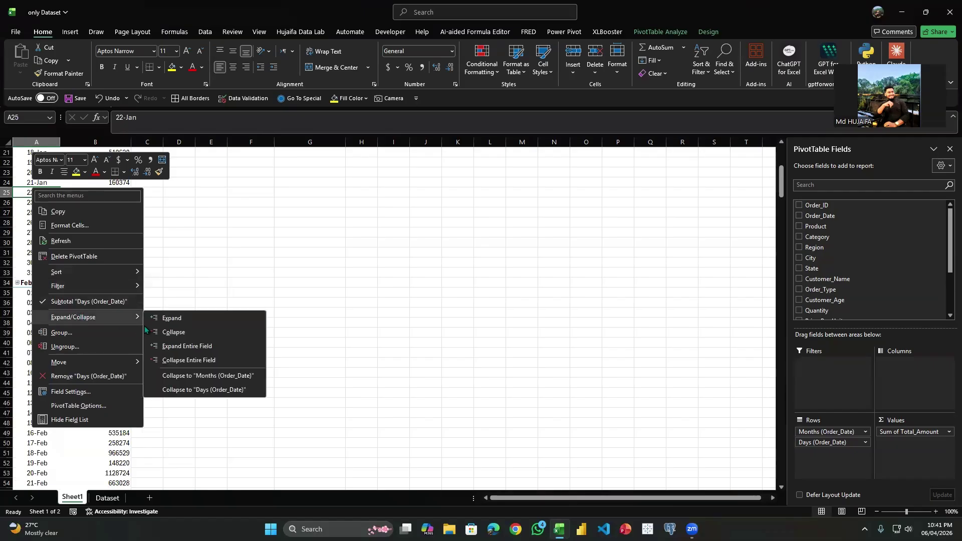
click(204, 360)
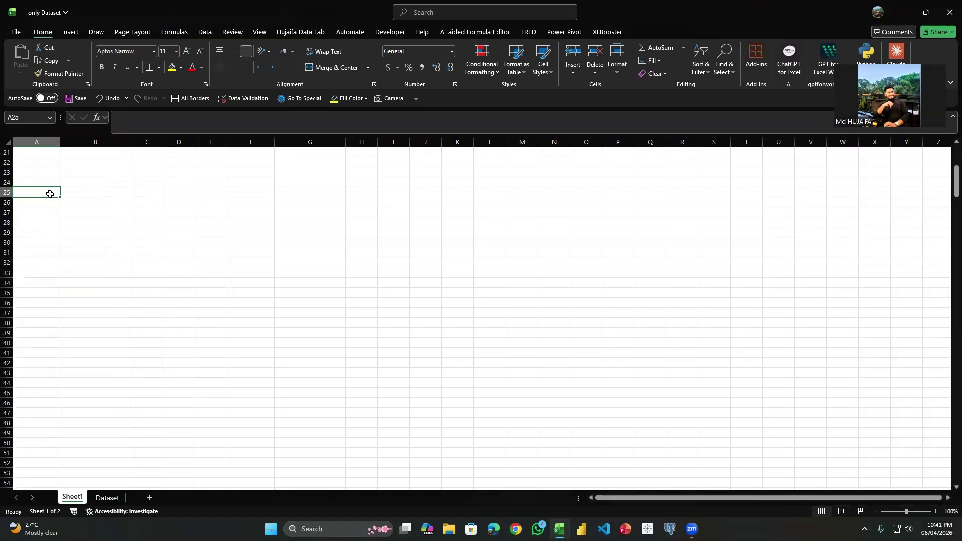
Refresh the PivotTable and select the Customer_Age cell in row 6 of the Dataset sheet.
right_click(48, 194)
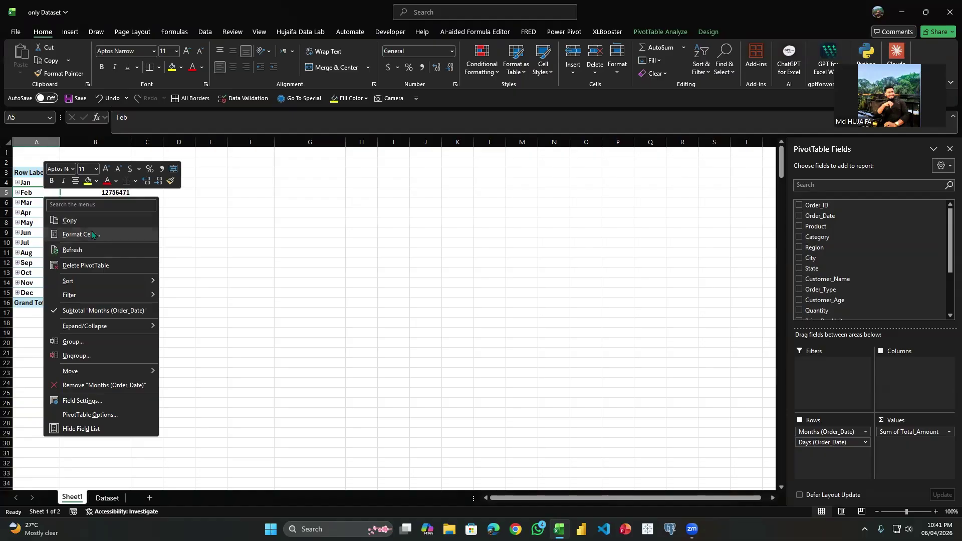
click(104, 251)
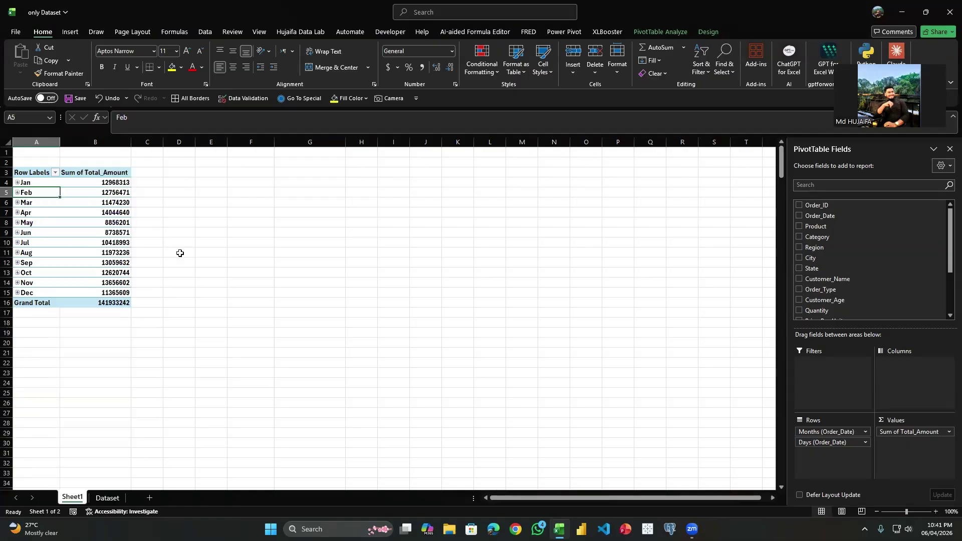
click(108, 497)
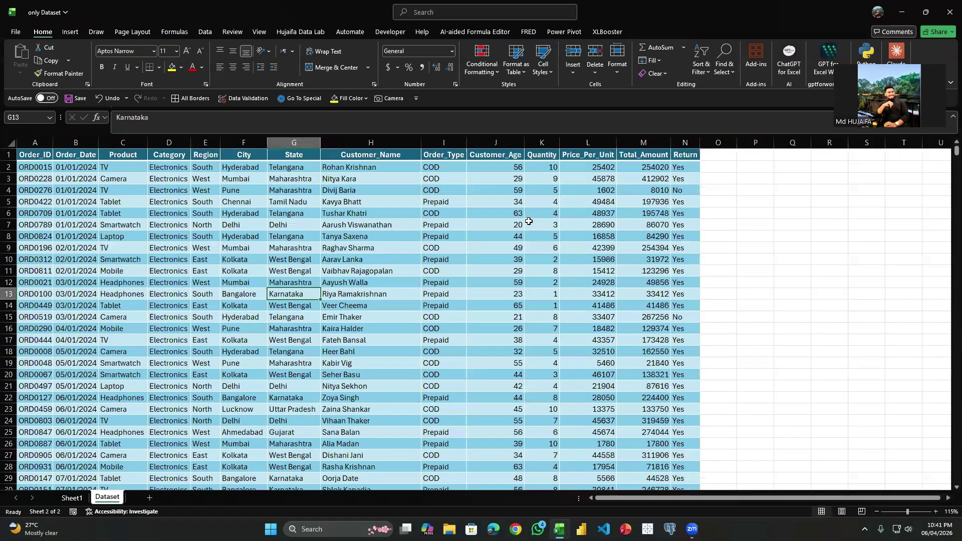
click(500, 213)
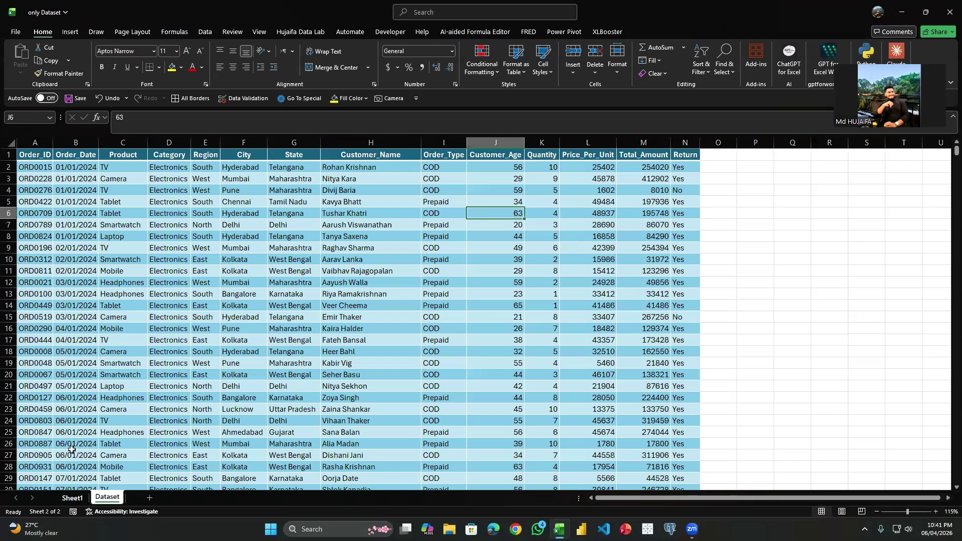
Return to Sheet1 and refresh the PivotTable again from a Sum of Total_Amount value.
click(72, 497)
right_click(108, 233)
click(144, 303)
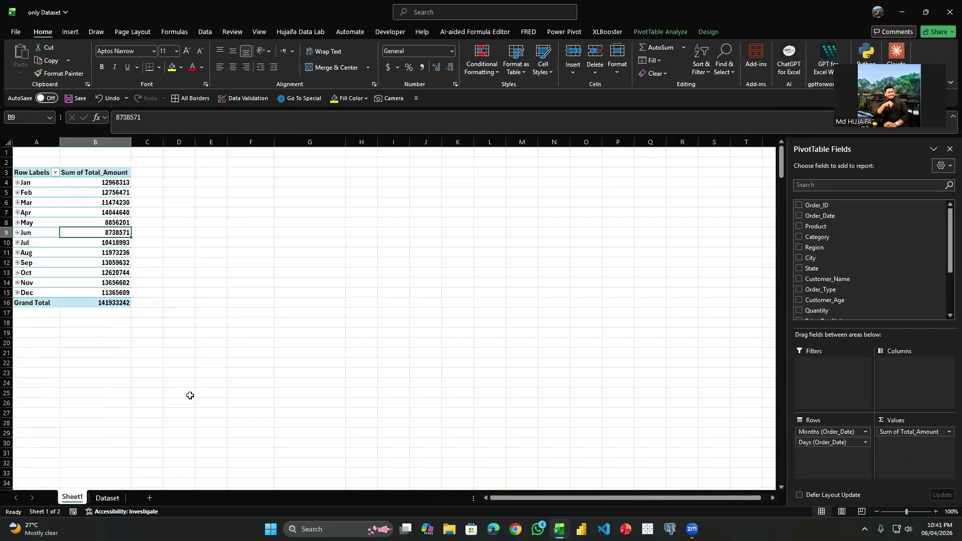
Switch between the source data and the PivotTable sheet, ending on the Dataset sheet.
click(107, 497)
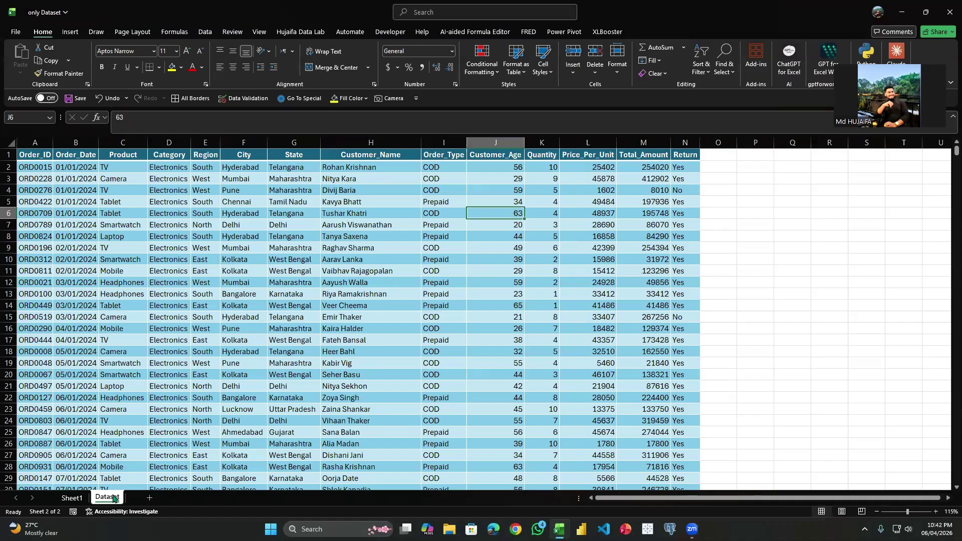
click(72, 497)
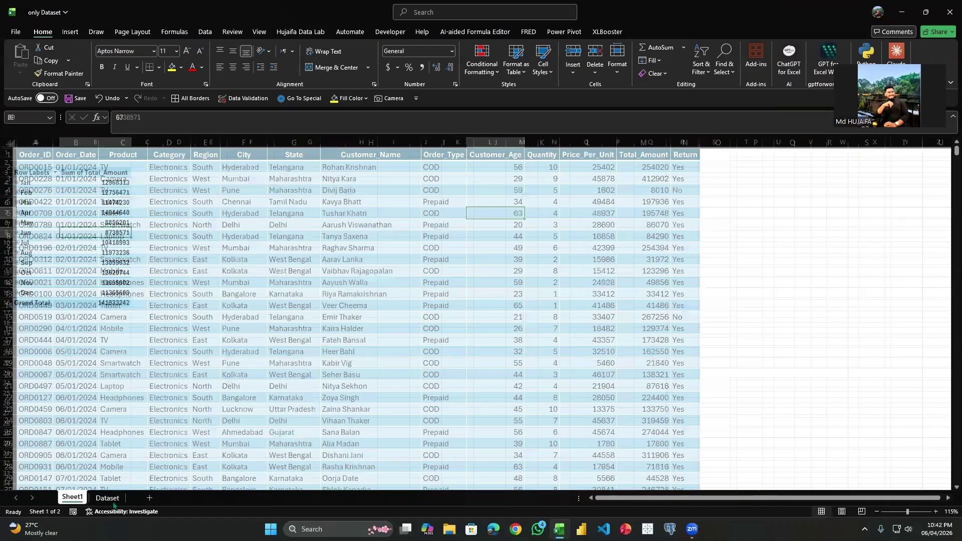
click(113, 501)
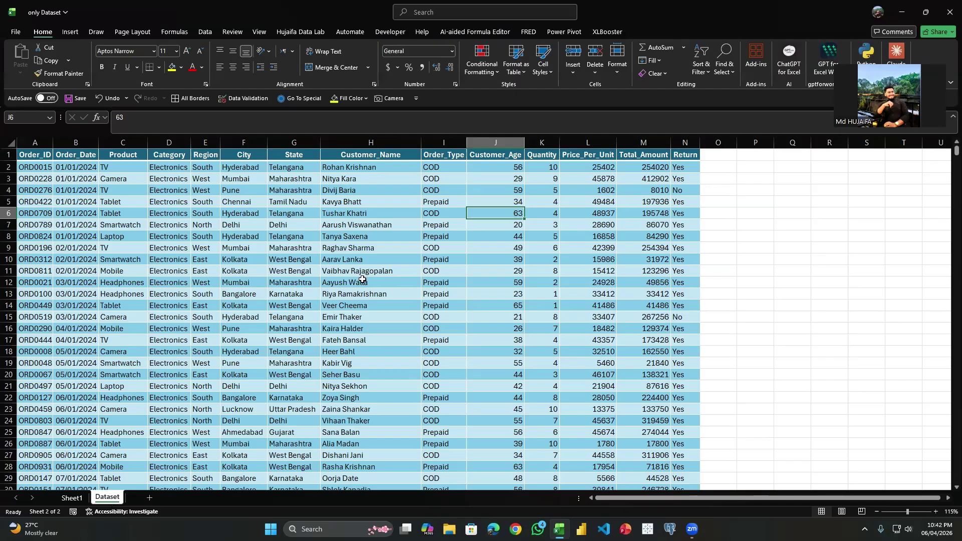
Return to Sheet1 and look at the sort options for the PivotTable's month labels without applying one.
click(80, 501)
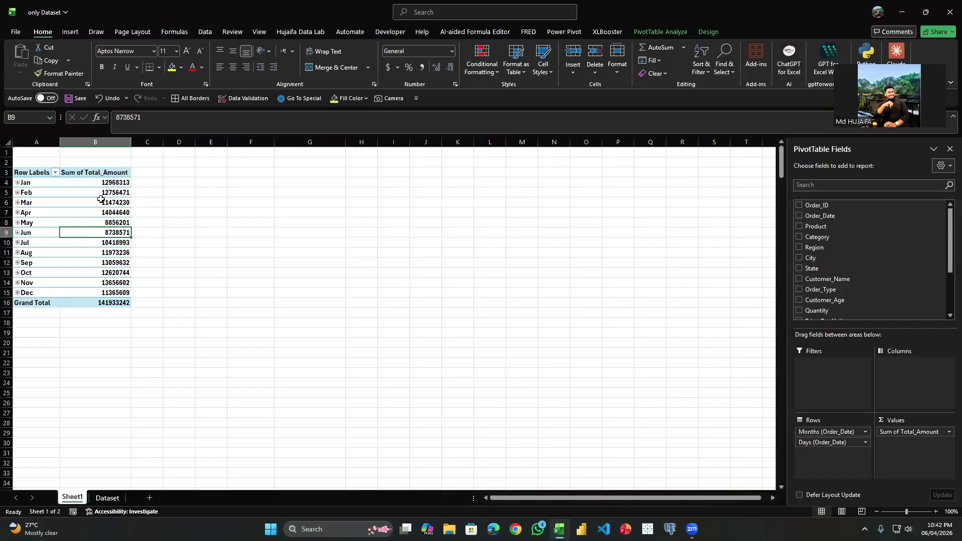
right_click(87, 195)
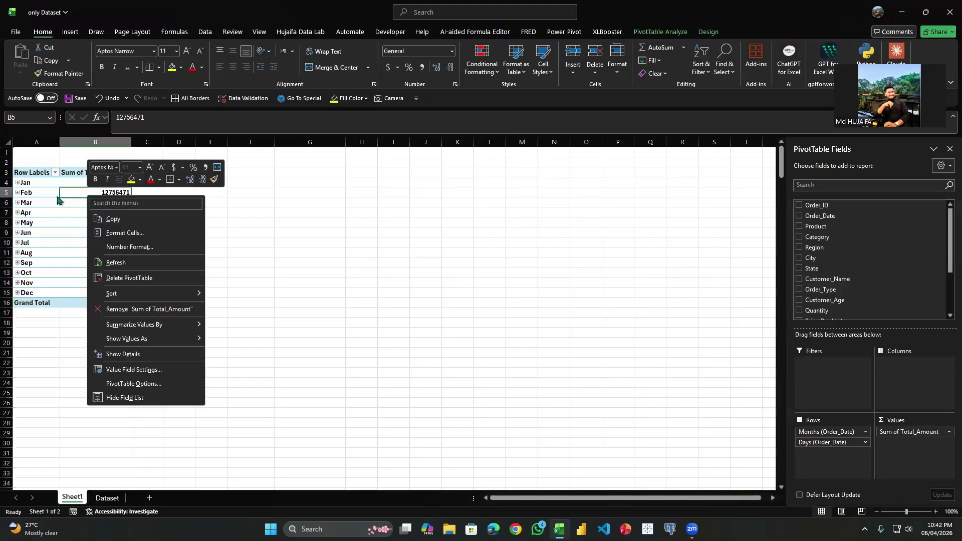
right_click(57, 195)
mouse_move(152, 285)
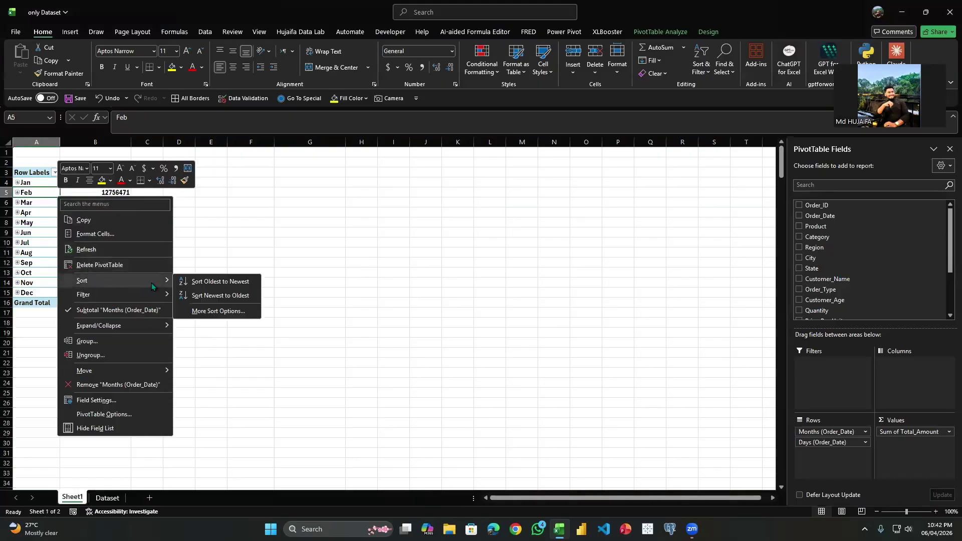
click(344, 244)
click(105, 183)
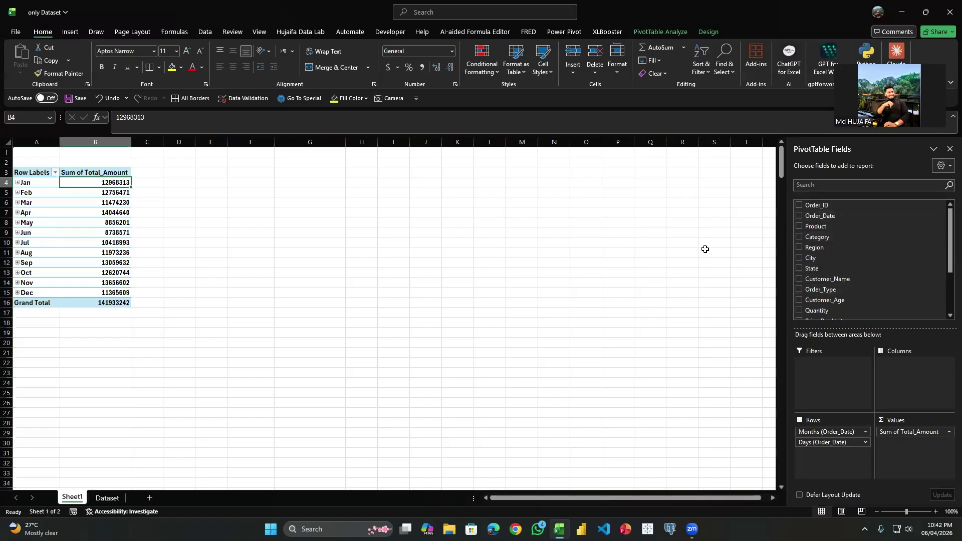
Remove the Days and Months (Order_Date) fields from the PivotTable rows and add Product as the row field.
drag(824, 442, 718, 323)
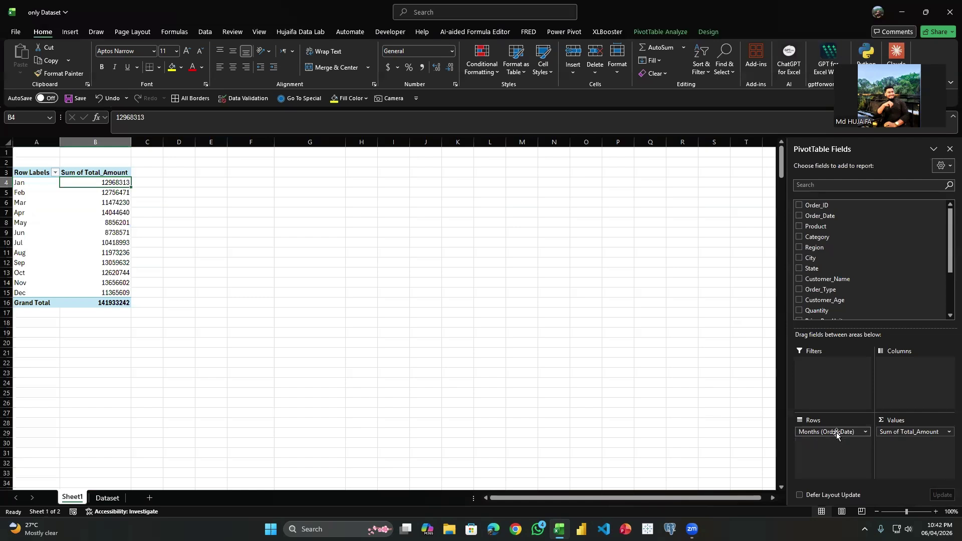
drag(836, 432, 821, 235)
click(800, 226)
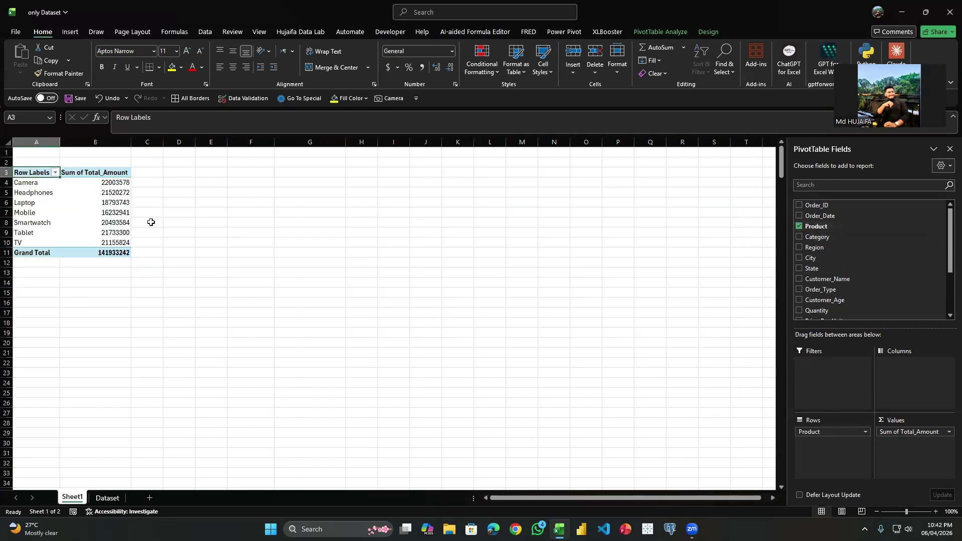
Sort the products by Sum of Total_Amount from smallest to largest.
drag(107, 187, 110, 245)
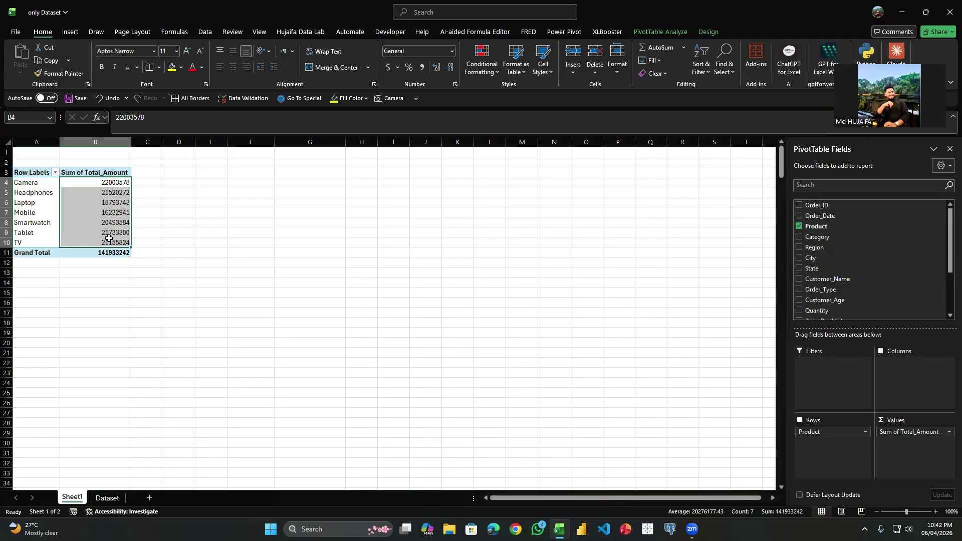
right_click(113, 186)
key(Escape)
click(162, 219)
click(114, 194)
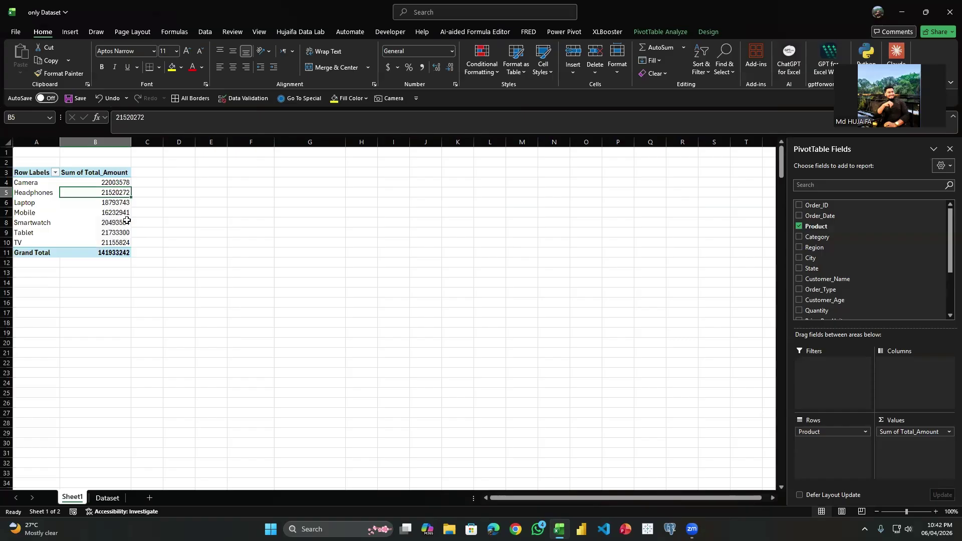
right_click(108, 212)
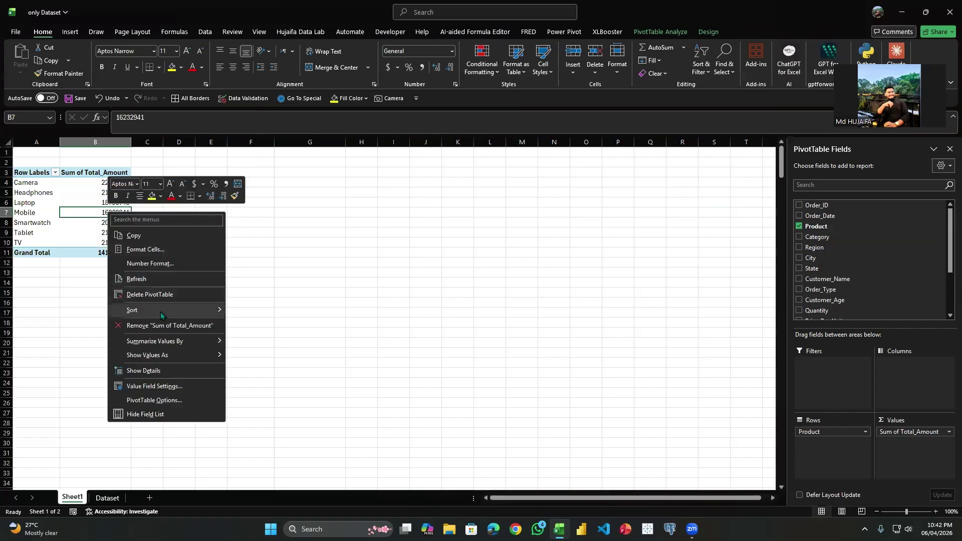
mouse_move(161, 312)
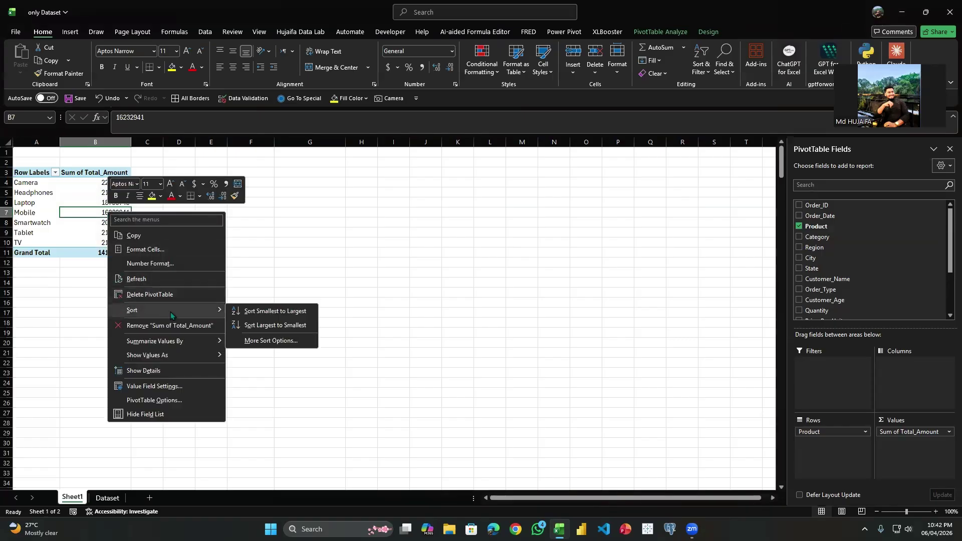
click(289, 311)
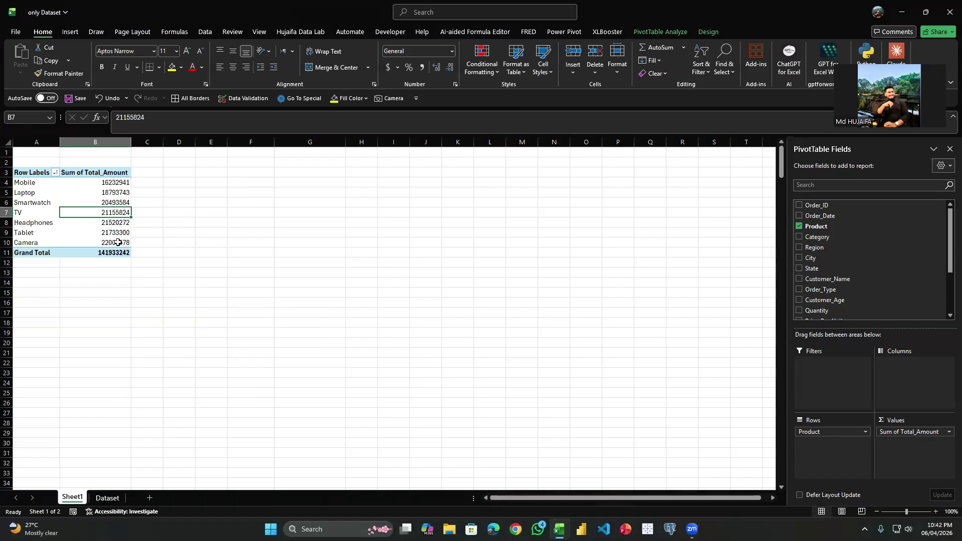
Sort the products by Sum of Total_Amount from largest to smallest.
drag(117, 183, 115, 243)
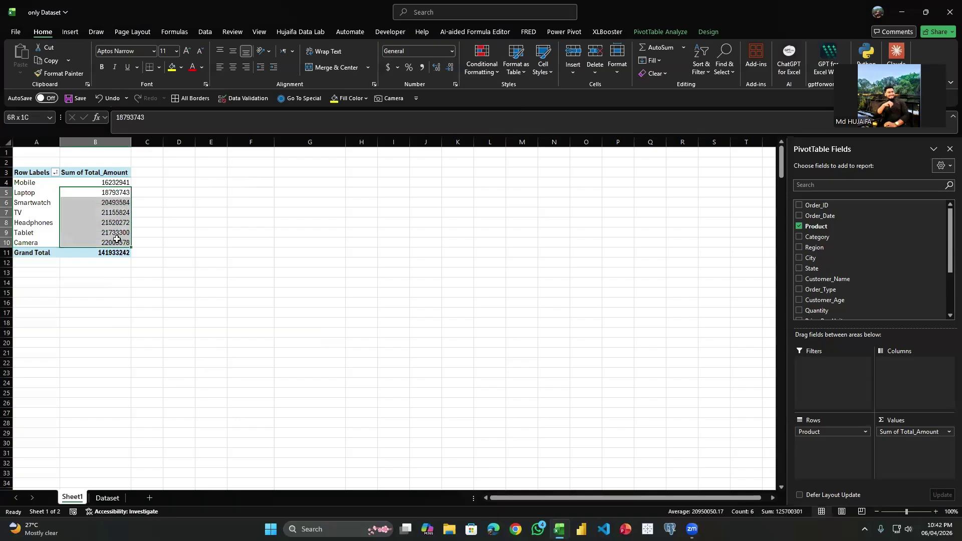
click(114, 184)
right_click(114, 184)
mouse_move(156, 285)
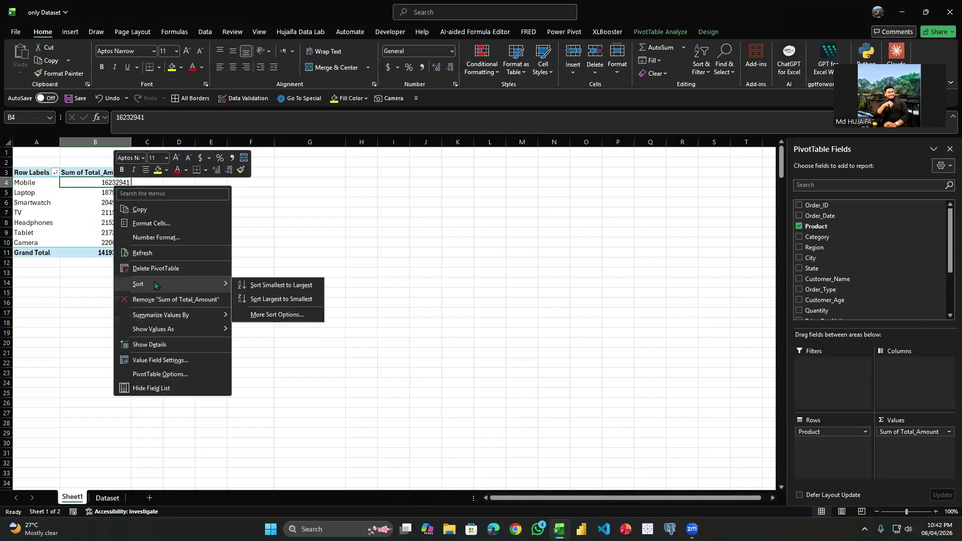
click(273, 299)
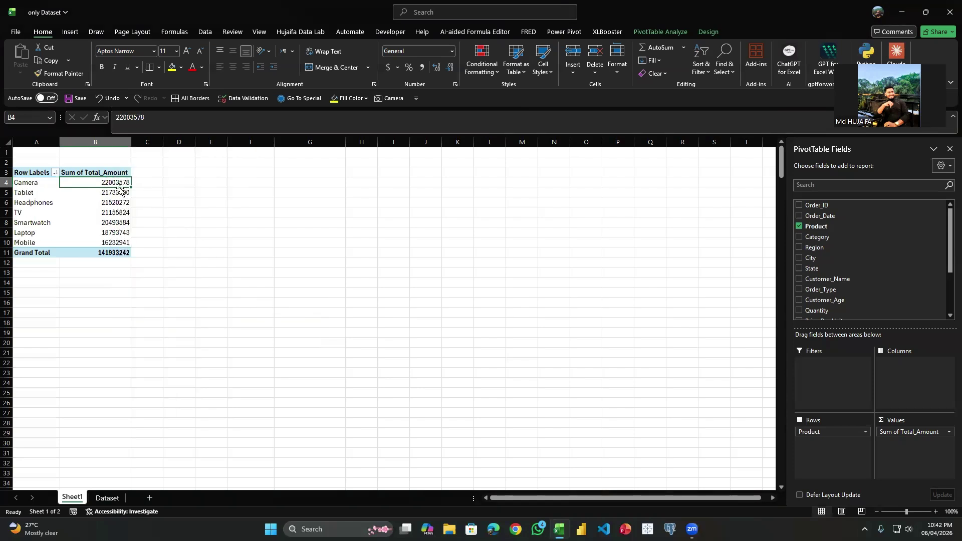
Remove Sum of Total_Amount from the PivotTable and add the Total_Amount field to the values again.
drag(125, 185, 119, 253)
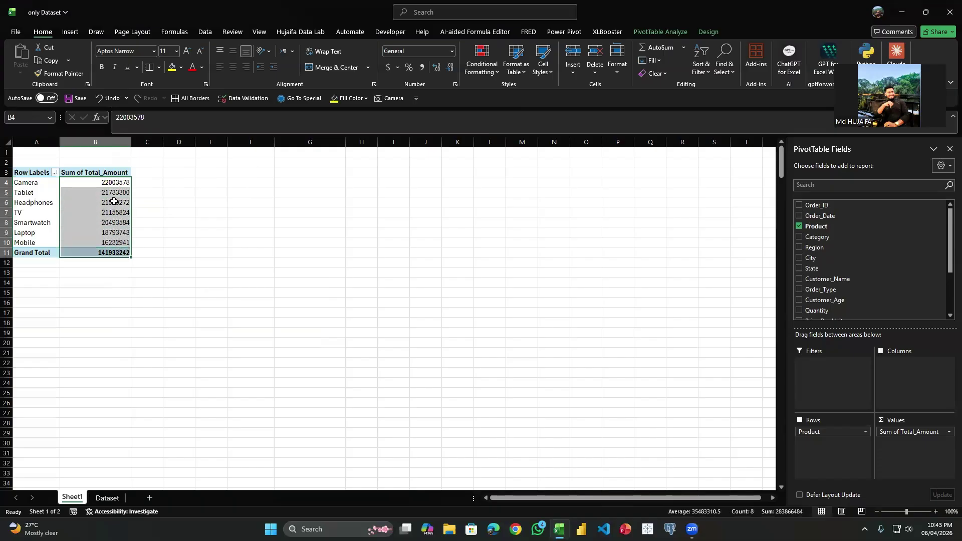
click(115, 201)
right_click(115, 201)
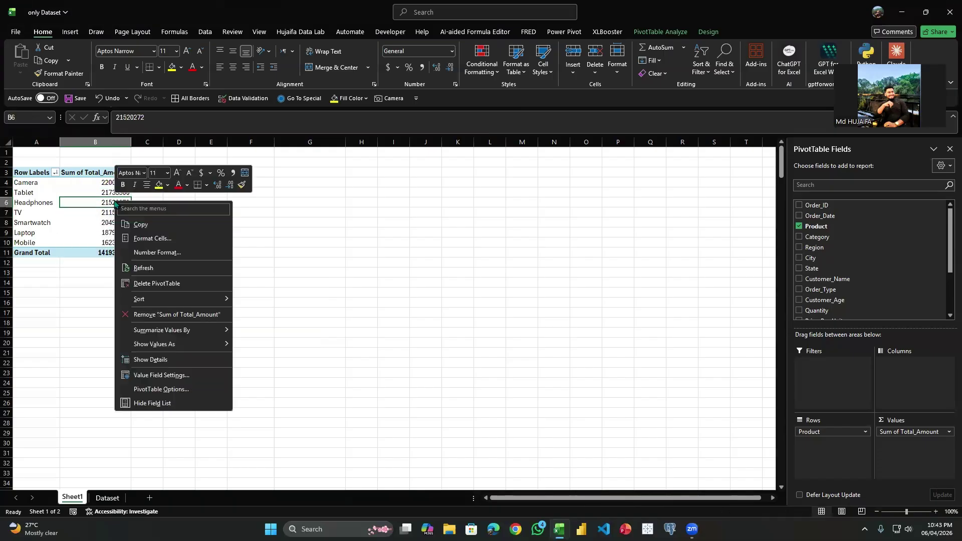
click(194, 314)
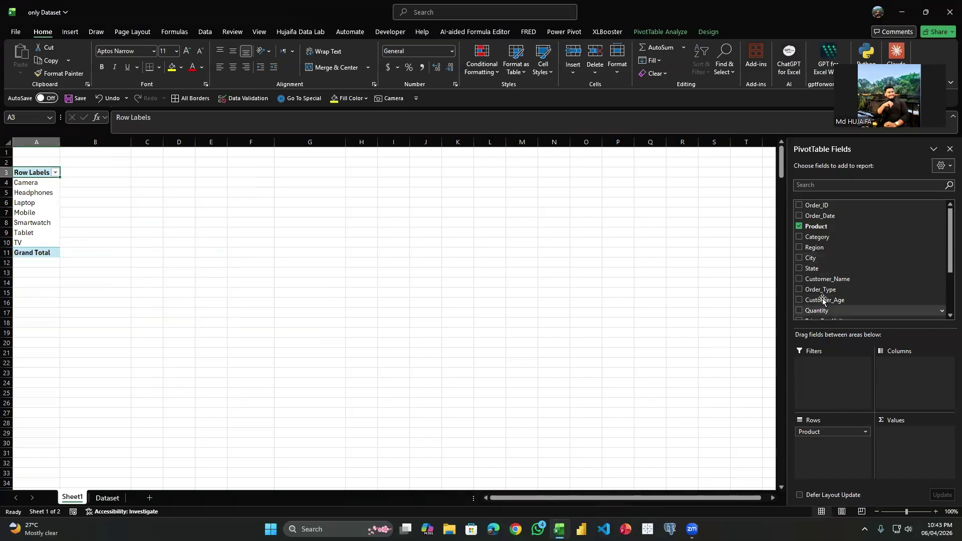
scroll(833, 295, down, 1)
scroll(877, 297, up, 1)
scroll(821, 280, down, 3)
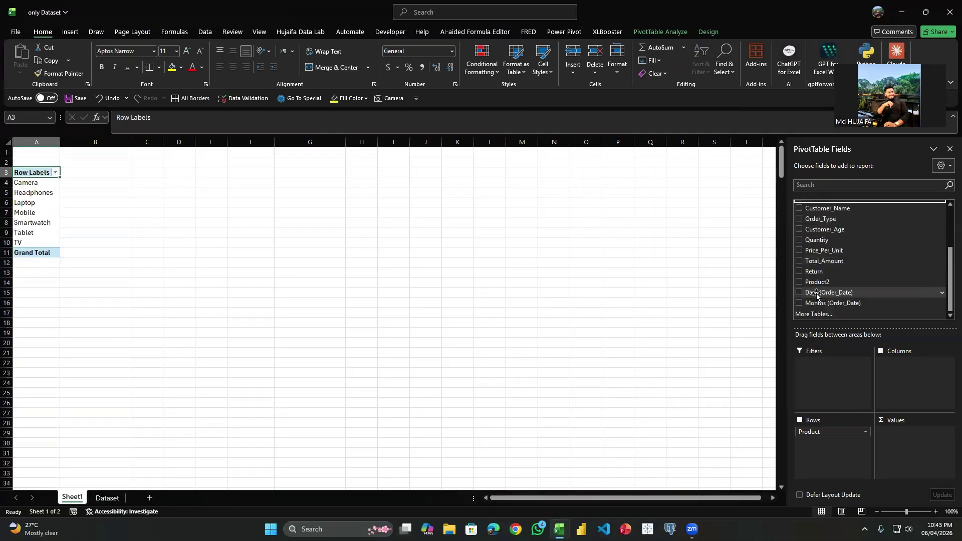
click(799, 261)
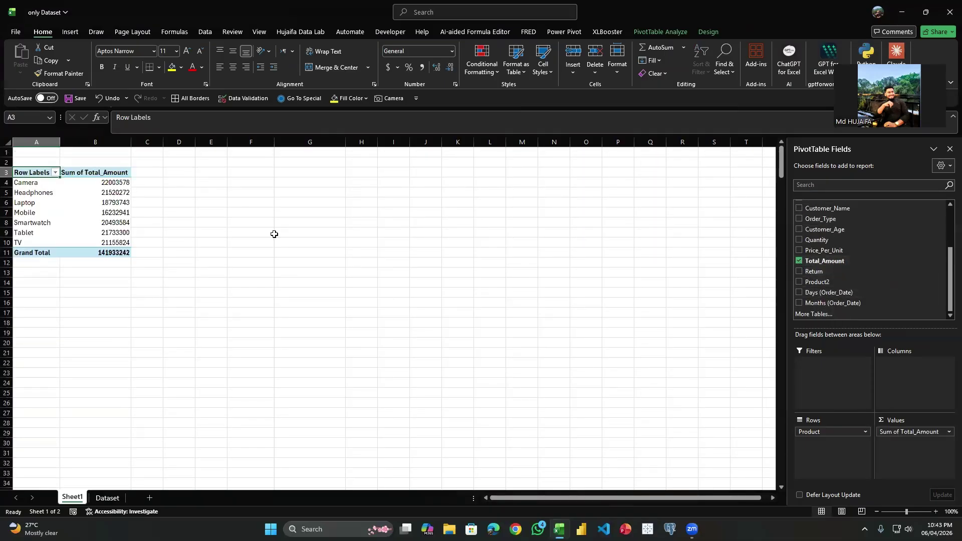
Summarize the Total_Amount values by Count instead of Sum for each product.
right_click(115, 213)
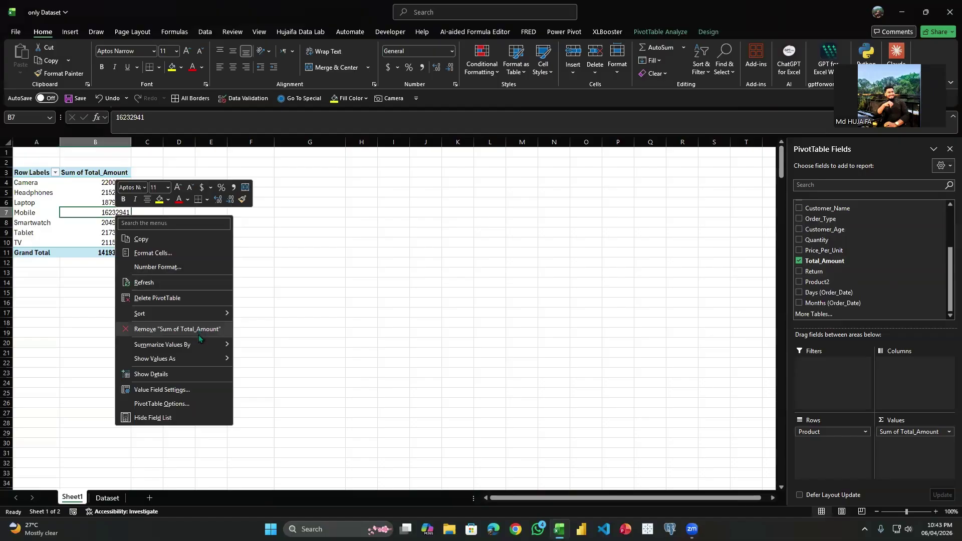
mouse_move(202, 342)
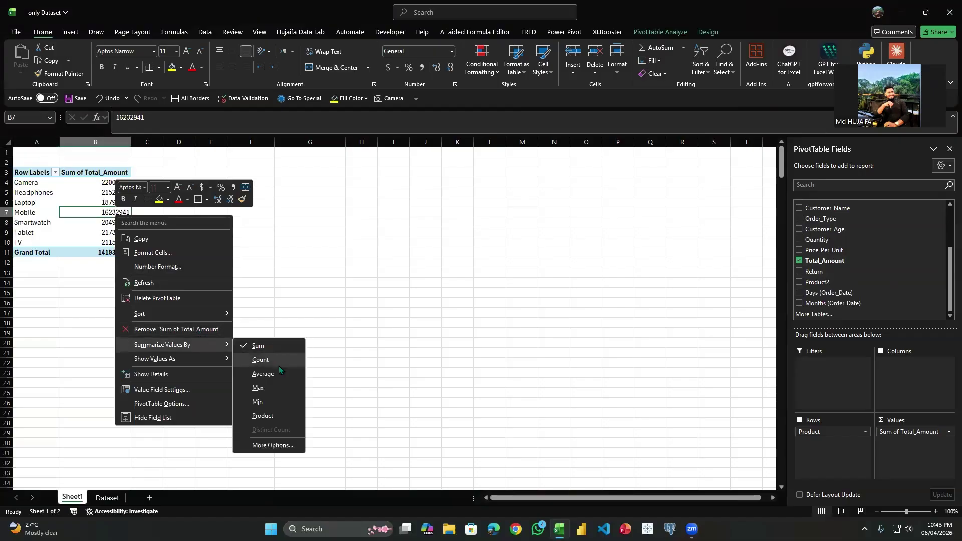
click(51, 199)
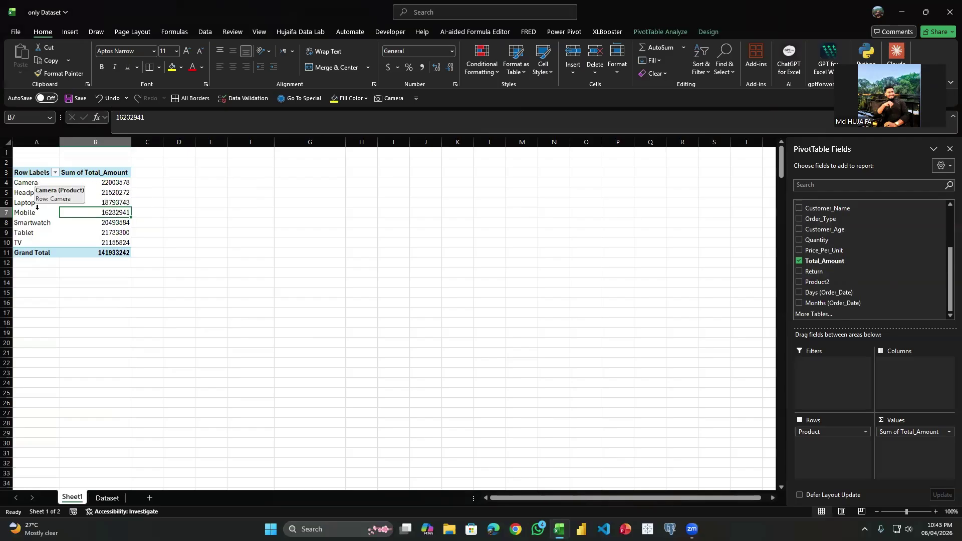
right_click(105, 184)
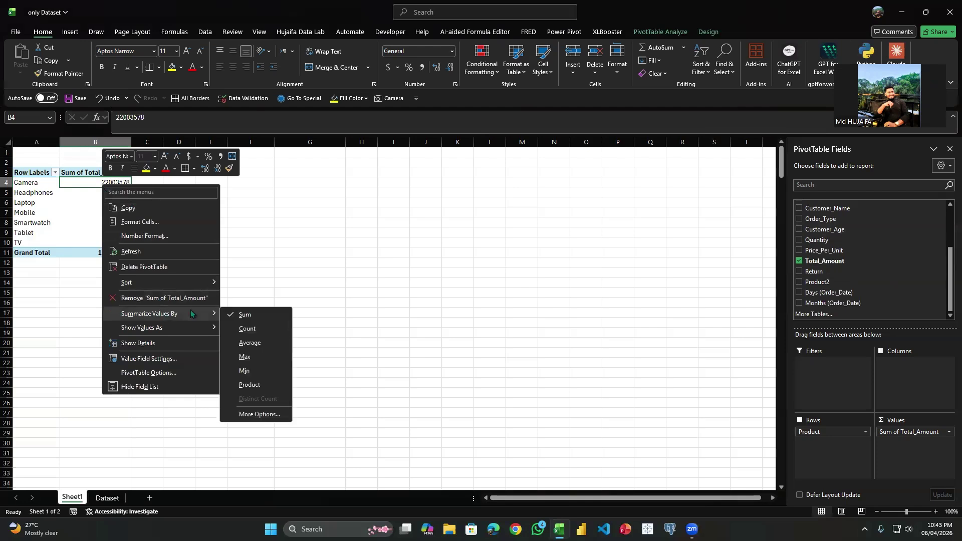
click(264, 329)
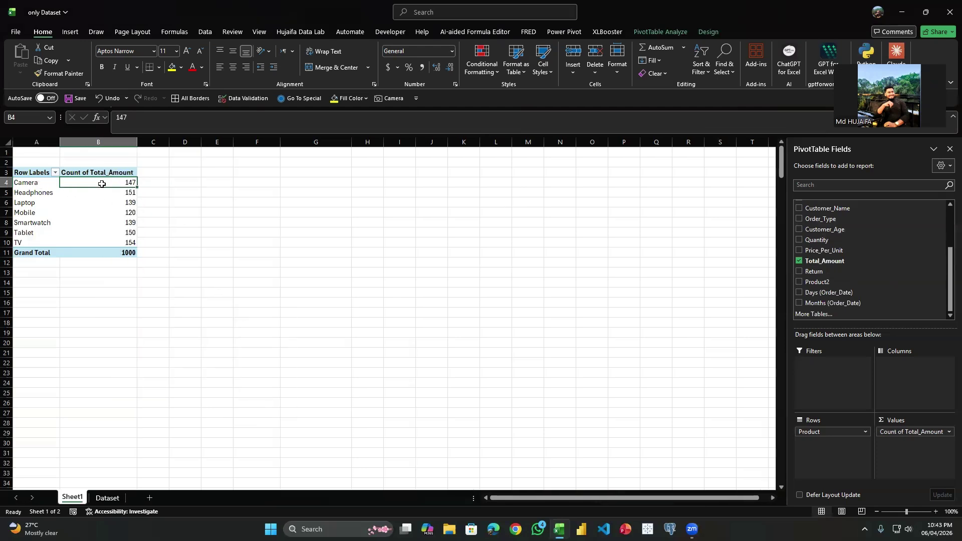
Check the summary functions offered for Count of Total_Amount and remove that field from the PivotTable values.
right_click(132, 195)
mouse_move(221, 326)
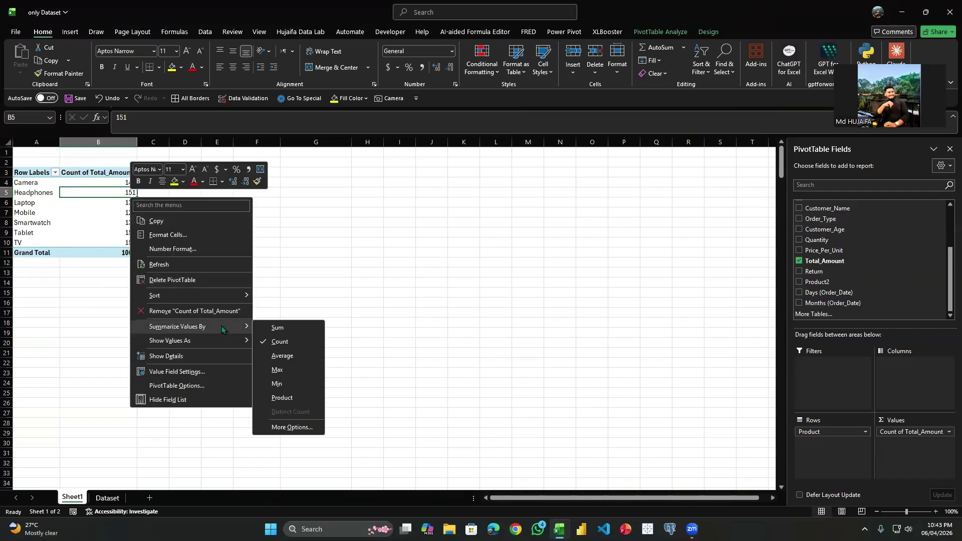
click(267, 251)
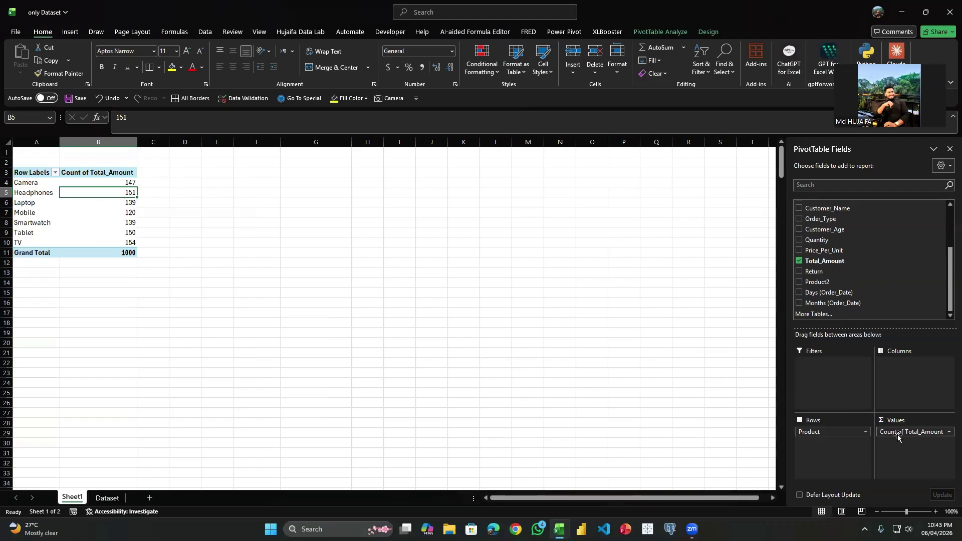
drag(814, 293, 749, 291)
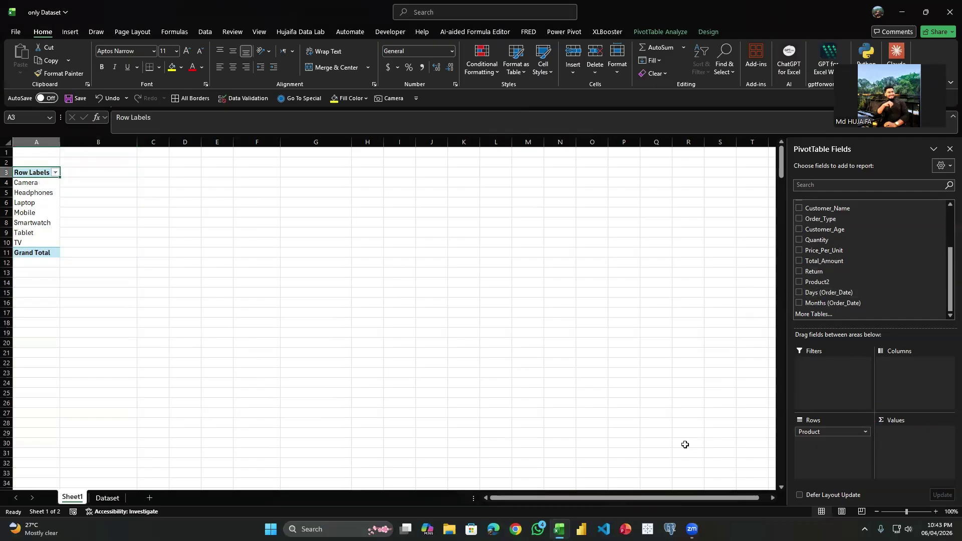
Add the Product field to the PivotTable values so each product's orders are counted.
drag(23, 183, 25, 243)
click(494, 221)
click(56, 193)
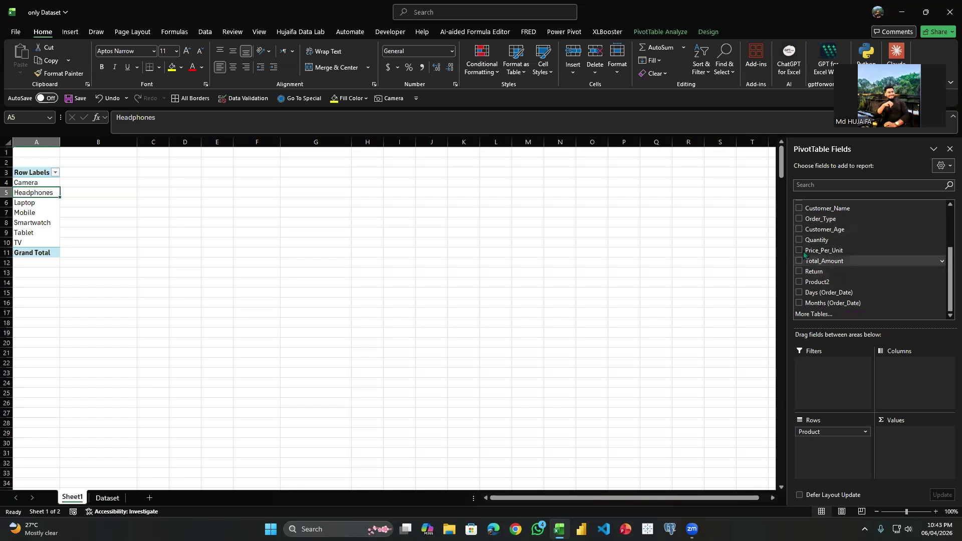
scroll(817, 275, up, 3)
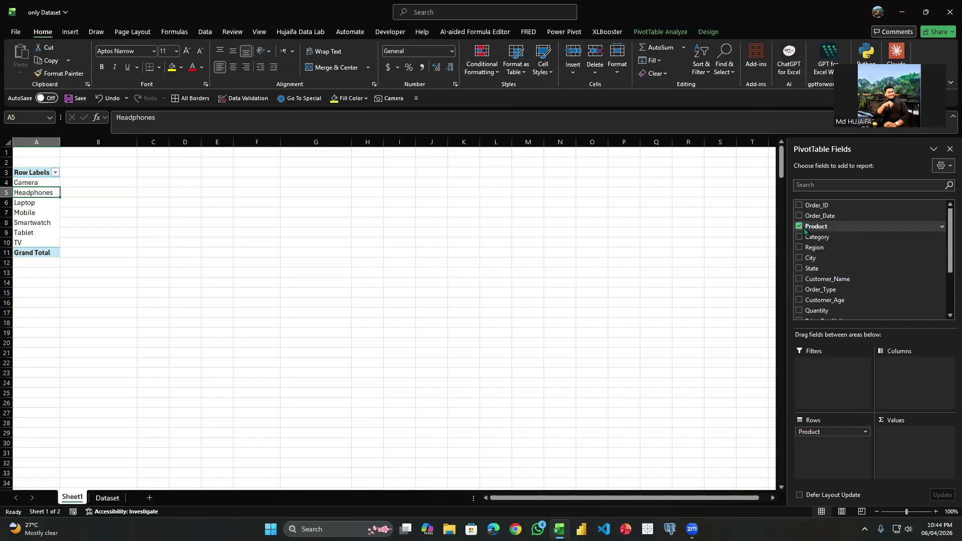
drag(804, 230, 881, 428)
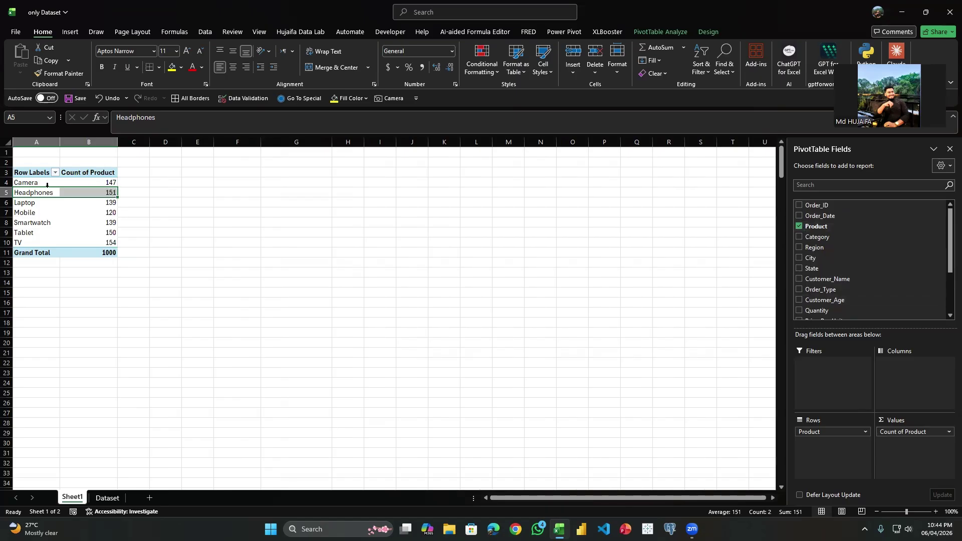
Examine which summary functions are available for the Count of Product values, including those in its value field settings.
click(104, 182)
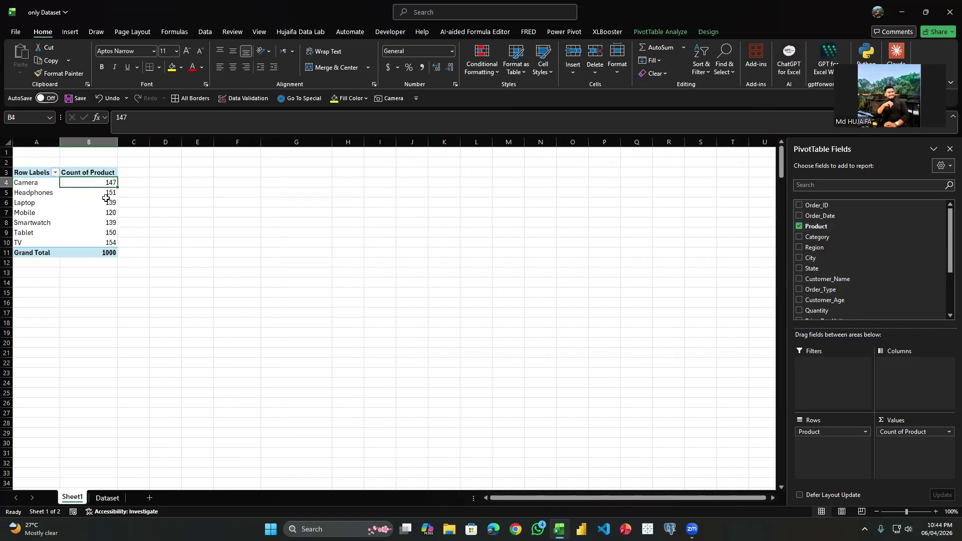
mouse_move(108, 199)
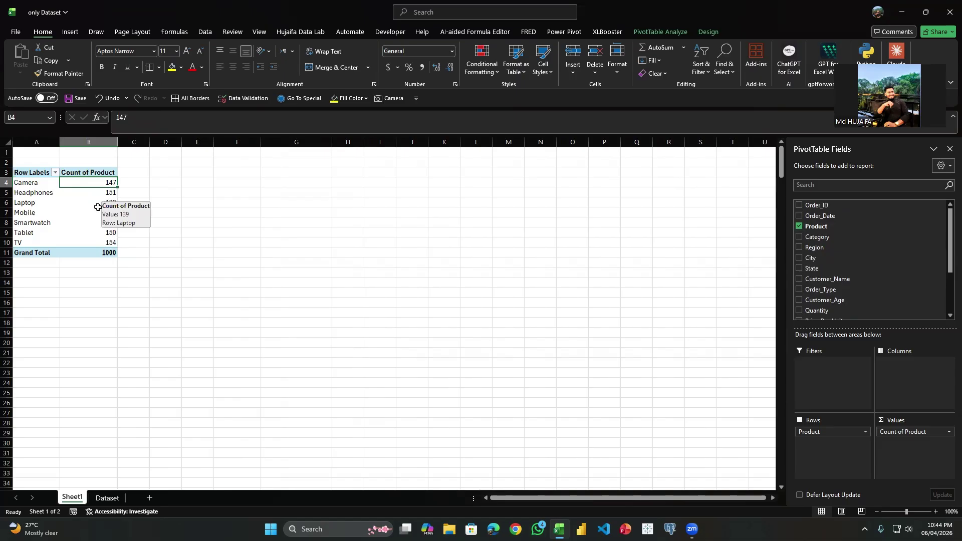
right_click(98, 194)
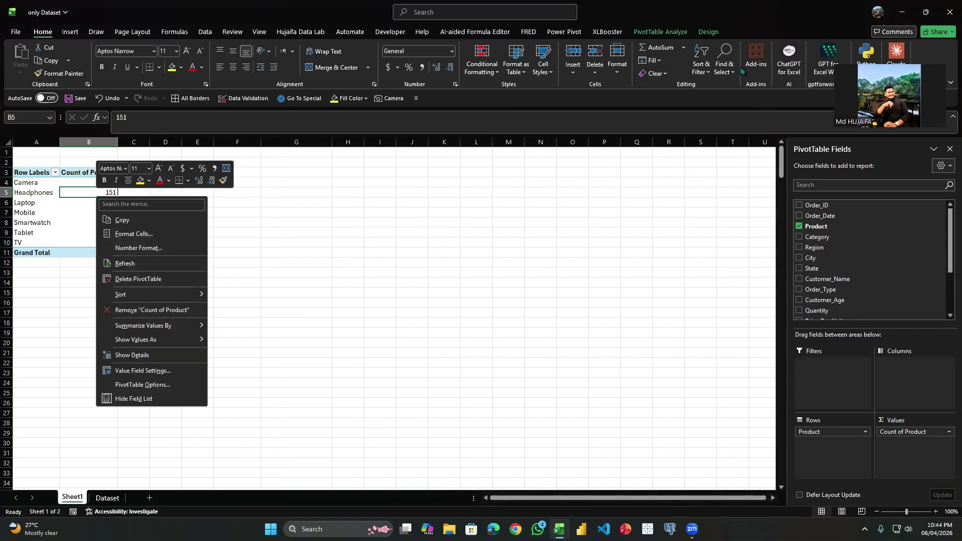
click(882, 57)
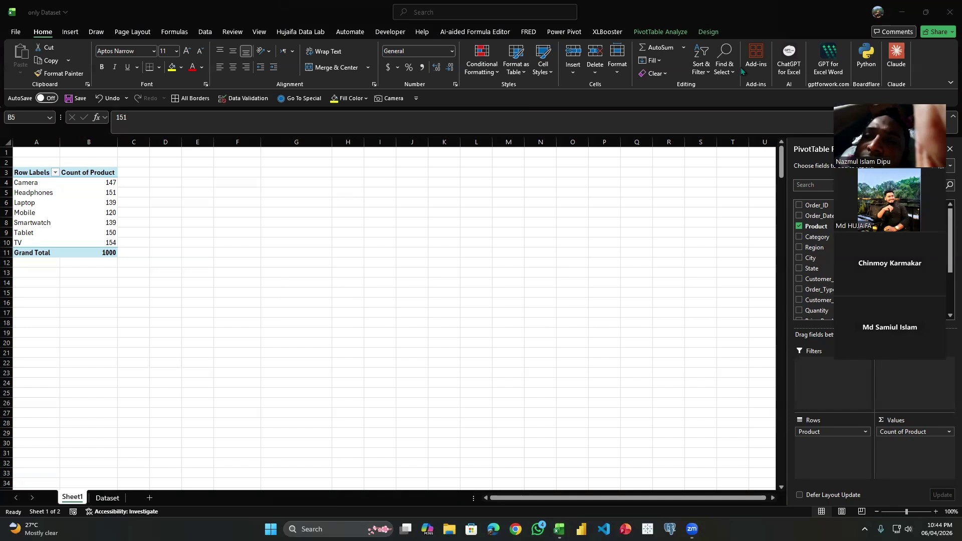
right_click(31, 214)
right_click(92, 210)
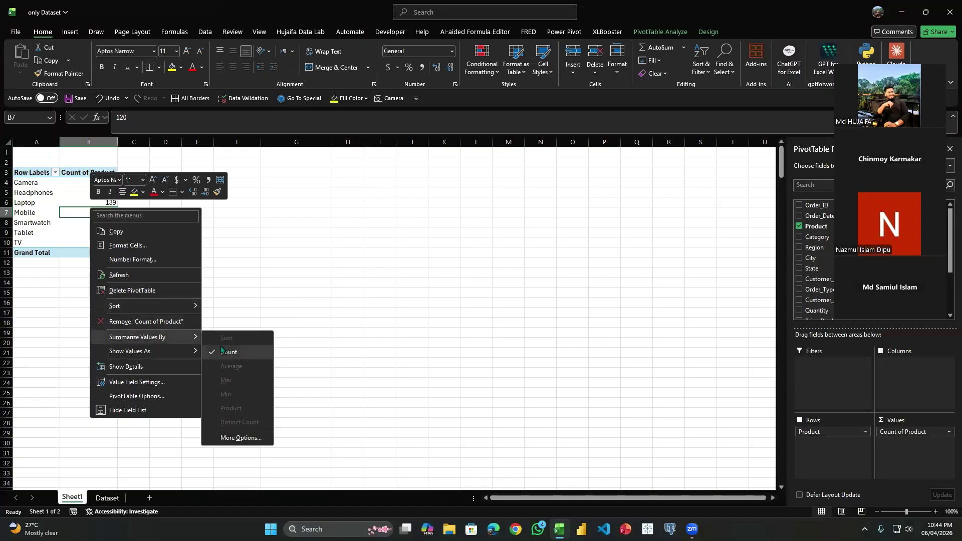
click(146, 203)
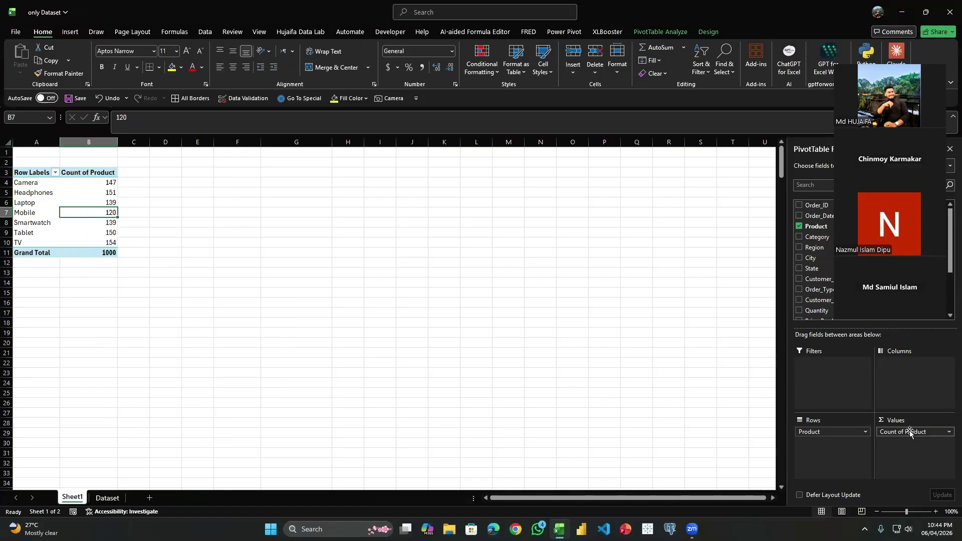
click(933, 430)
click(904, 420)
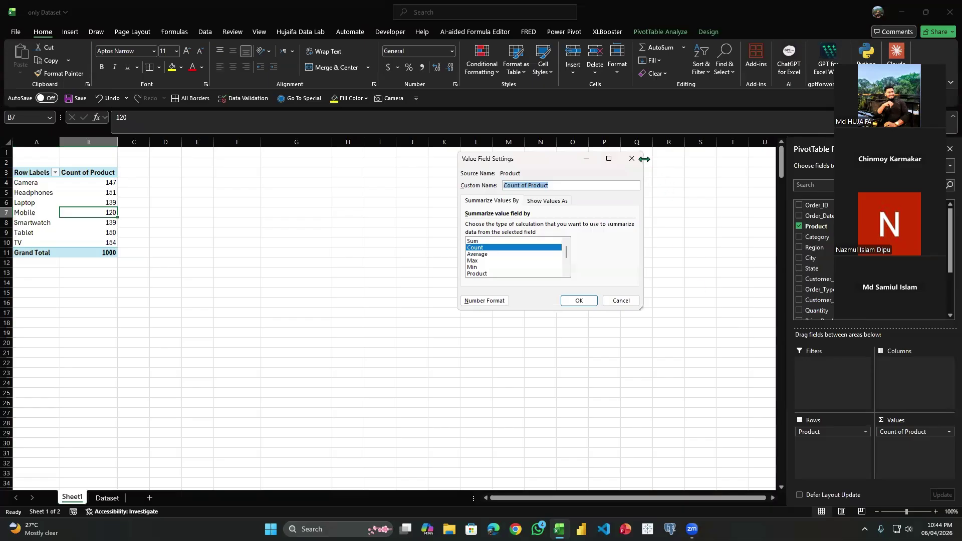
click(632, 158)
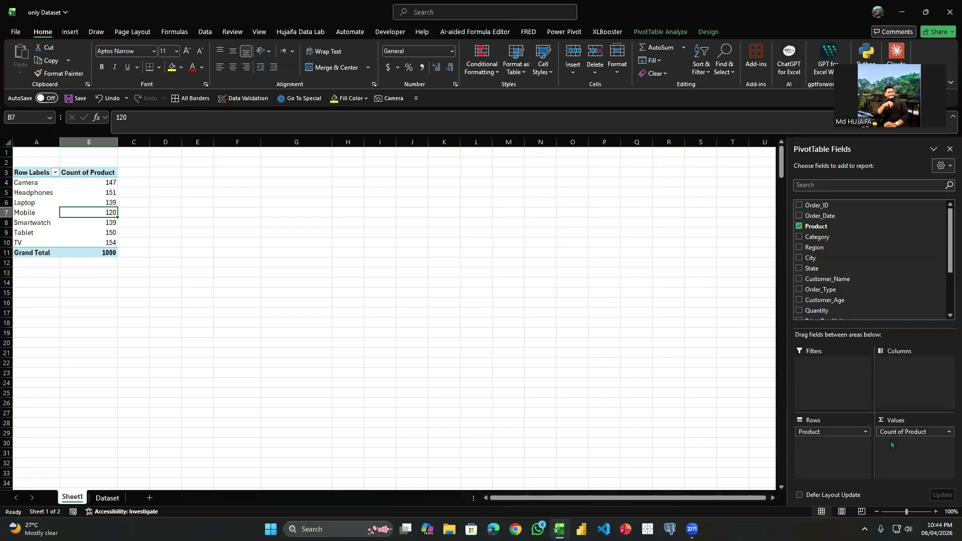
Change the Product value field to be summarized by Sum instead of Count through its value field settings.
click(904, 431)
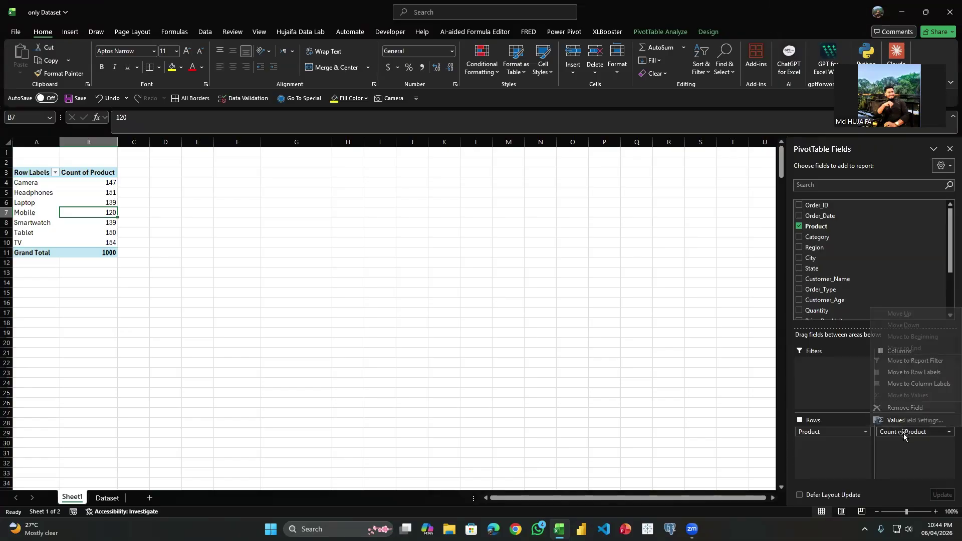
click(919, 439)
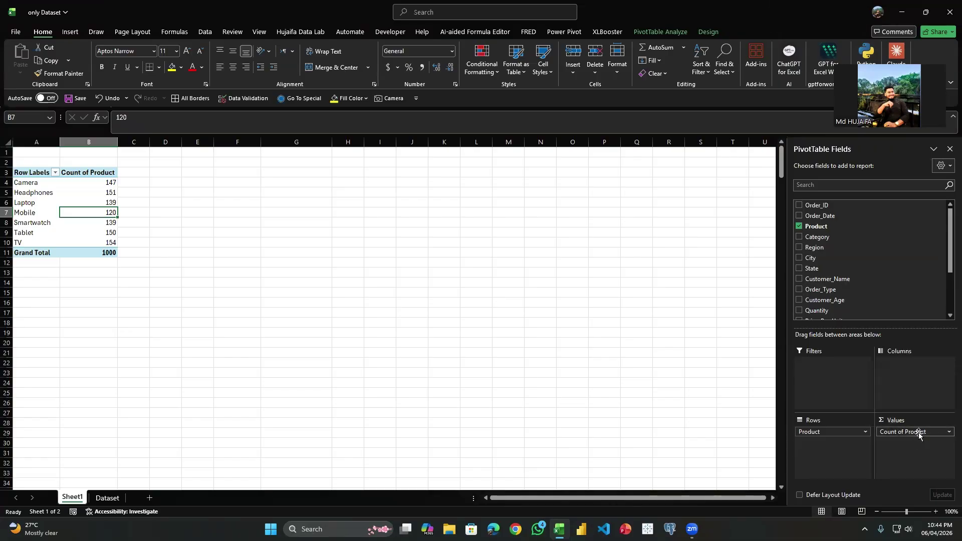
click(918, 435)
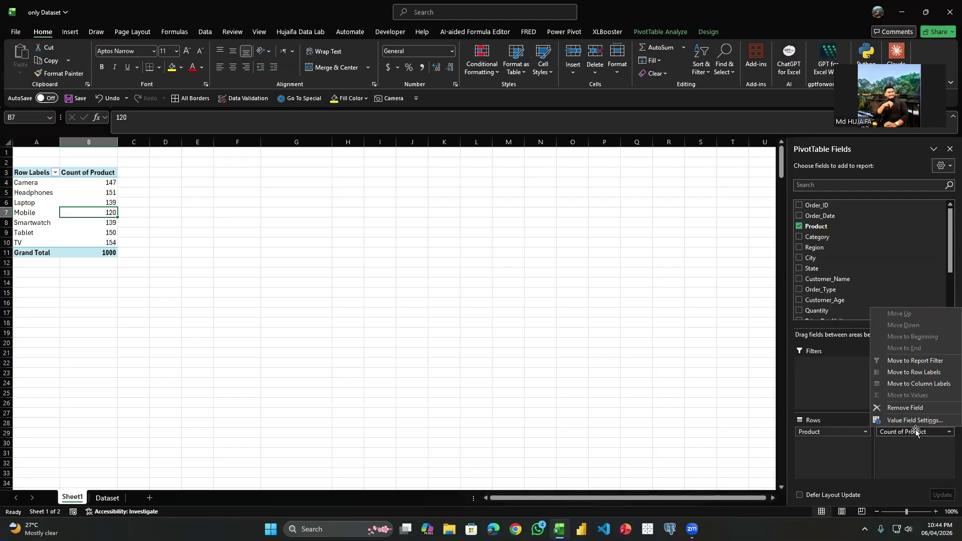
click(914, 421)
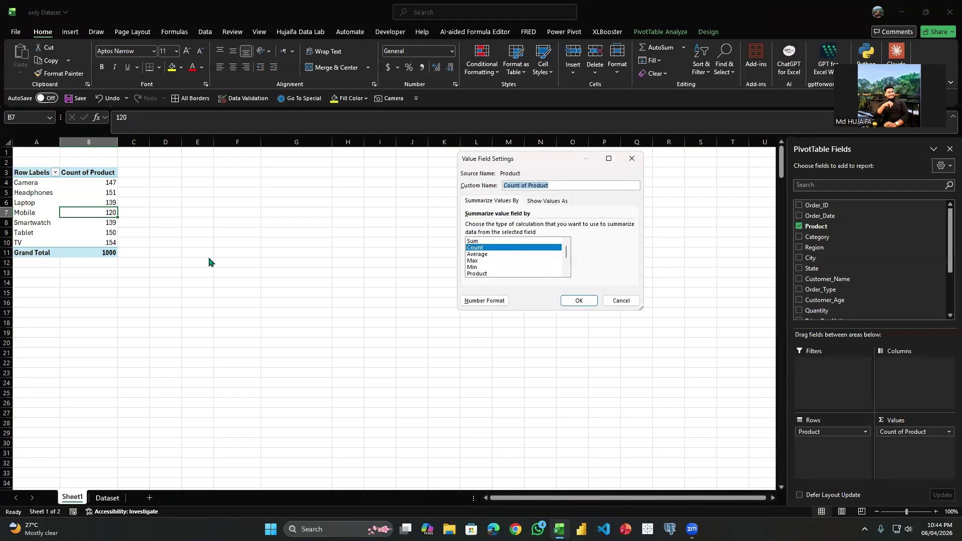
click(475, 241)
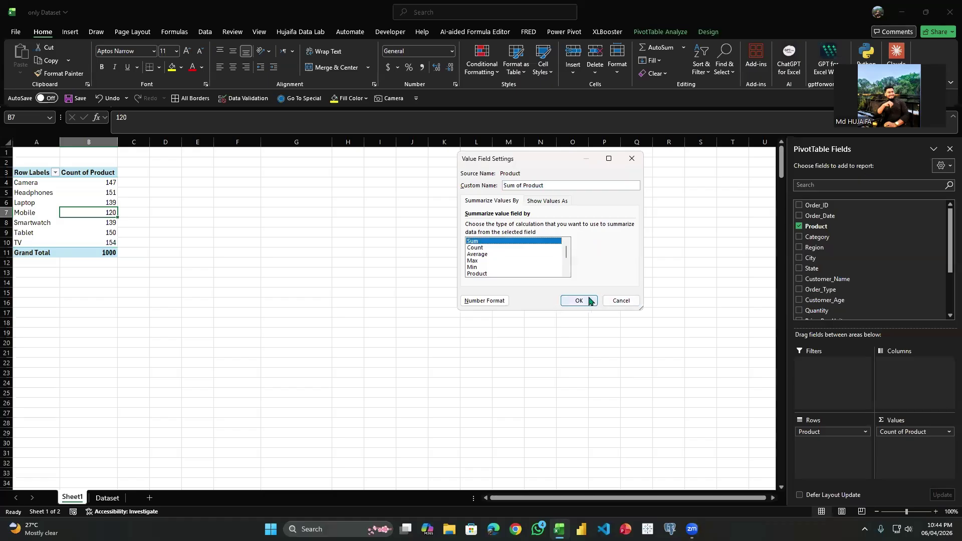
click(571, 299)
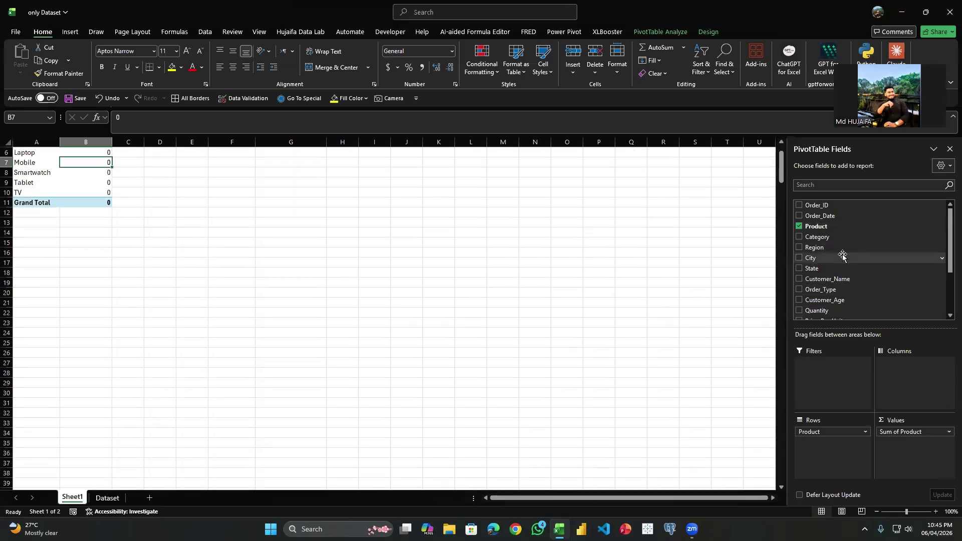
Replace Sum of Product in the PivotTable values with the Total_Amount field.
drag(913, 432, 847, 370)
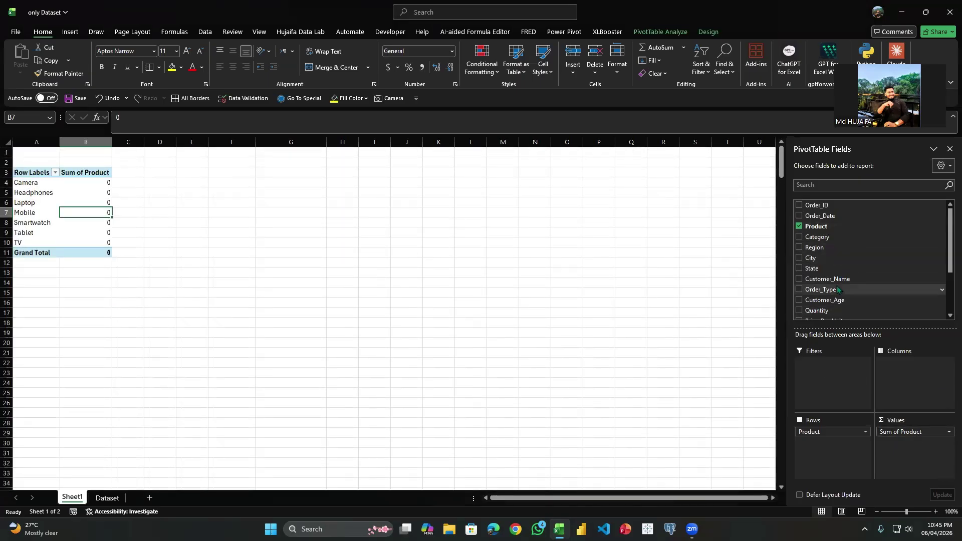
mouse_move(900, 437)
mouse_down()
mouse_move(821, 298)
mouse_move(902, 443)
mouse_up()
scroll(815, 283, down, 2)
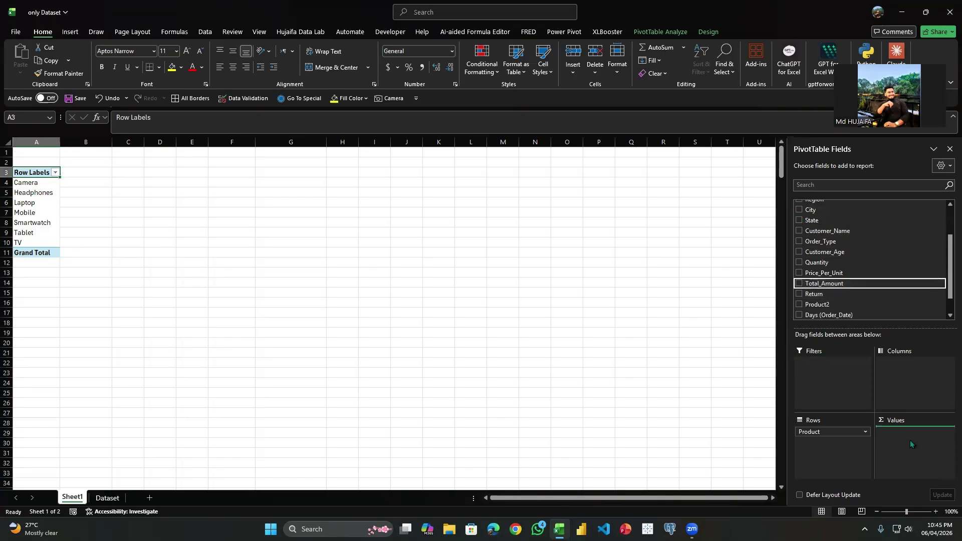
Summarize the Total_Amount values by Average for each product and look over the Camera and Laptop results.
right_click(103, 205)
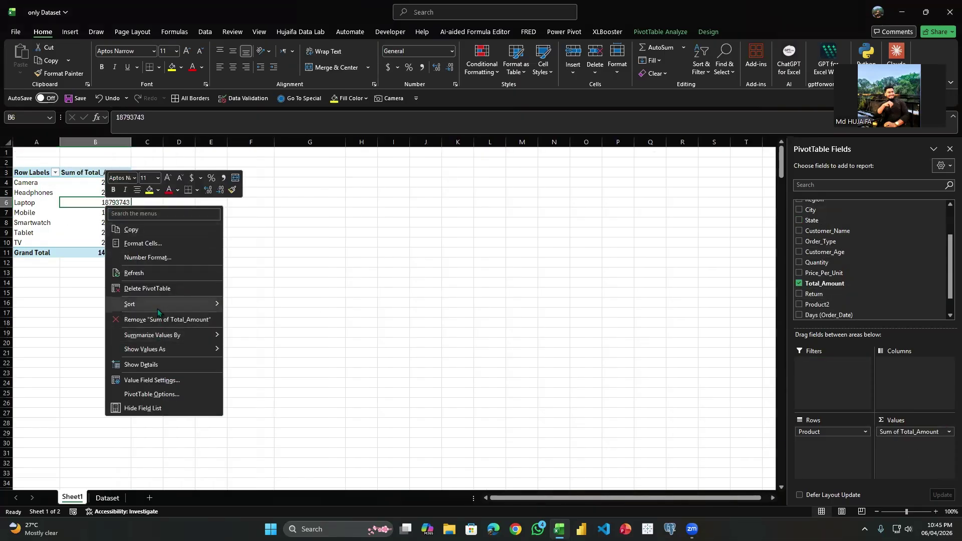
mouse_move(175, 337)
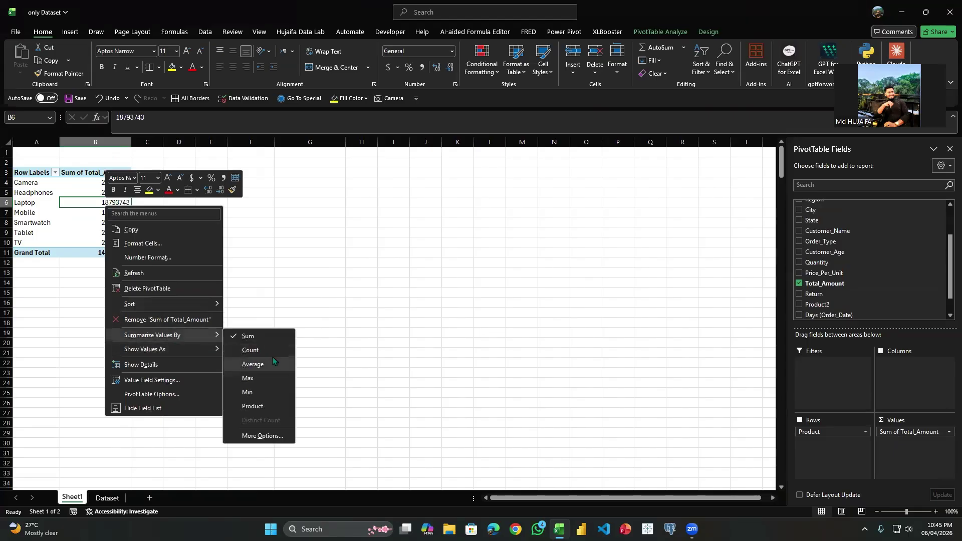
click(244, 333)
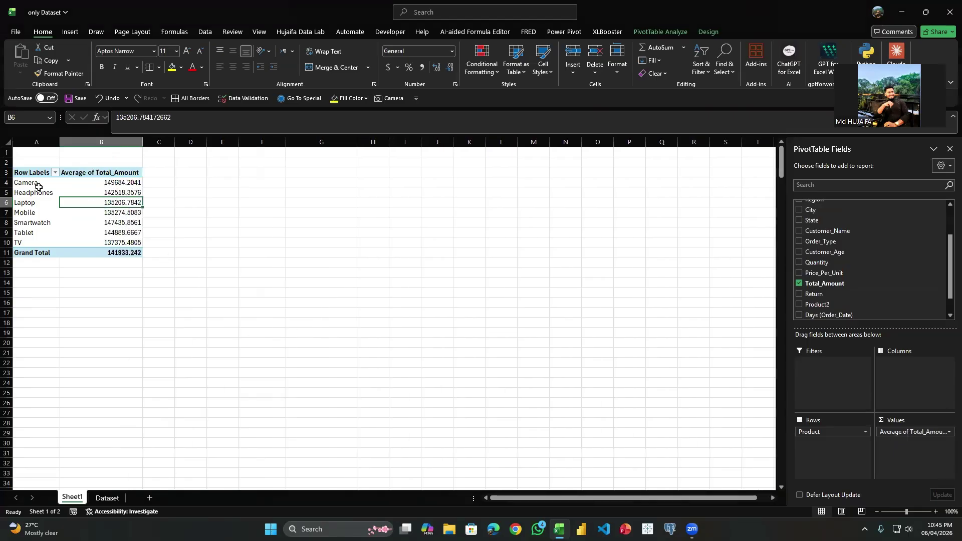
click(116, 181)
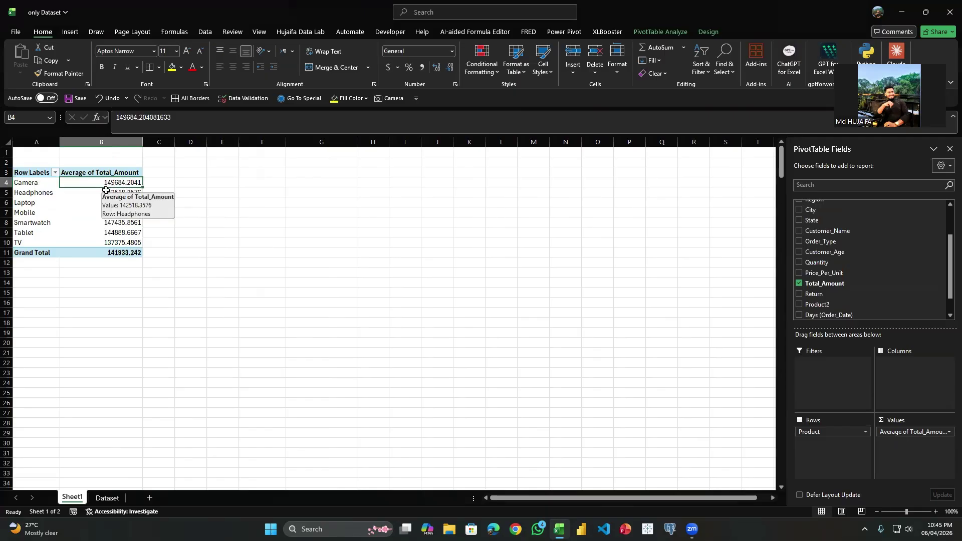
click(89, 199)
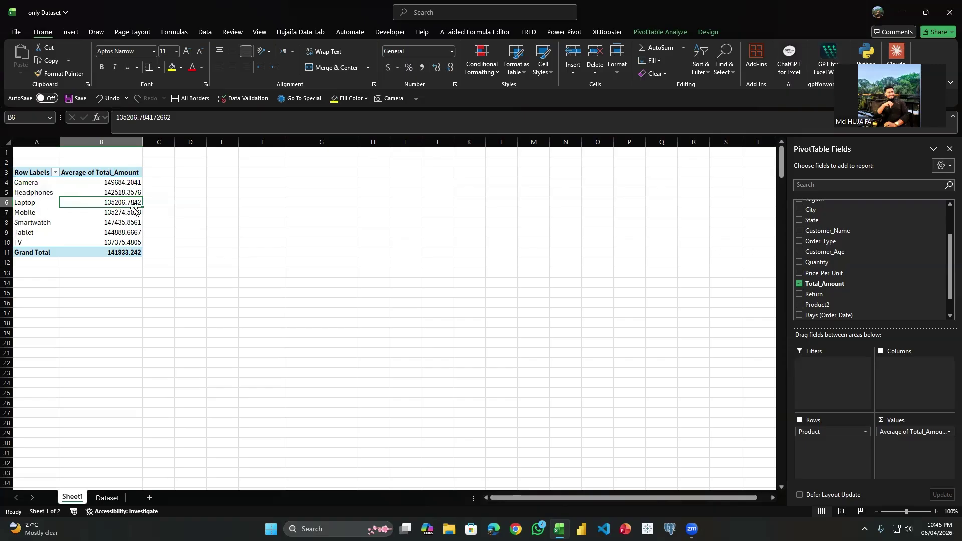
Switch the Total_Amount summary to Max so each product's highest order amount is listed.
mouse_move(117, 211)
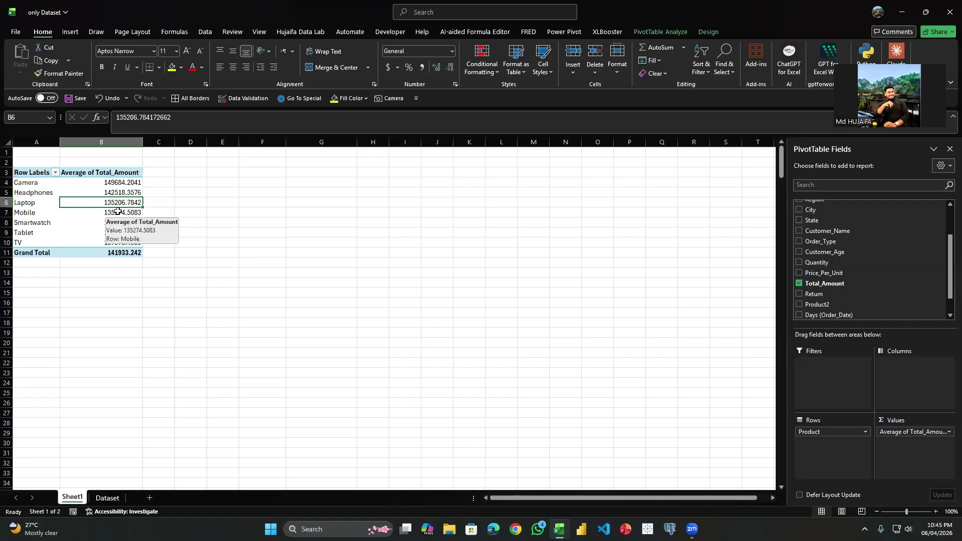
right_click(108, 213)
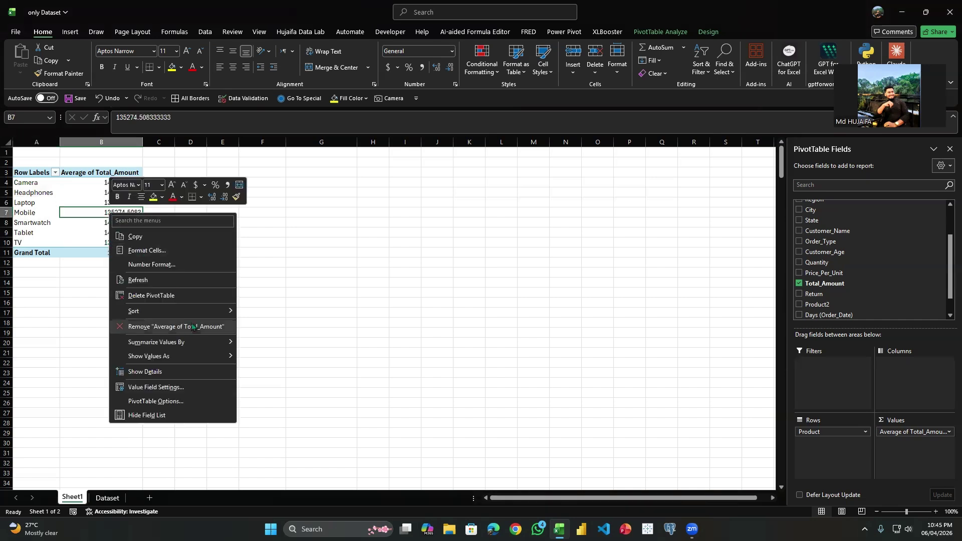
mouse_move(186, 341)
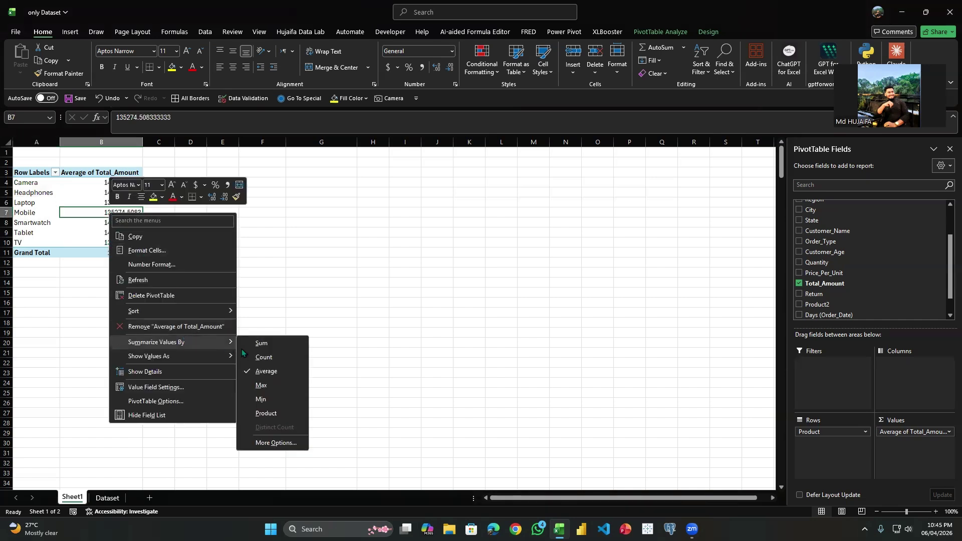
click(291, 385)
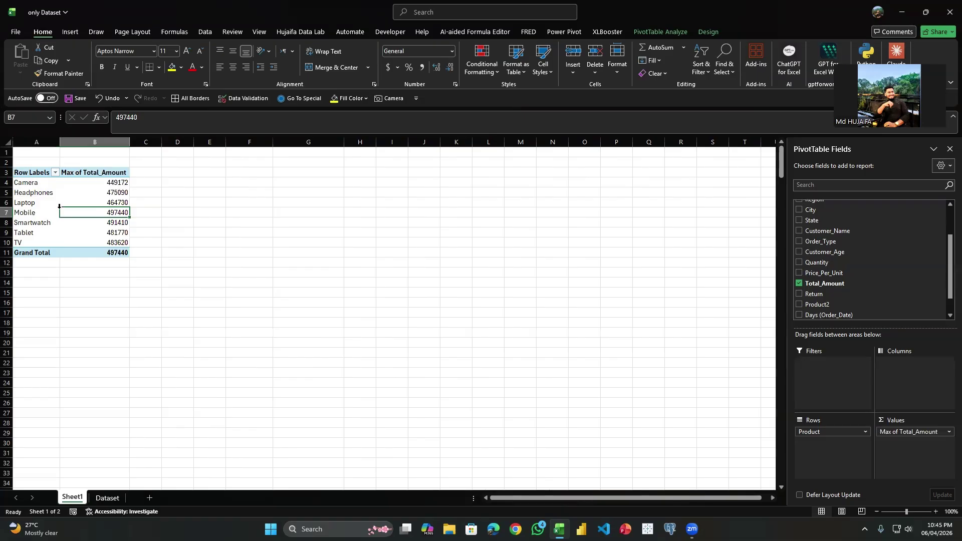
Switch the Total_Amount summary to Min so each product's lowest order amount is listed.
right_click(116, 197)
mouse_move(220, 324)
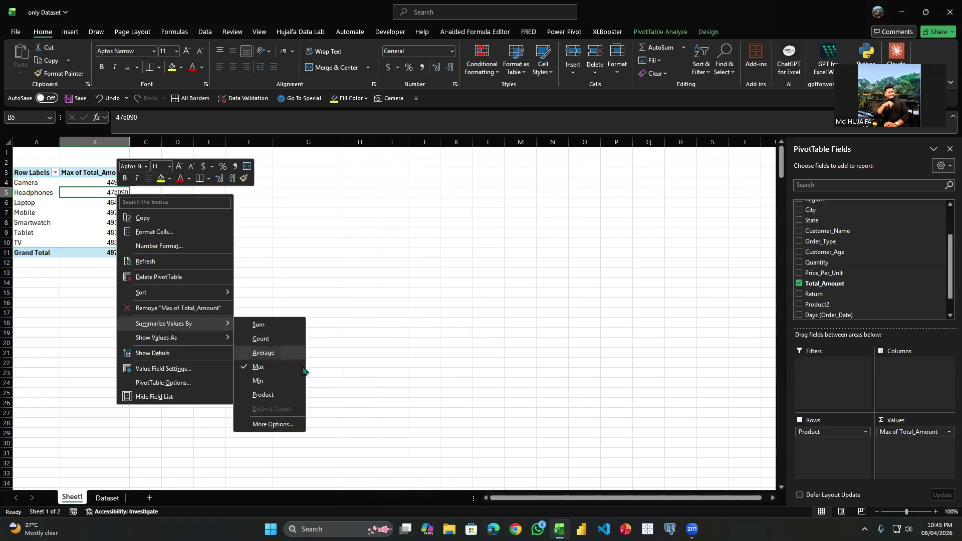
click(301, 383)
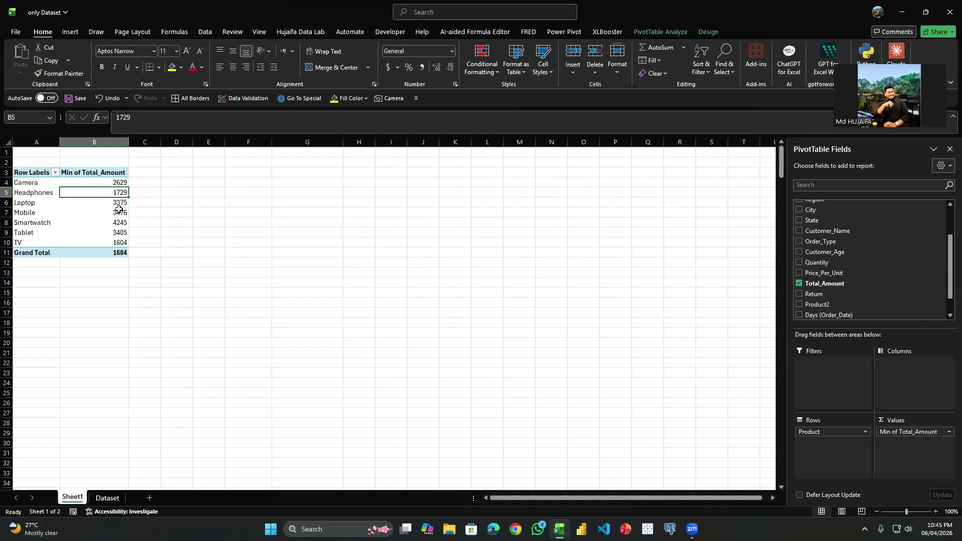
Examine the Show Values As calculation options for Min of Total_Amount without applying any of them.
right_click(116, 205)
mouse_move(179, 331)
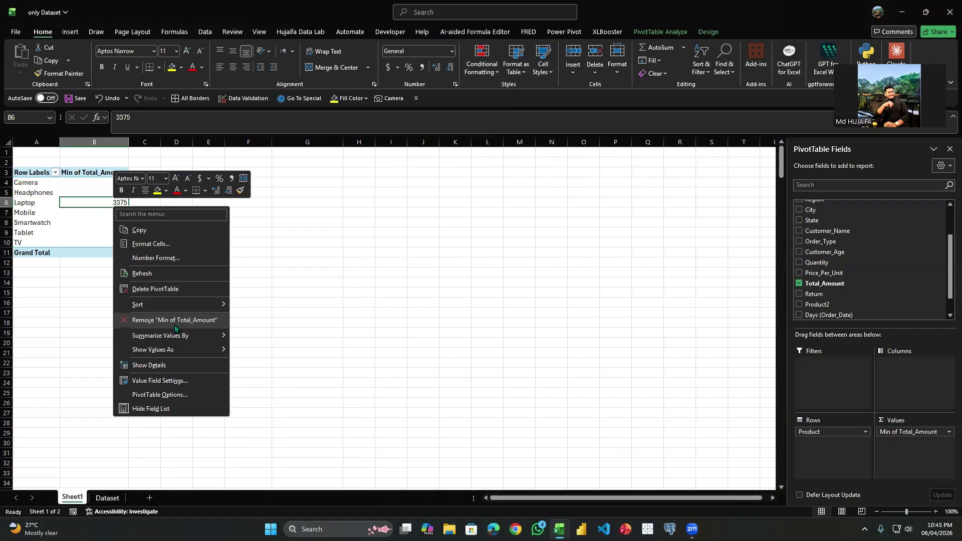
mouse_move(209, 355)
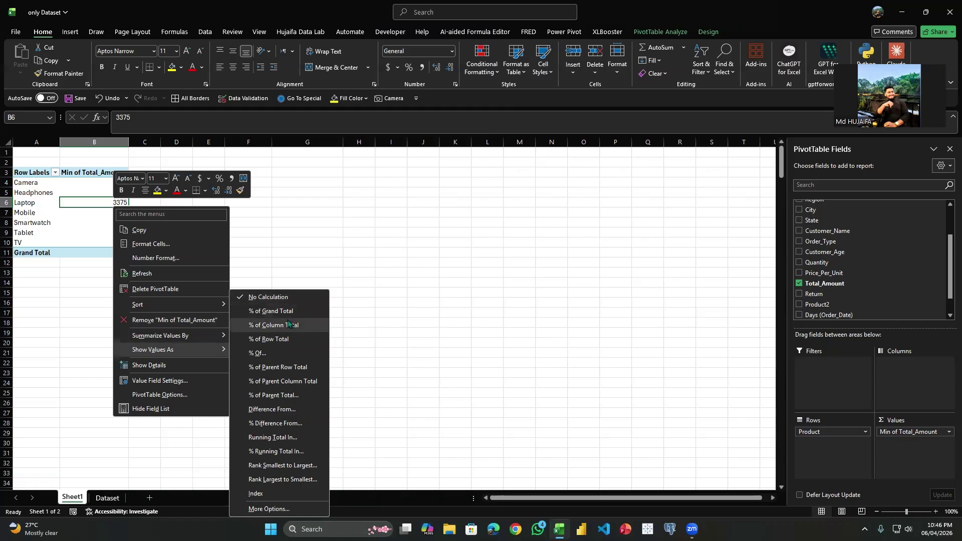
click(329, 281)
right_click(114, 190)
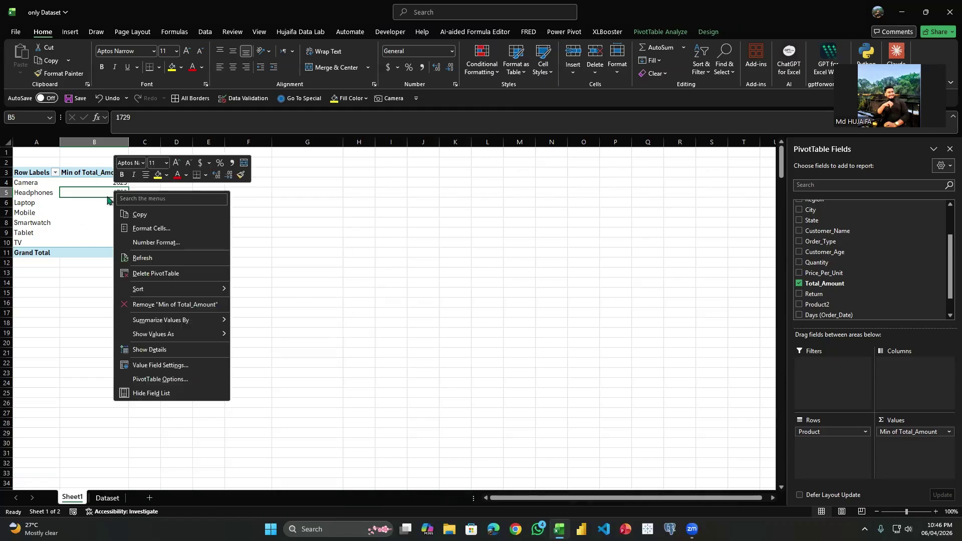
click(352, 285)
click(111, 202)
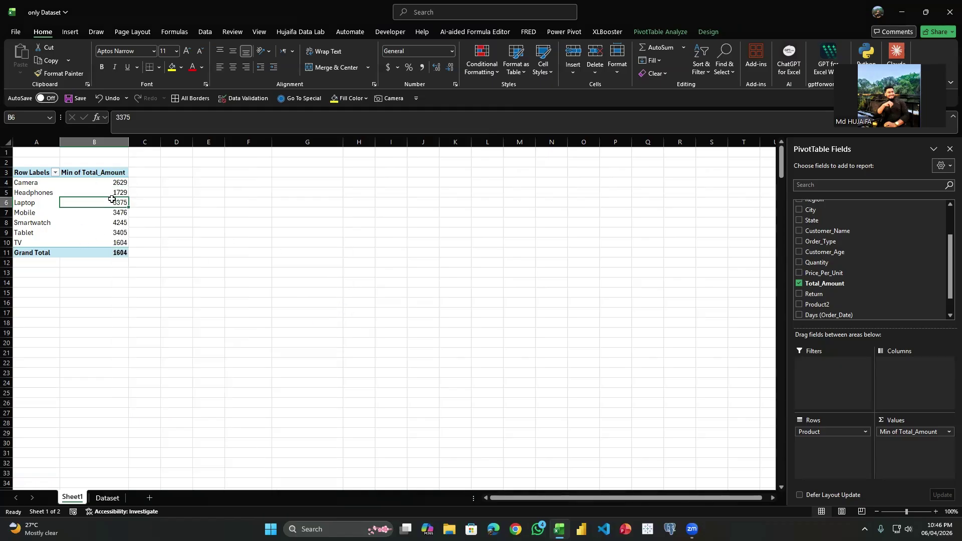
right_click(112, 202)
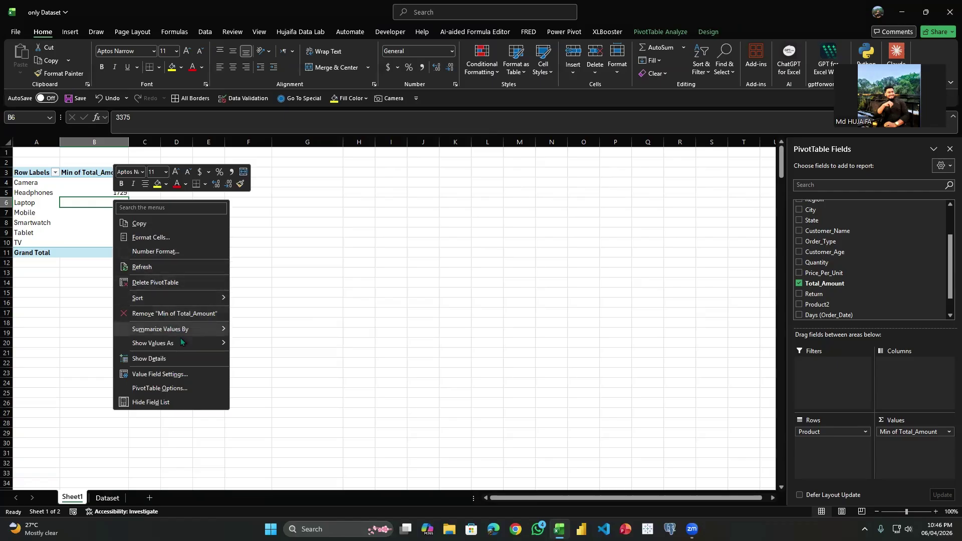
click(67, 208)
click(63, 181)
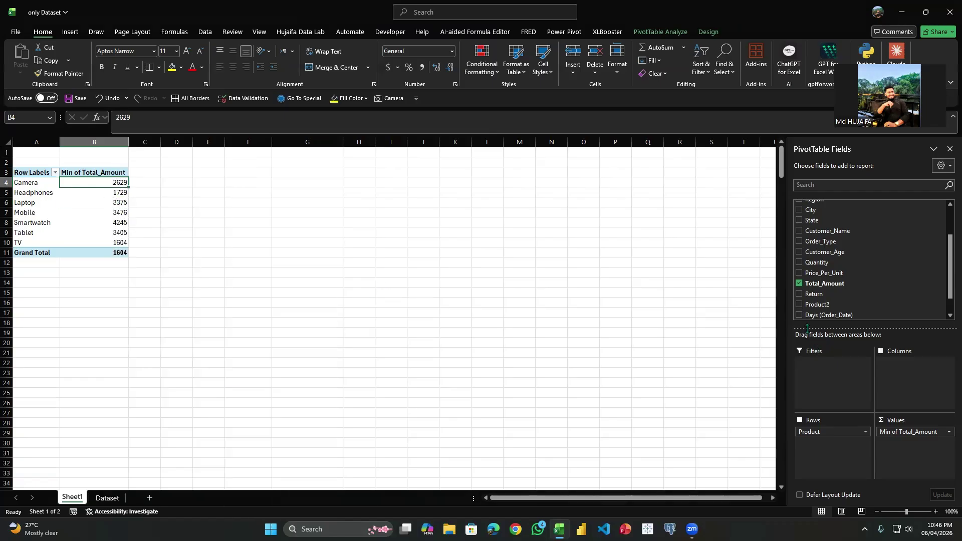
Clear the PivotTable layout by removing Total_Amount from the values and Product from the rows.
click(808, 284)
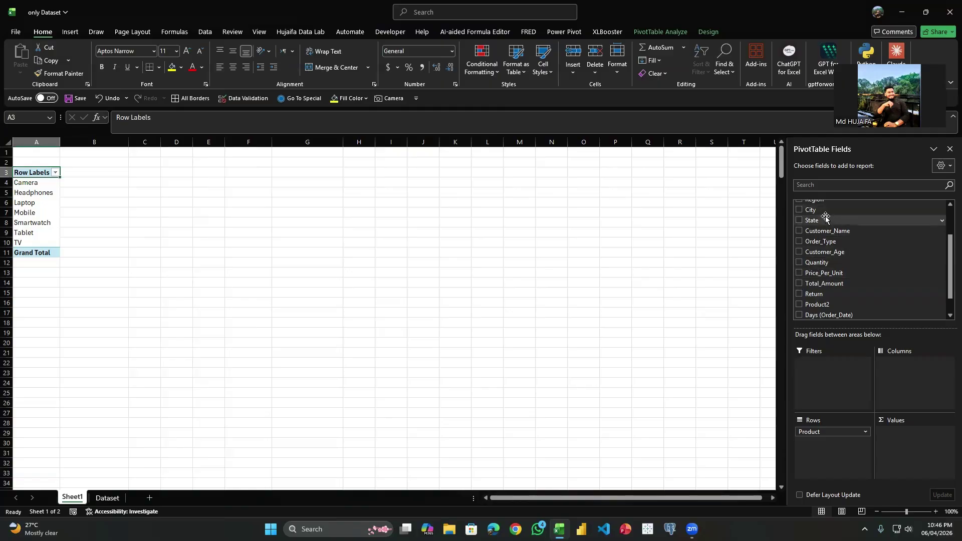
click(798, 210)
click(799, 210)
drag(831, 432, 801, 226)
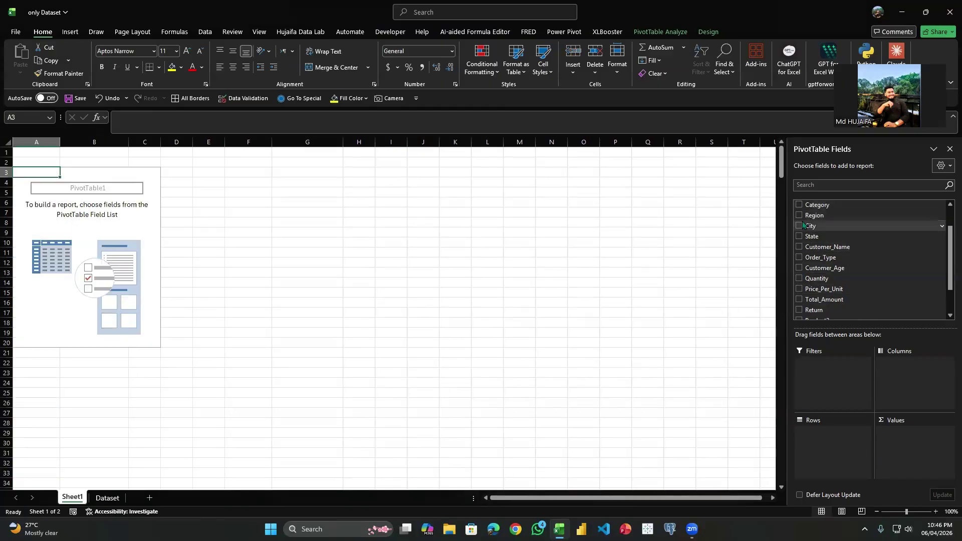
Build the PivotTable with City in the rows and Total_Amount summed in the values.
click(798, 226)
scroll(828, 278, down, 2)
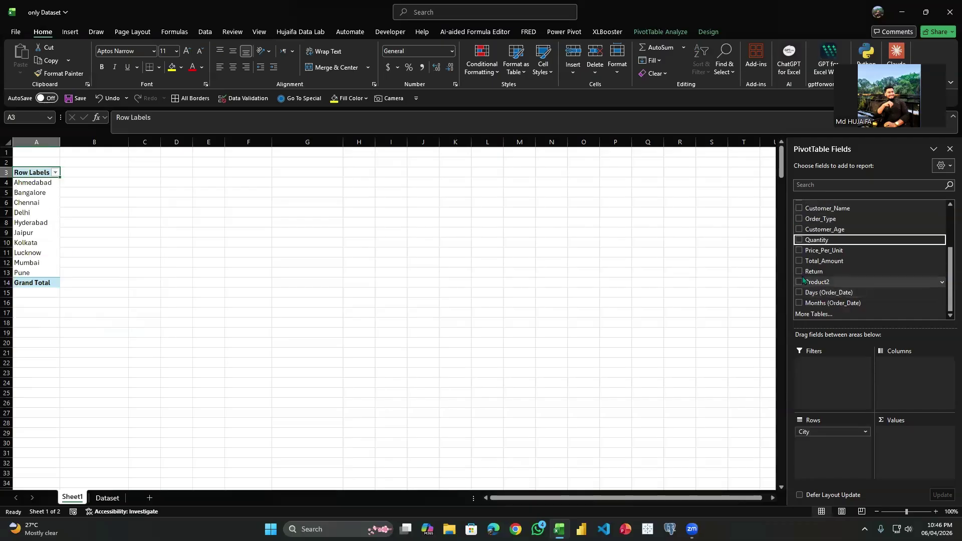
click(798, 260)
right_click(22, 203)
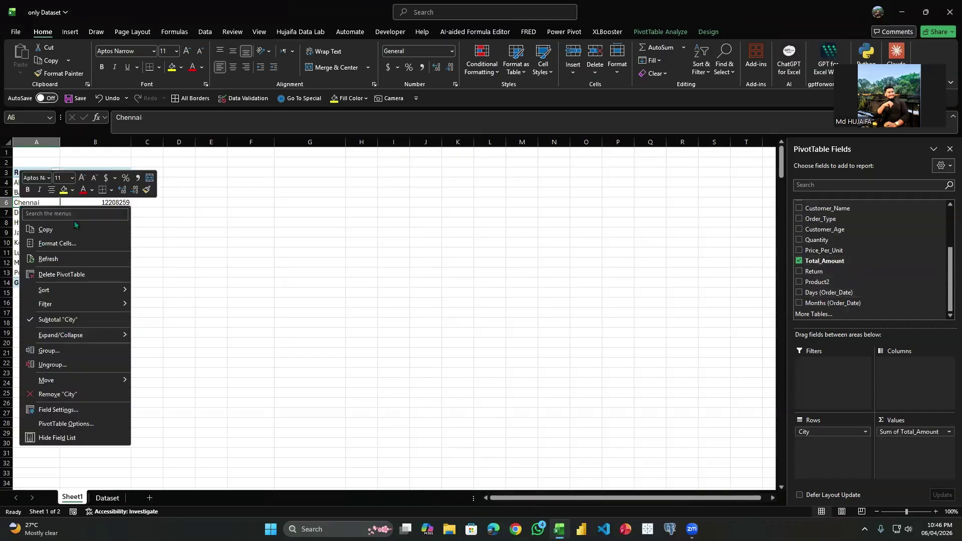
click(171, 292)
click(113, 229)
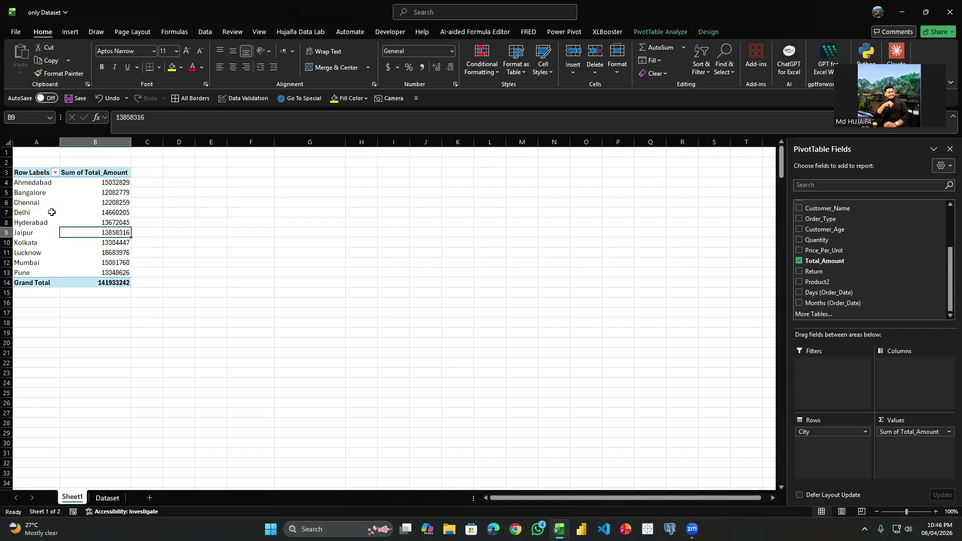
right_click(39, 204)
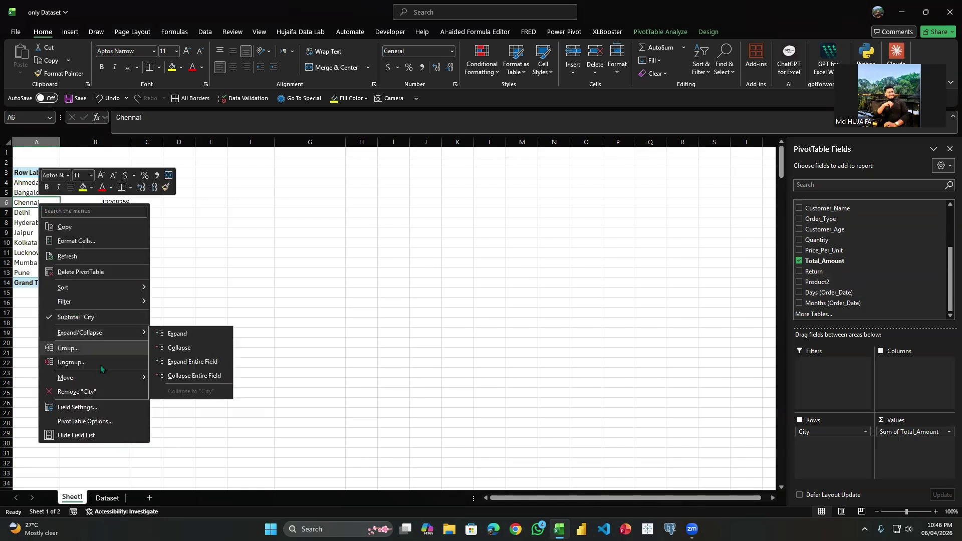
click(7, 211)
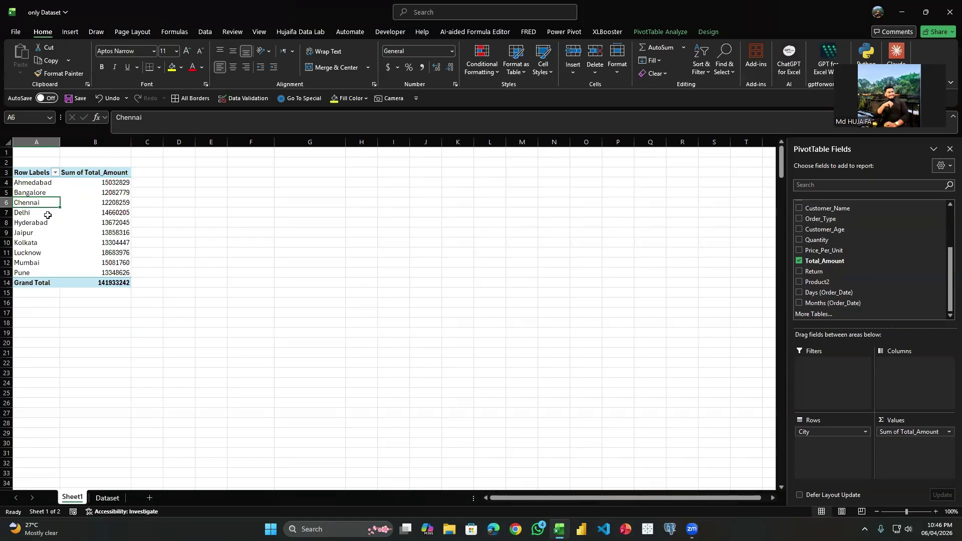
right_click(46, 190)
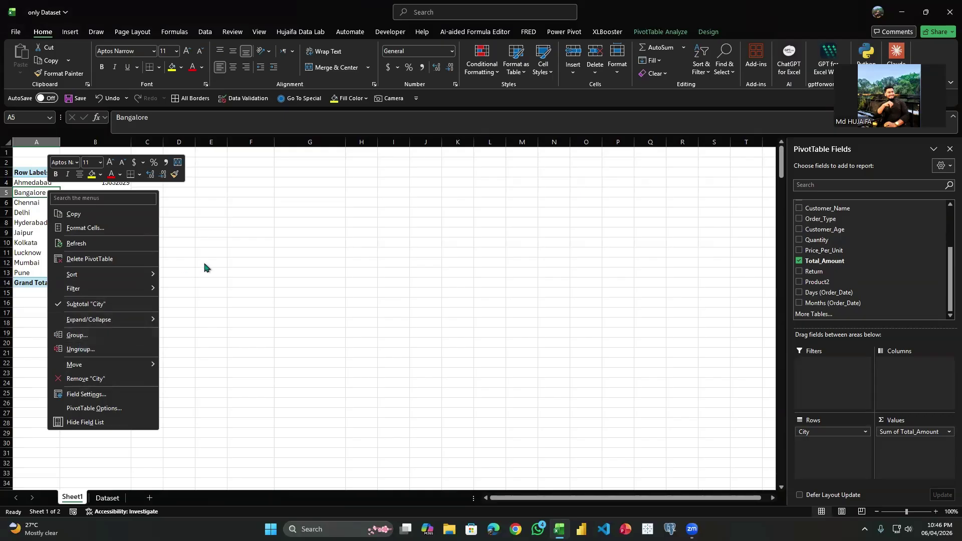
click(113, 181)
click(106, 203)
right_click(107, 203)
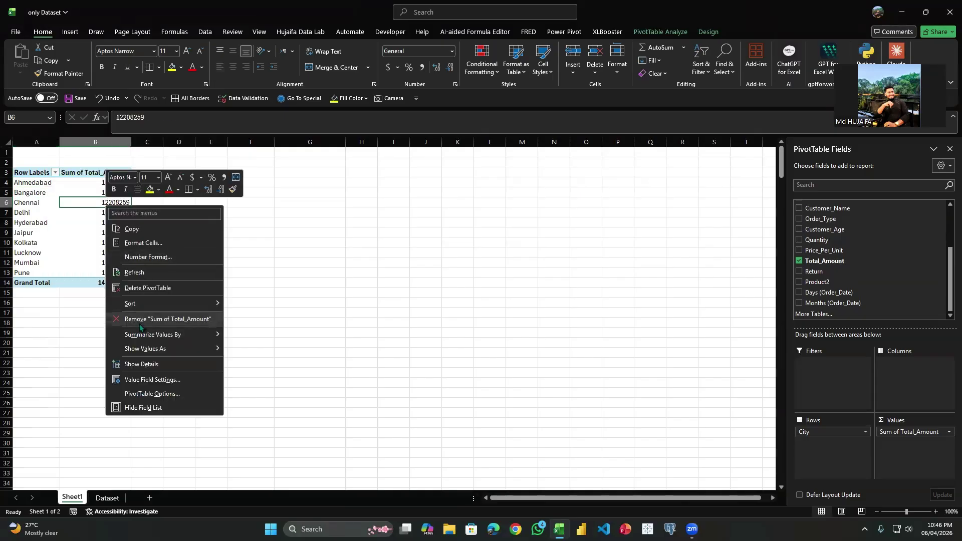
click(56, 237)
right_click(31, 227)
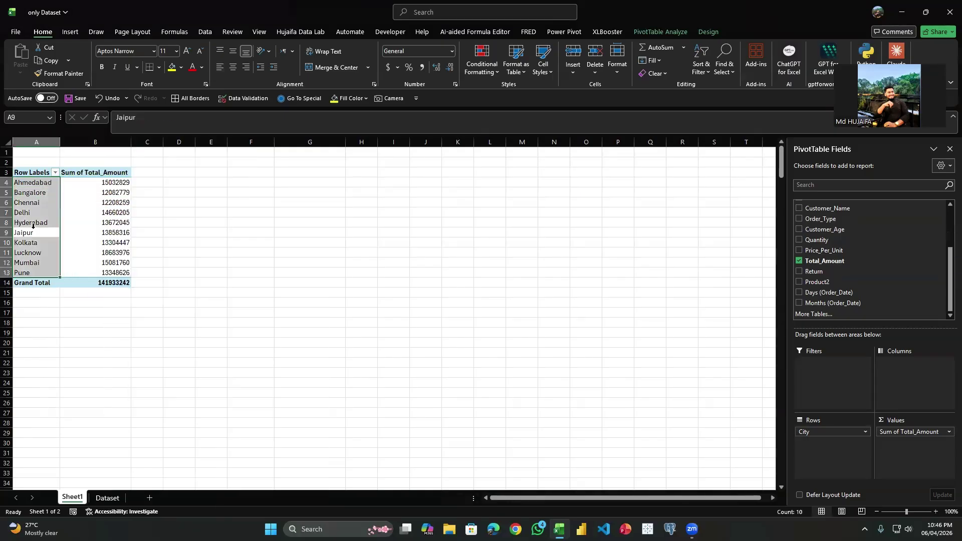
key(Escape)
click(77, 192)
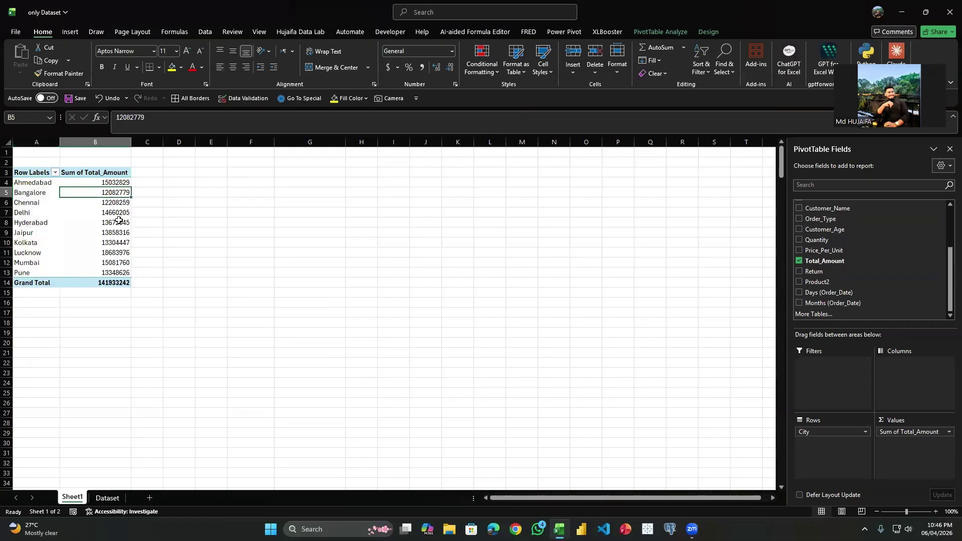
Show the city Total_Amount values as % of Grand Total.
right_click(112, 203)
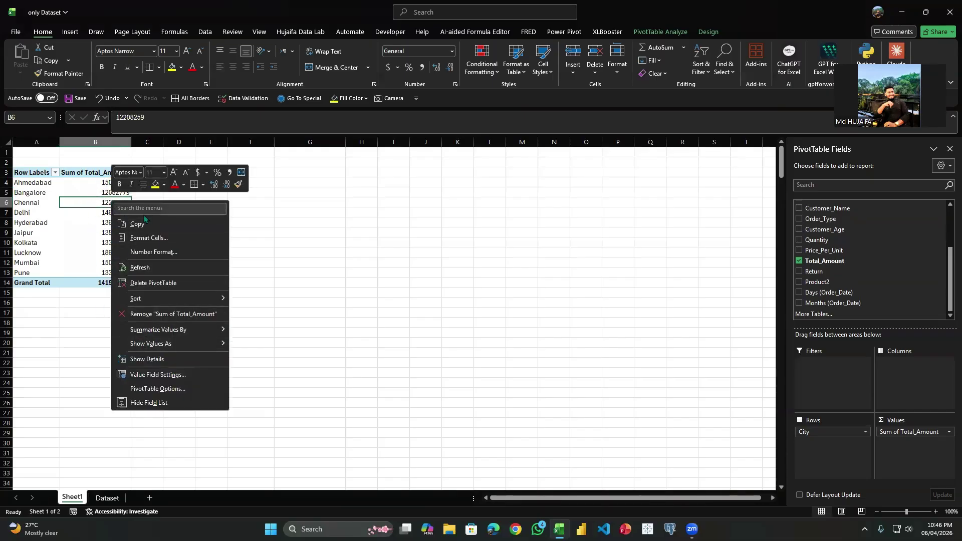
mouse_move(151, 350)
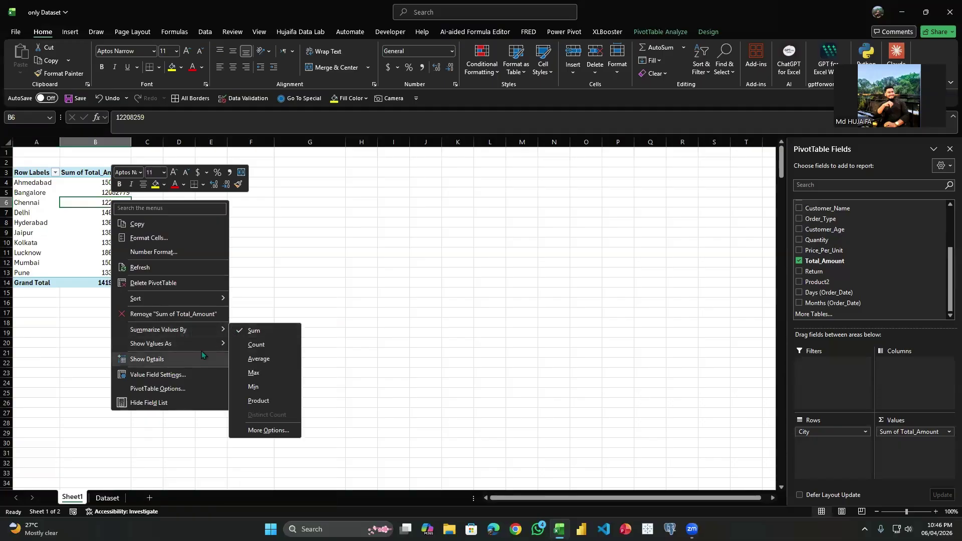
click(273, 311)
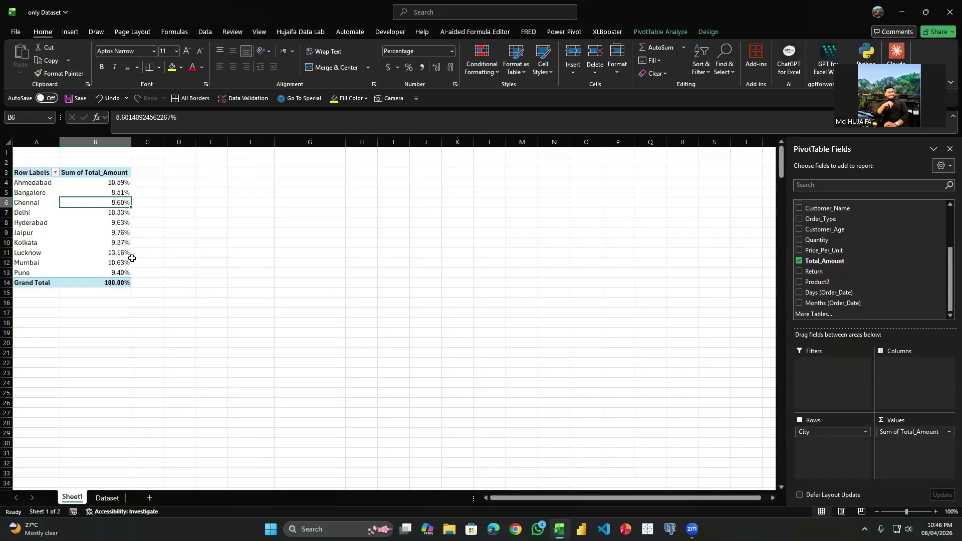
Examine each city's percentage share, the selection summary of all shares and the active Show Values As option.
click(125, 284)
drag(117, 182, 115, 273)
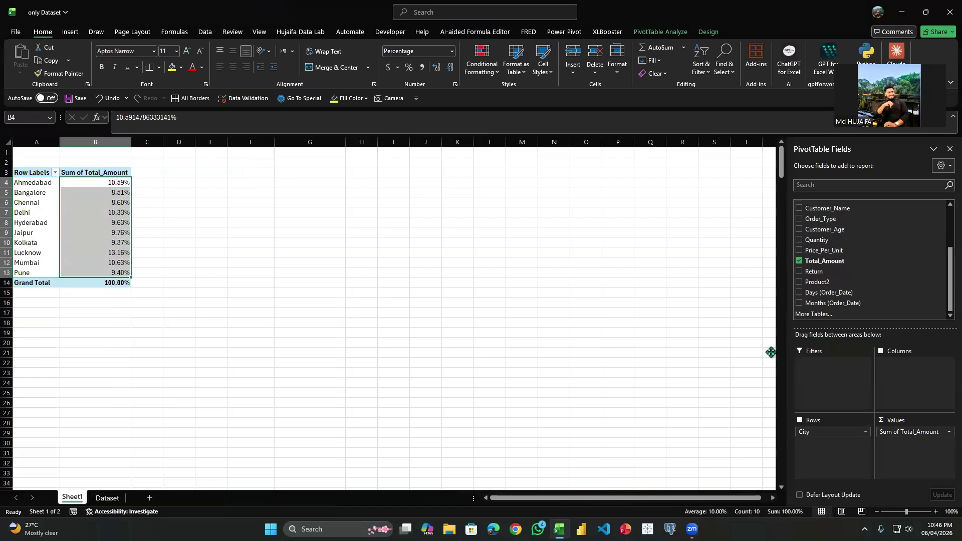
click(784, 515)
click(784, 515)
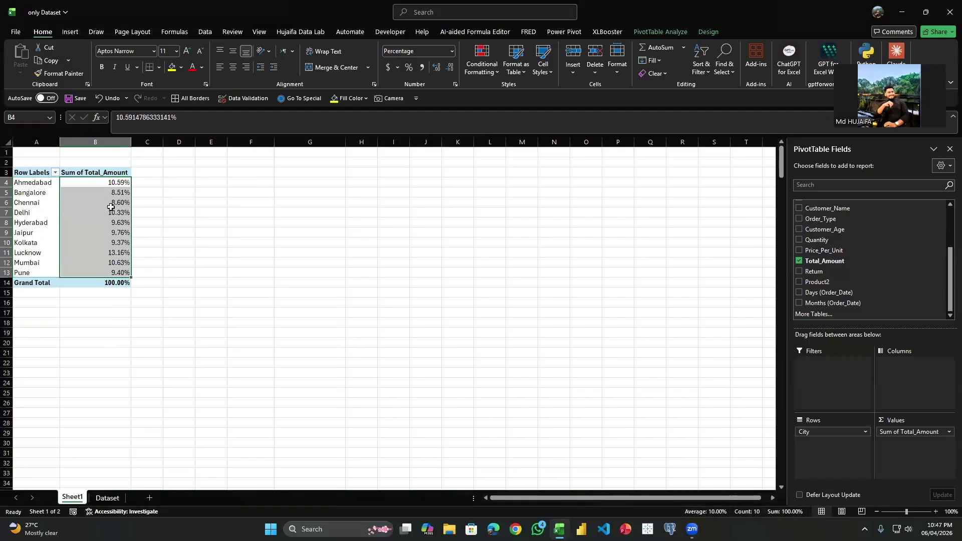
click(116, 284)
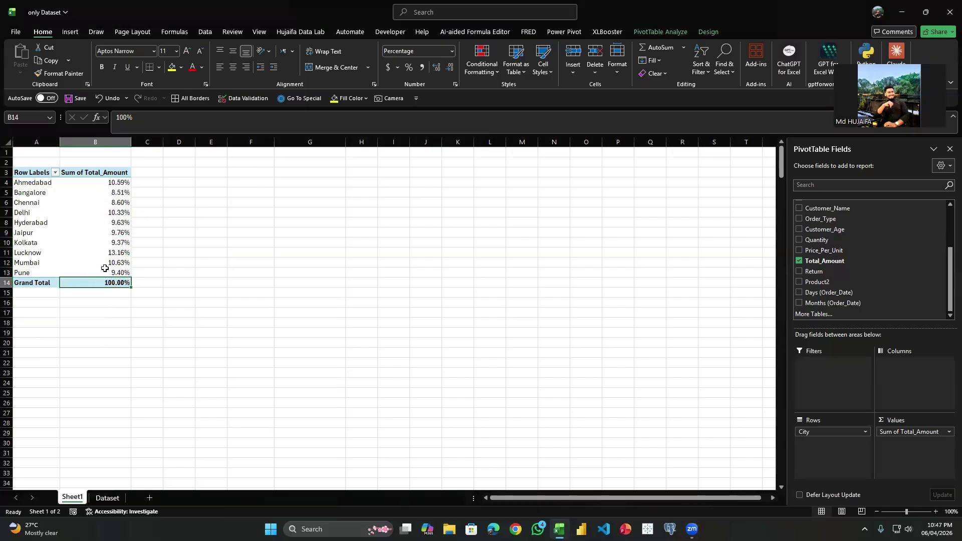
right_click(110, 272)
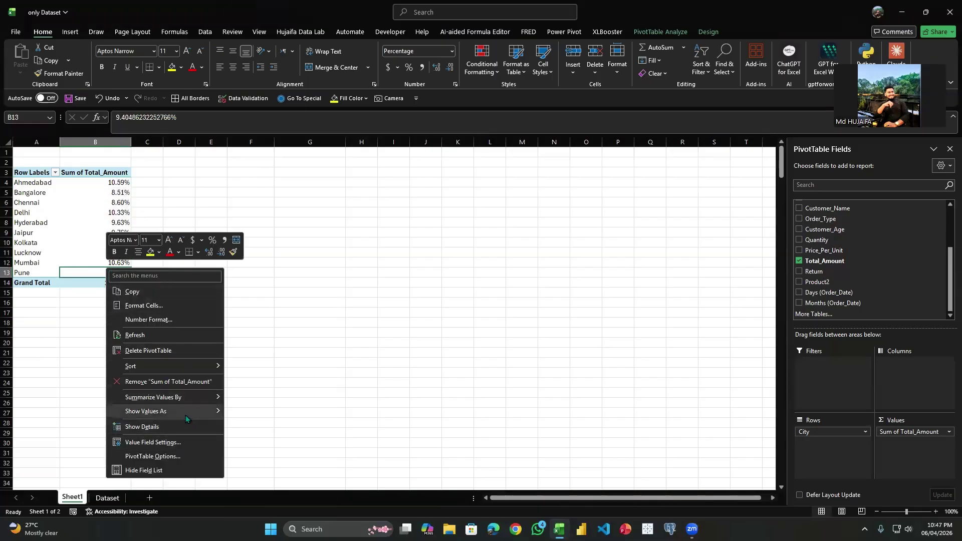
mouse_move(186, 414)
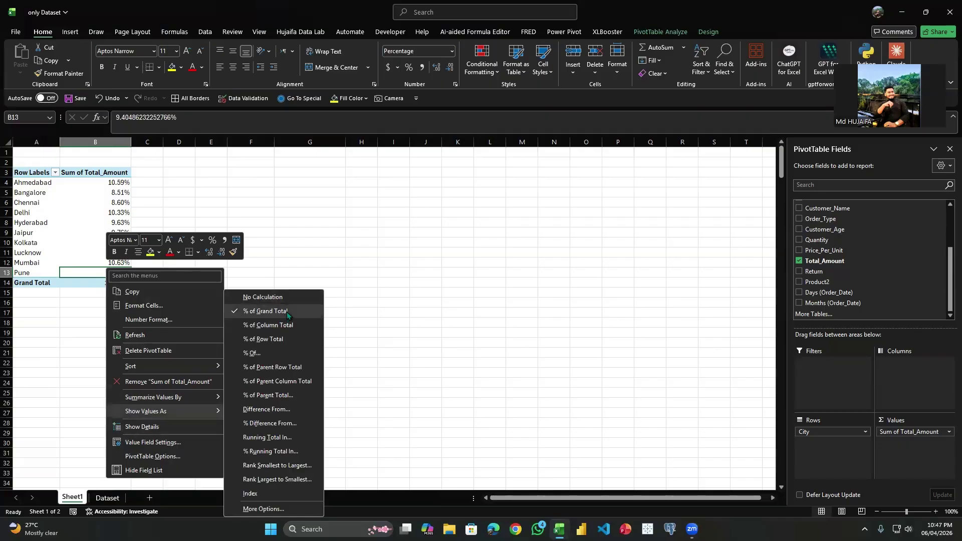
click(380, 267)
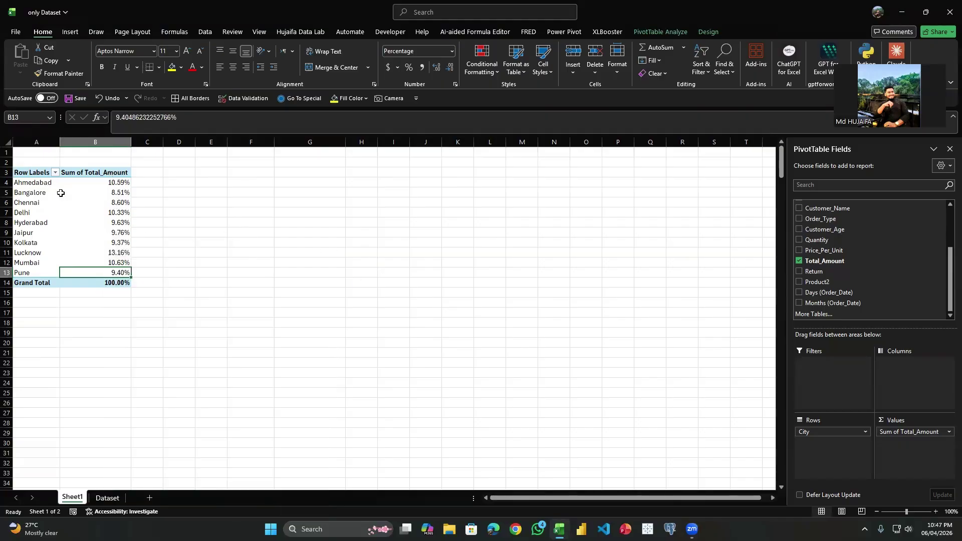
click(90, 183)
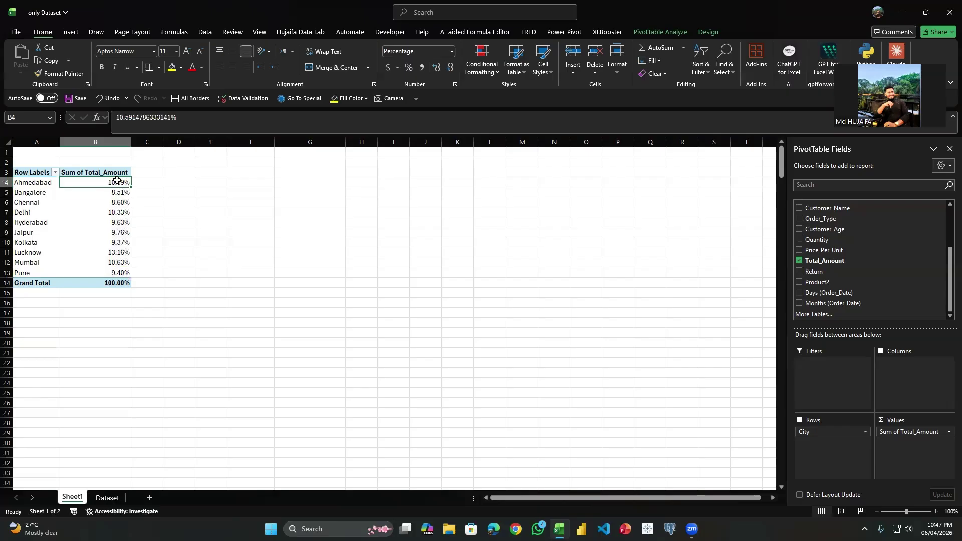
click(113, 194)
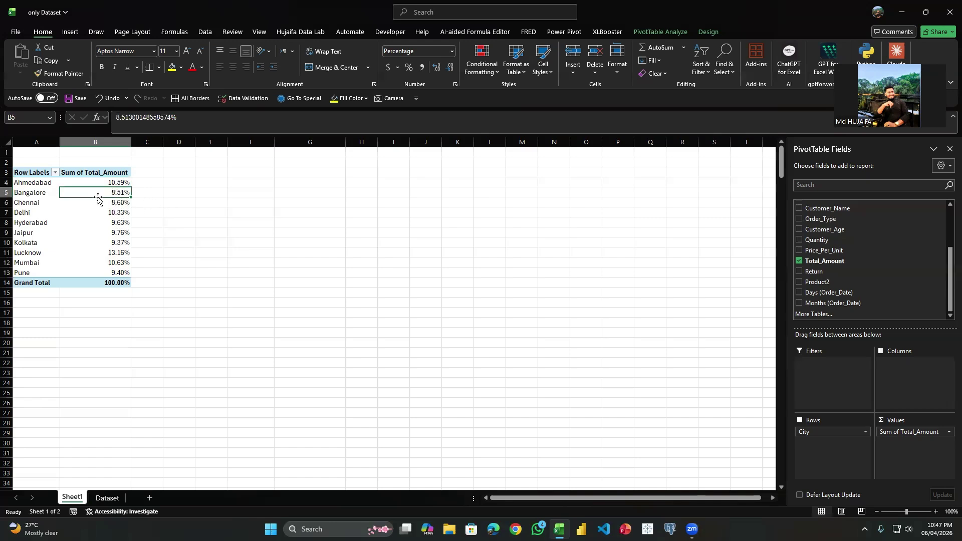
Switch the Total_Amount display to % of Column Total.
right_click(121, 191)
mouse_move(194, 334)
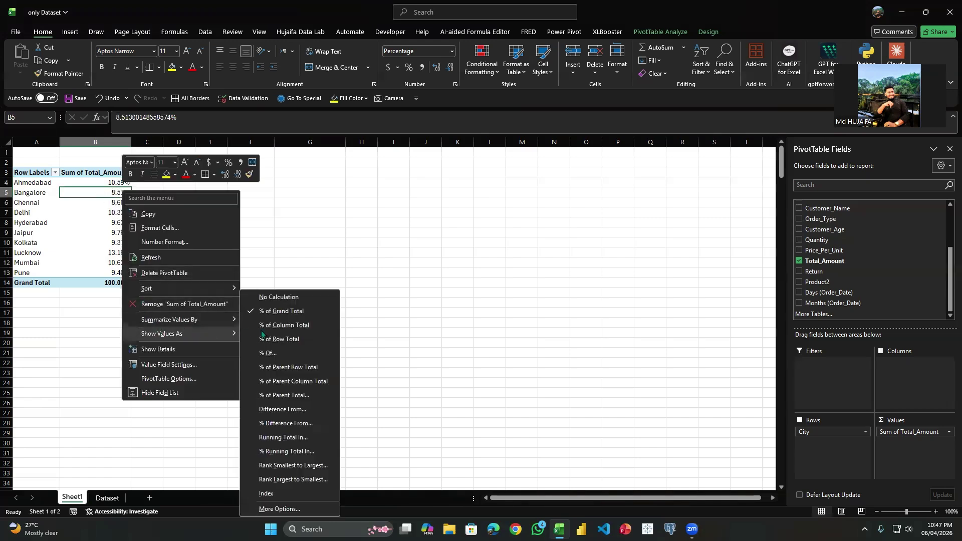
click(294, 332)
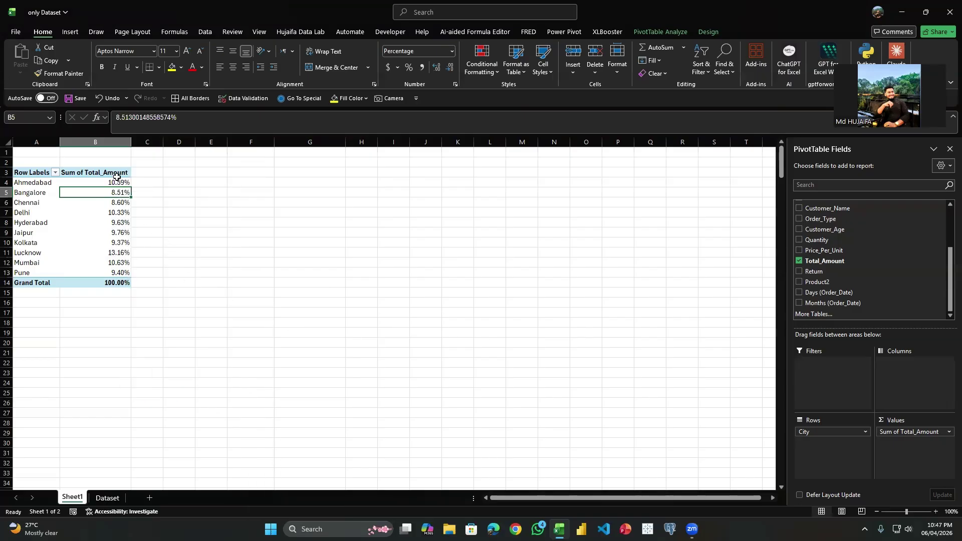
Examine the cities' column-total percentages together with the grand total.
drag(118, 182, 119, 283)
right_click(113, 212)
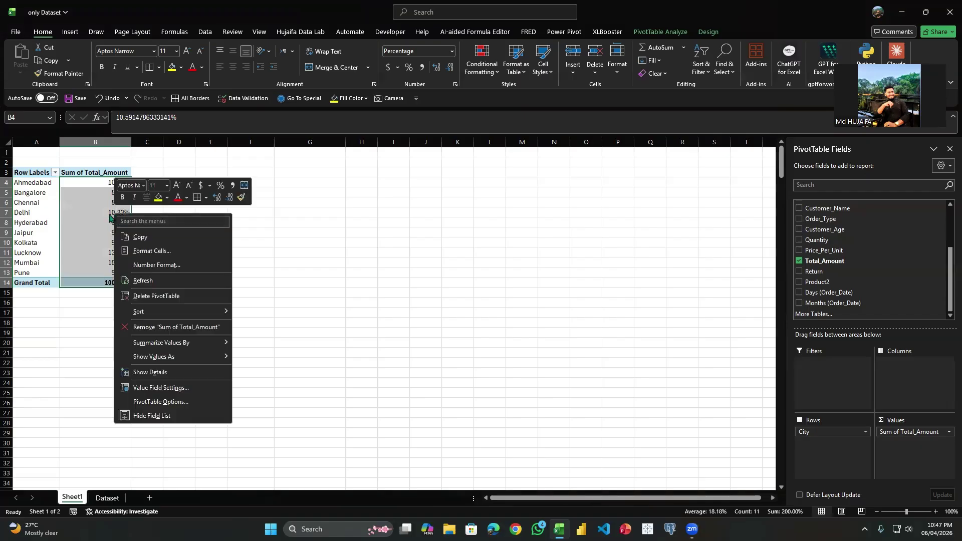
click(98, 183)
drag(98, 182, 120, 267)
click(153, 288)
click(114, 223)
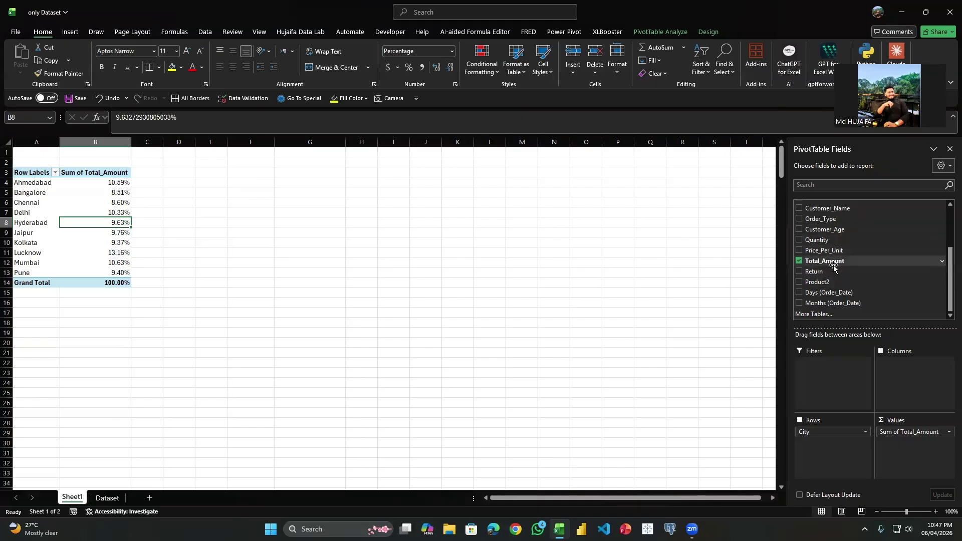
Add the Region field to the PivotTable columns beside the City rows.
scroll(824, 276, up, 3)
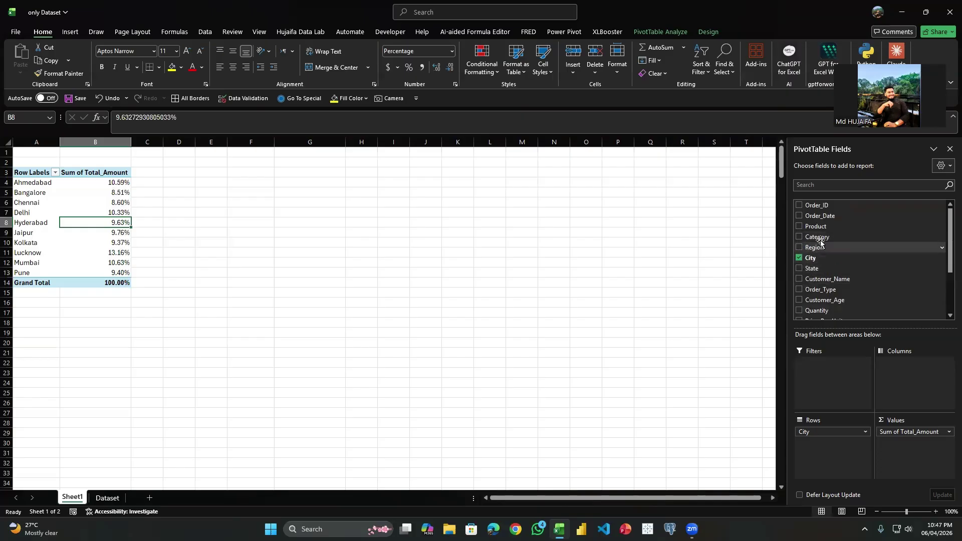
drag(816, 247, 894, 372)
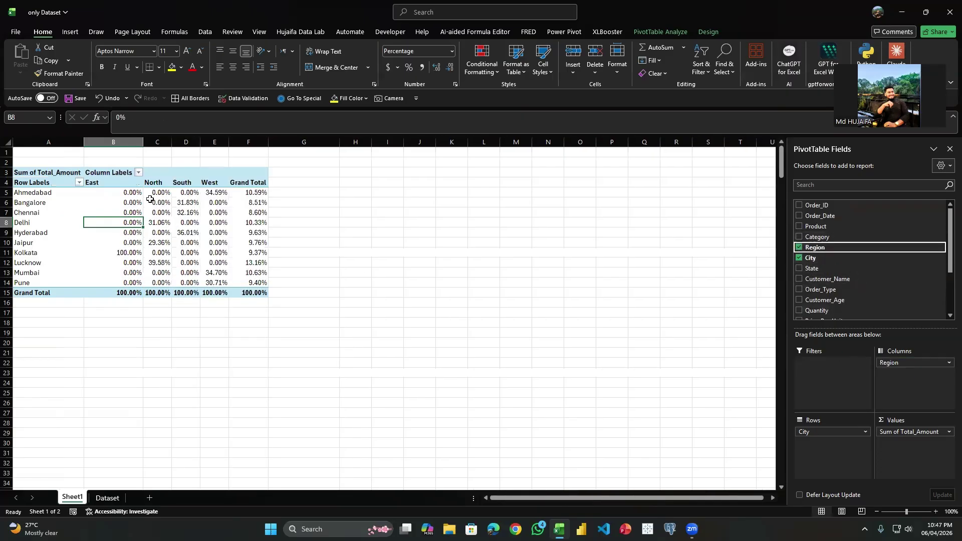
right_click(150, 199)
key(Escape)
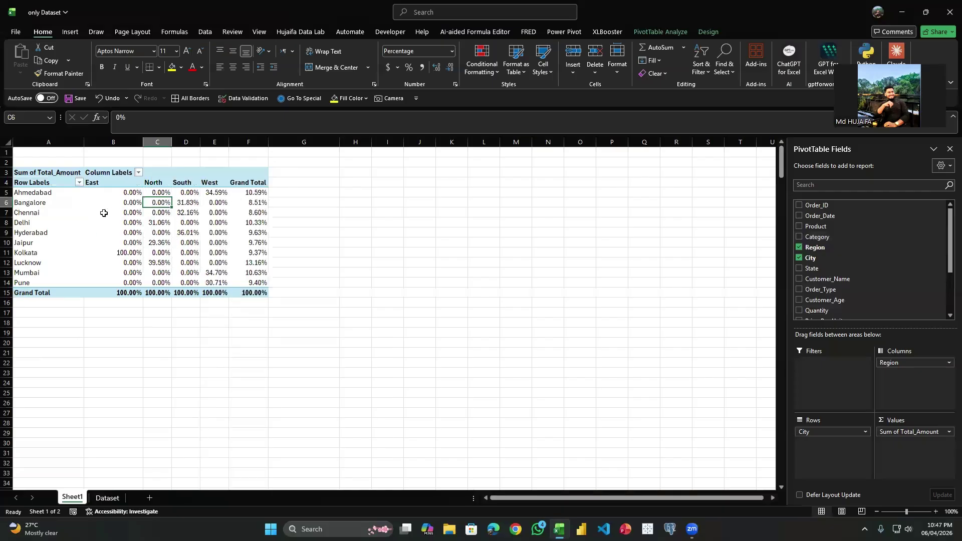
Show the City-by-Region Total_Amount values as % of Row Total.
right_click(104, 213)
mouse_move(178, 346)
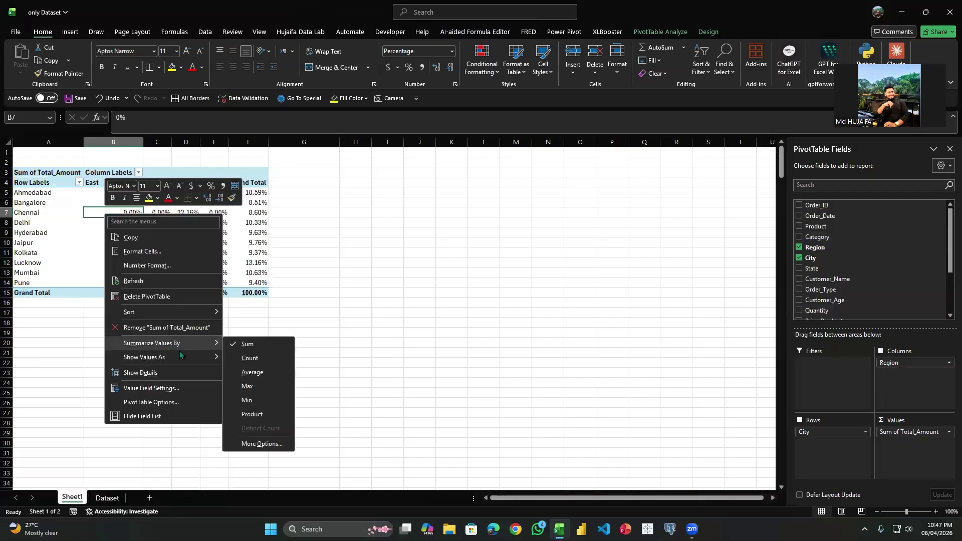
click(283, 339)
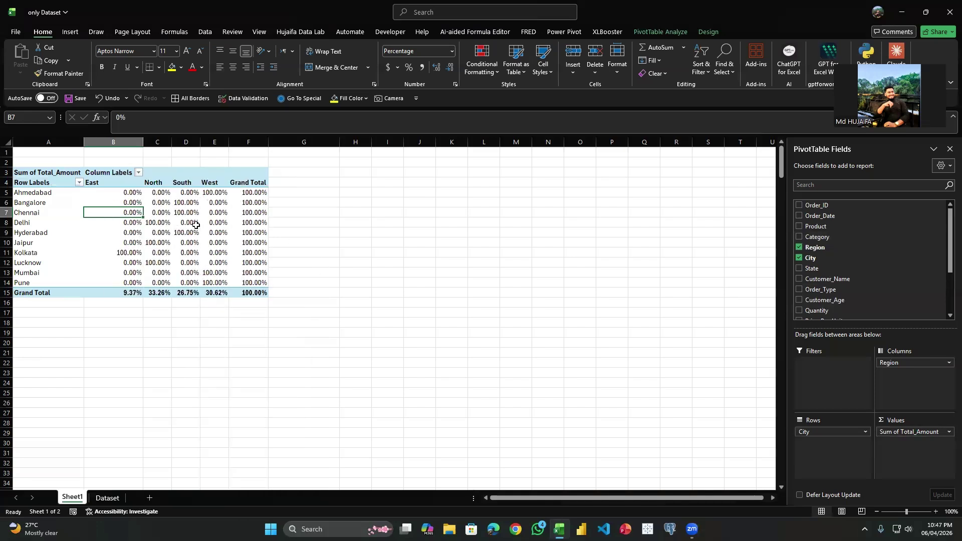
right_click(176, 214)
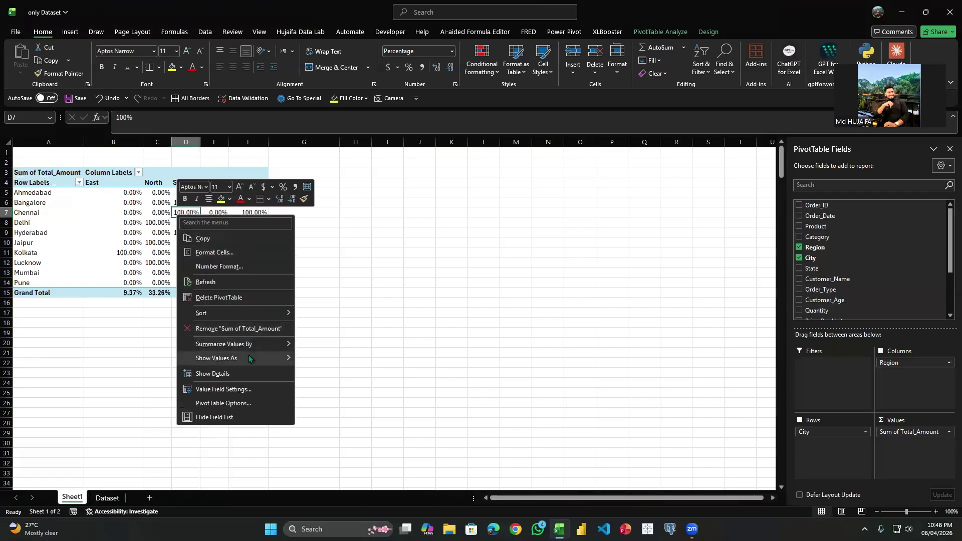
mouse_move(240, 358)
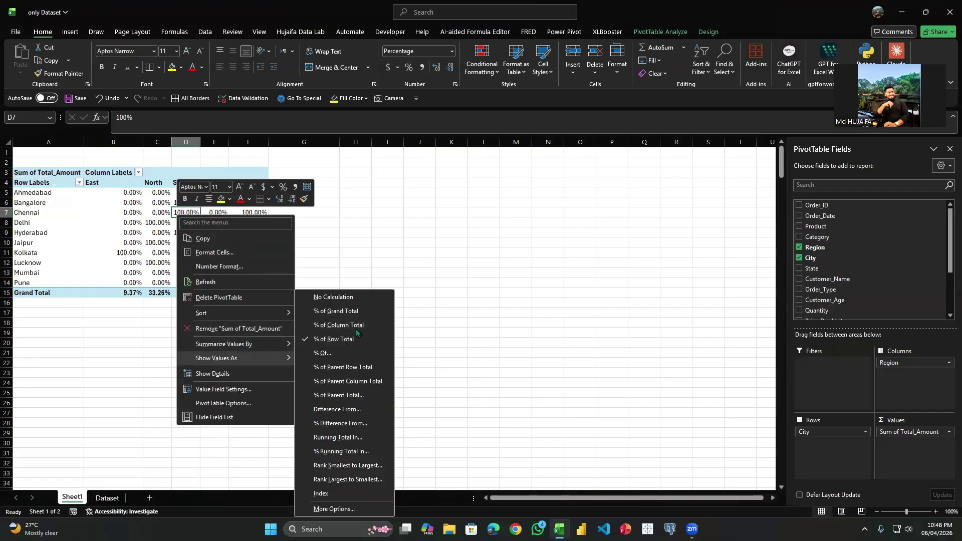
click(341, 338)
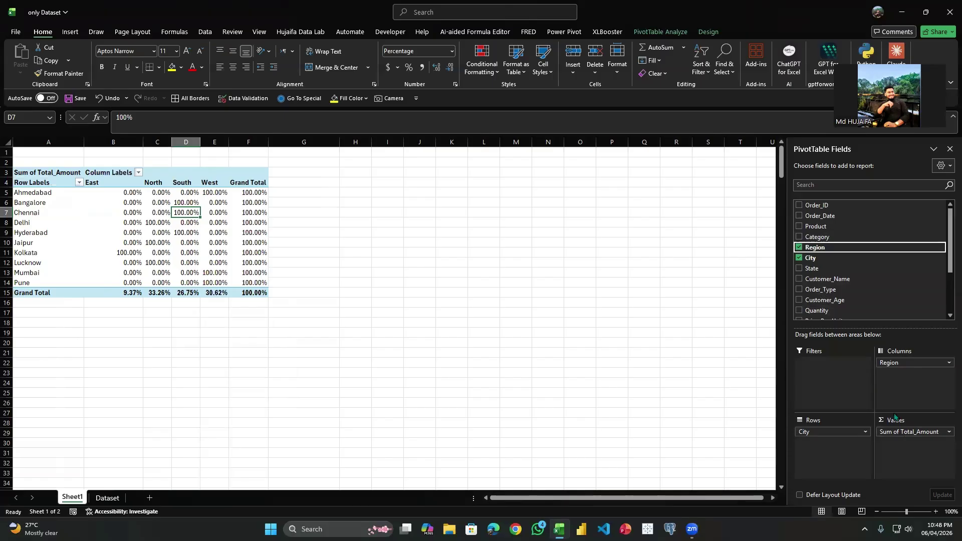
Reset the value field by removing Total_Amount from the values and adding it back as a sum.
drag(909, 432, 821, 235)
click(61, 220)
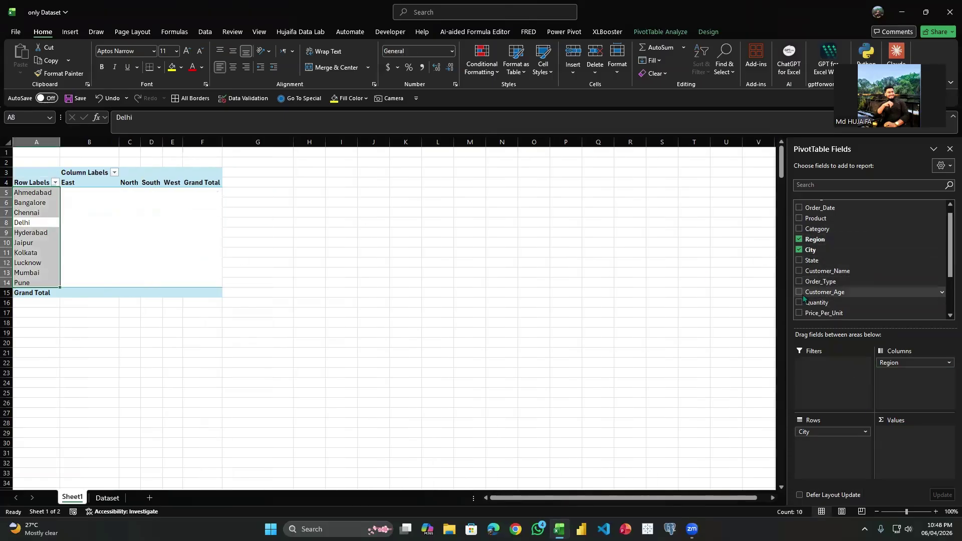
scroll(836, 280, down, 3)
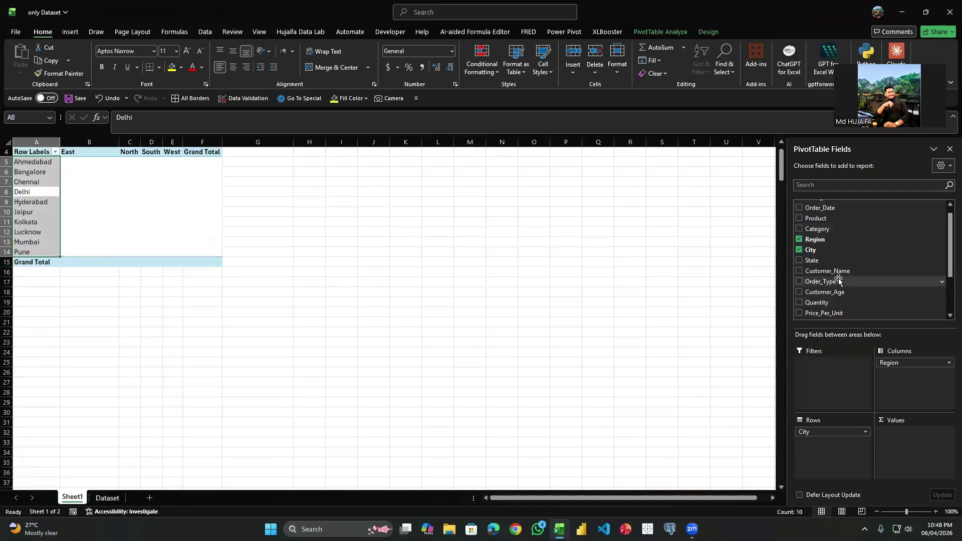
click(833, 283)
scroll(832, 285, down, 3)
click(799, 260)
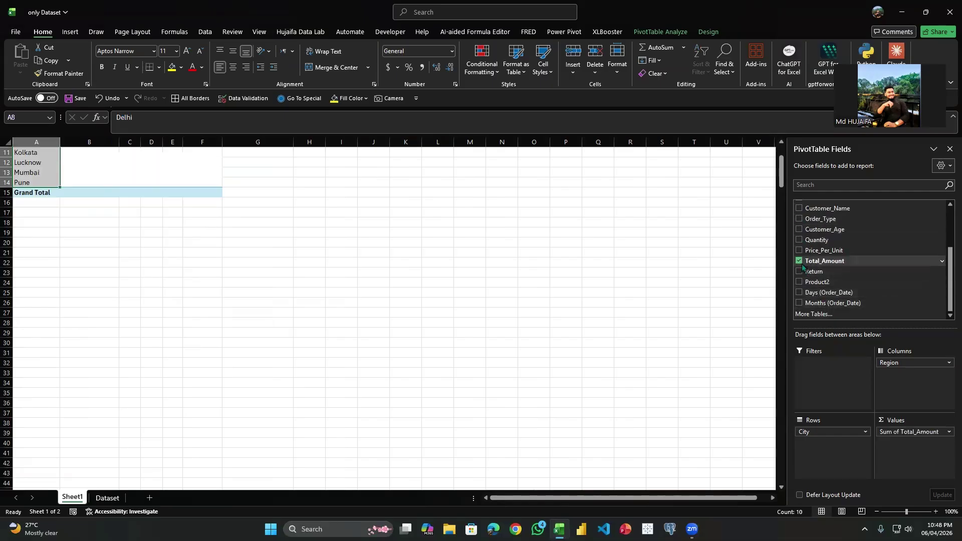
Examine the City-by-Region Total_Amount sums, checking which regions hold values for Ahmedabad, Bangalore and Delhi.
click(169, 191)
scroll(167, 188, up, 3)
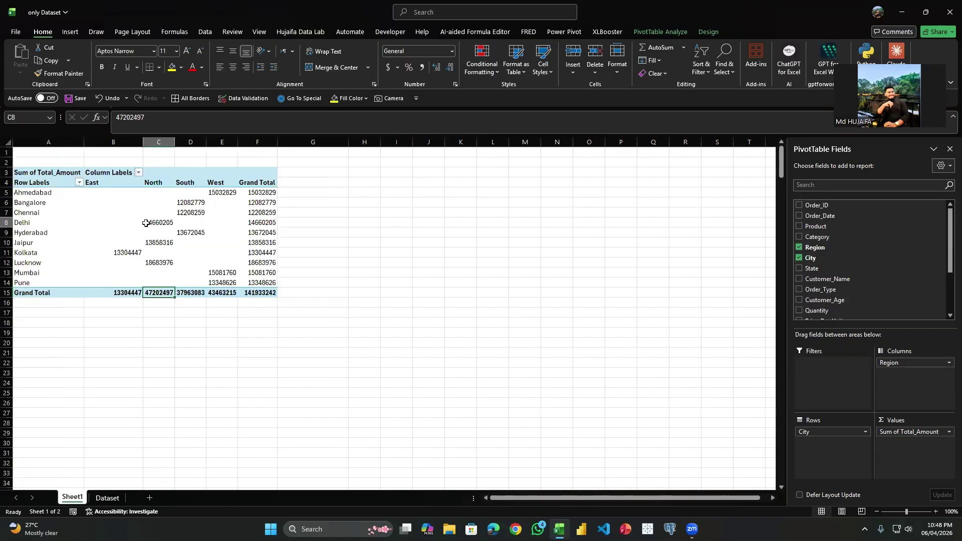
right_click(146, 223)
click(93, 223)
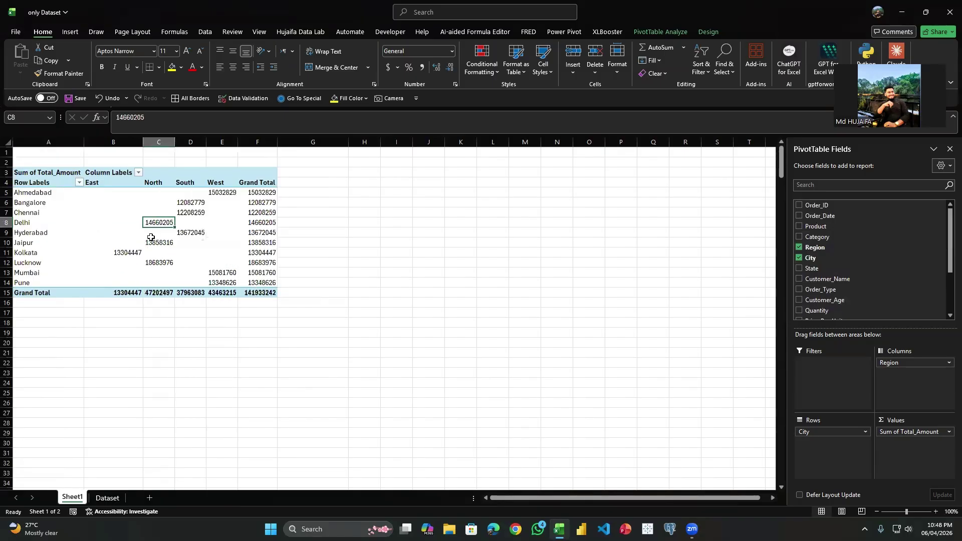
drag(88, 202, 195, 202)
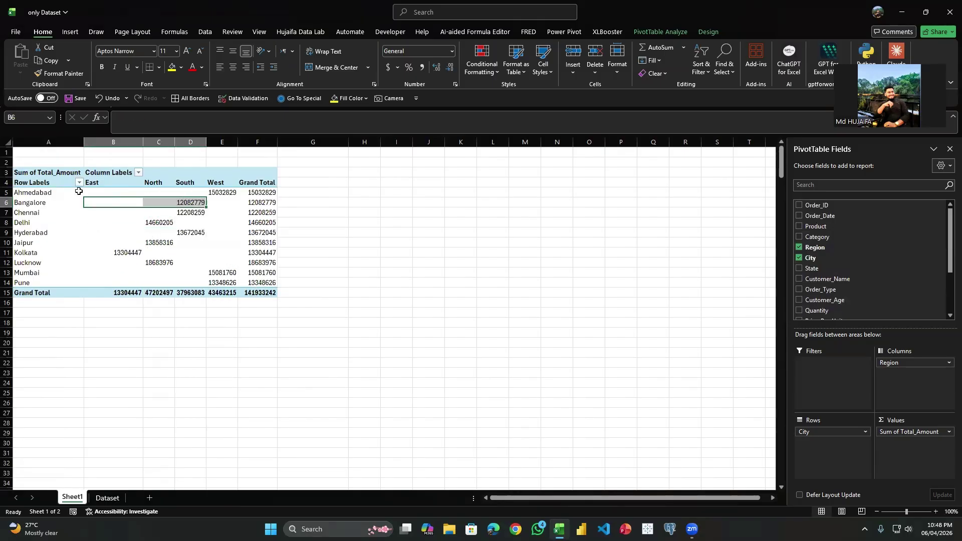
click(111, 190)
click(162, 192)
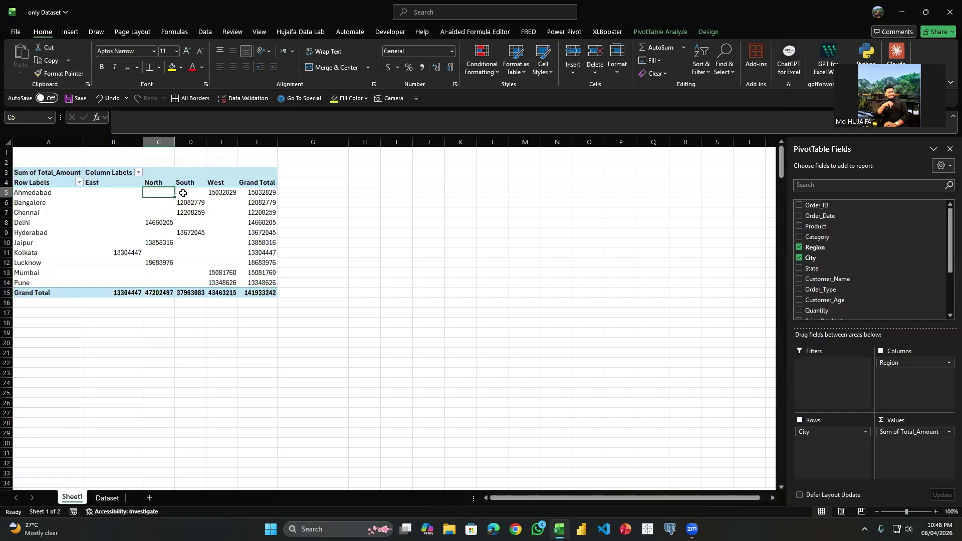
click(183, 192)
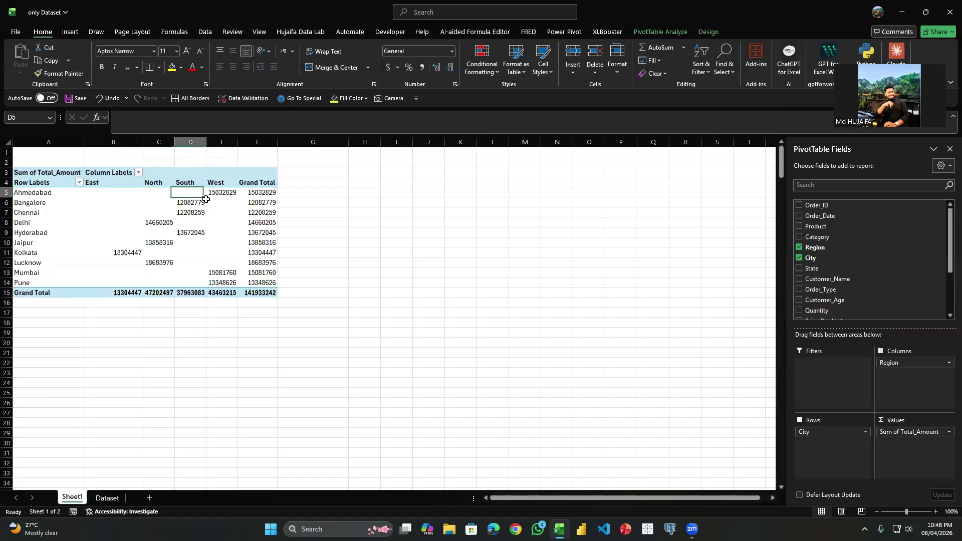
Replace City with Product in the PivotTable rows, keeping Region in the columns.
click(799, 258)
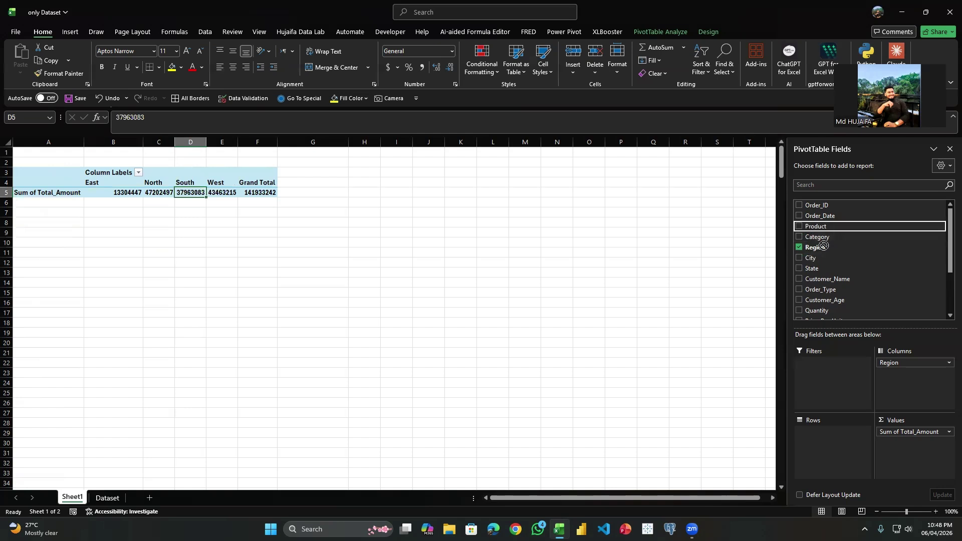
click(799, 226)
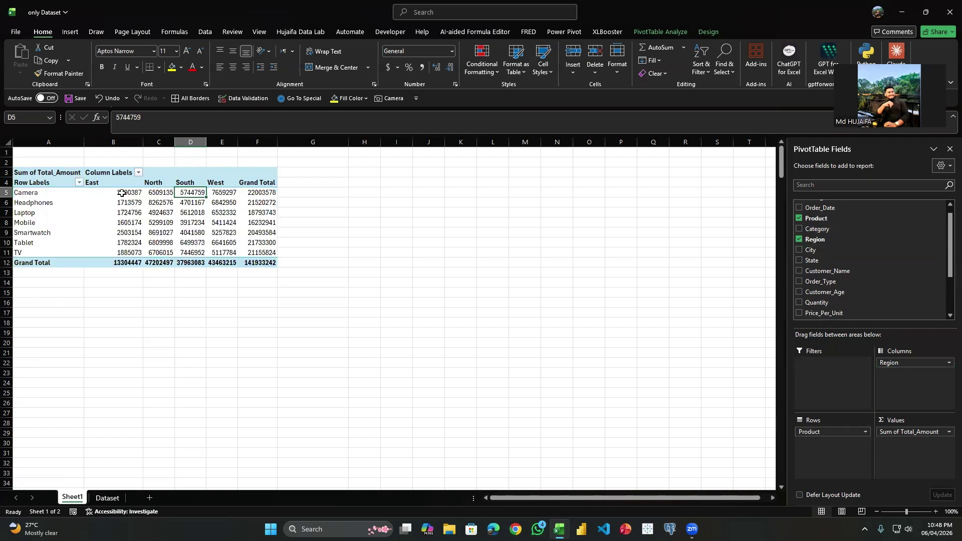
drag(122, 192, 270, 193)
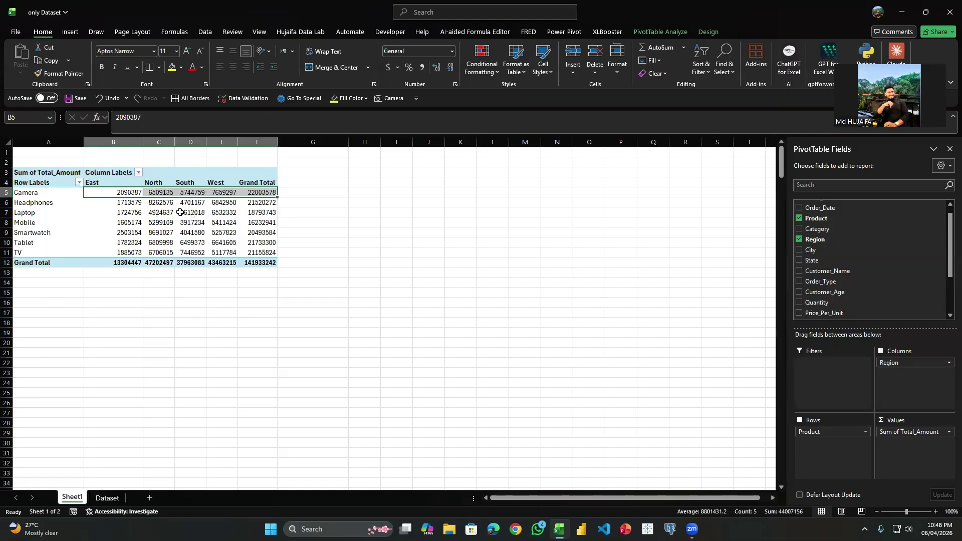
key(Down)
key(Down)
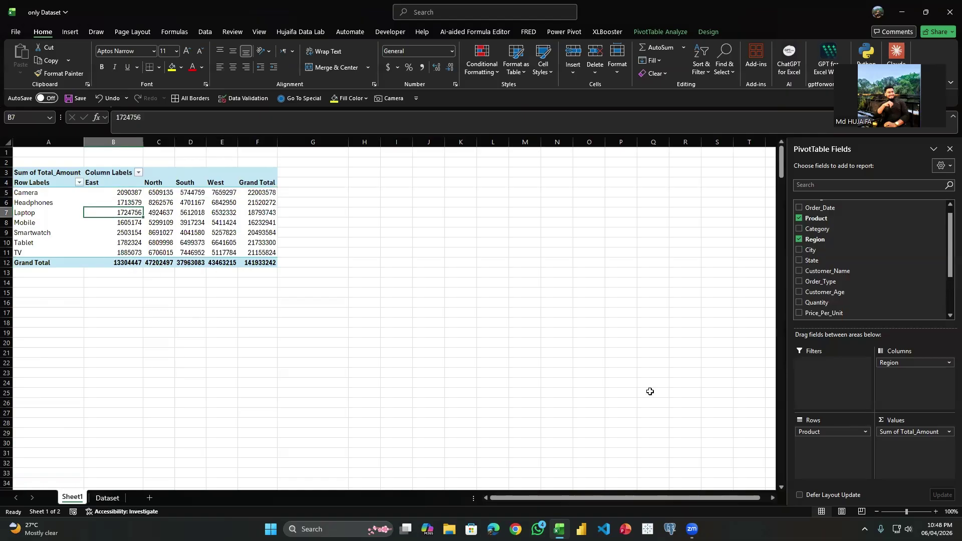
Show the Product-by-Region Total_Amount values as % of Row Total.
right_click(127, 212)
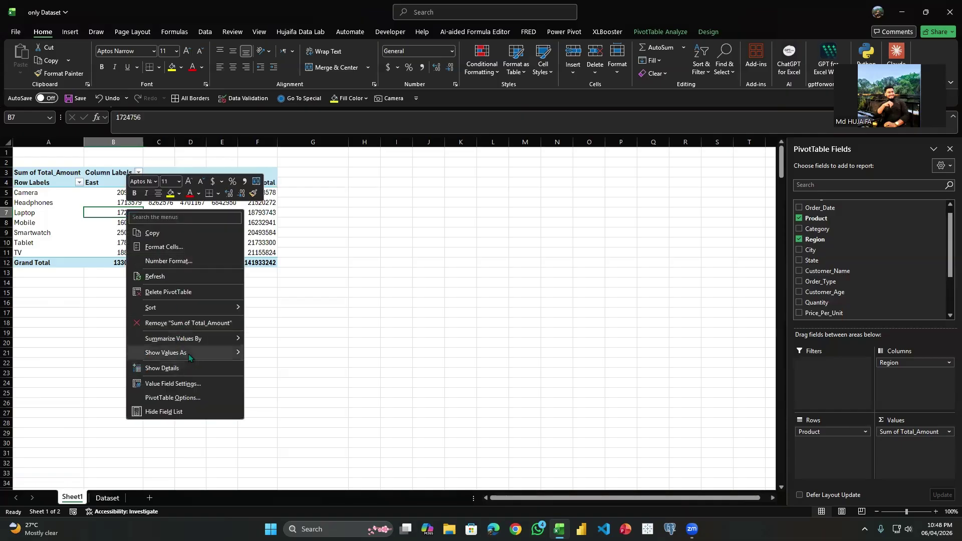
mouse_move(190, 352)
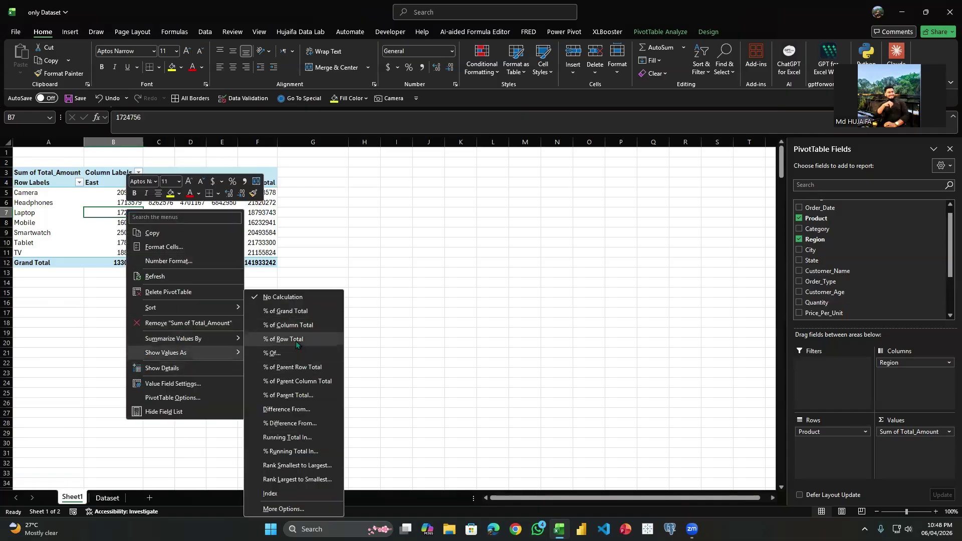
click(296, 341)
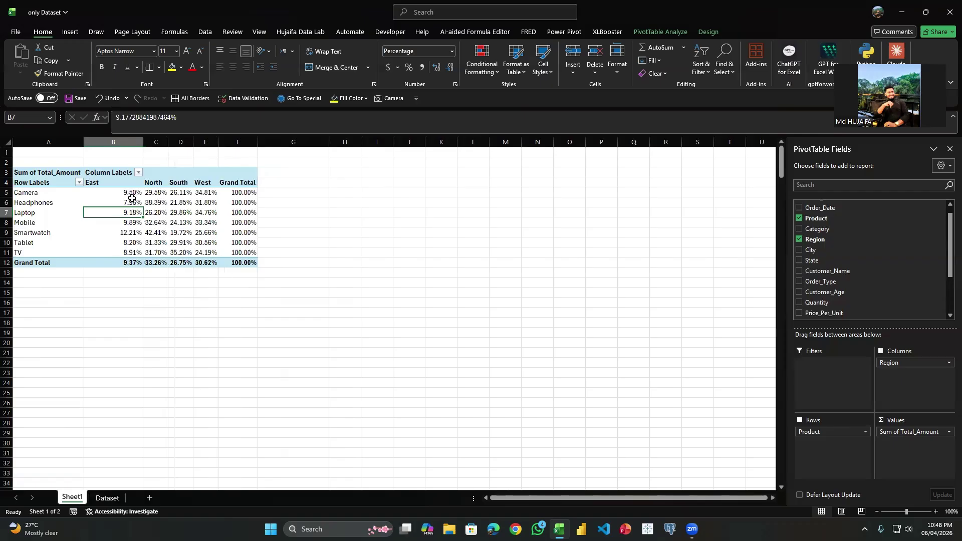
Examine how the regional percentages add up across the Camera and Headphones rows.
drag(121, 192, 129, 253)
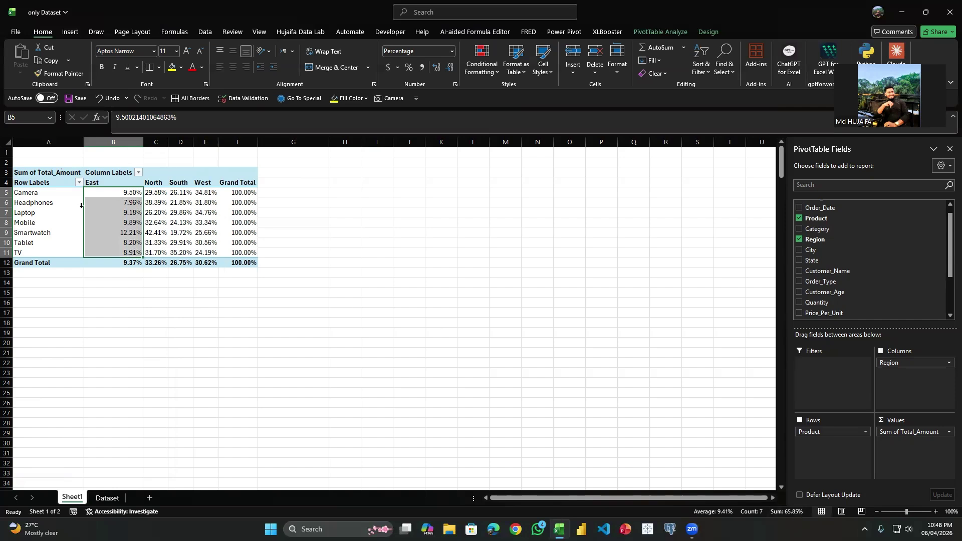
drag(131, 193, 210, 195)
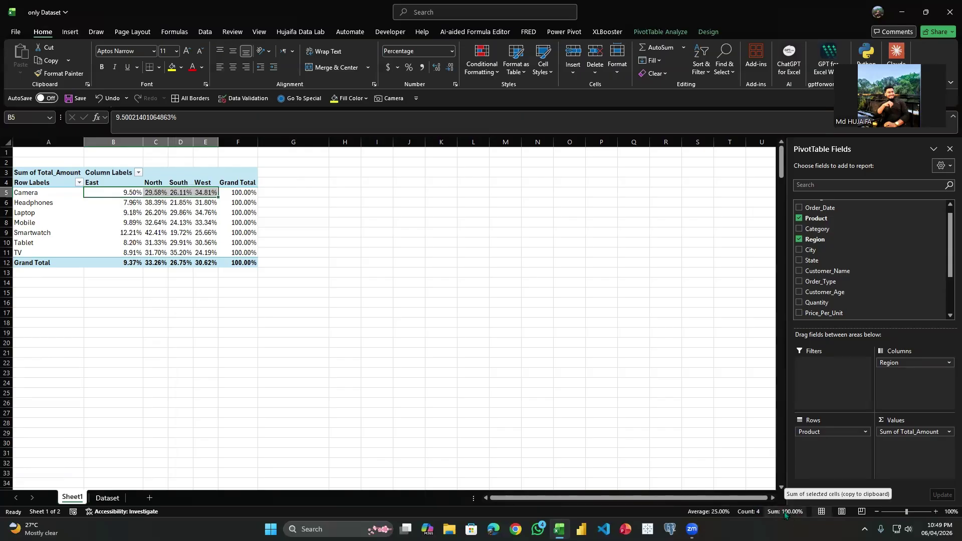
click(249, 202)
drag(104, 205, 200, 203)
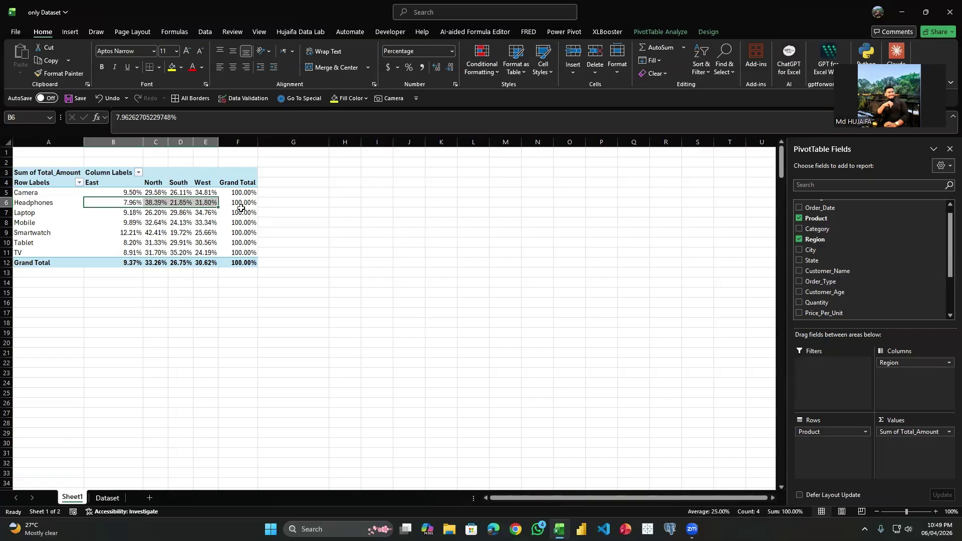
click(136, 203)
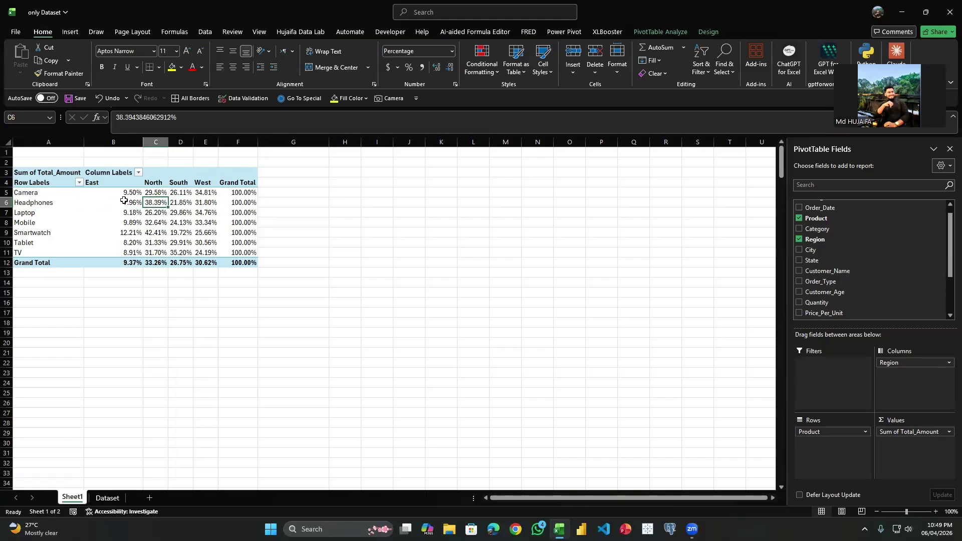
click(155, 203)
click(189, 202)
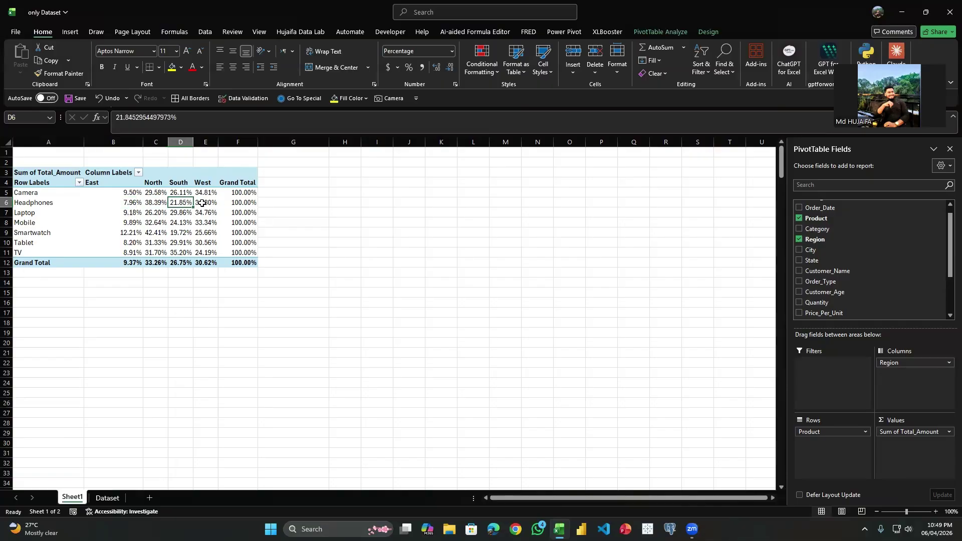
click(202, 203)
right_click(164, 220)
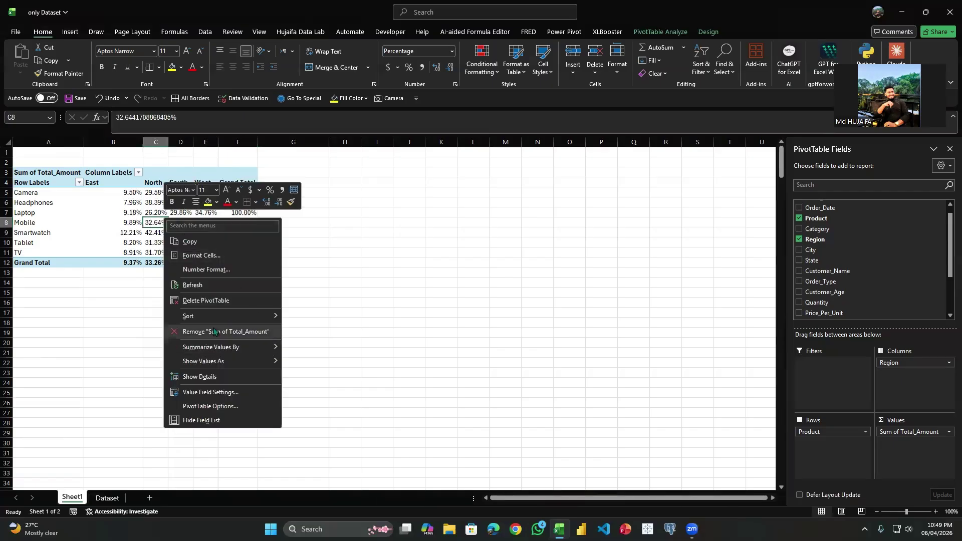
mouse_move(286, 360)
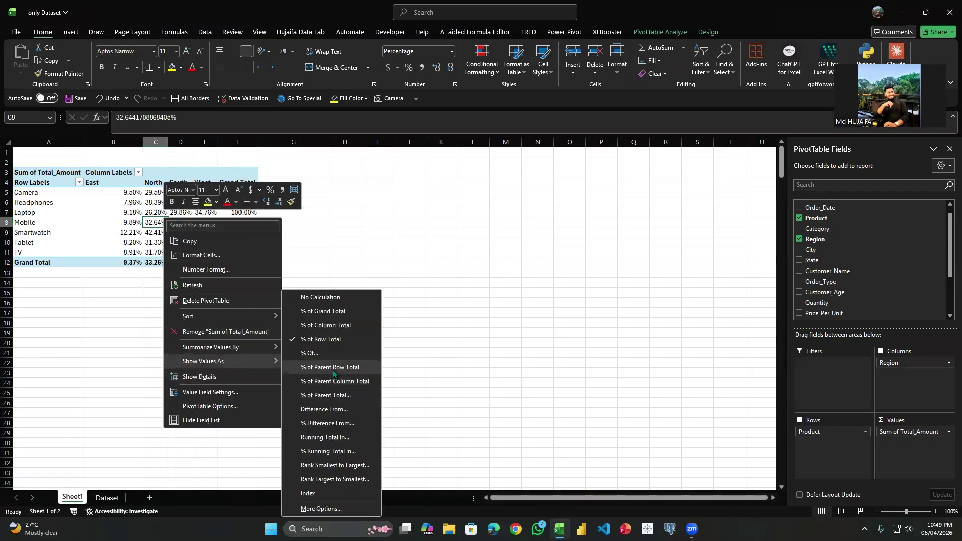
click(337, 253)
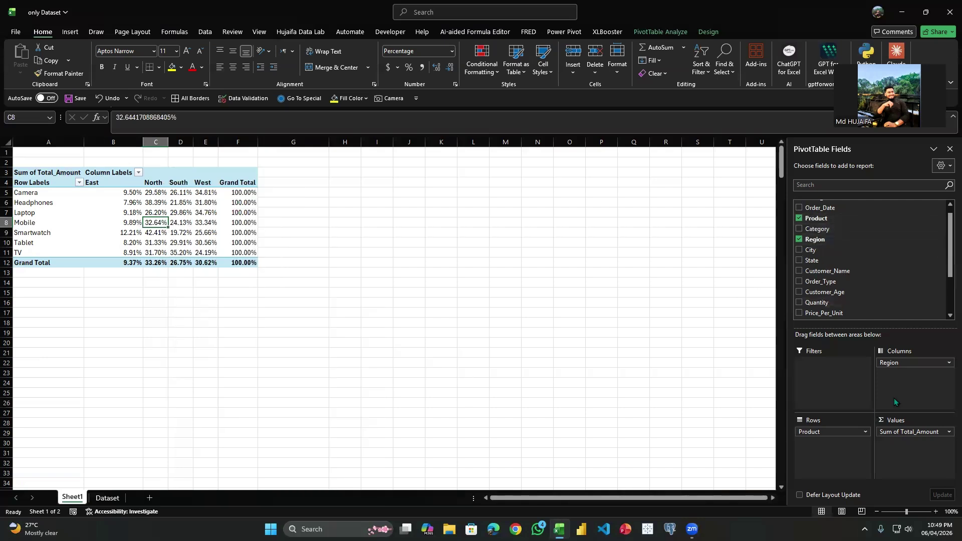
Remove Region from the PivotTable columns and set the Total_Amount values back to No Calculation.
drag(890, 362, 857, 297)
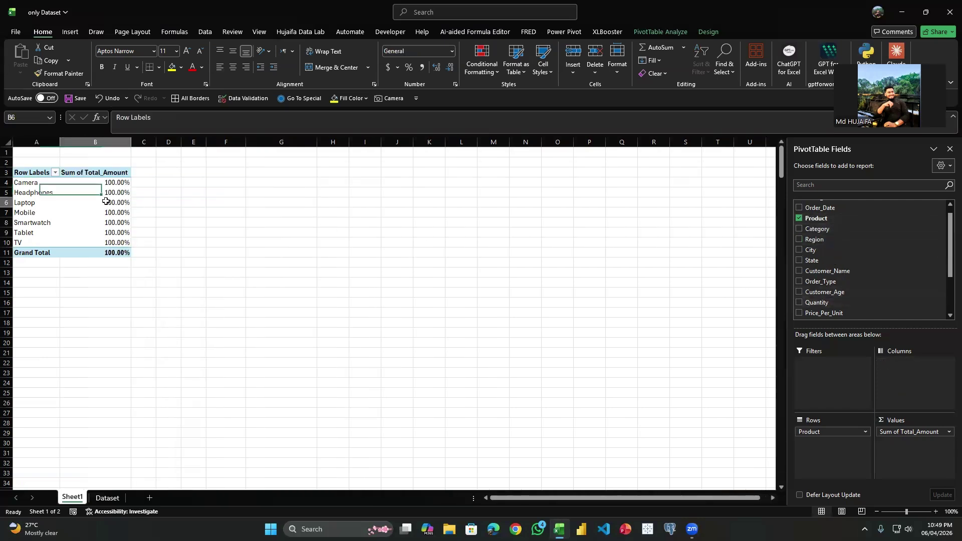
right_click(109, 202)
mouse_move(177, 347)
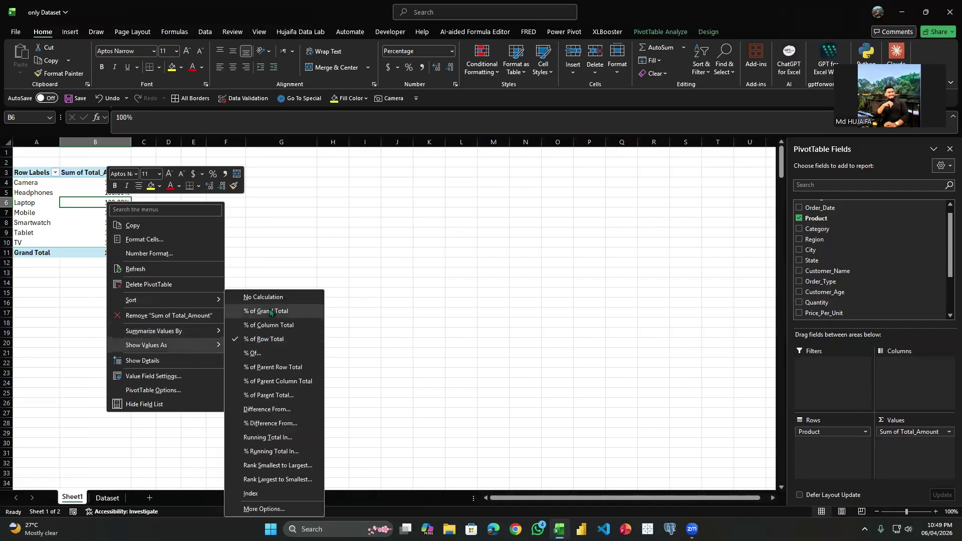
click(262, 296)
right_click(103, 204)
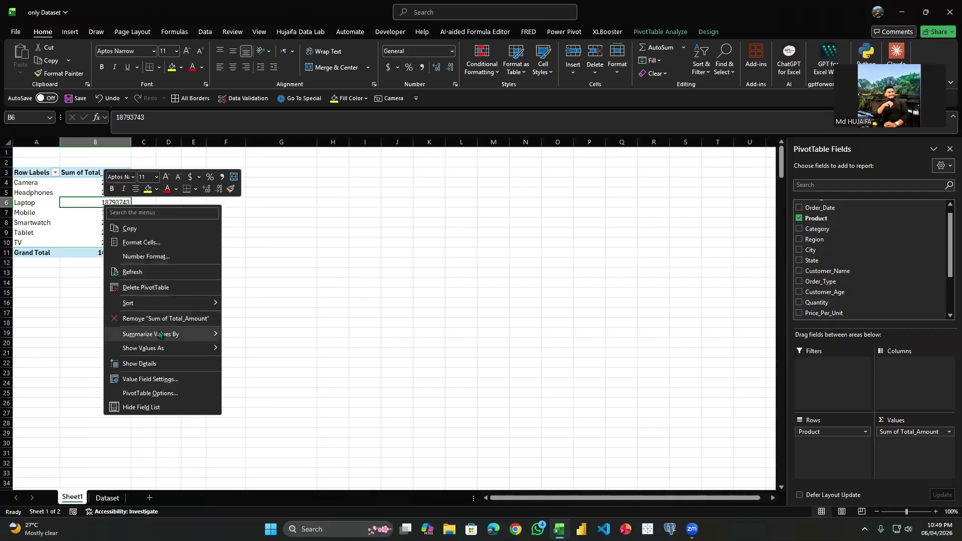
mouse_move(165, 347)
click(71, 205)
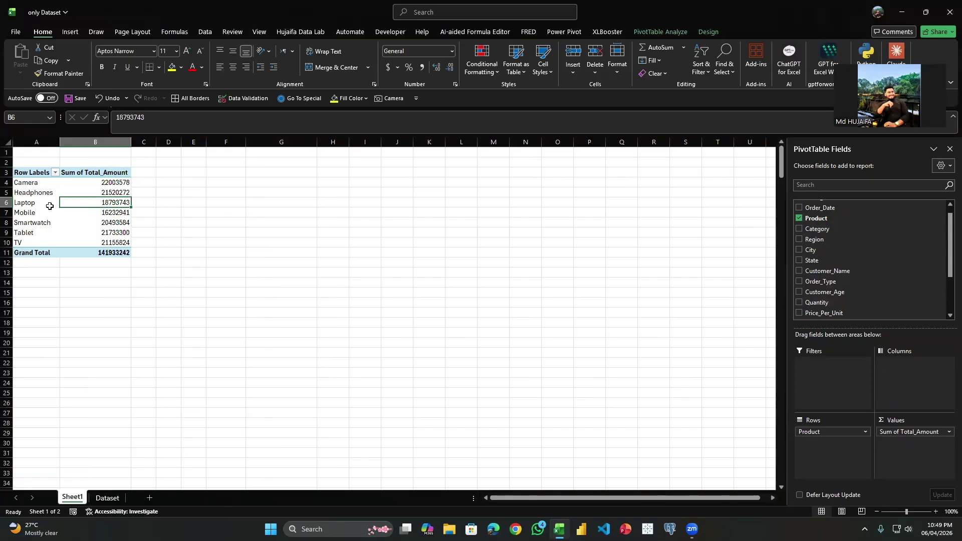
Show the Total_Amount values as % Of with Product as base field and Laptop as base item.
click(49, 206)
click(111, 207)
right_click(102, 206)
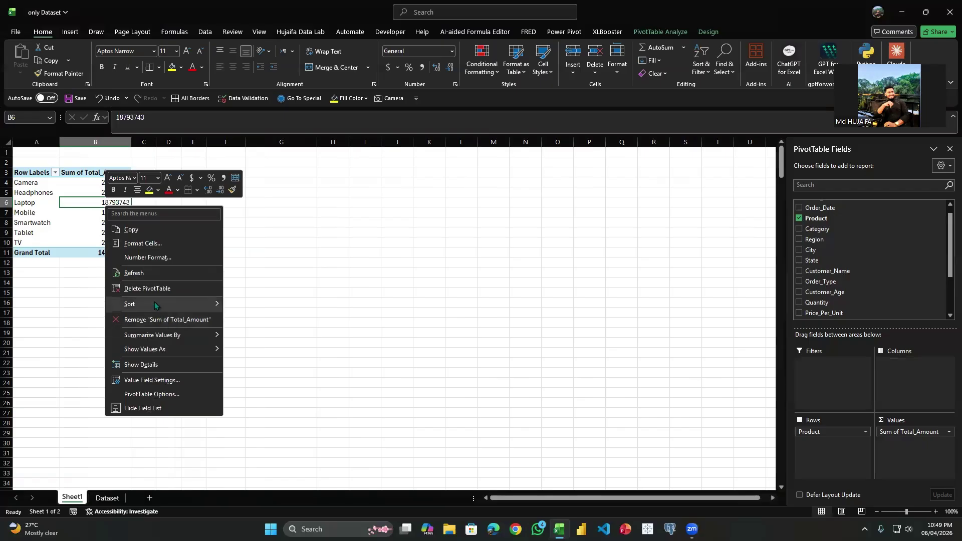
mouse_move(180, 353)
click(264, 356)
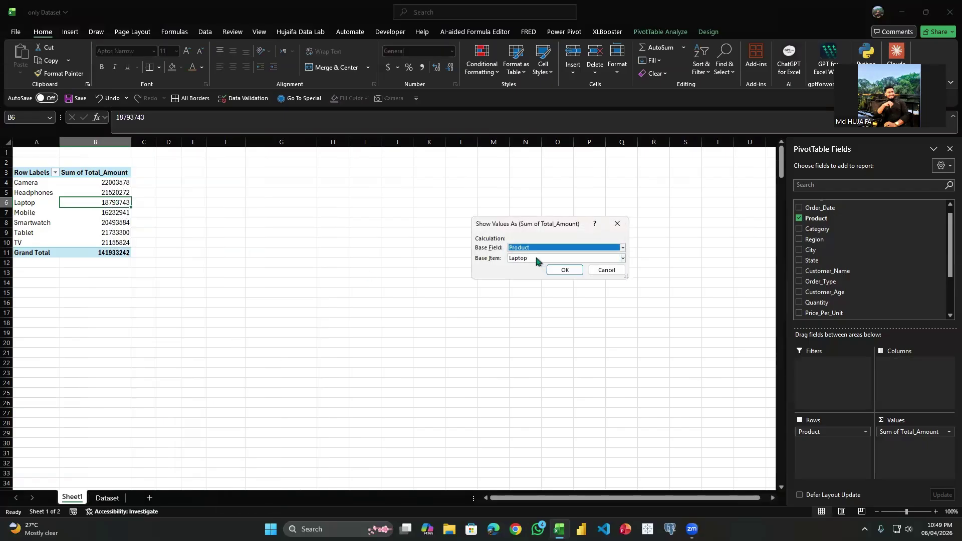
click(564, 270)
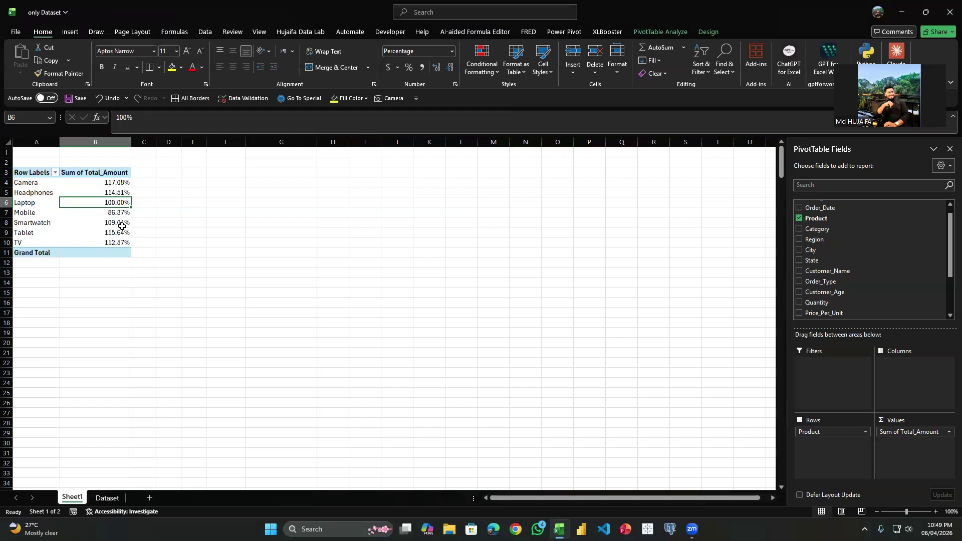
Examine each product's Total_Amount percentage relative to the Laptop base item.
mouse_move(122, 226)
click(99, 183)
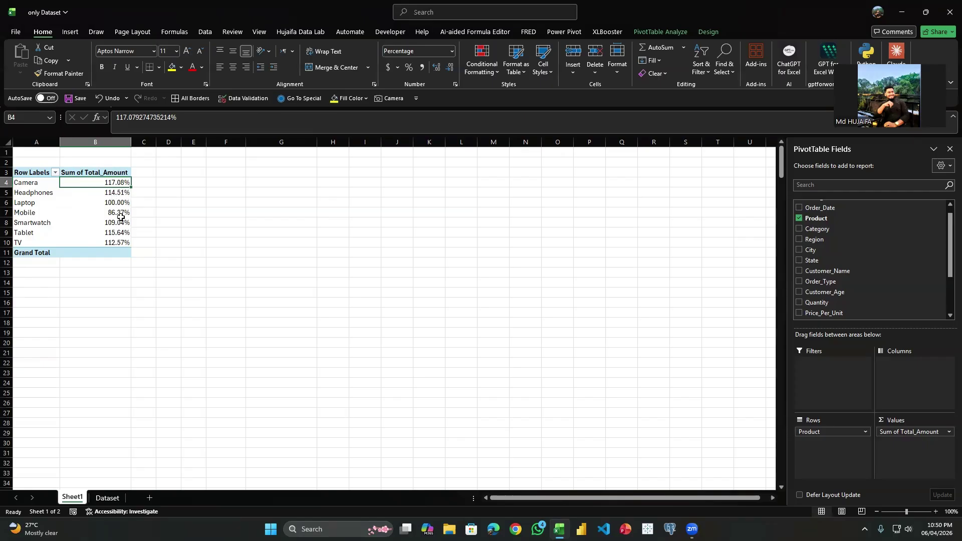
key(Down)
key(Down)
key(Down)
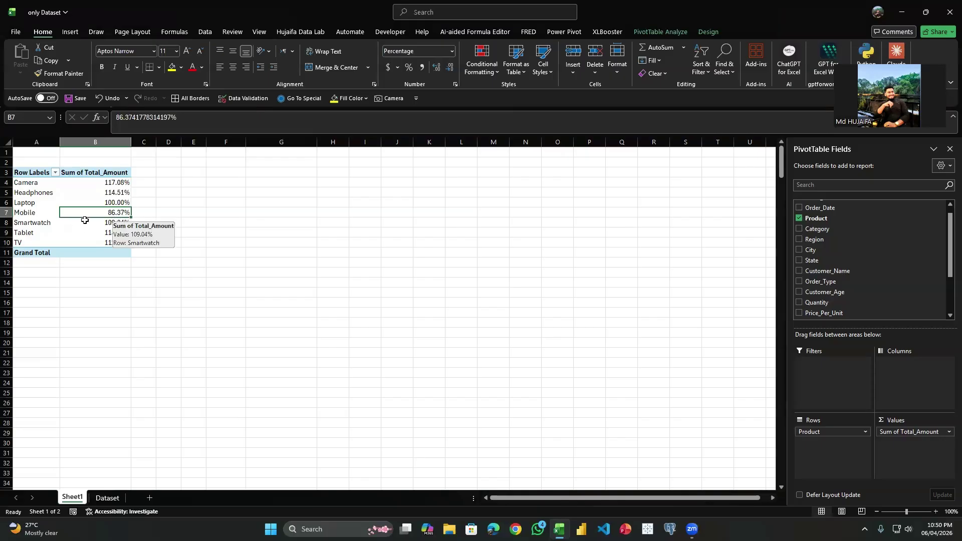
click(108, 226)
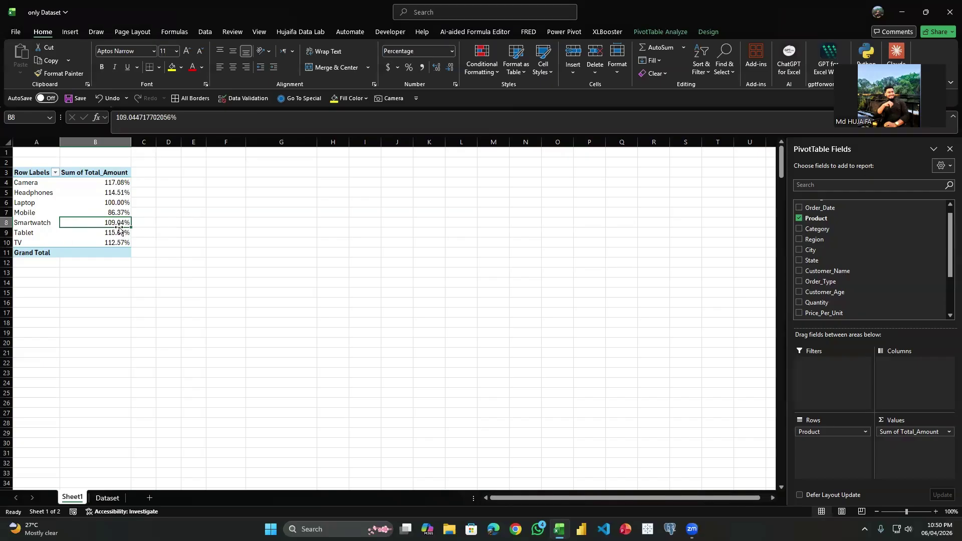
click(120, 234)
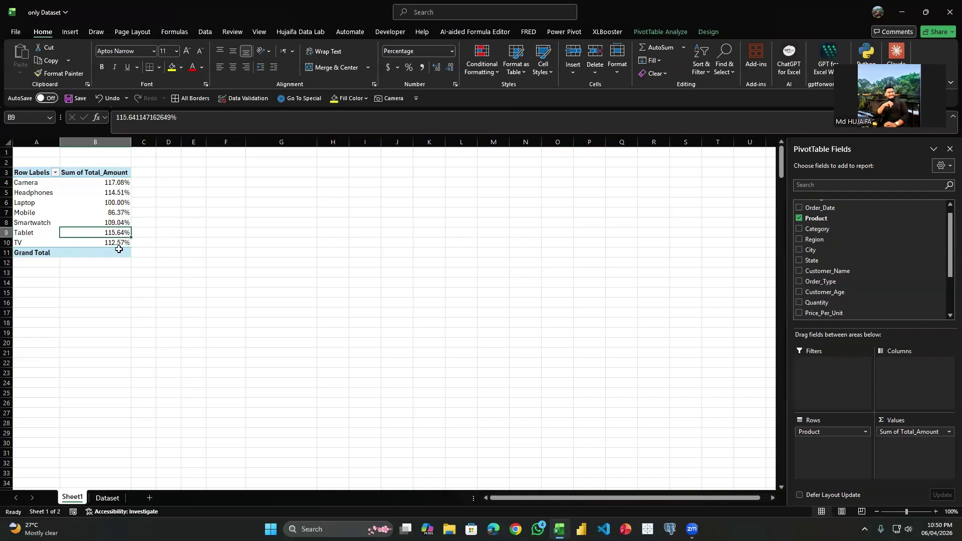
click(121, 202)
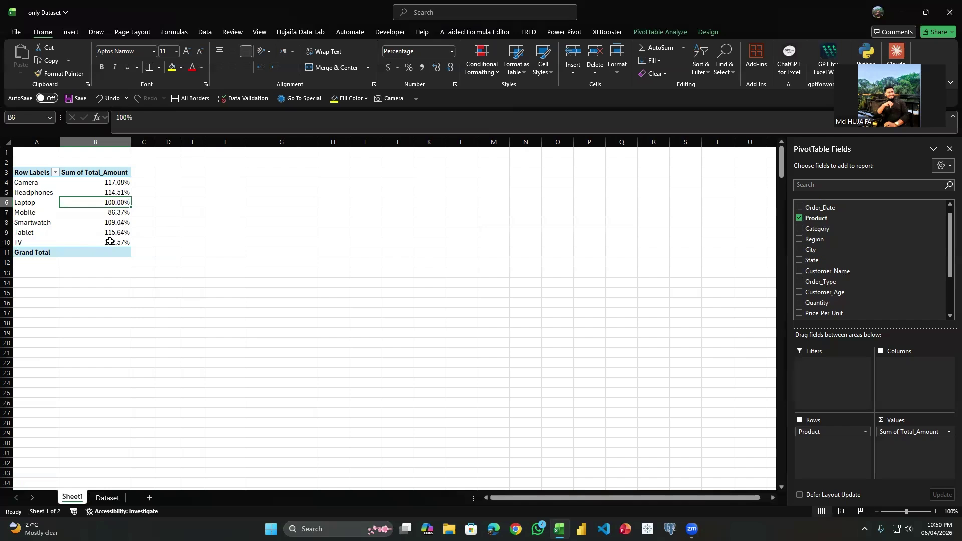
right_click(103, 200)
mouse_move(208, 299)
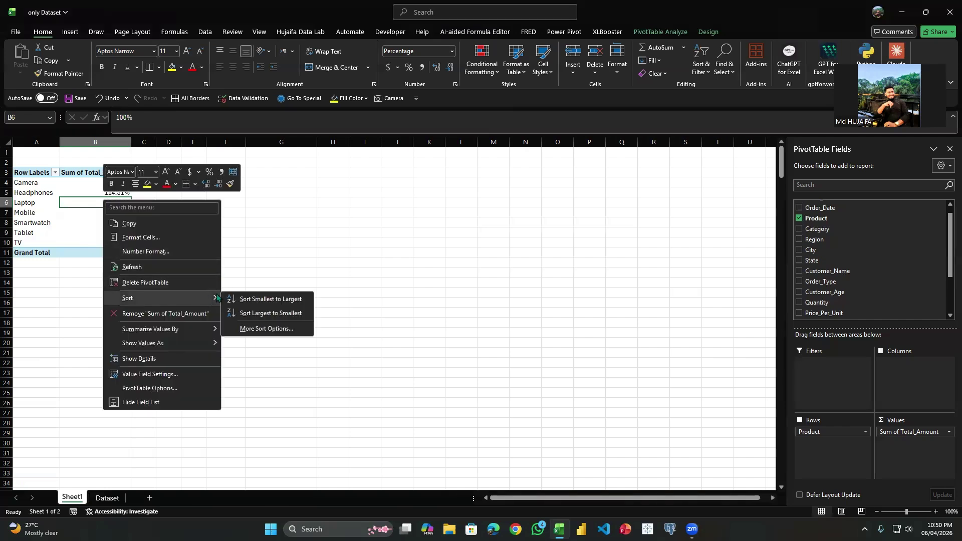
click(405, 203)
right_click(94, 196)
mouse_move(208, 338)
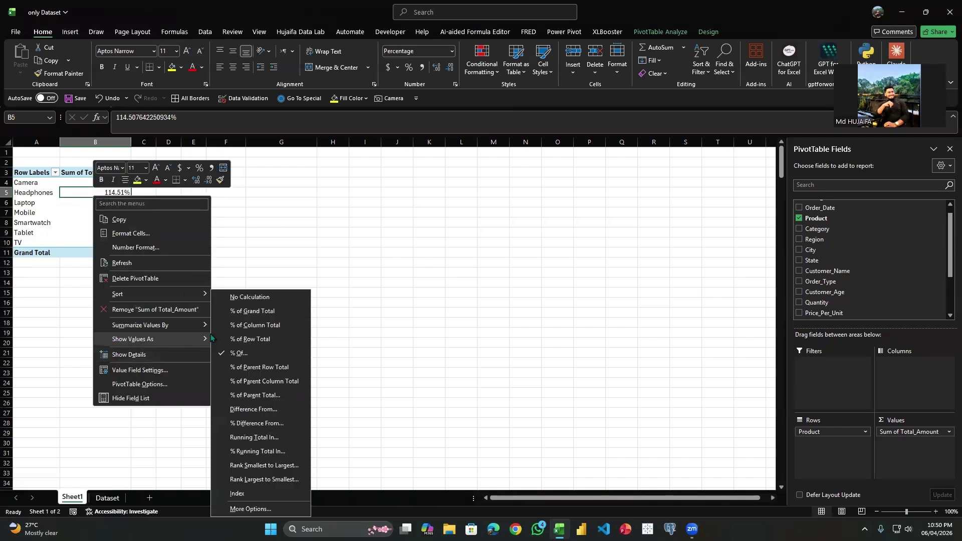
click(248, 351)
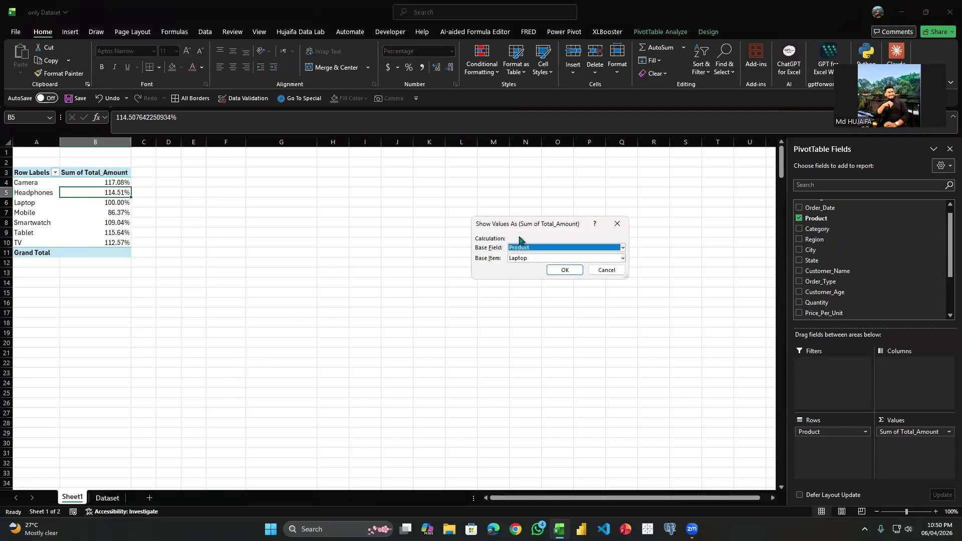
drag(502, 222, 480, 201)
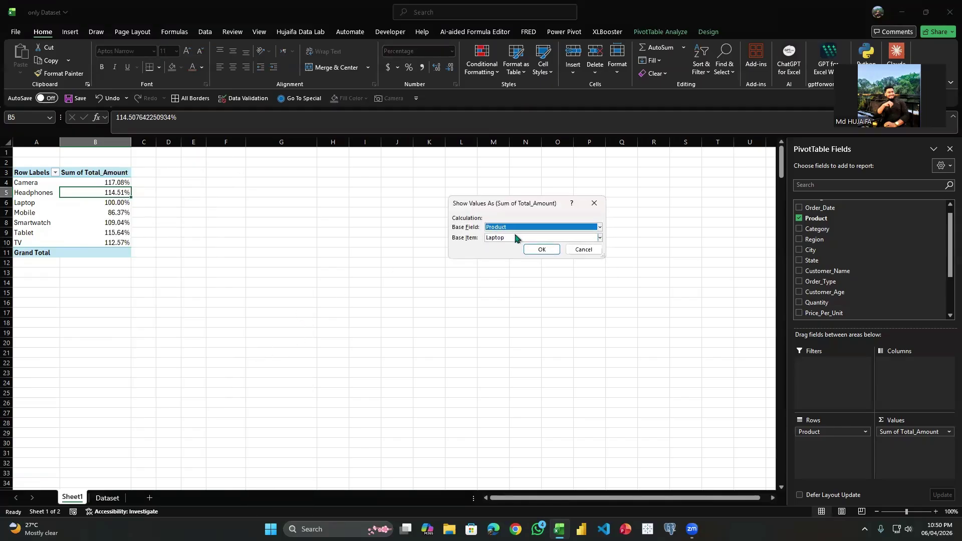
click(516, 237)
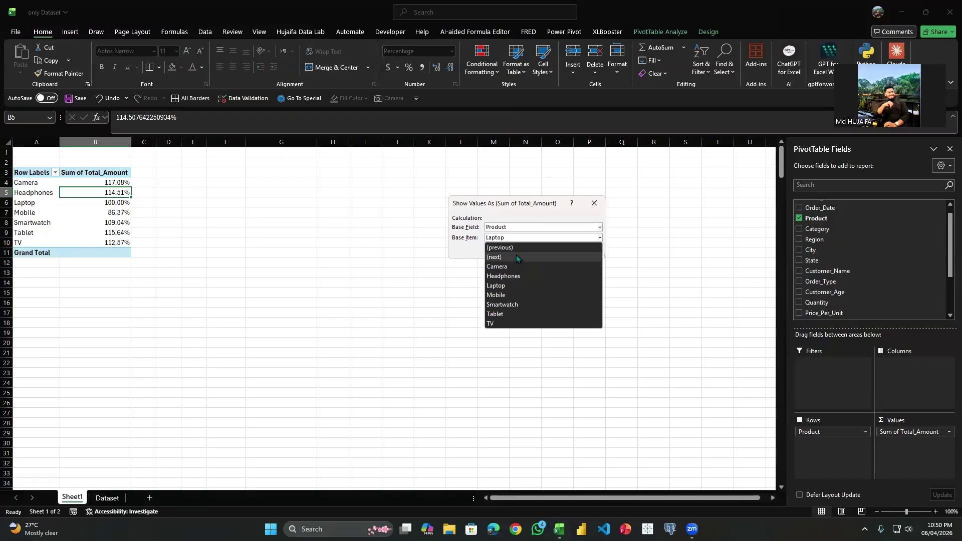
click(516, 248)
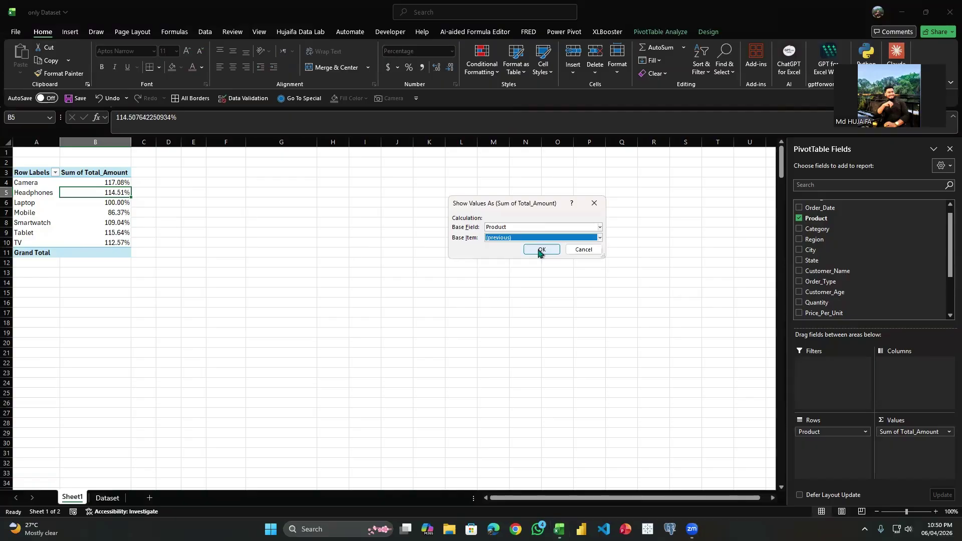
click(594, 203)
click(80, 204)
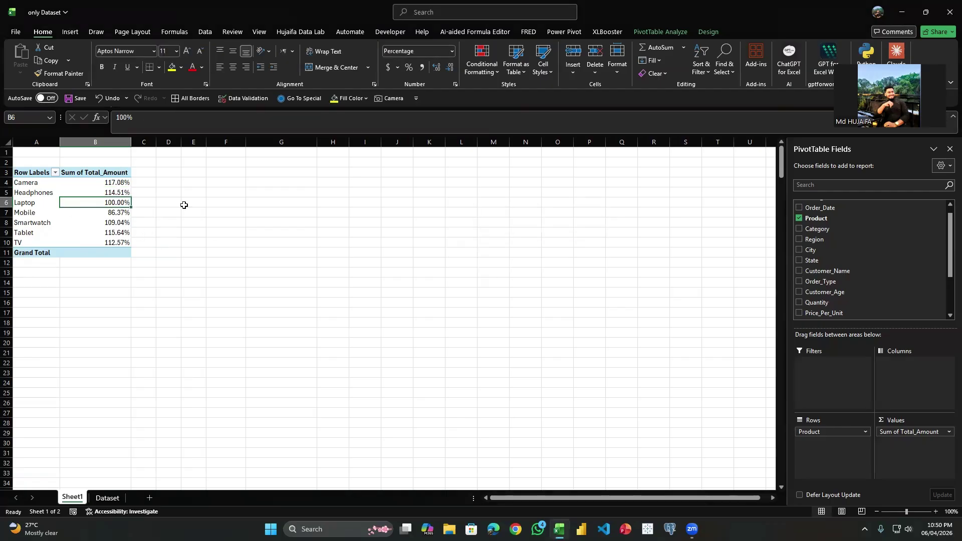
Replace Product with Order_Date in the PivotTable rows, then remove Total_Amount from the values and add it back as a plain sum.
scroll(859, 220, up, 1)
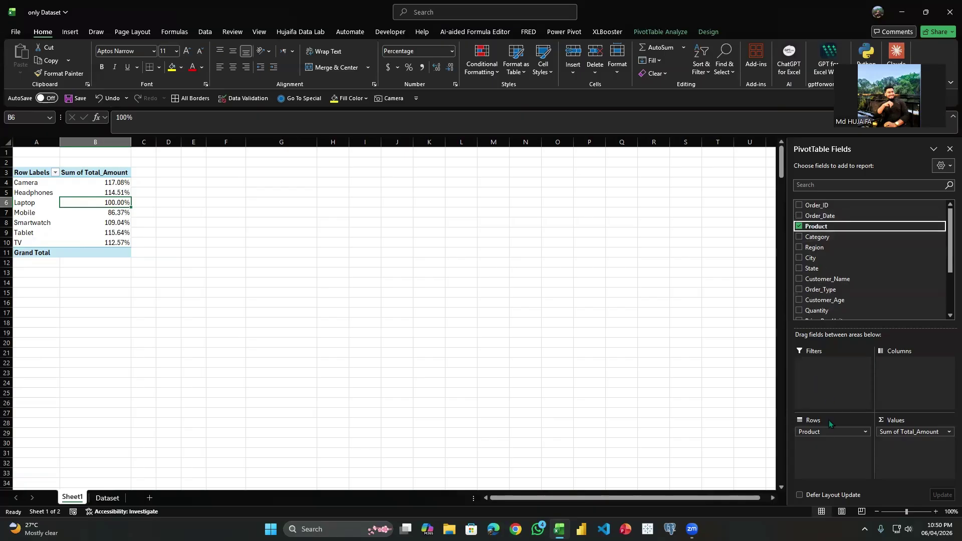
click(799, 225)
click(799, 216)
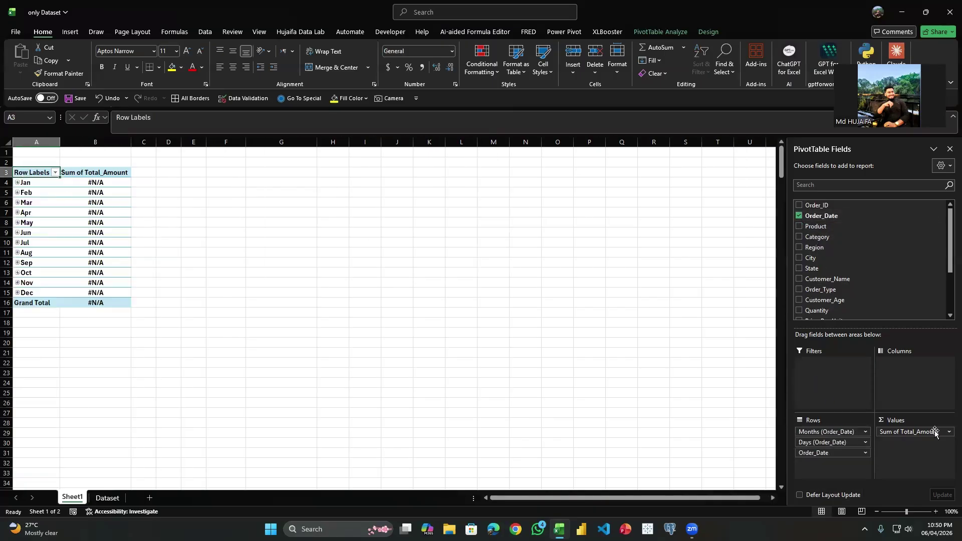
drag(934, 432, 837, 288)
scroll(835, 283, down, 3)
click(800, 262)
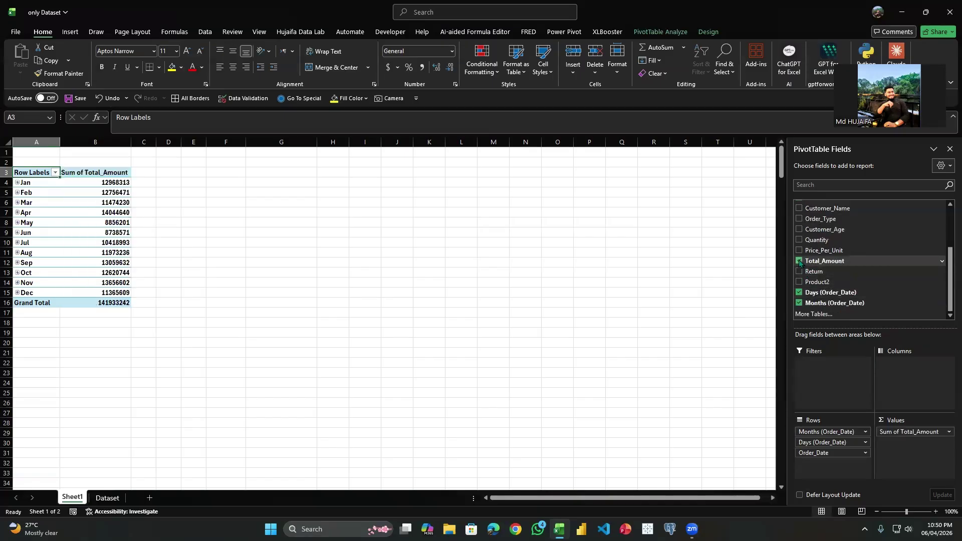
Show the Total_Amount values as % Of with Months (Order_Date) as base field and (previous) as base item.
right_click(98, 214)
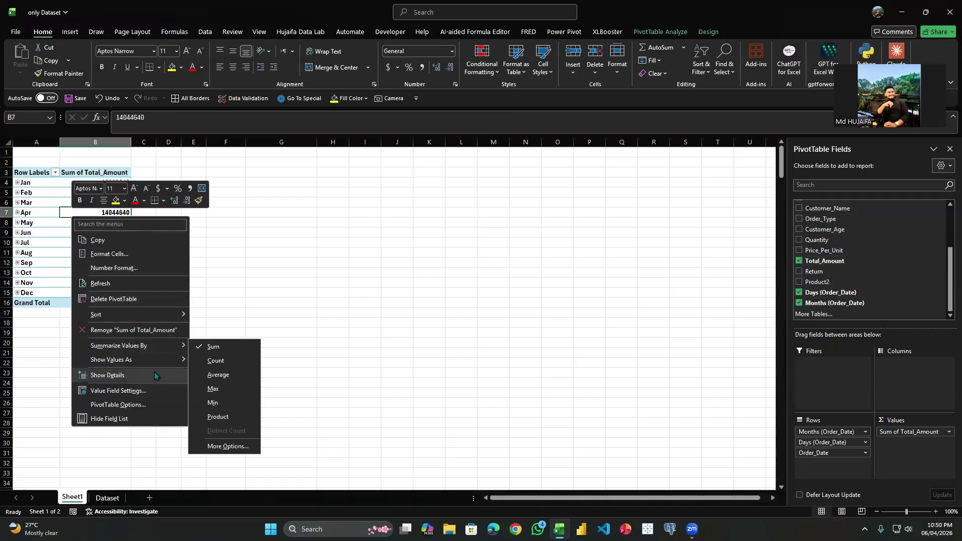
mouse_move(151, 361)
click(225, 356)
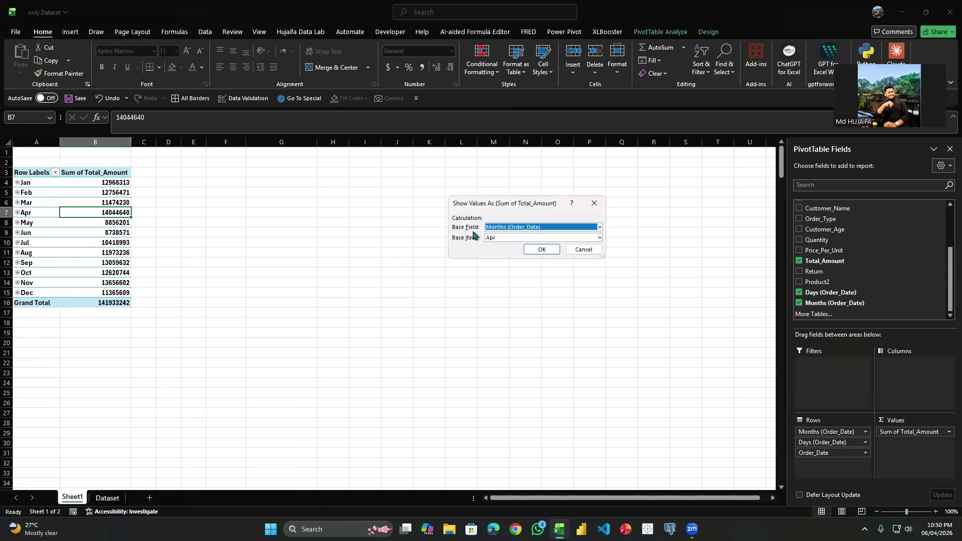
click(534, 238)
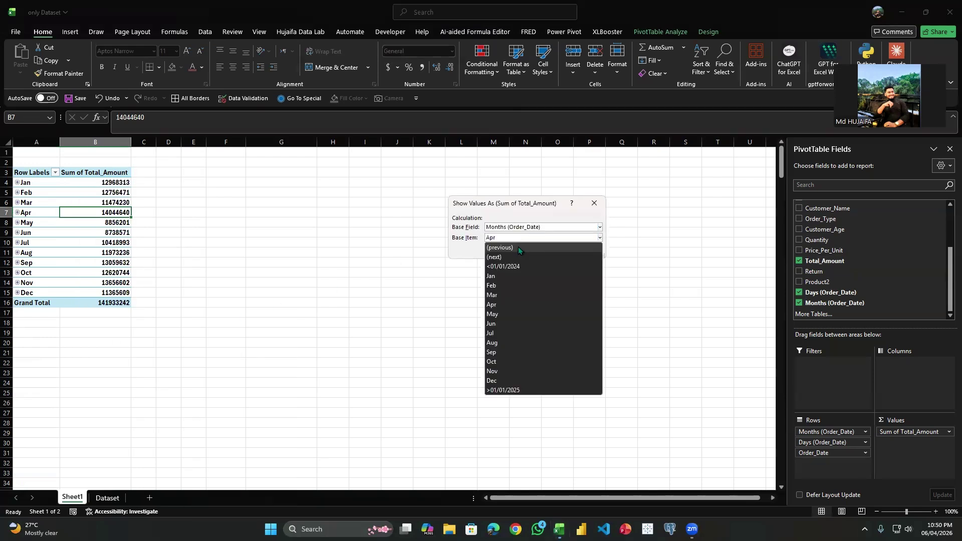
click(518, 246)
click(541, 249)
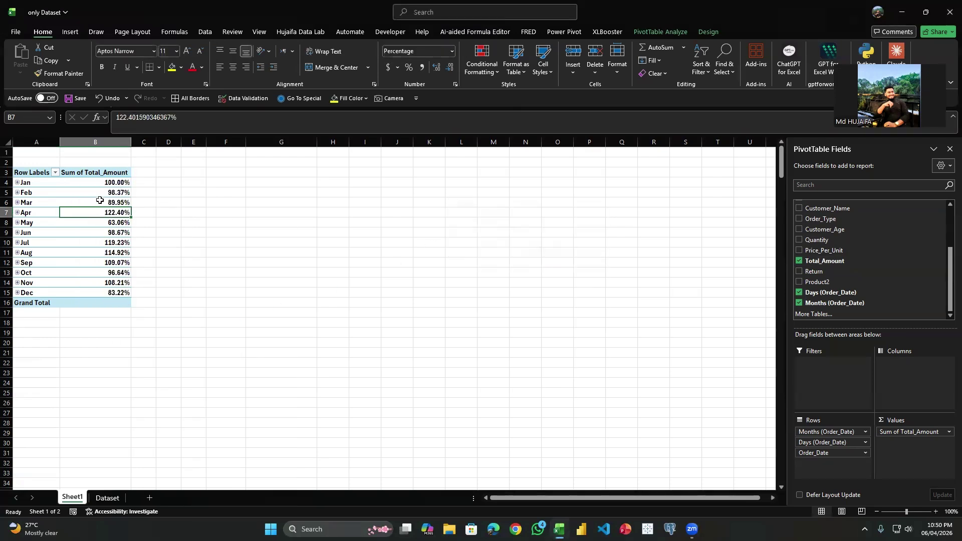
Reopen the % Of base field and base item settings for the monthly Total_Amount values.
right_click(100, 200)
mouse_move(190, 344)
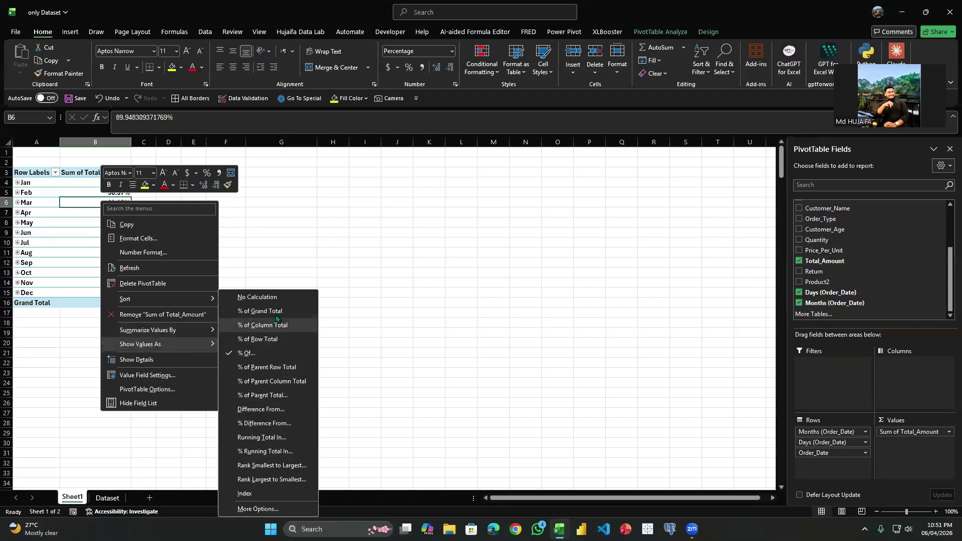
click(261, 353)
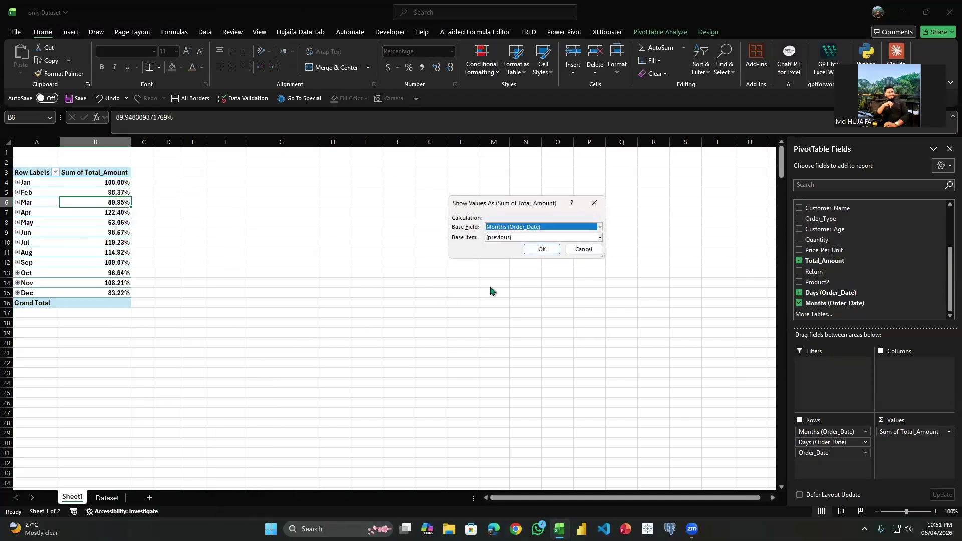
Show Total_Amount as a percentage of the previous month, with Months (Order_Date) as base field and (previous) as base item.
click(510, 240)
click(551, 244)
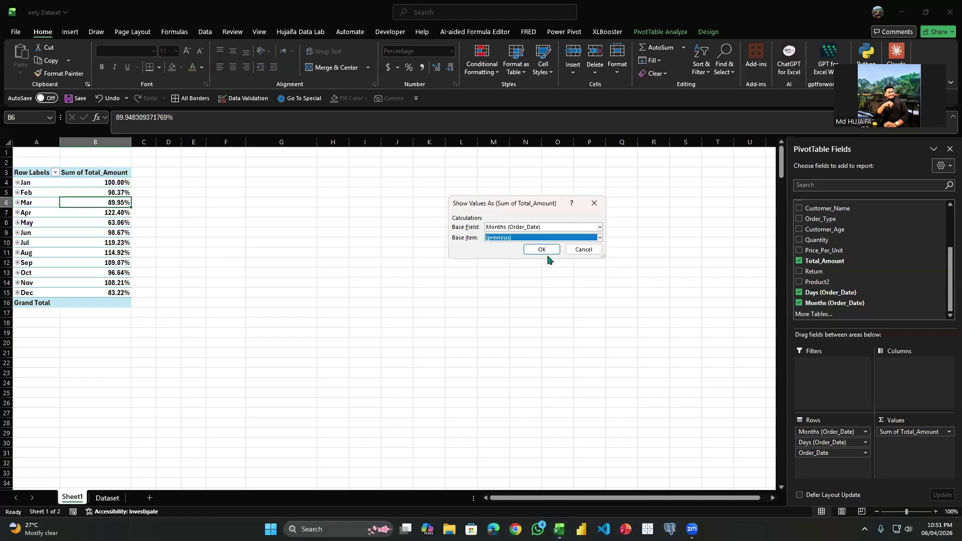
click(543, 250)
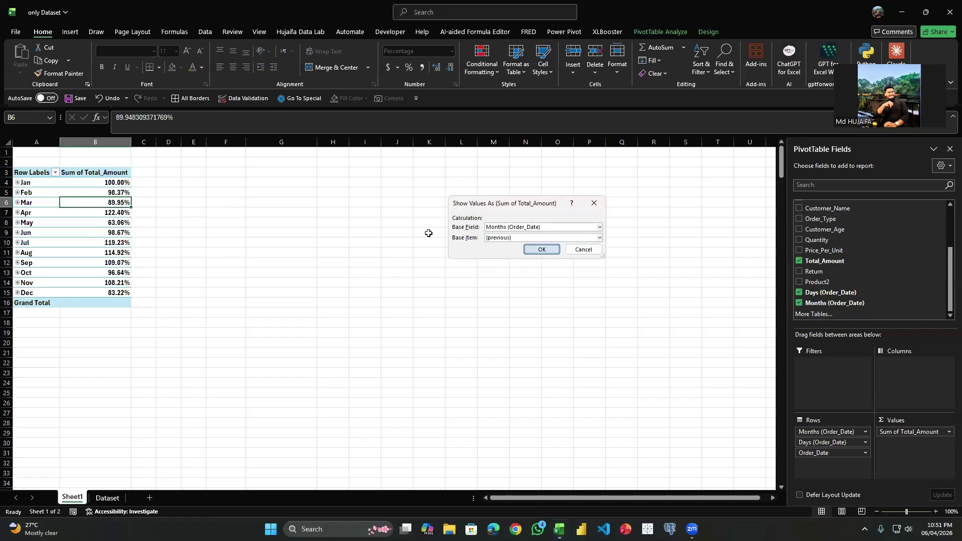
Examine the January to May percentages to compare each month's total with the previous month.
click(114, 182)
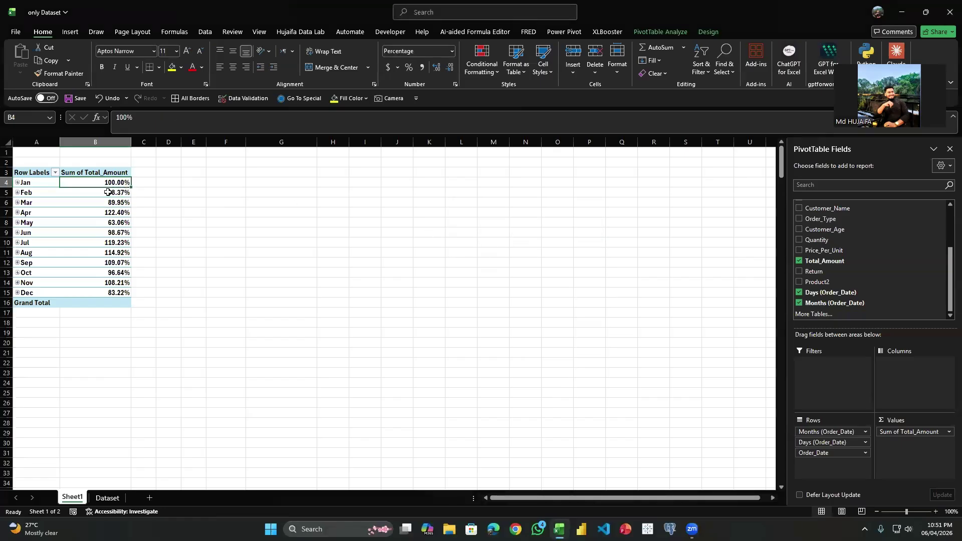
click(112, 195)
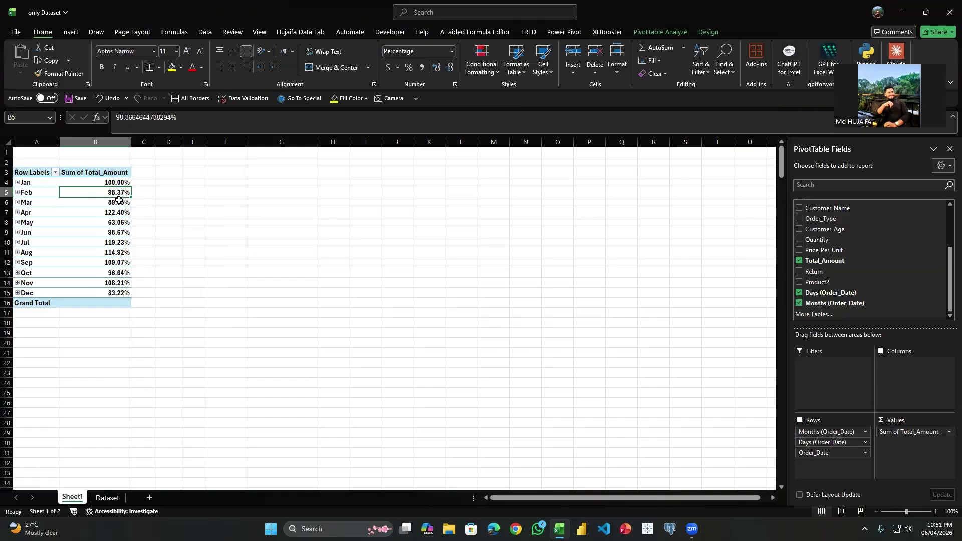
click(112, 205)
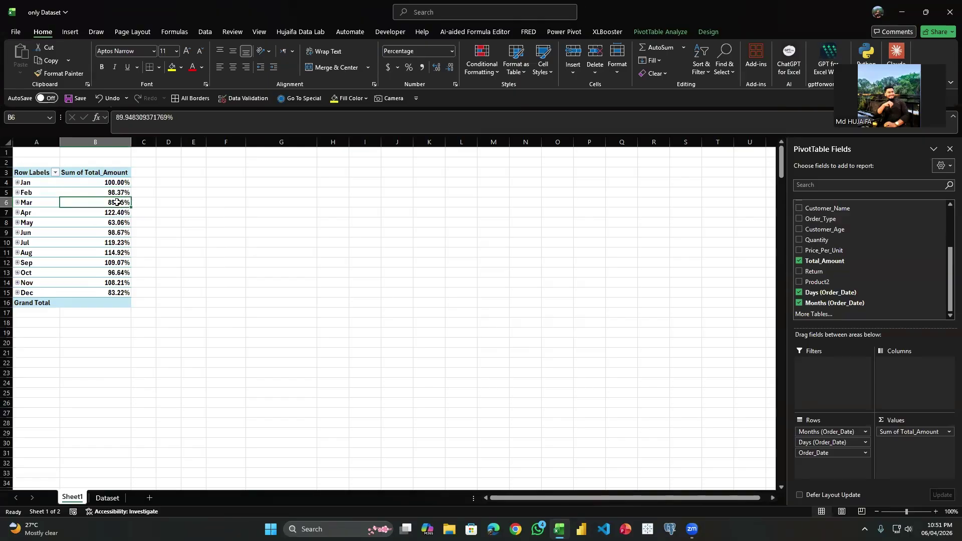
click(125, 213)
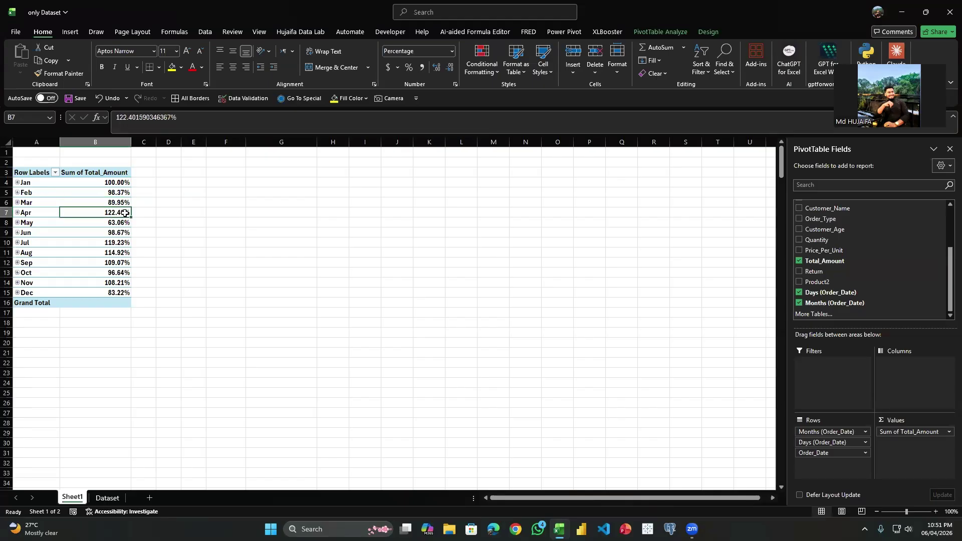
click(119, 203)
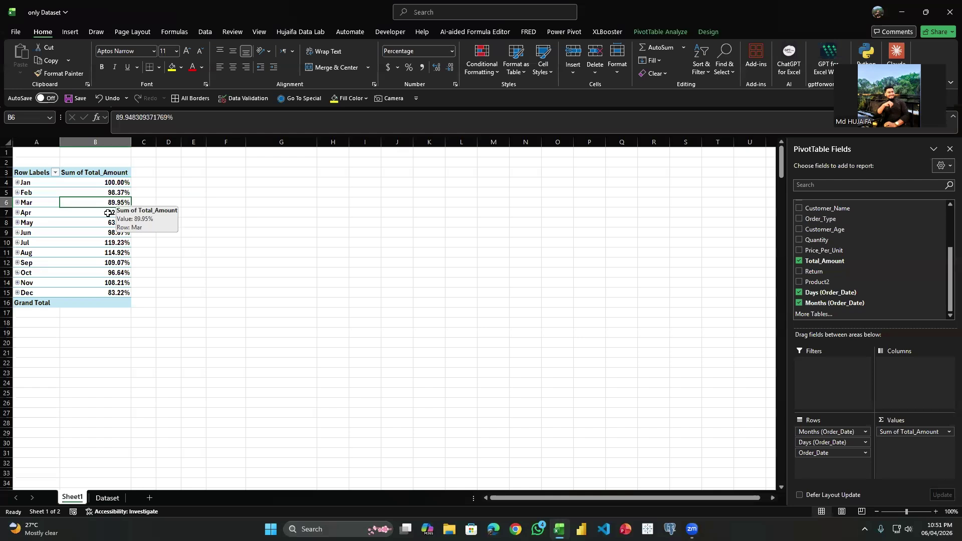
click(118, 222)
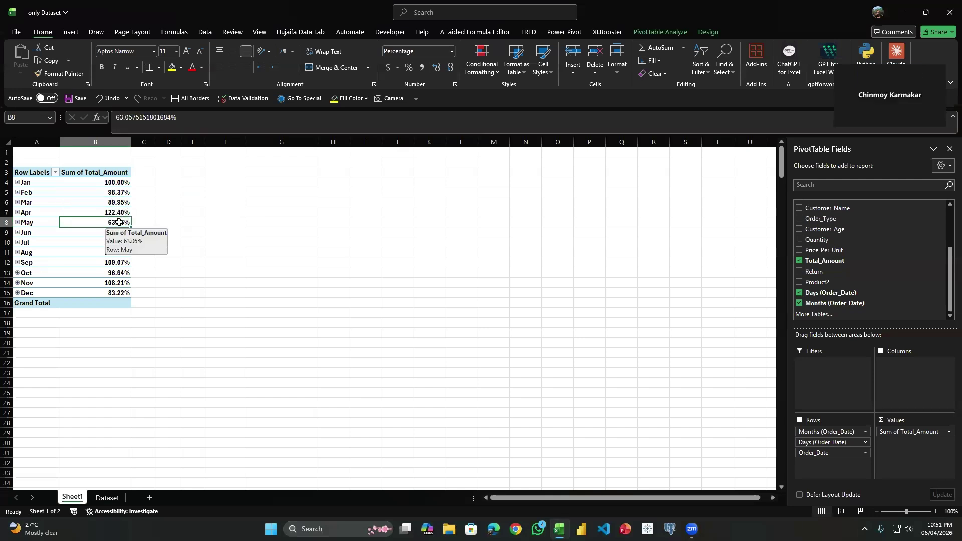
click(118, 214)
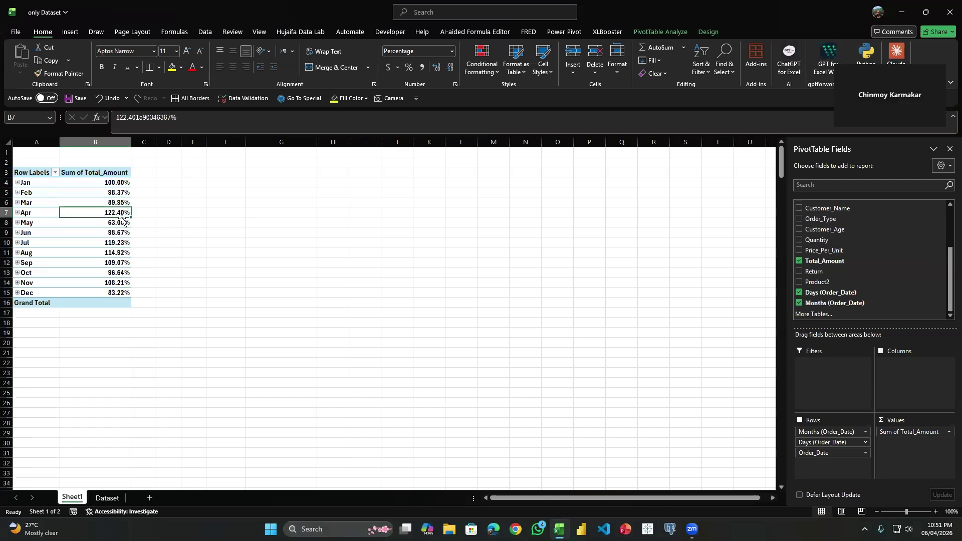
click(115, 222)
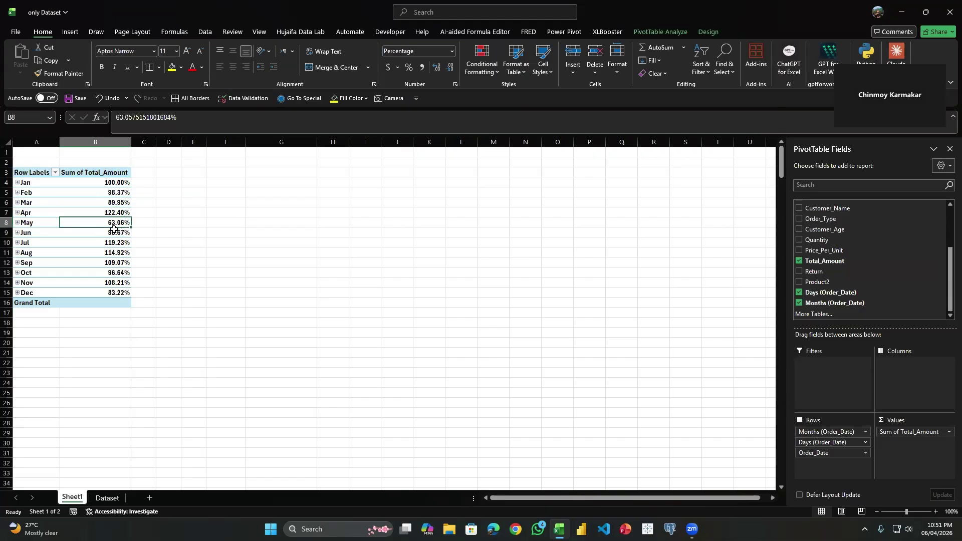
Show Total_Amount with the % Of calculation, using Months (Order_Date) as base field and (next) as base item.
right_click(107, 202)
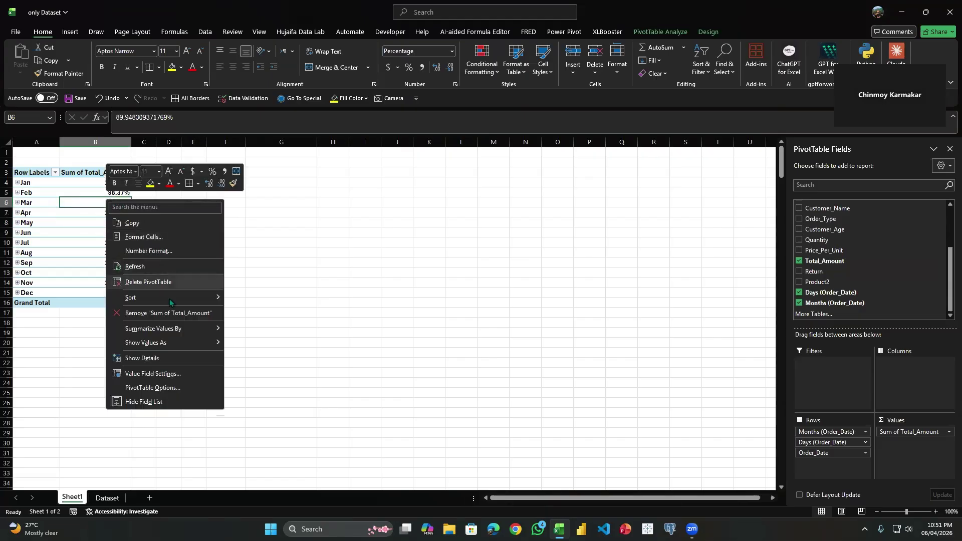
mouse_move(174, 342)
click(266, 352)
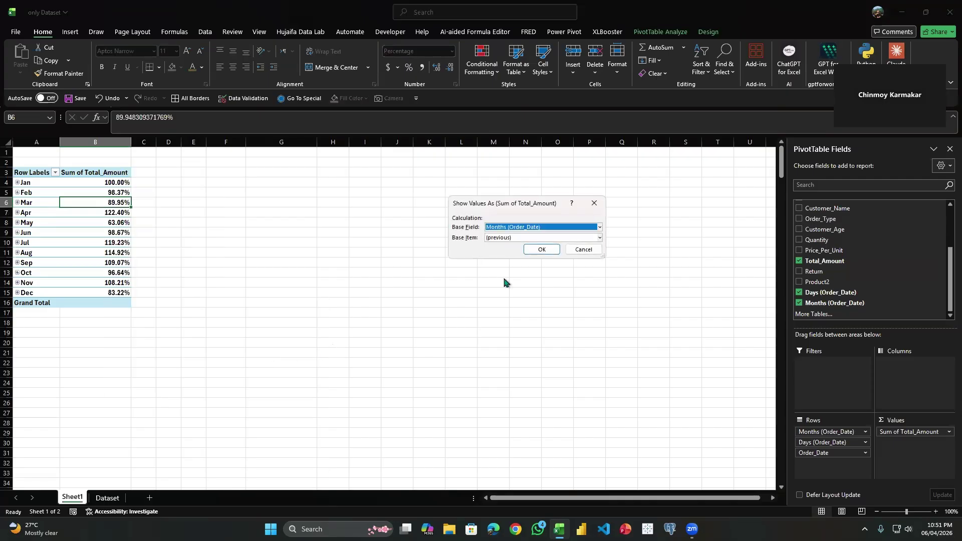
click(504, 238)
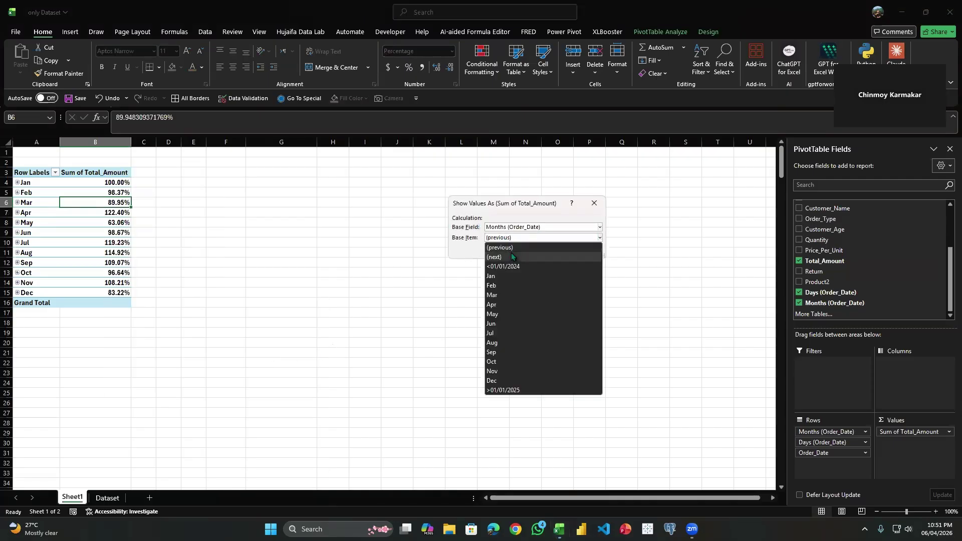
click(511, 257)
click(542, 252)
Examine the January to April percentages to compare each month's total with the following month.
drag(115, 183, 115, 190)
click(105, 199)
click(111, 194)
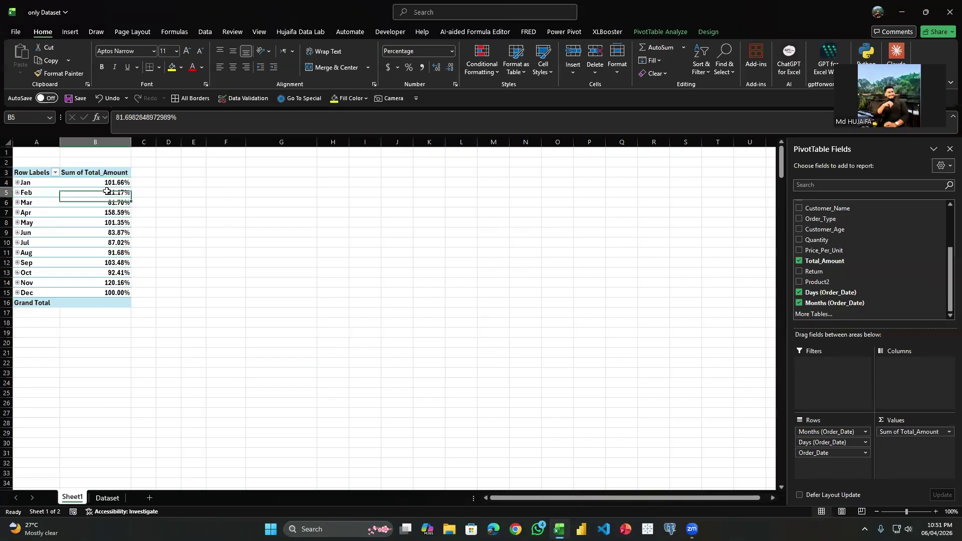
click(113, 183)
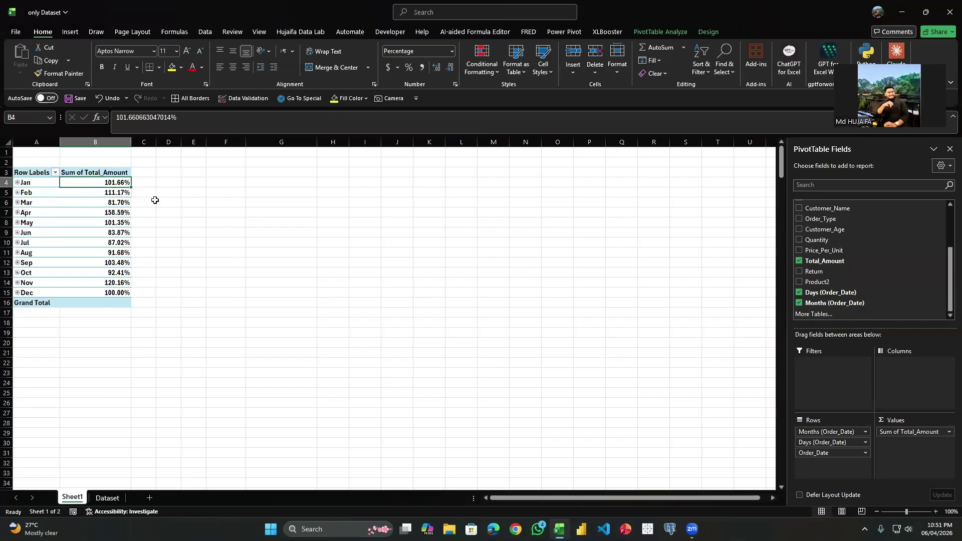
click(110, 203)
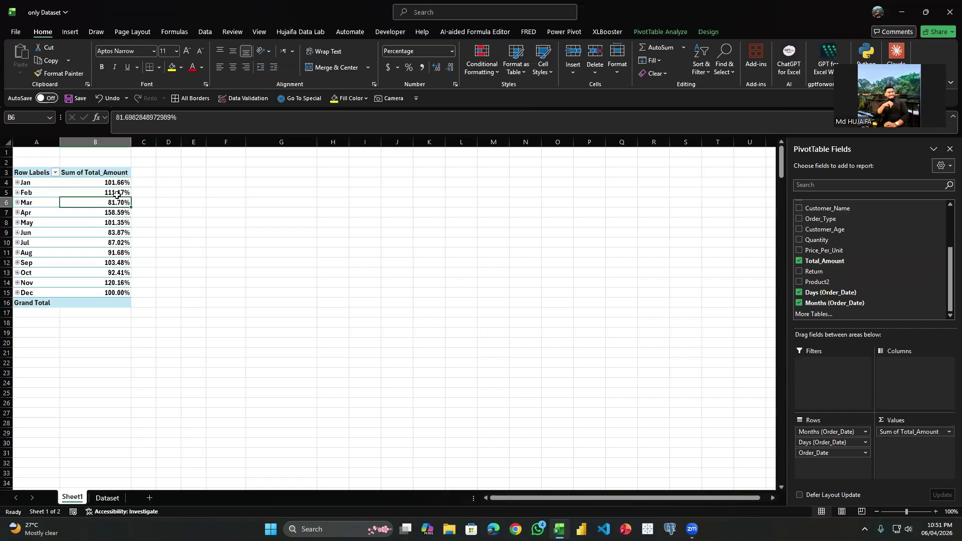
click(116, 195)
click(118, 201)
click(115, 193)
click(107, 213)
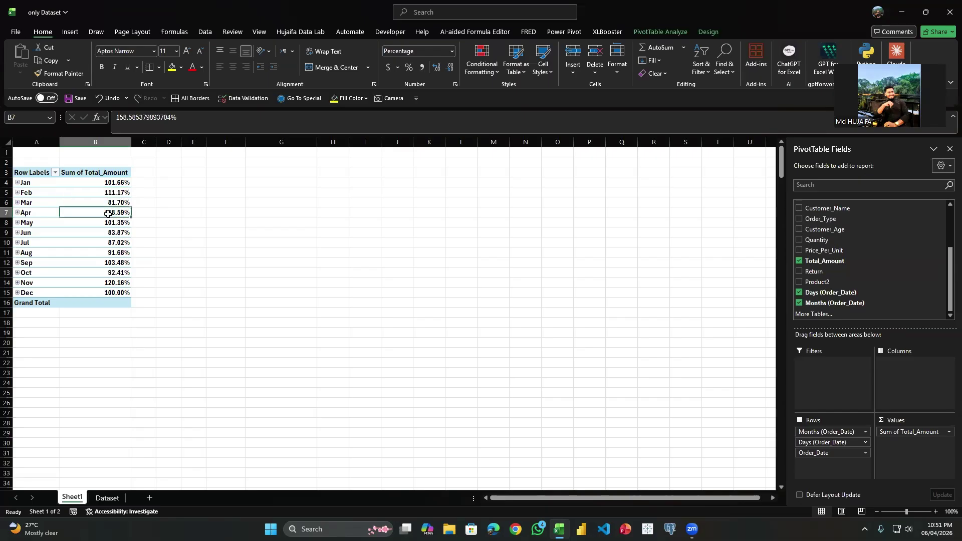
right_click(95, 227)
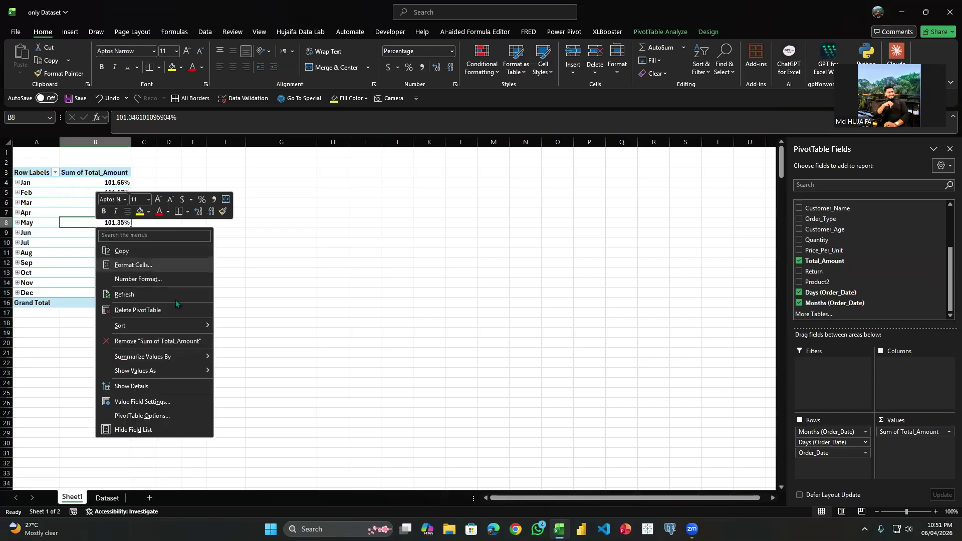
click(780, 147)
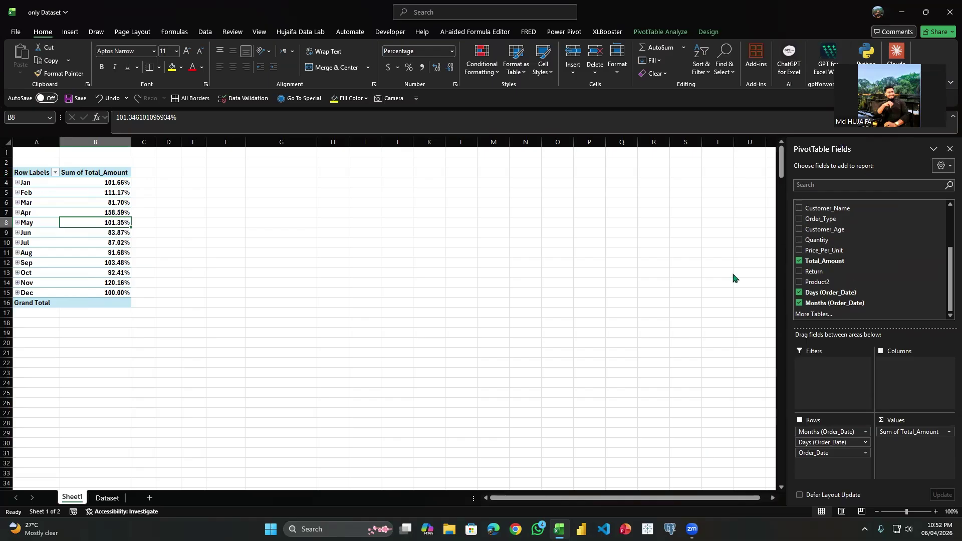
right_click(95, 270)
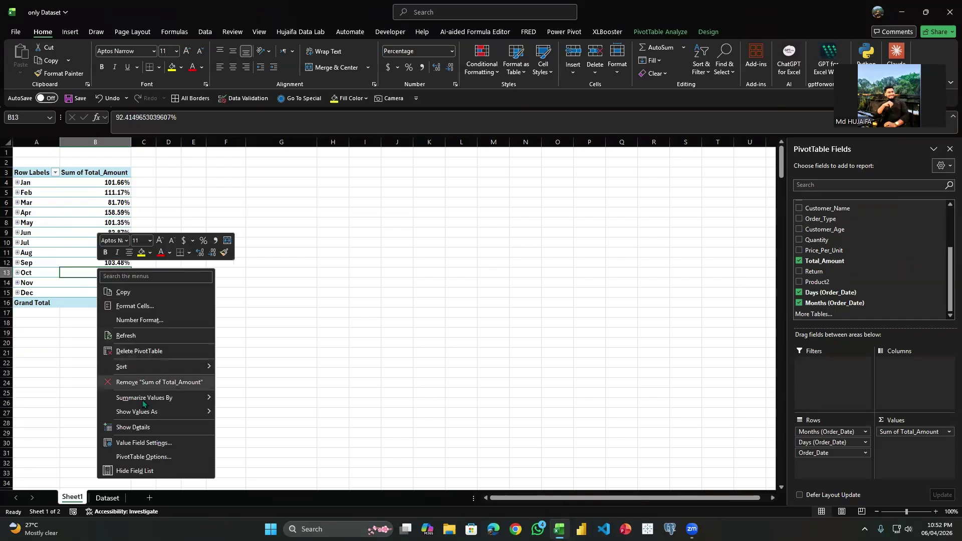
mouse_move(151, 413)
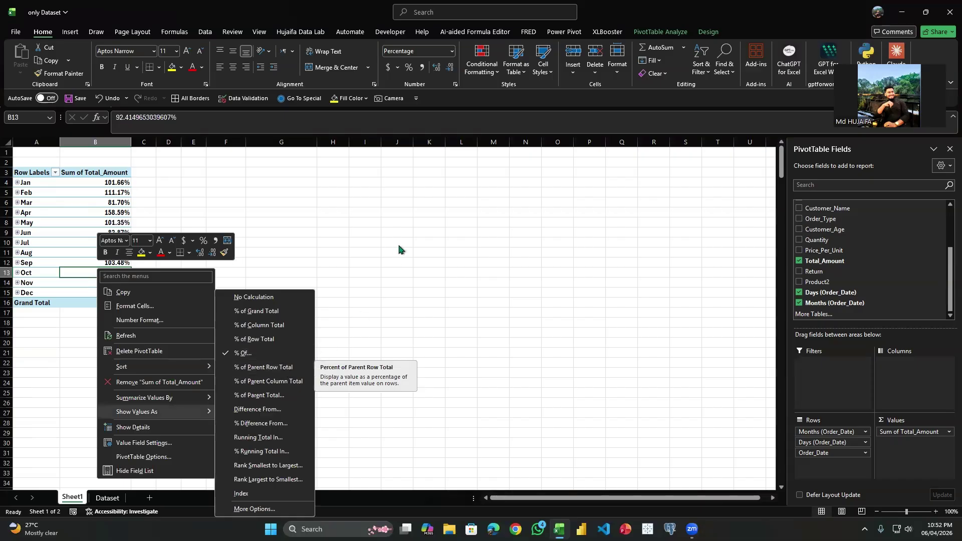
key(Escape)
Clear the pivot table by removing Total_Amount, Months (Order_Date), Days (Order_Date) and Order_Date.
click(125, 203)
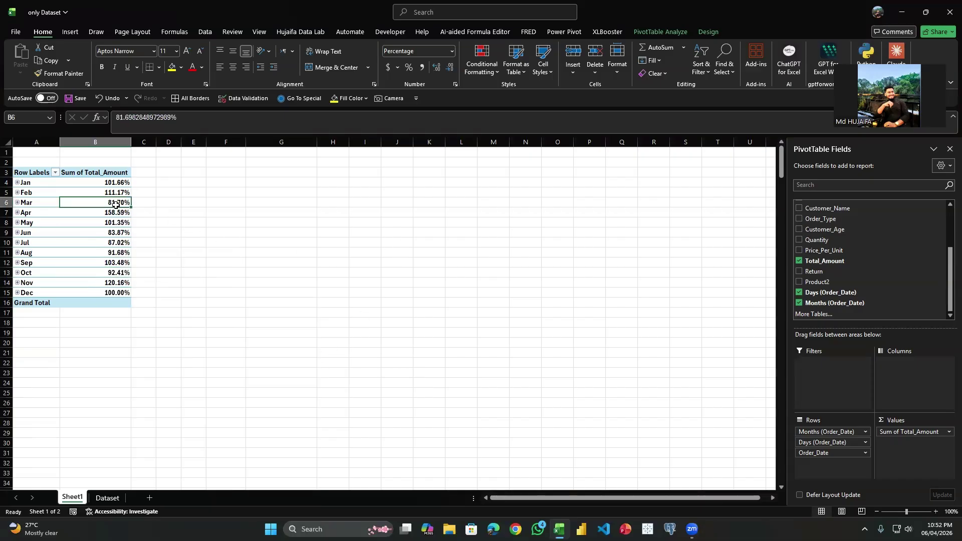
click(799, 260)
click(799, 302)
click(800, 292)
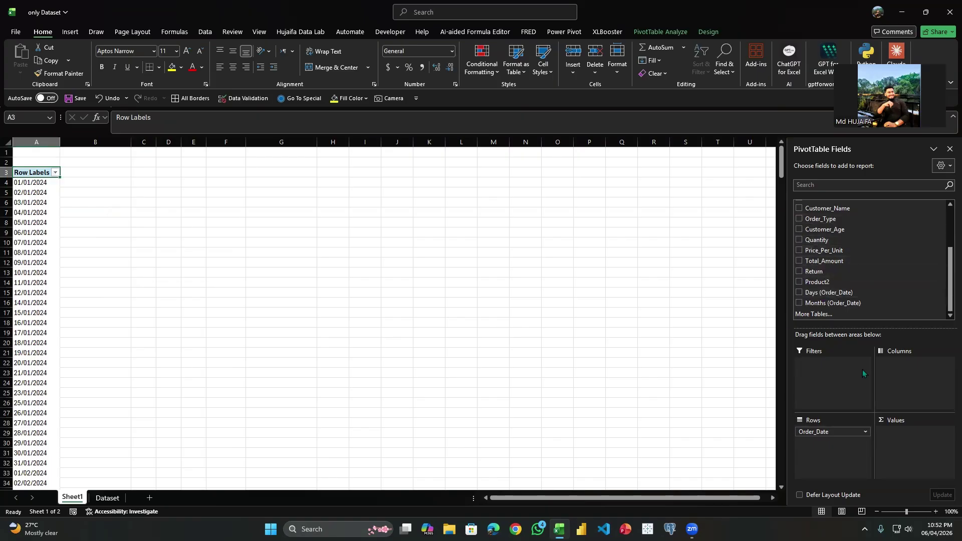
drag(837, 430, 802, 260)
scroll(822, 255, up, 3)
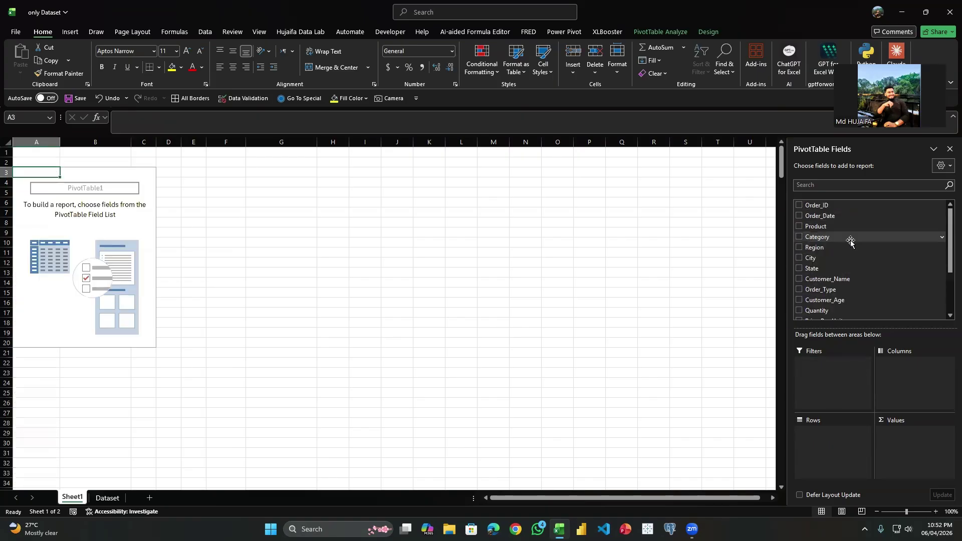
Build the pivot table with Region above Product in the rows and the sum of Total_Amount as values.
click(799, 226)
drag(812, 250, 824, 430)
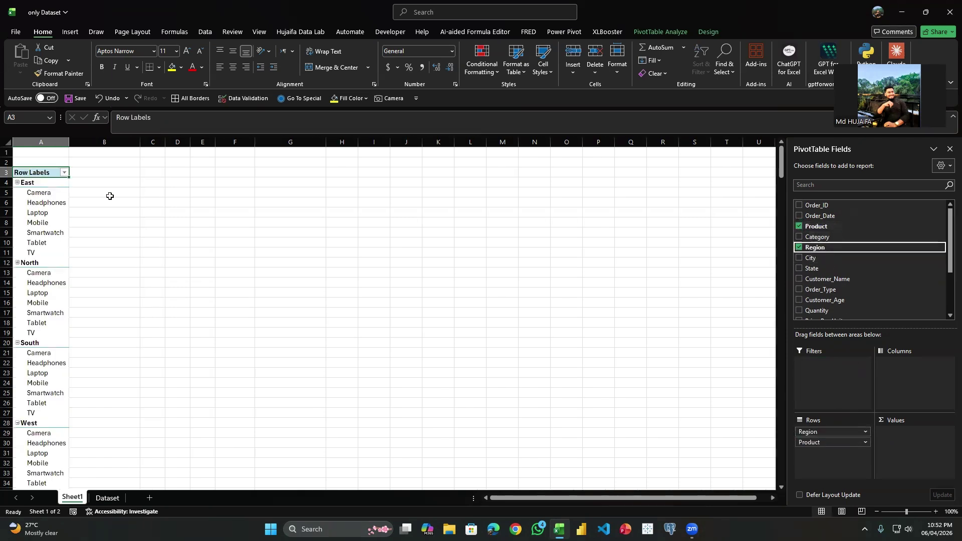
scroll(833, 303, down, 3)
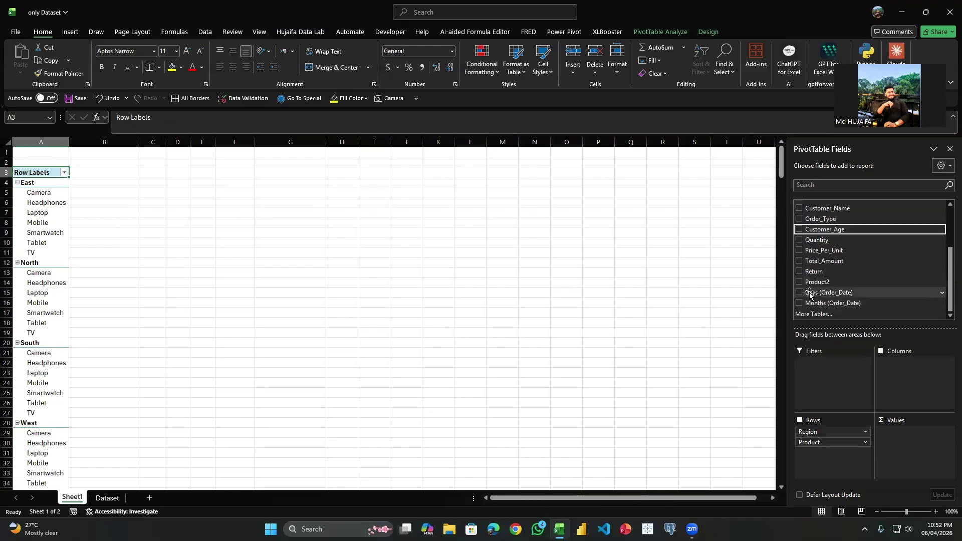
drag(821, 261, 900, 426)
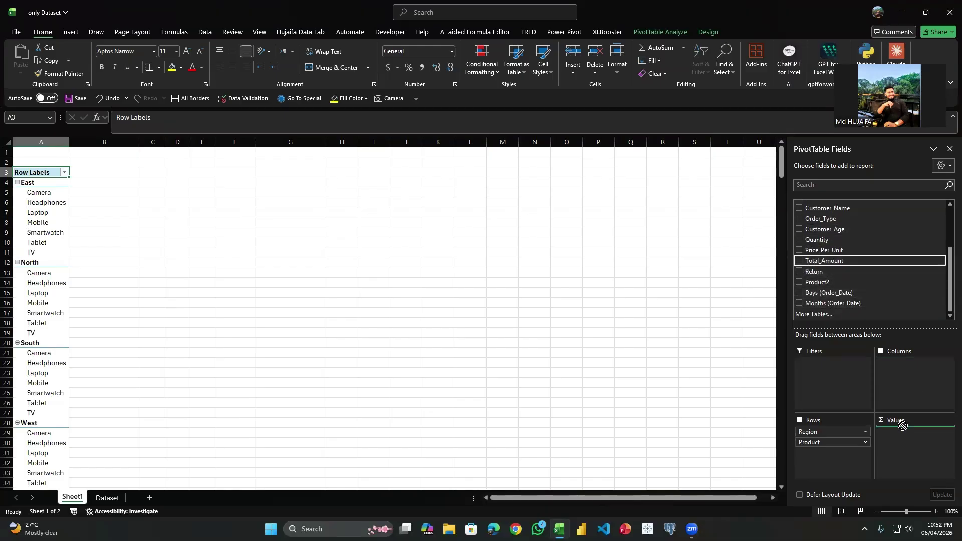
Show the Total_Amount values as % of Parent Row Total.
right_click(108, 193)
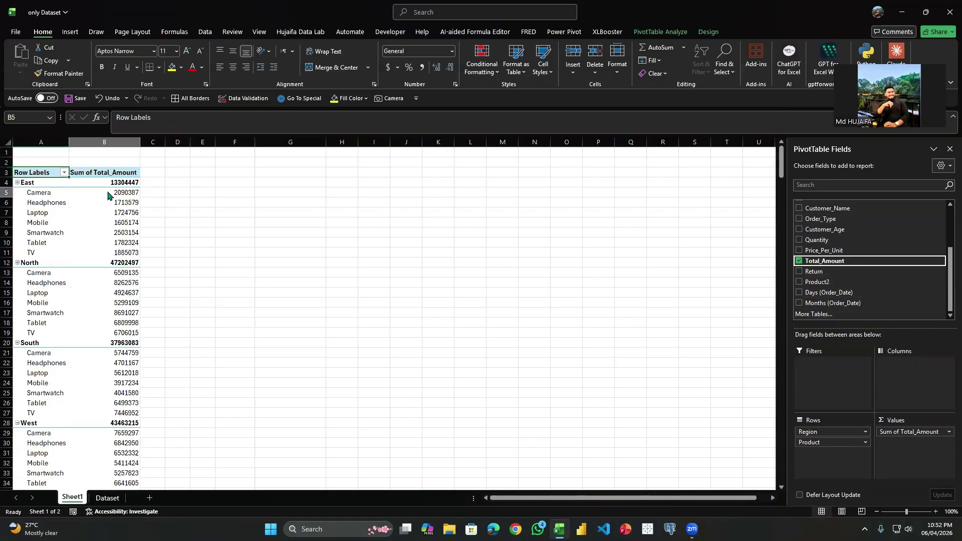
mouse_move(174, 337)
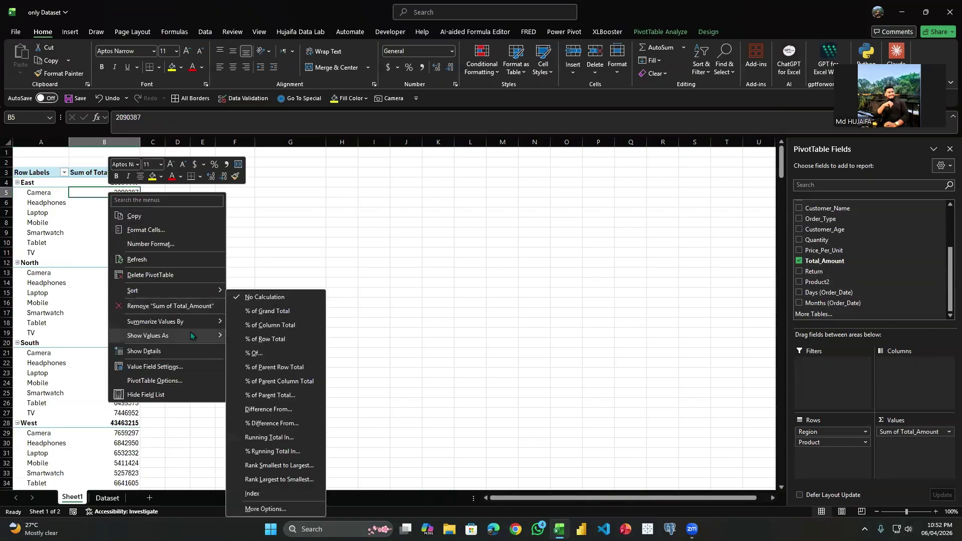
click(285, 375)
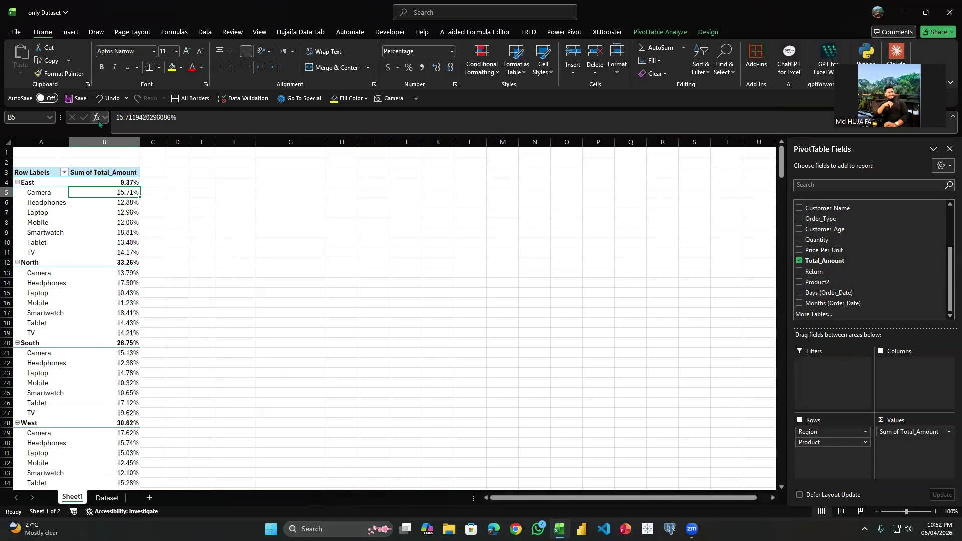
Collapse the entire field so that only the region rows remain in the pivot table.
right_click(86, 204)
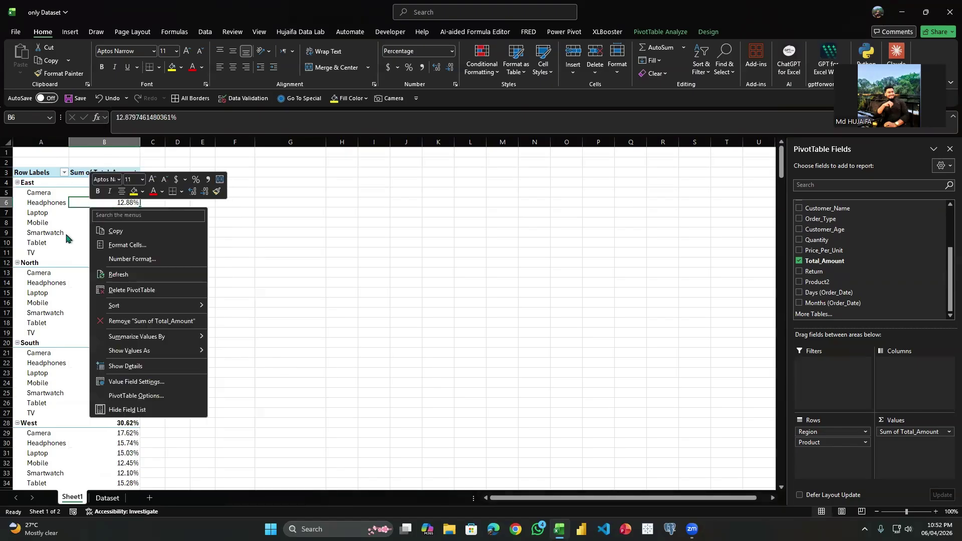
right_click(36, 190)
mouse_move(80, 317)
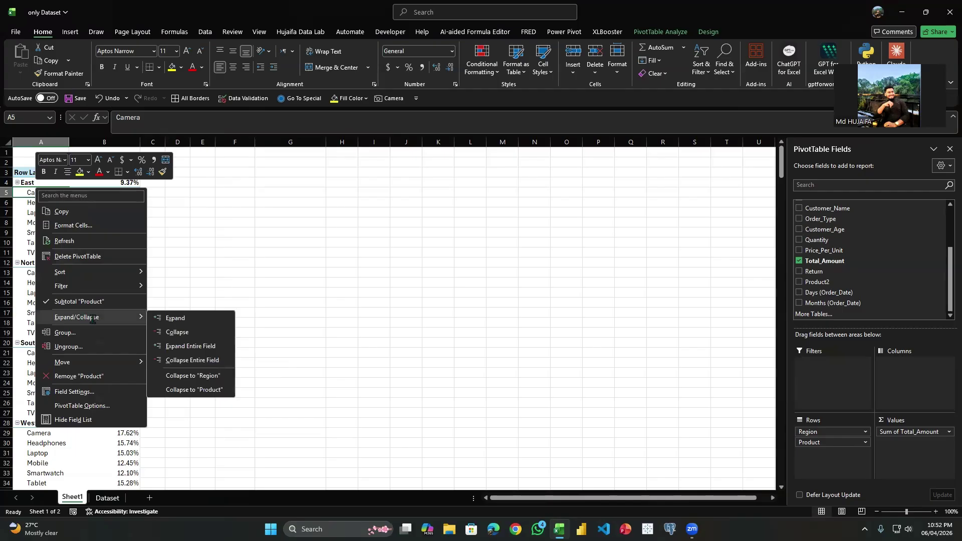
click(200, 360)
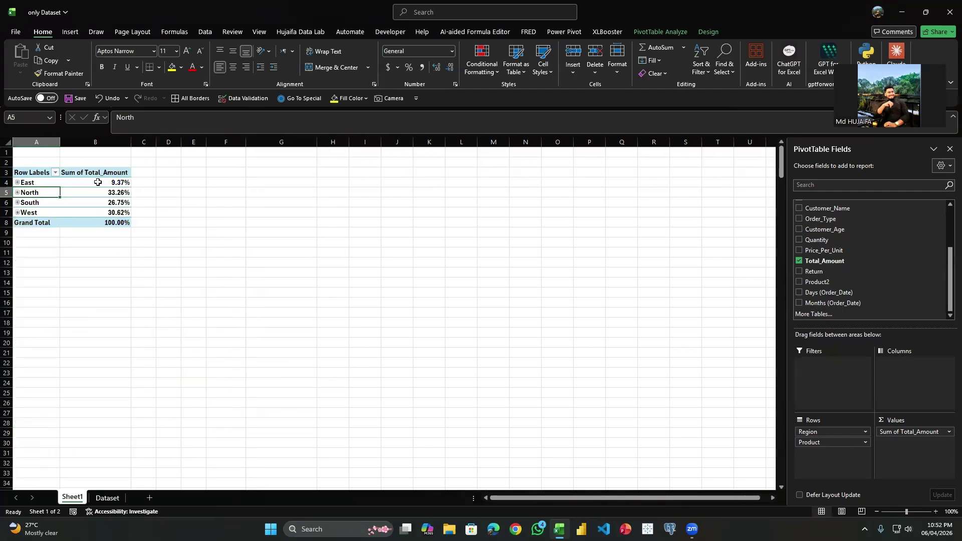
Check the four region percentages together and expand the East region to show its products.
drag(97, 182, 100, 211)
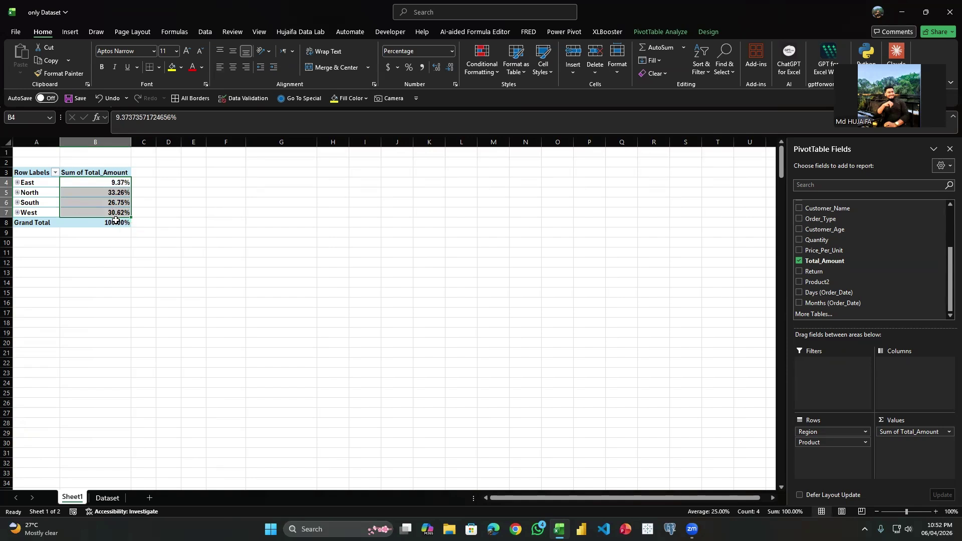
click(17, 183)
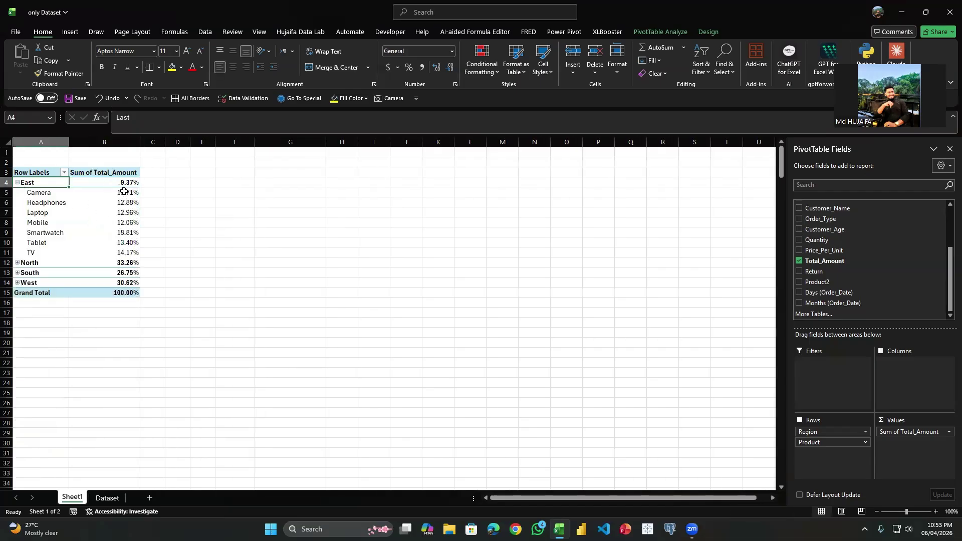
Check the East product percentages together, then expand North to check its product percentages and collapse it again.
drag(130, 192, 133, 251)
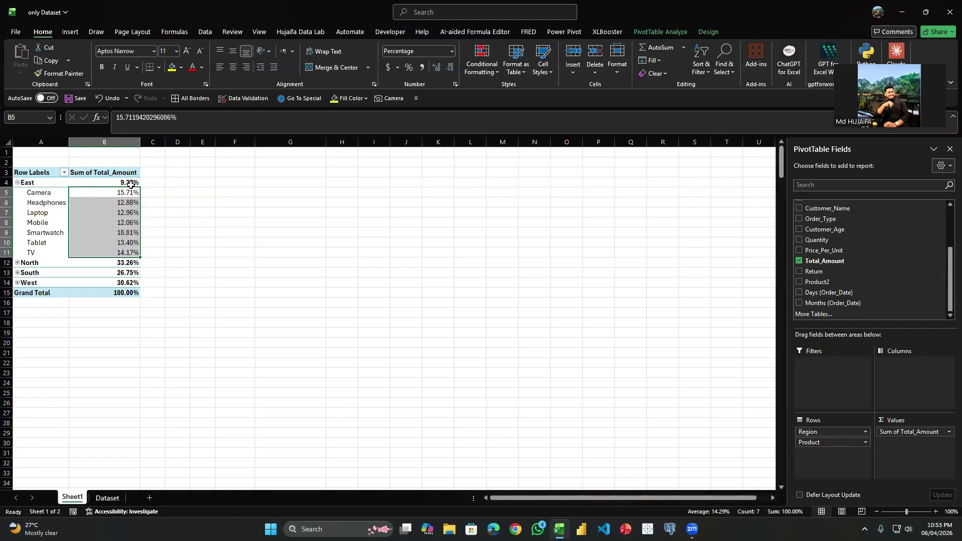
click(17, 263)
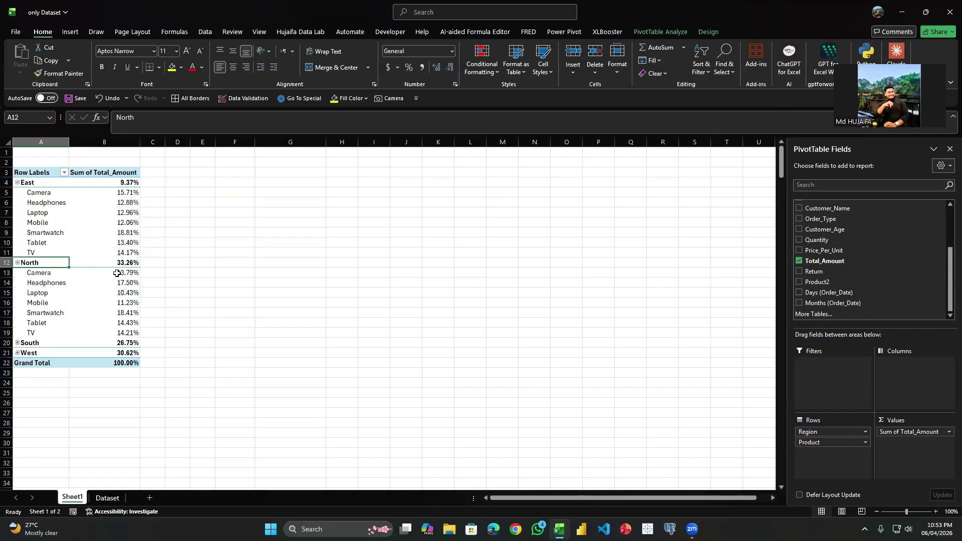
drag(117, 272, 128, 333)
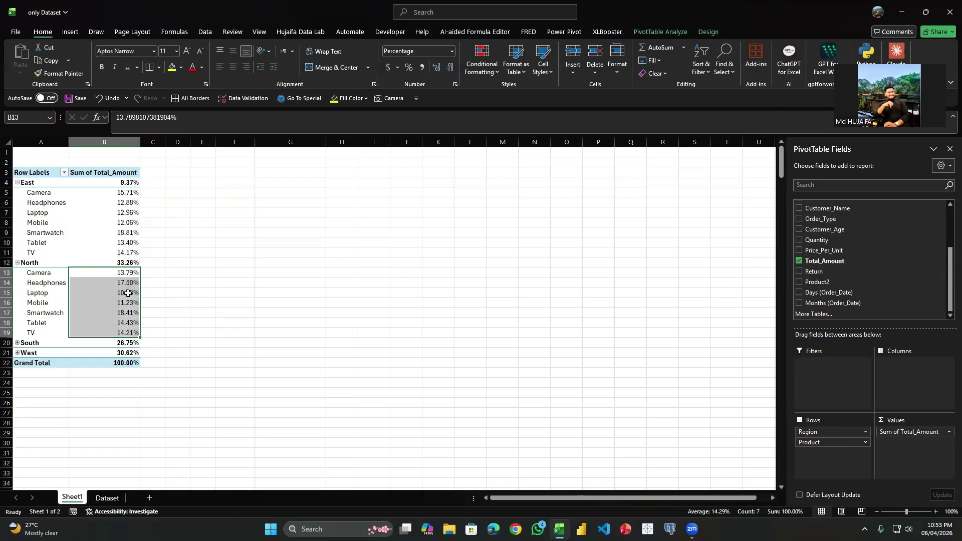
click(17, 262)
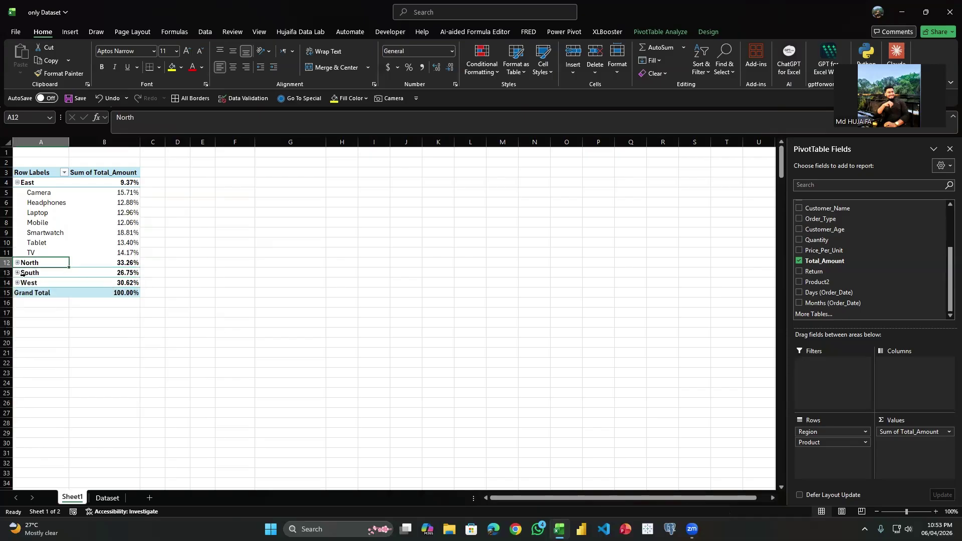
Expand the South and West regions and check the product percentages of each region together.
click(17, 275)
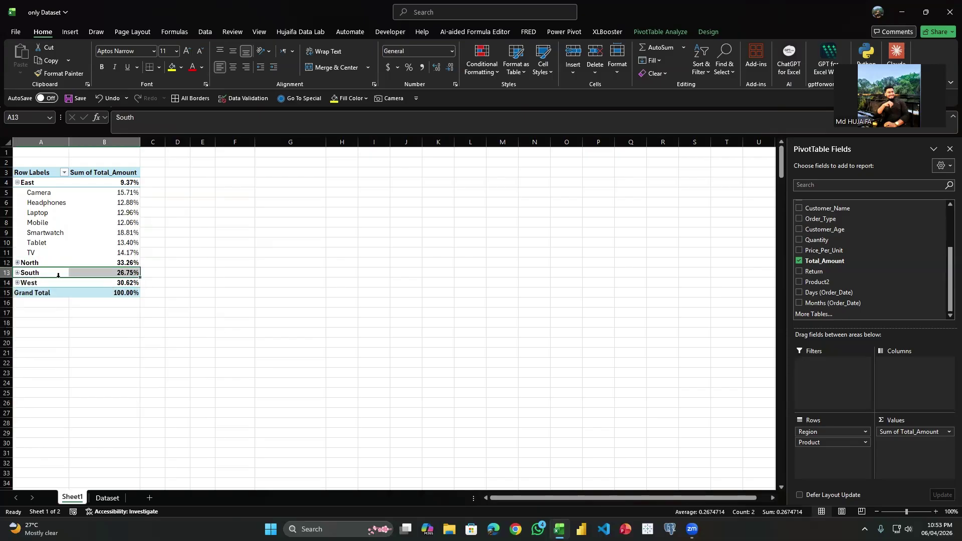
click(18, 273)
drag(109, 281, 127, 343)
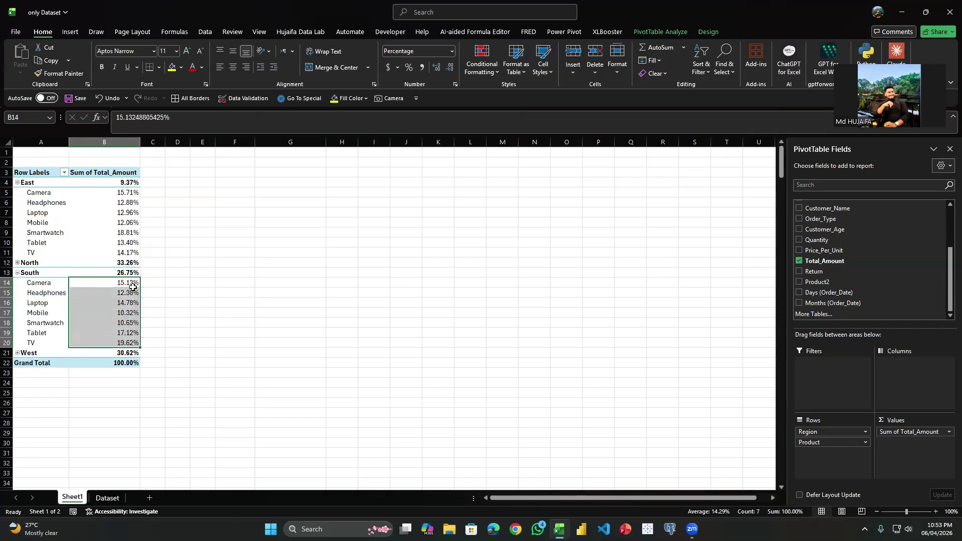
click(15, 353)
click(18, 354)
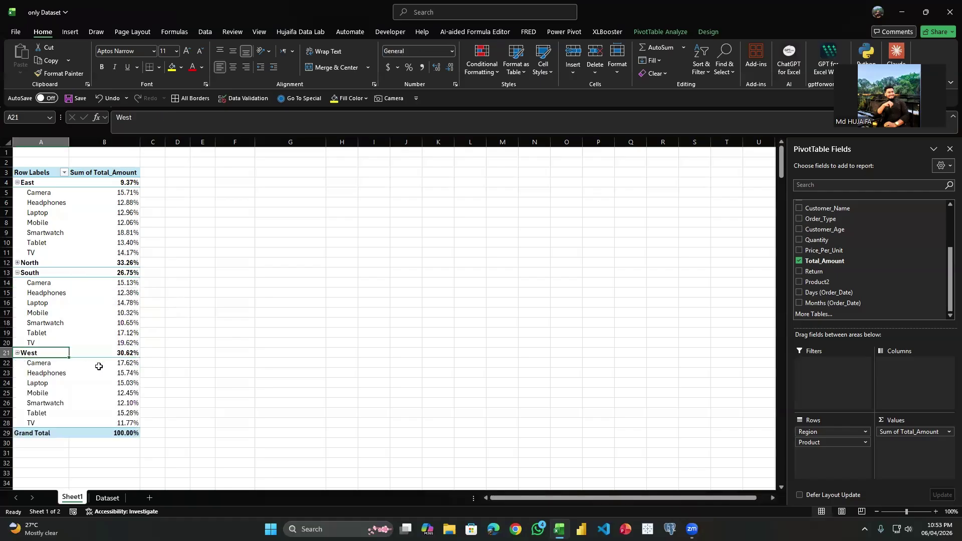
drag(114, 364, 126, 424)
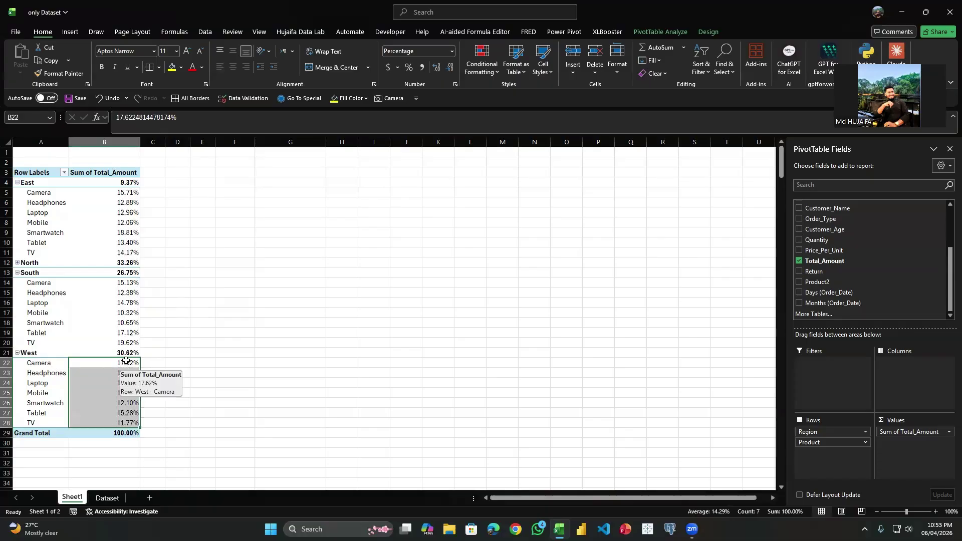
right_click(119, 223)
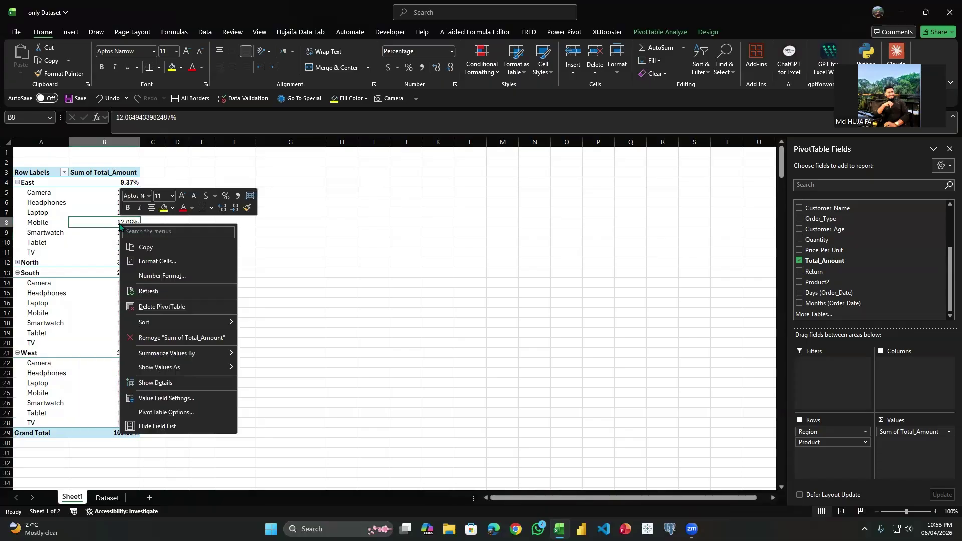
mouse_move(180, 367)
mouse_move(213, 371)
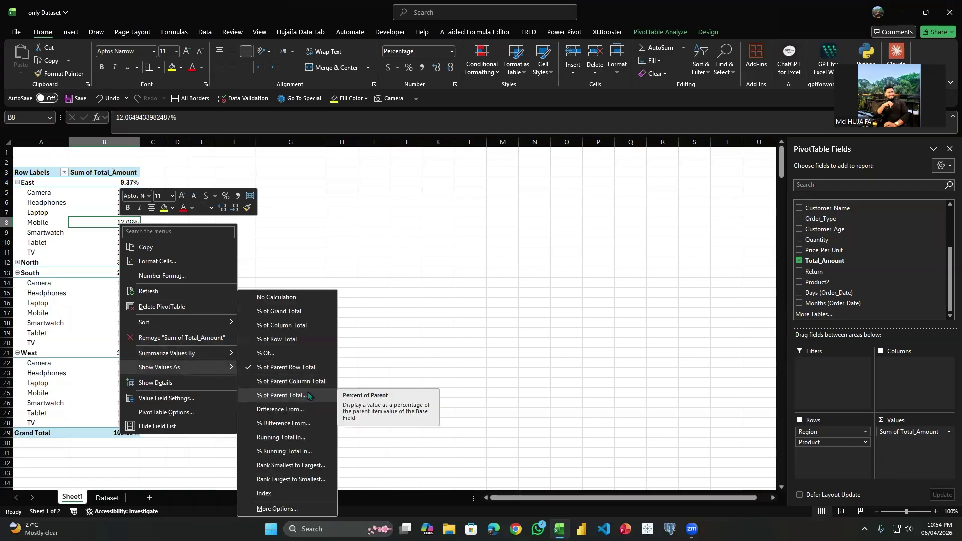
click(406, 348)
right_click(129, 212)
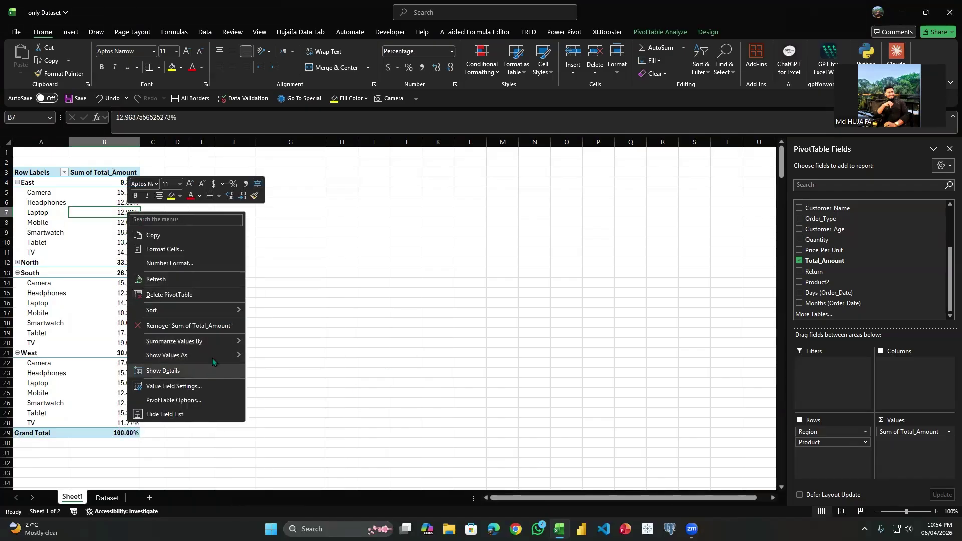
mouse_move(220, 335)
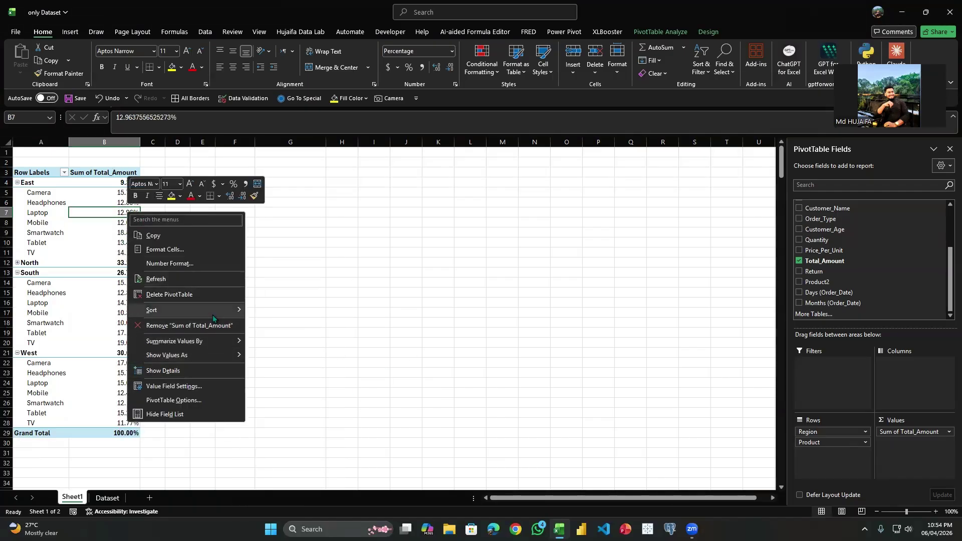
key(Escape)
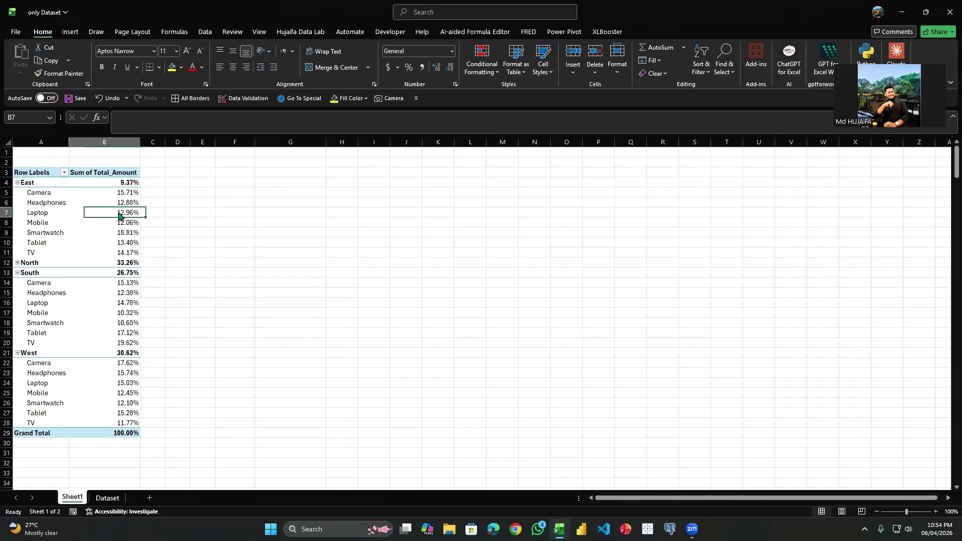
right_click(120, 213)
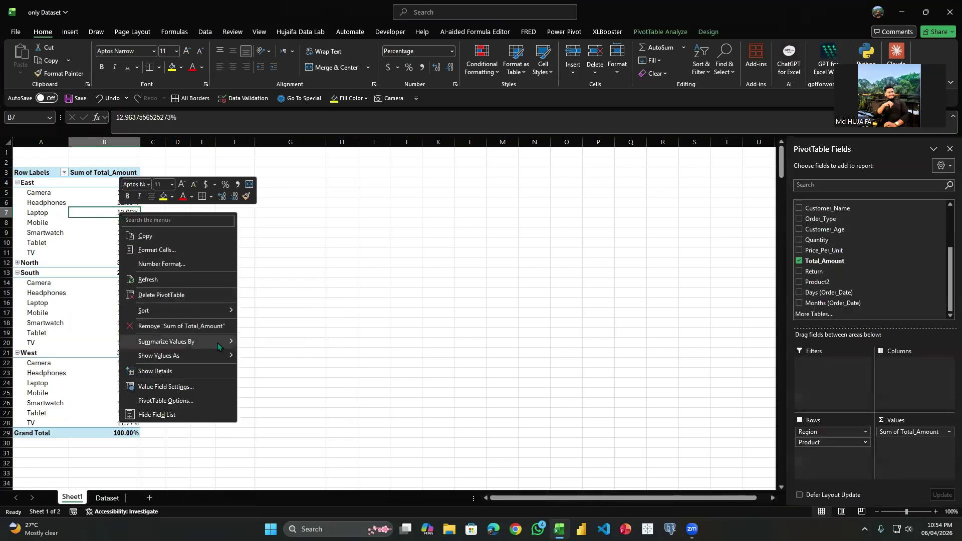
click(944, 458)
drag(910, 433, 872, 341)
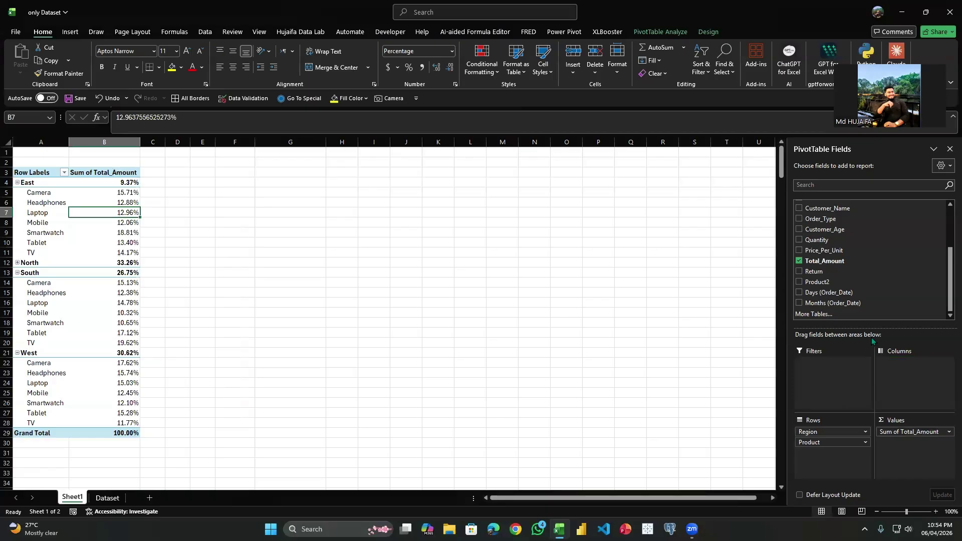
Show the Total_Amount values as Difference From, with Product as base field and Camera as base item.
right_click(116, 252)
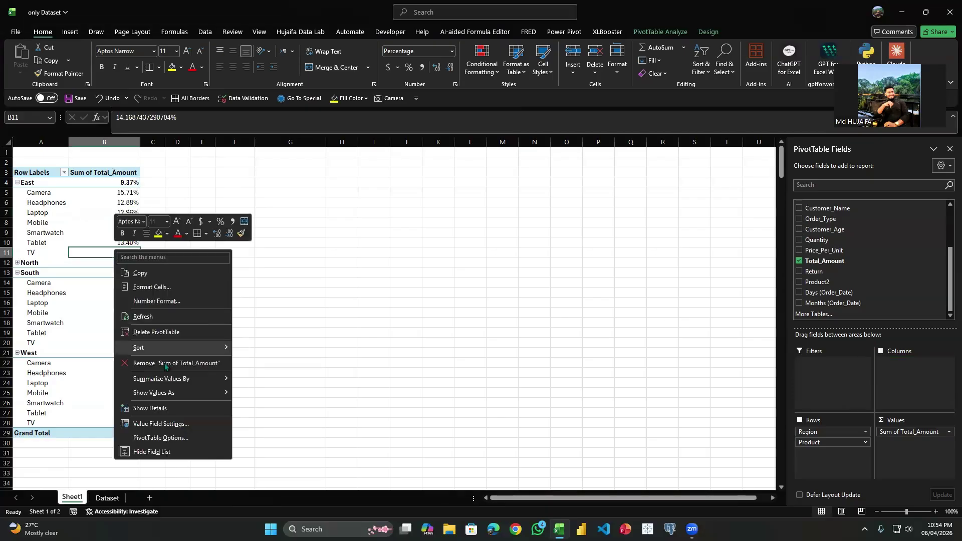
mouse_move(175, 394)
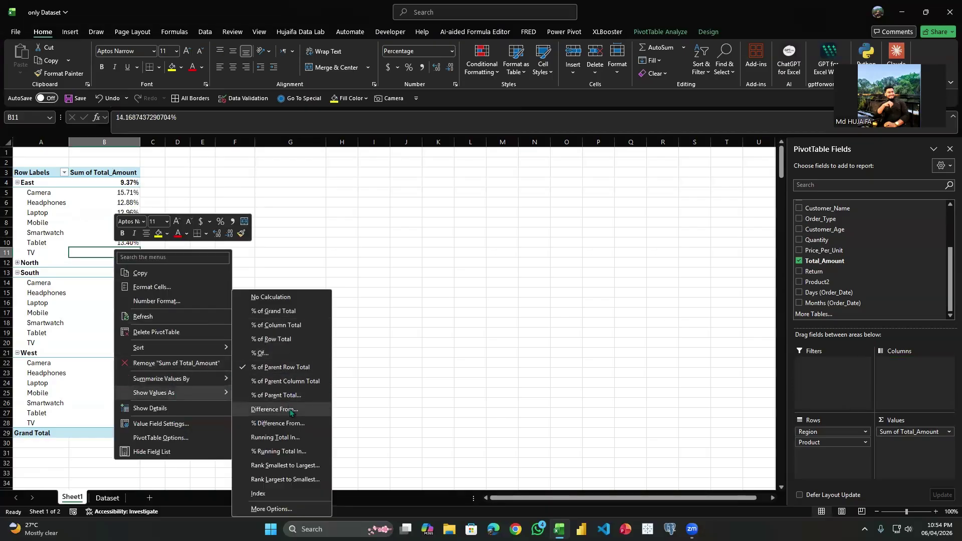
click(266, 409)
click(504, 238)
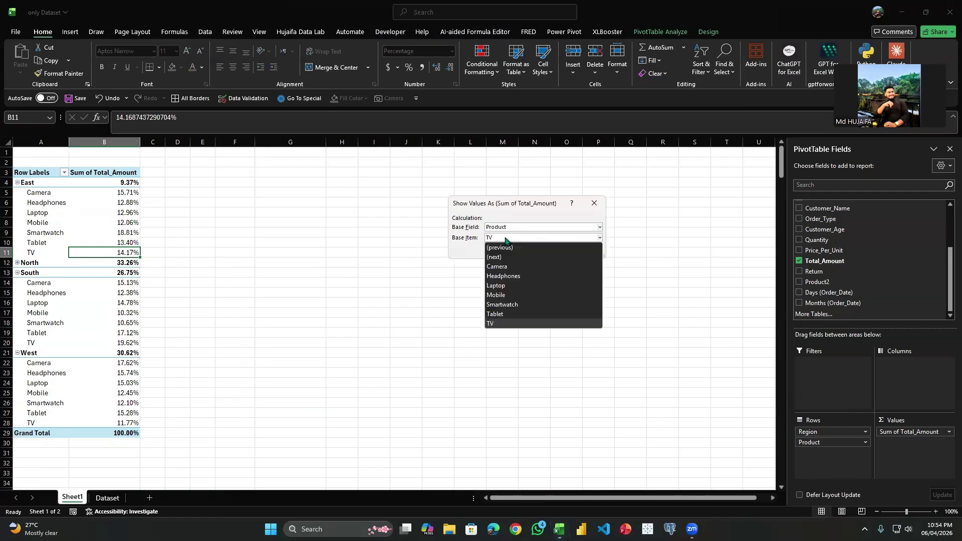
click(506, 270)
click(540, 248)
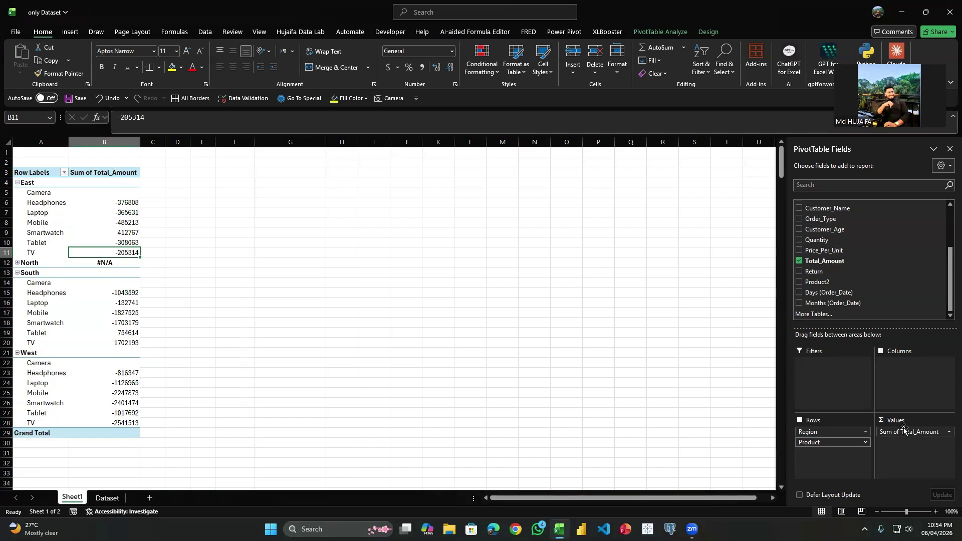
Remove the Region field from the rows so that only Product remains there.
click(844, 441)
click(843, 442)
drag(840, 432, 825, 267)
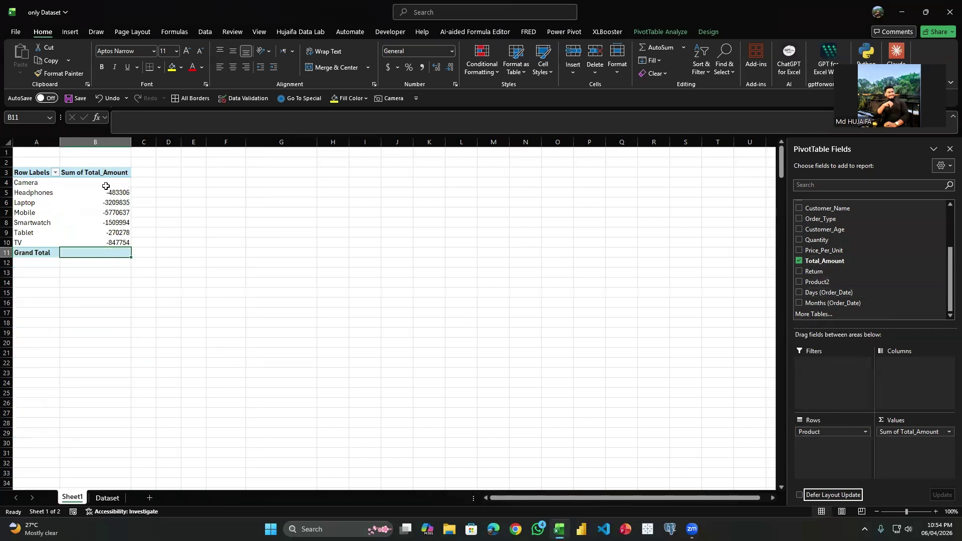
Reapply the Difference From calculation to the product-only pivot table, keeping Product as base field and Camera as base item.
right_click(100, 192)
key(Escape)
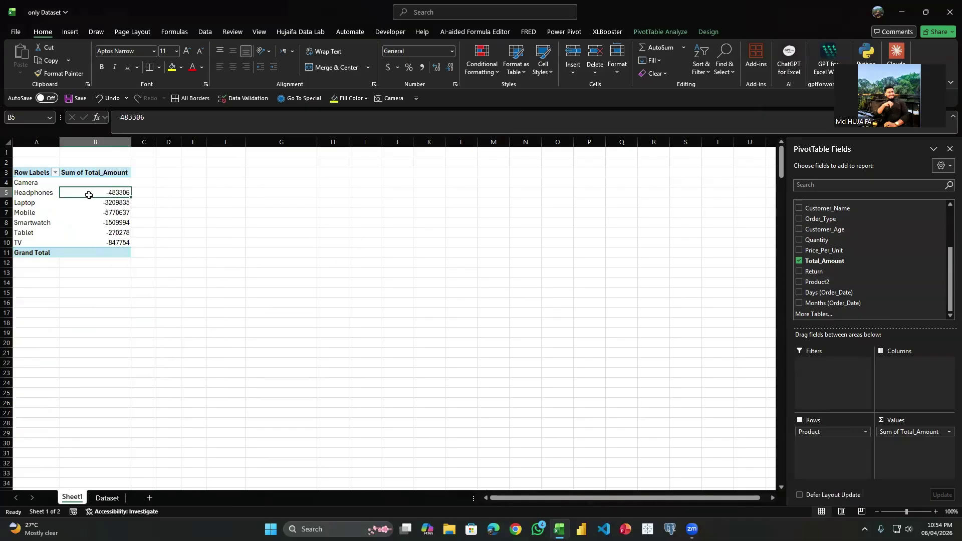
right_click(117, 193)
mouse_move(165, 333)
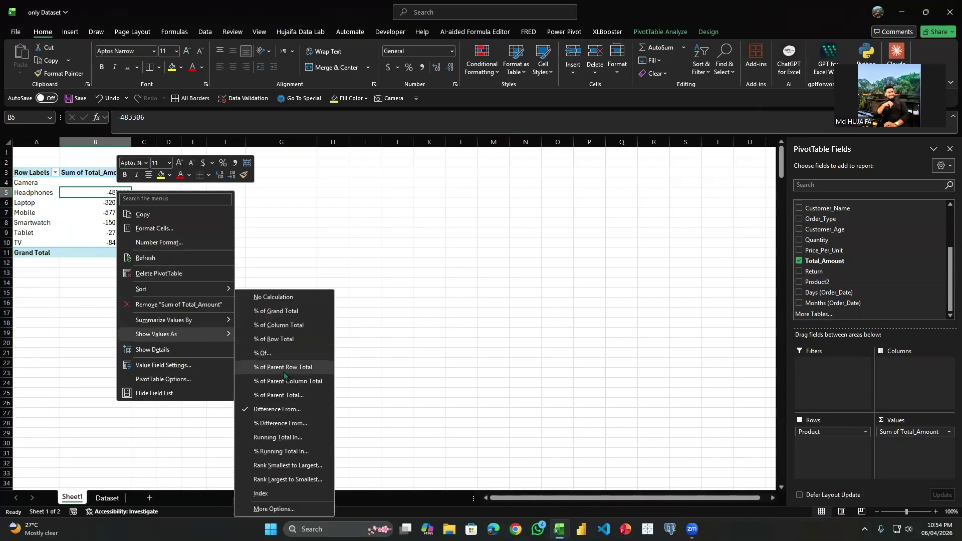
click(278, 409)
drag(493, 202, 283, 158)
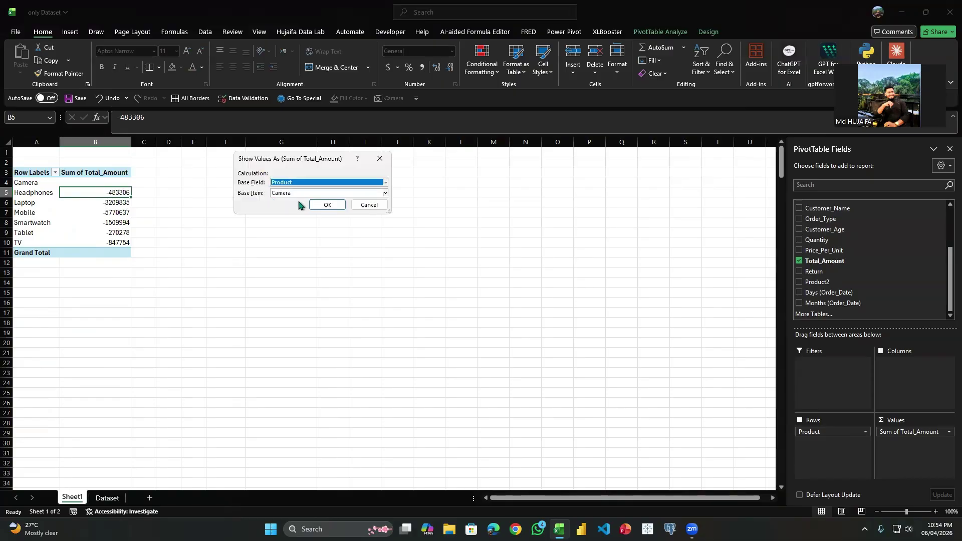
click(299, 193)
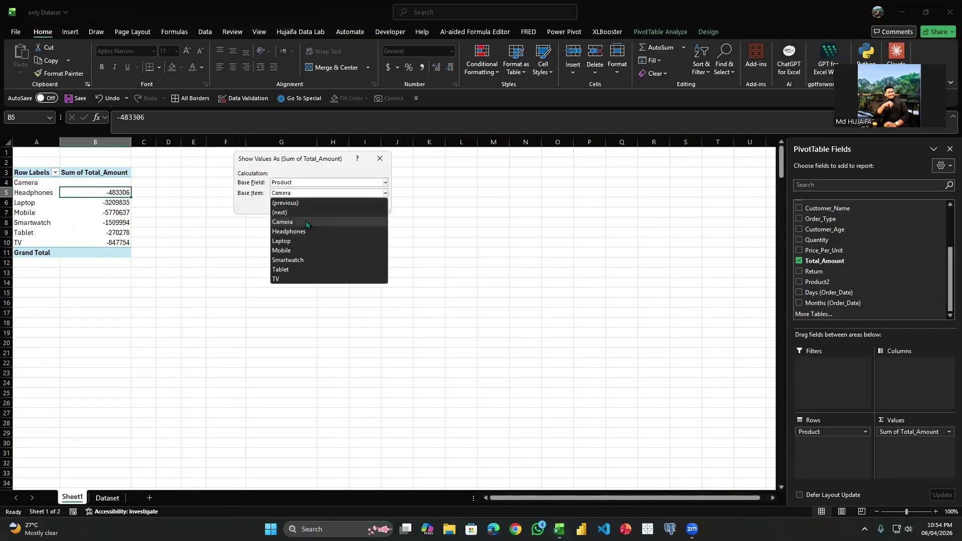
click(307, 221)
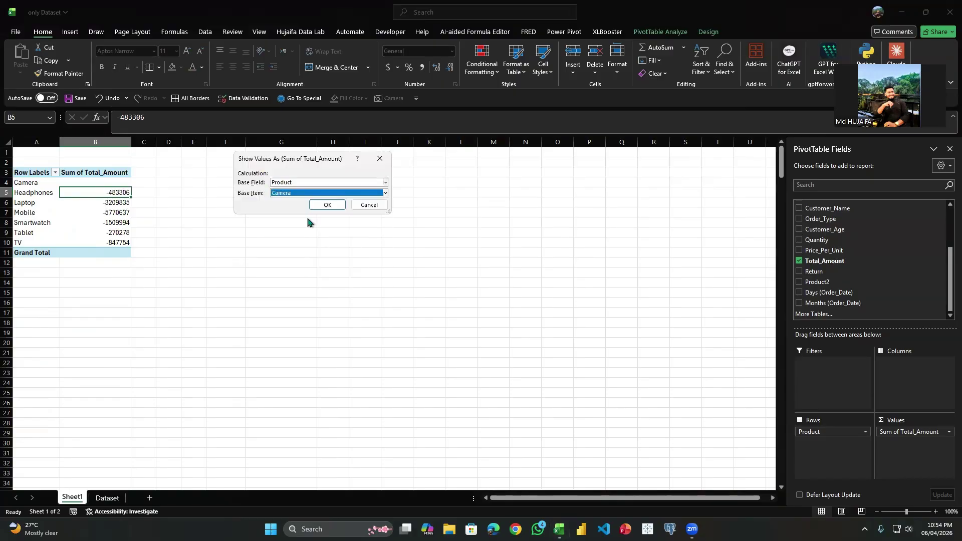
click(319, 205)
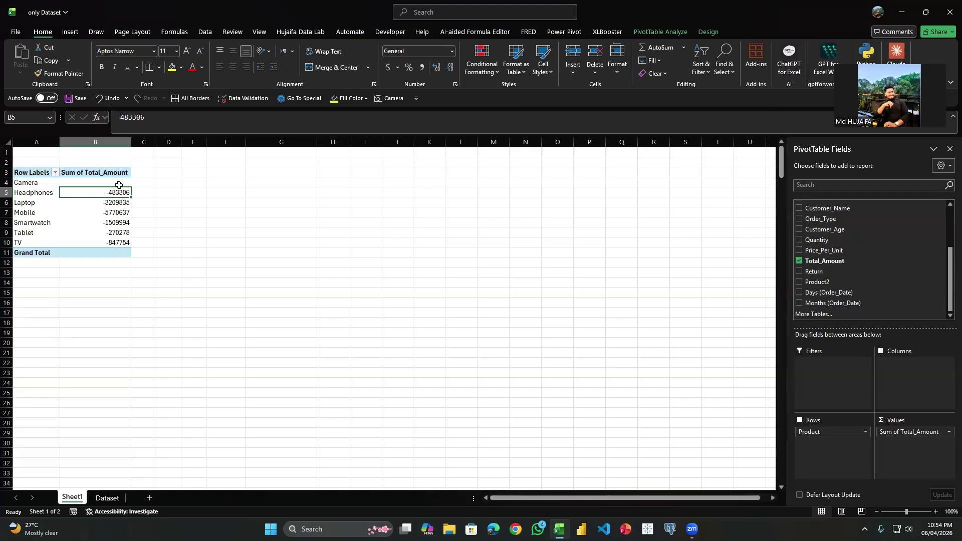
Examine the empty Camera value and the differences from Camera for Headphones, Laptop, Mobile and Smartwatch.
mouse_move(119, 184)
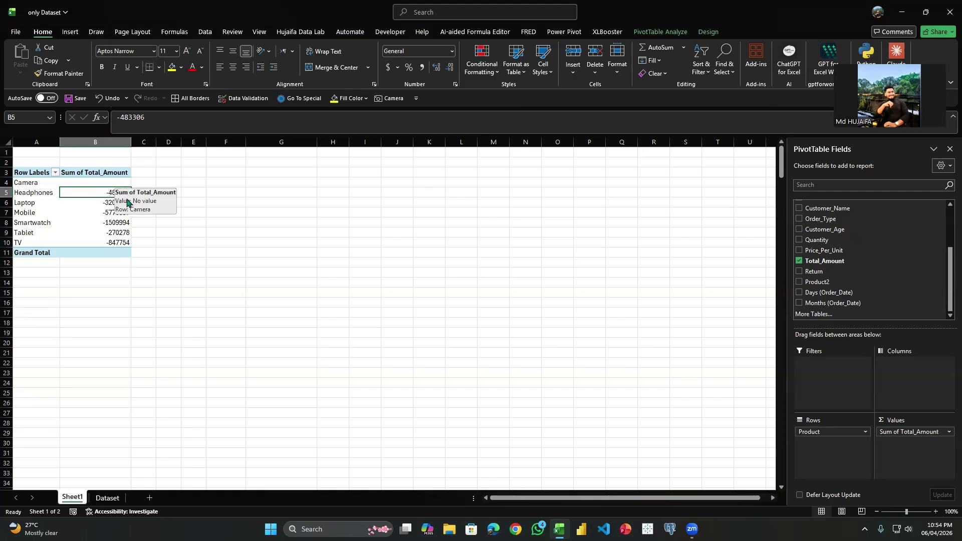
click(105, 176)
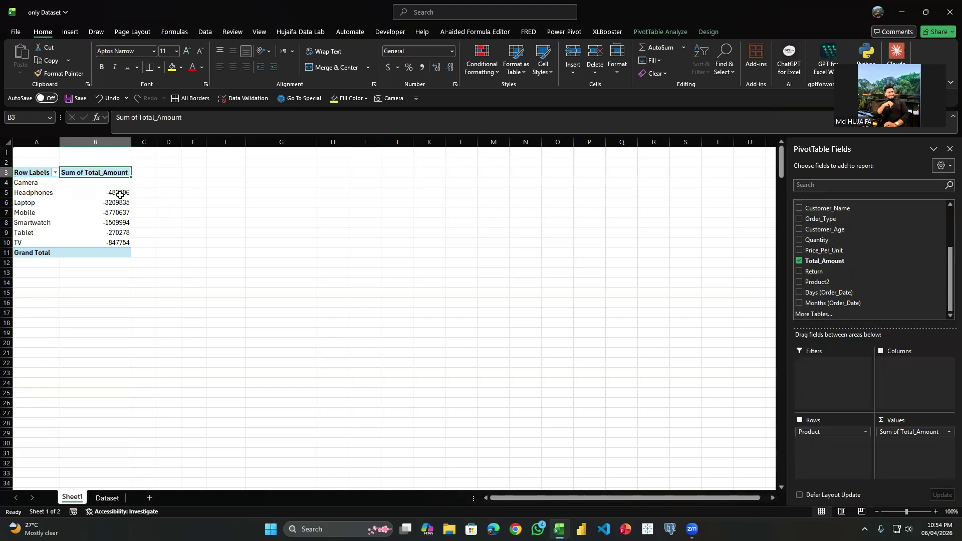
click(120, 193)
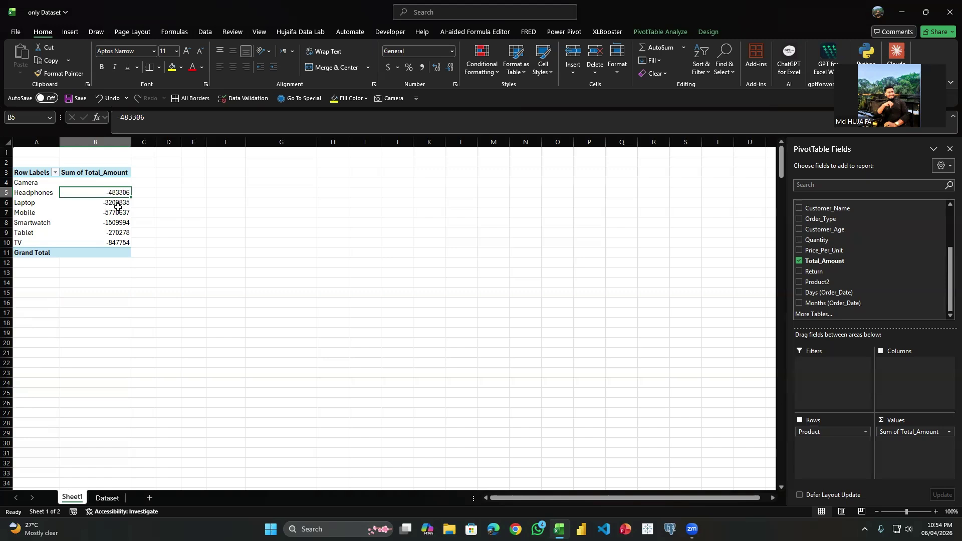
click(103, 184)
click(109, 210)
click(110, 203)
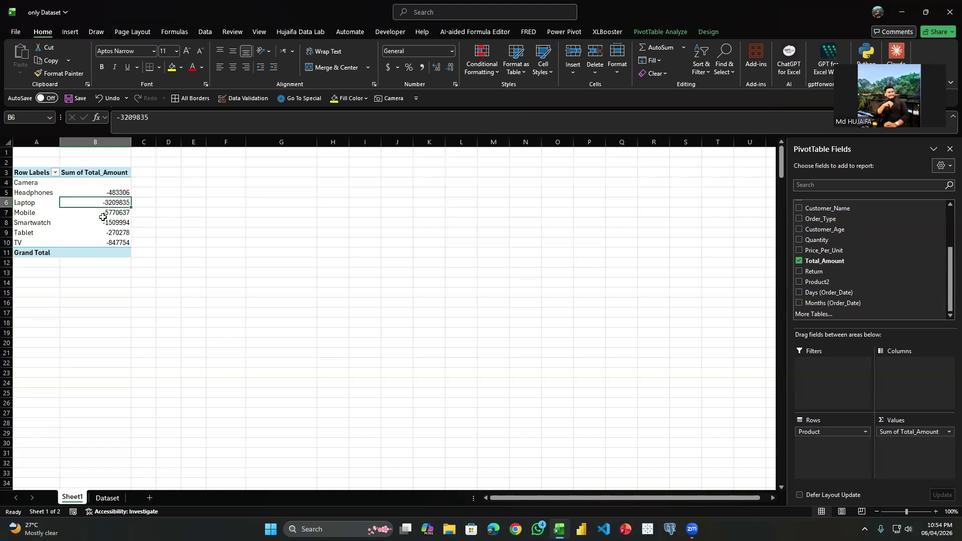
click(113, 212)
click(121, 223)
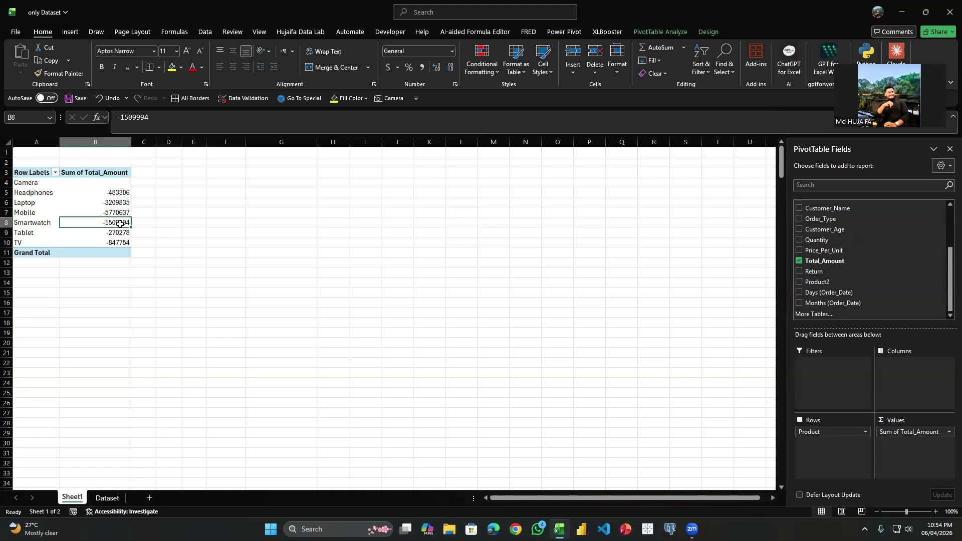
Reapply the Difference From calculation to the Total_Amount values with Product as base field and Laptop as base item.
right_click(120, 186)
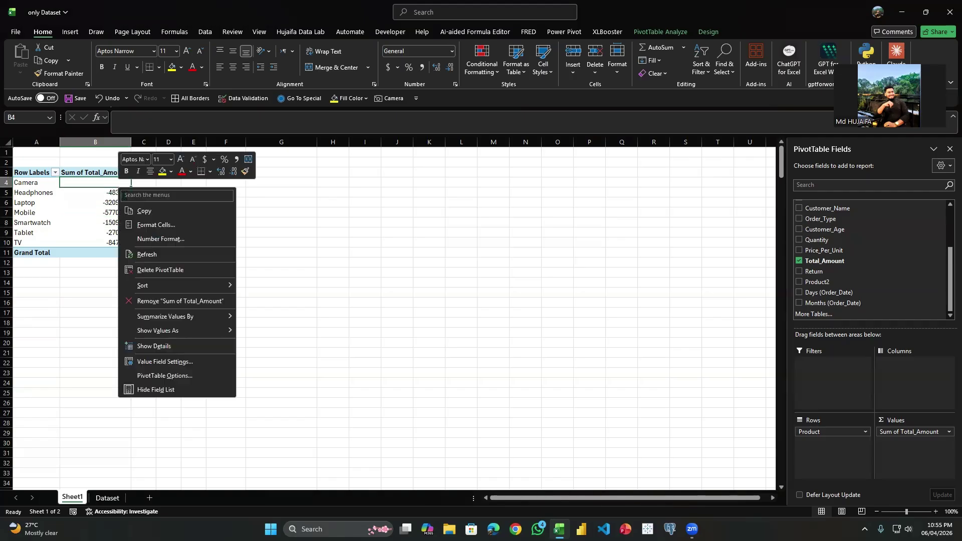
mouse_move(165, 331)
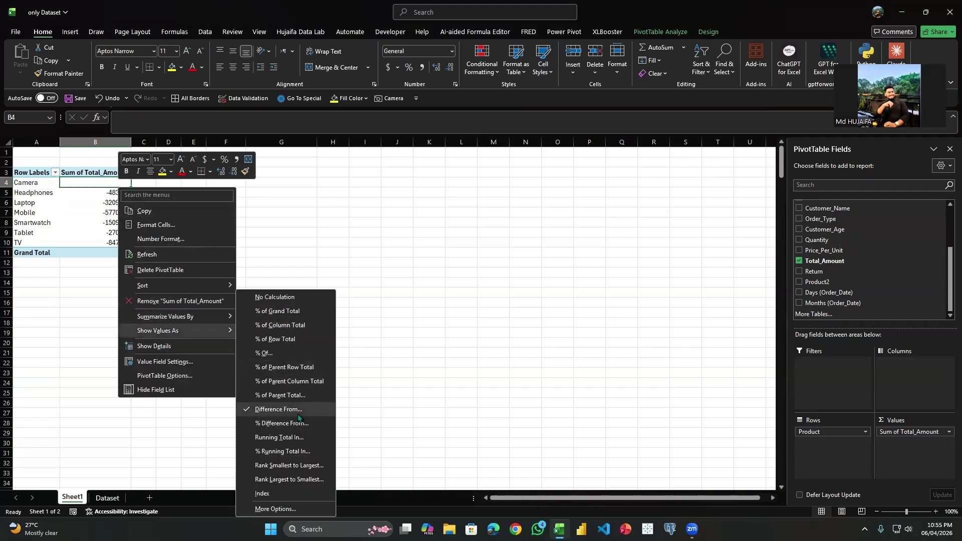
click(278, 409)
click(315, 193)
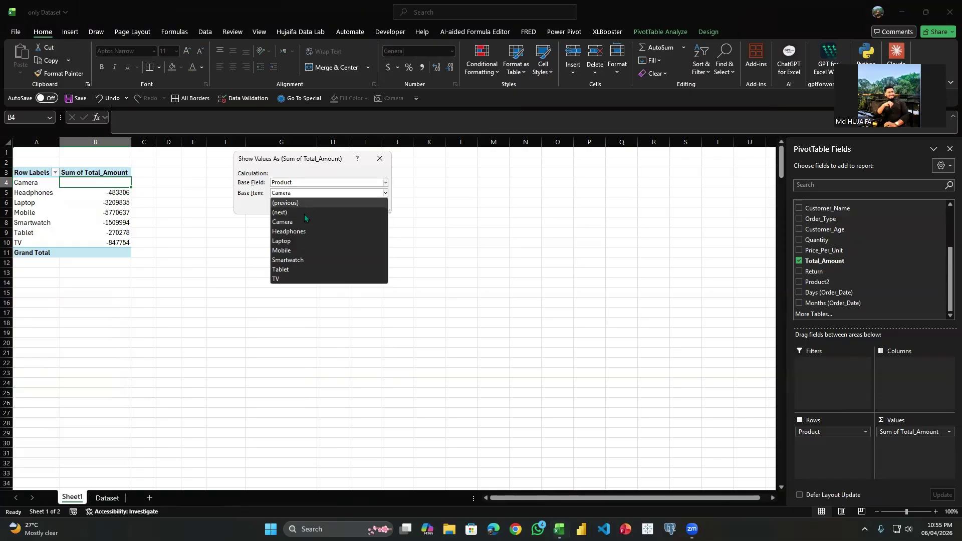
click(301, 241)
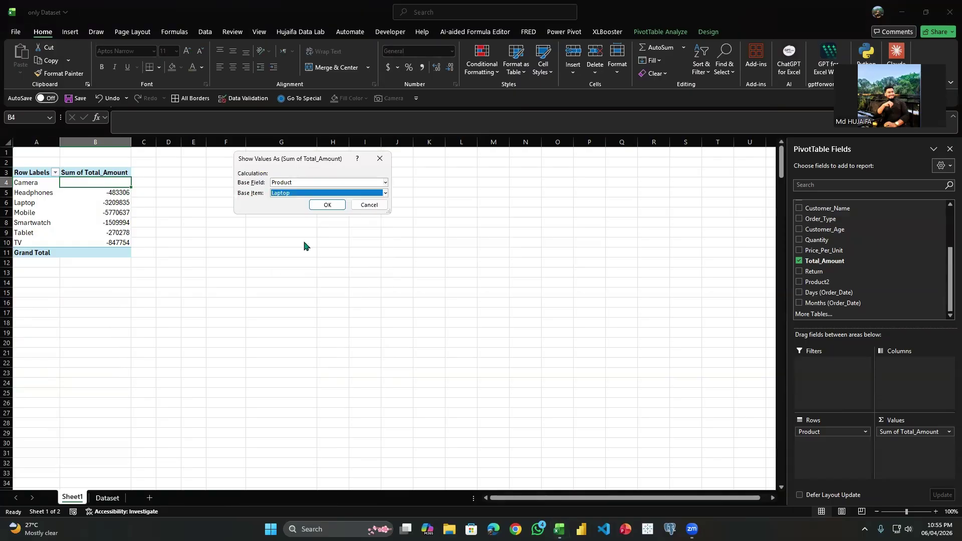
click(324, 205)
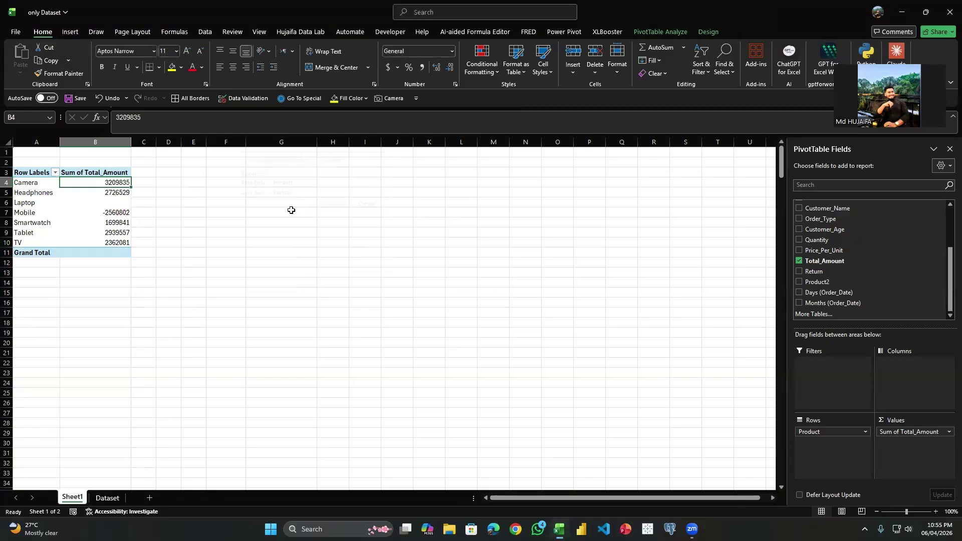
Examine the Laptop value and the differences from Laptop for Camera, Headphones, Mobile and Smartwatch.
click(118, 205)
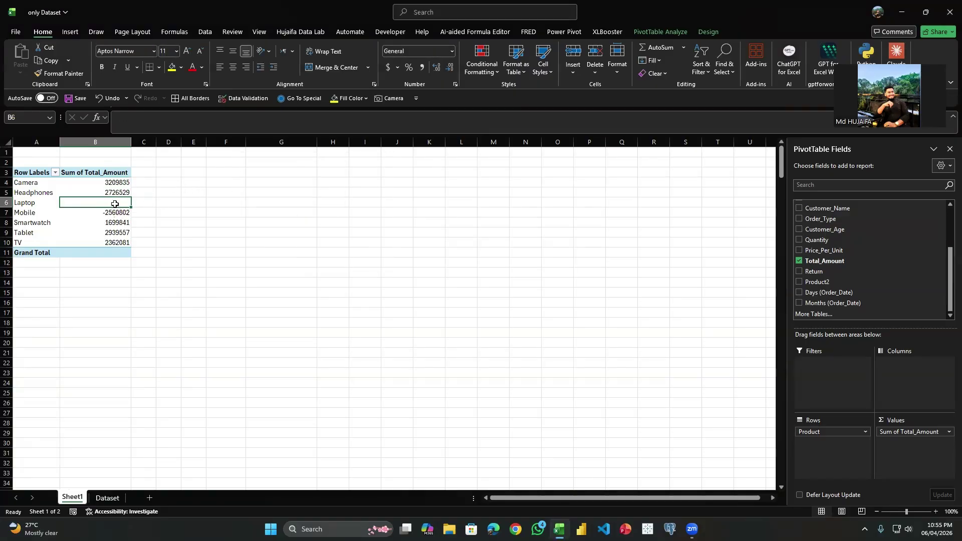
mouse_move(99, 203)
click(111, 184)
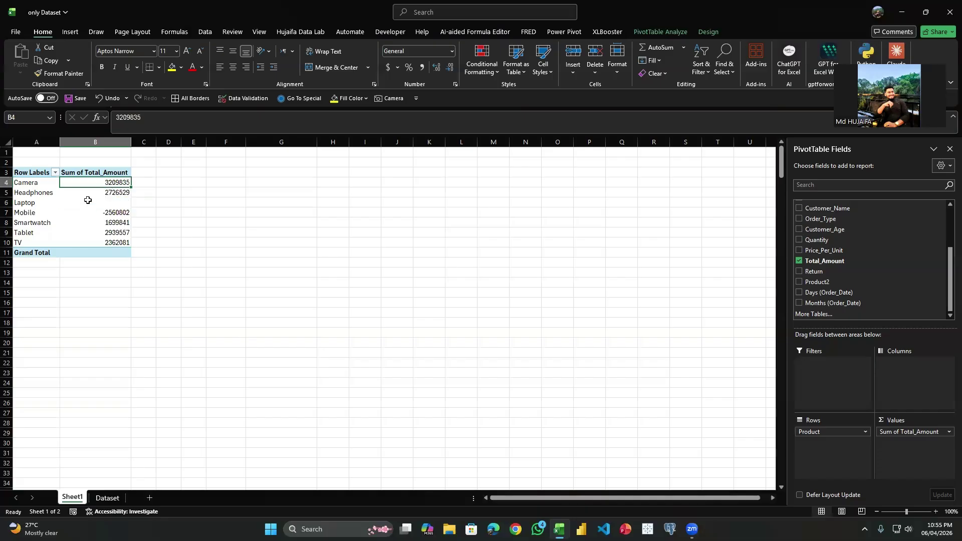
click(101, 193)
click(98, 213)
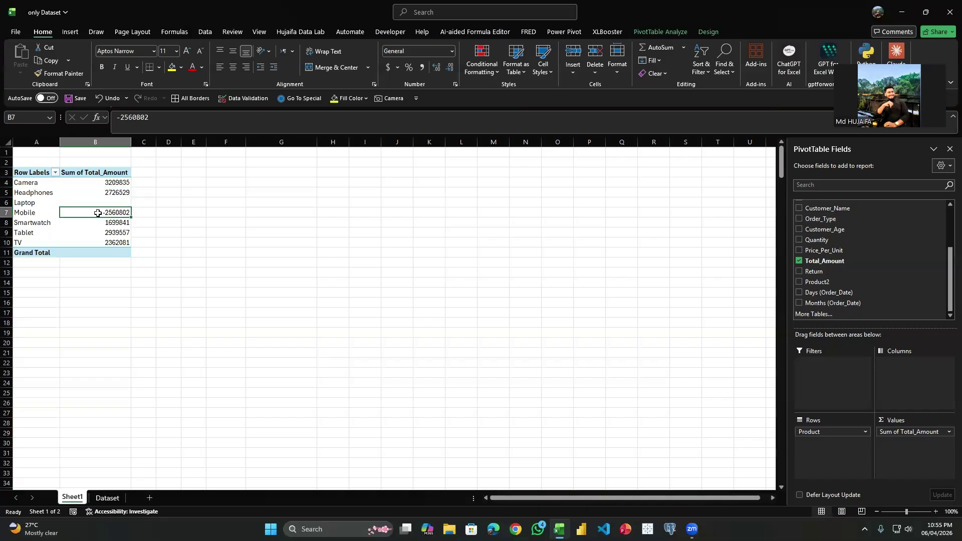
click(118, 223)
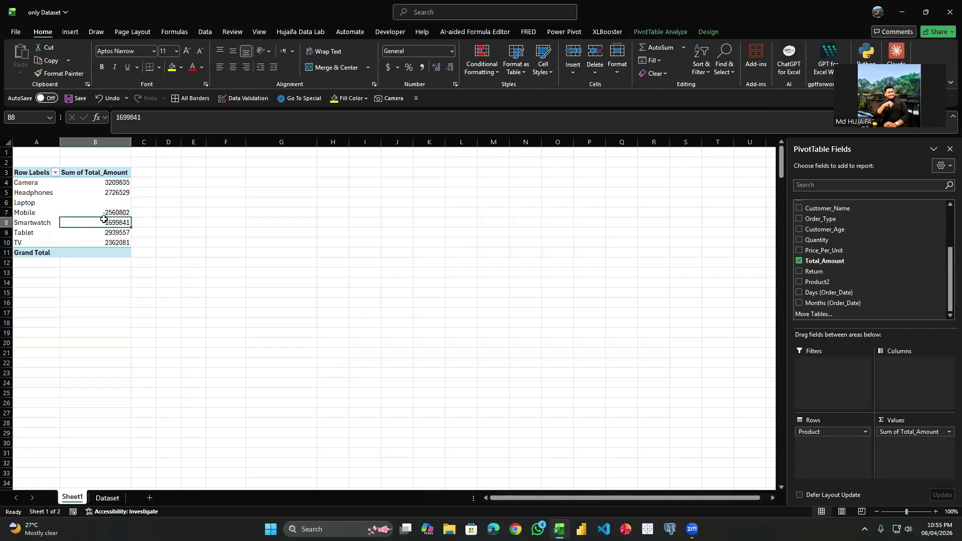
Show the Total_Amount values as Difference From, with Product as base field and (previous) as base item.
right_click(120, 204)
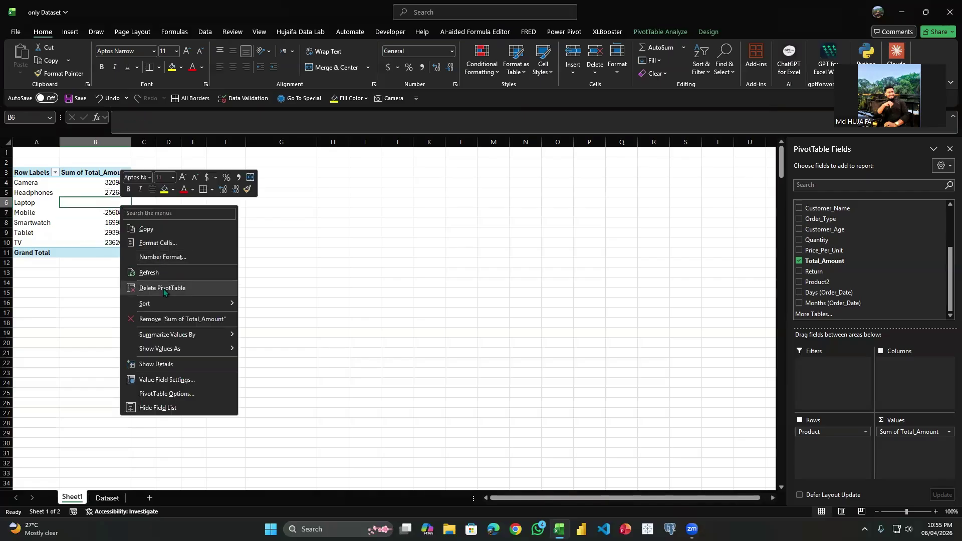
click(78, 205)
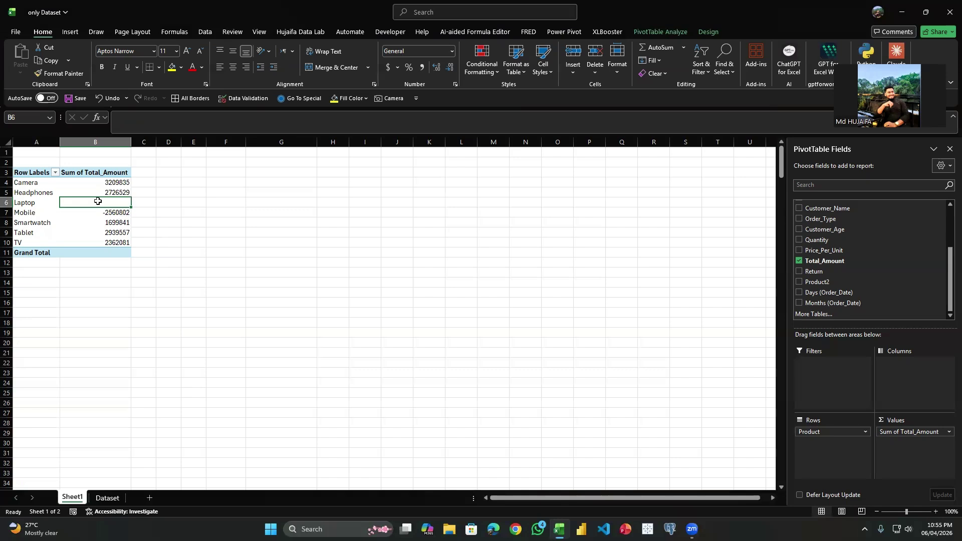
right_click(107, 204)
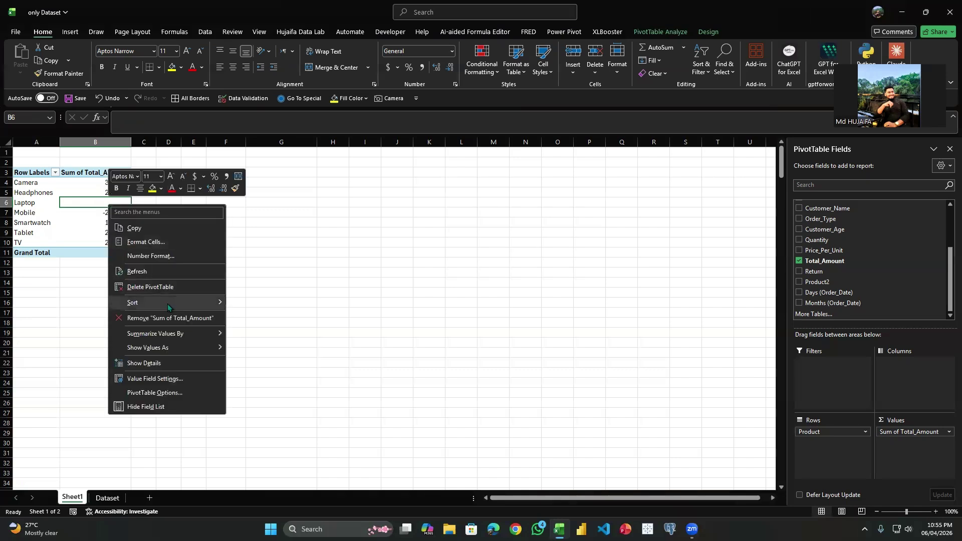
mouse_move(193, 345)
click(265, 408)
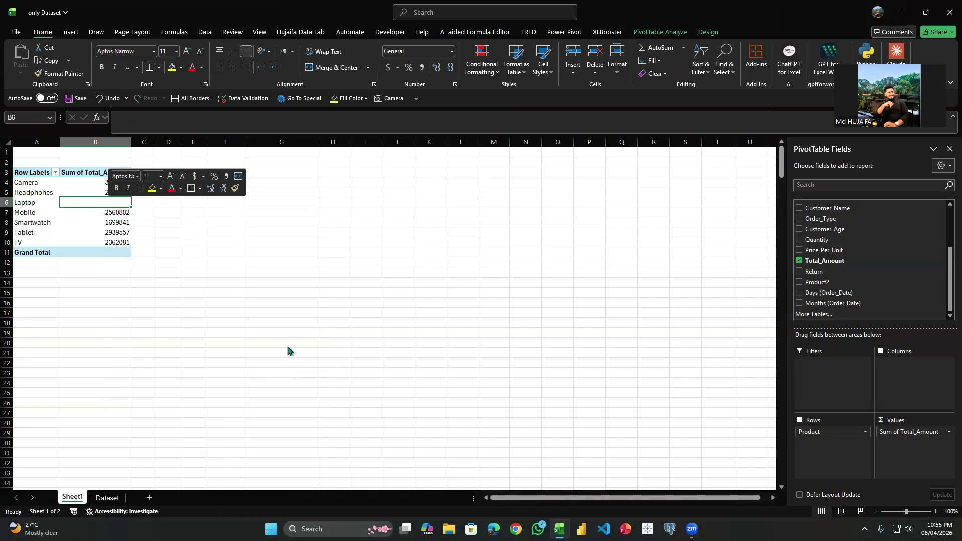
click(301, 193)
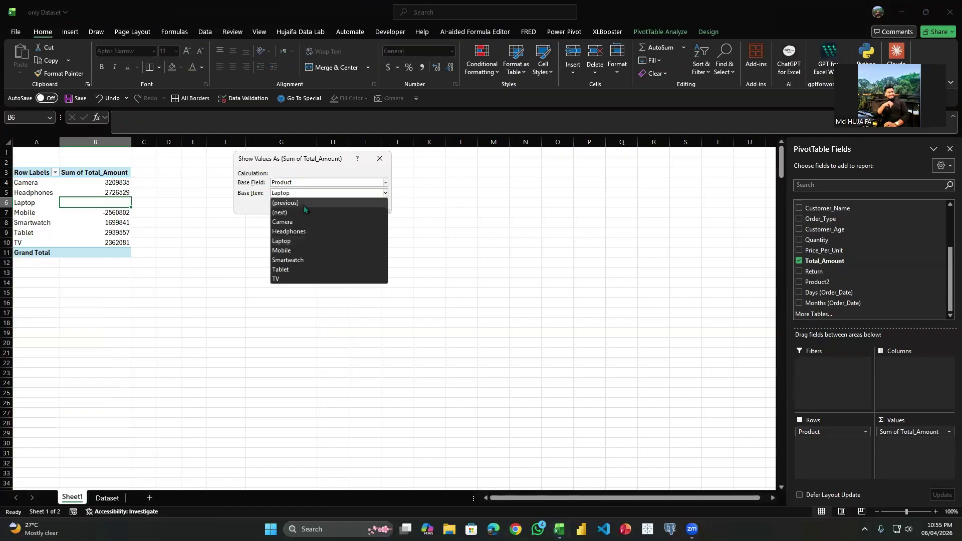
click(304, 203)
click(327, 205)
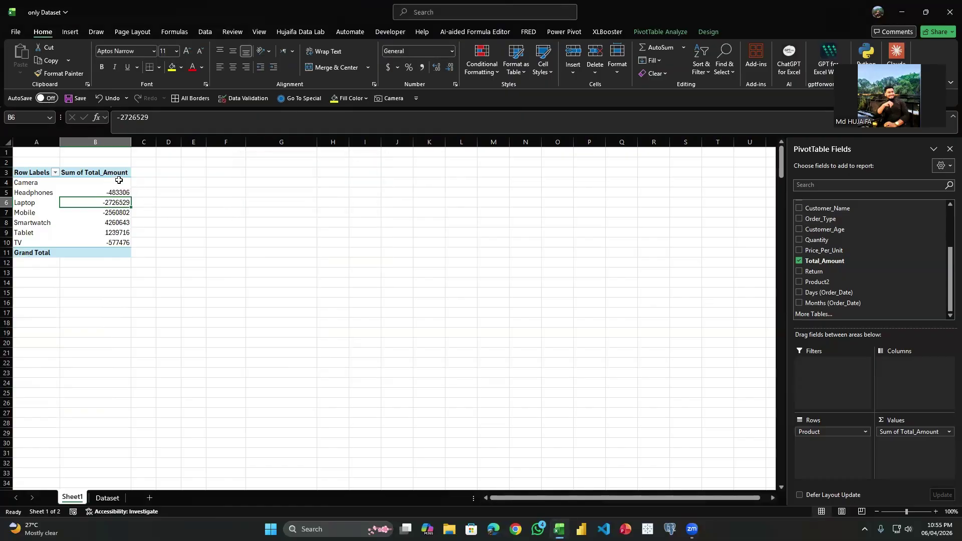
Examine the differences from the previous product and review the base item choices, leaving the Difference From settings as they are.
drag(119, 180, 117, 189)
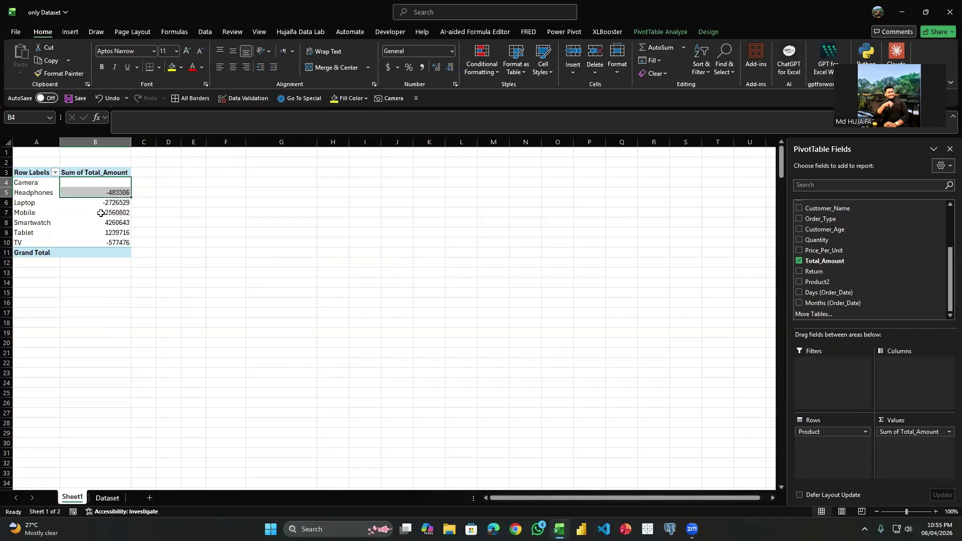
right_click(112, 232)
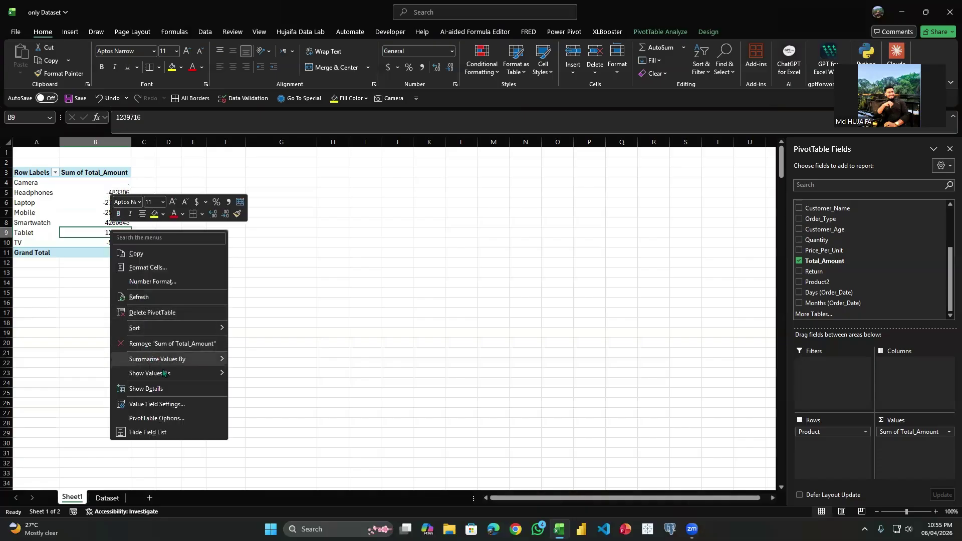
mouse_move(164, 372)
click(260, 408)
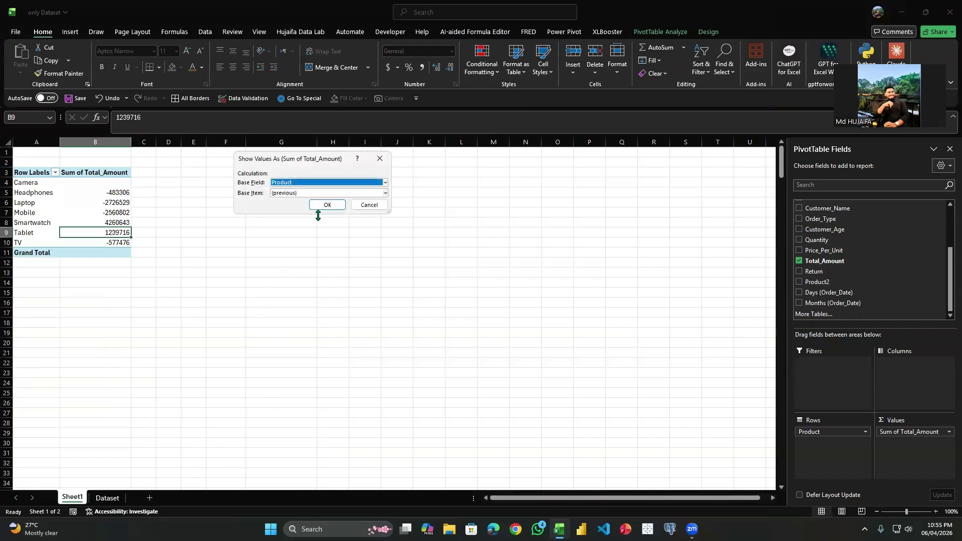
click(321, 193)
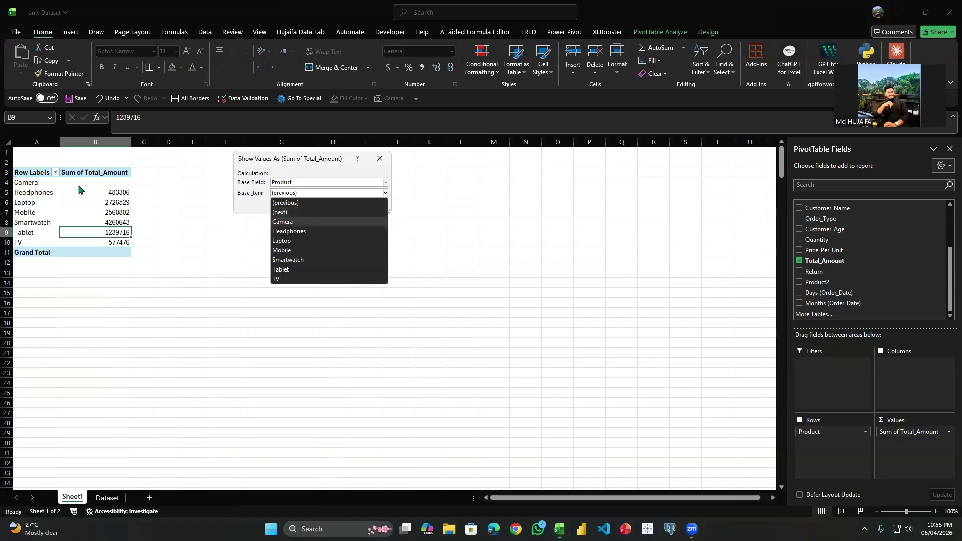
click(379, 165)
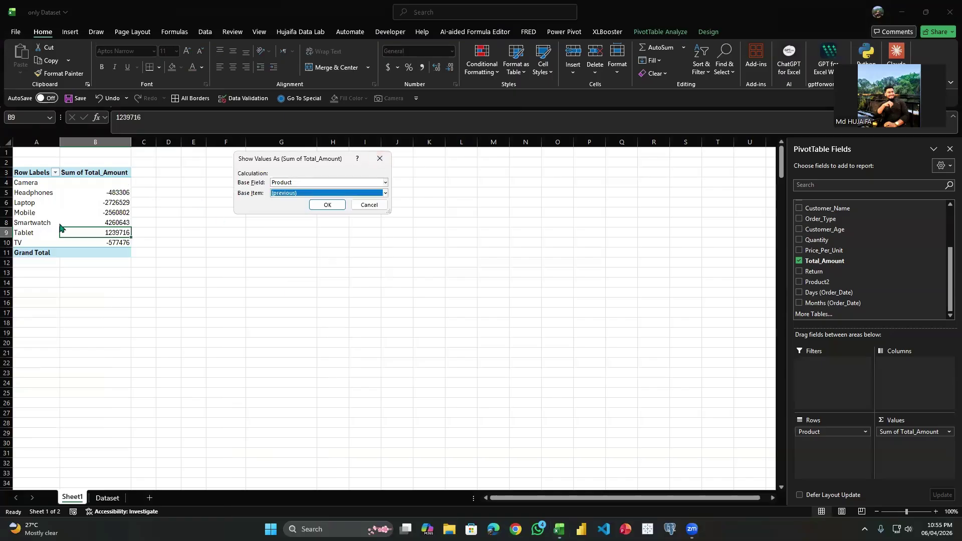
click(379, 160)
click(115, 196)
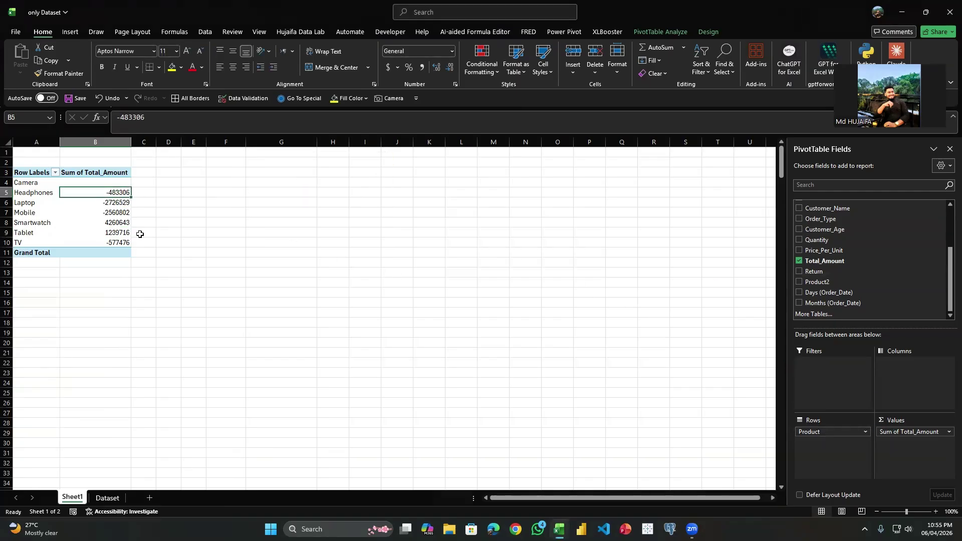
Show the Total_Amount values as Running Total In, with Product as base field.
right_click(125, 224)
mouse_move(163, 370)
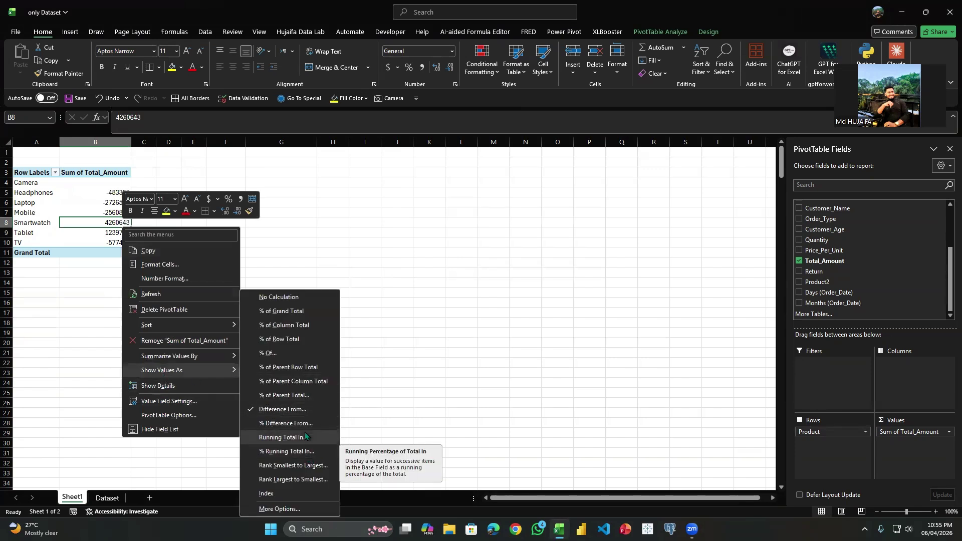
click(307, 457)
click(324, 200)
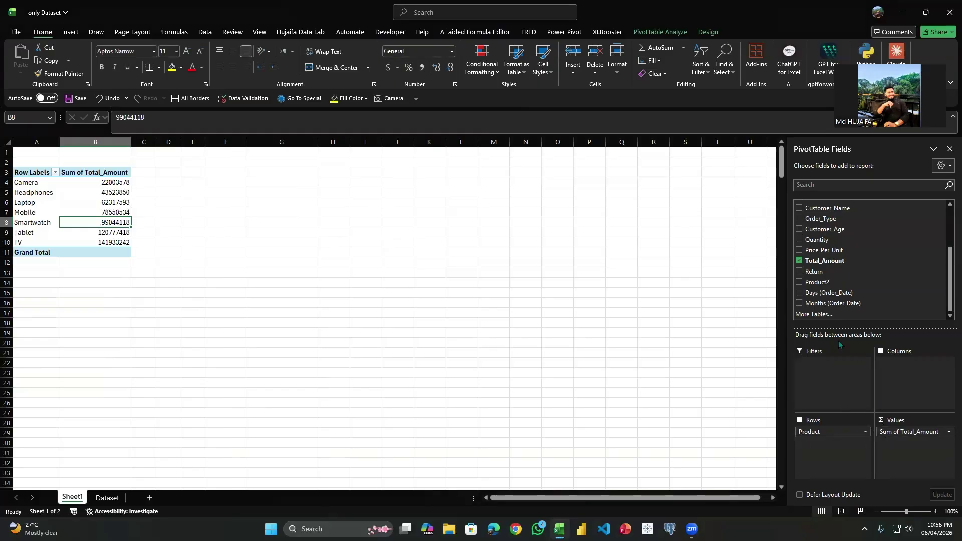
Reset the Total_Amount values to No Calculation.
right_click(116, 206)
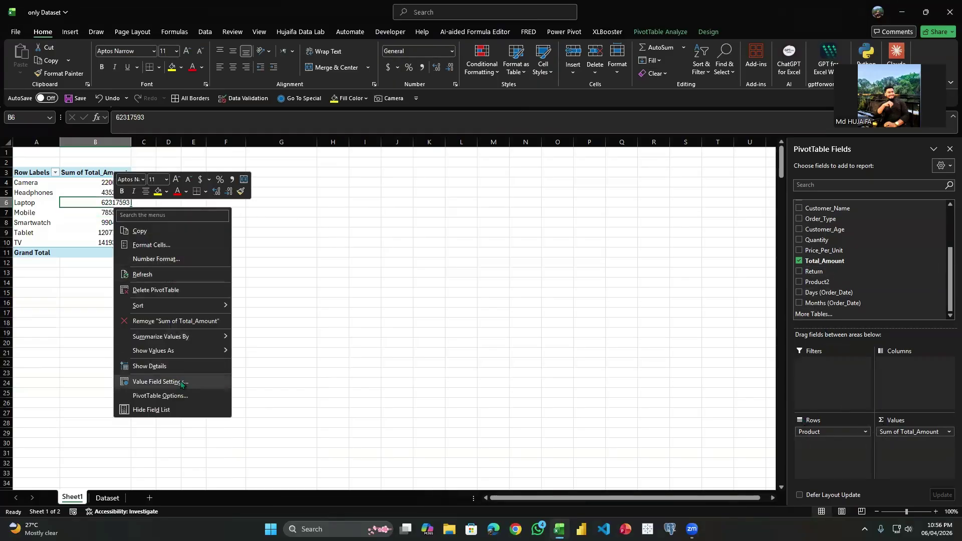
mouse_move(200, 351)
click(256, 297)
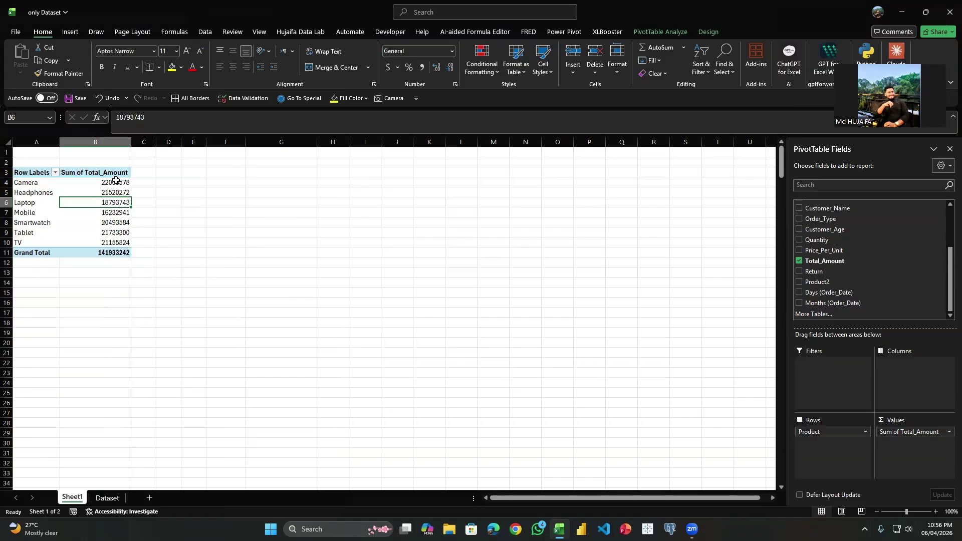
Copy the product amounts from B4:B10 to F4:F10 as plain values and narrow column F.
drag(116, 182, 119, 242)
right_click(116, 238)
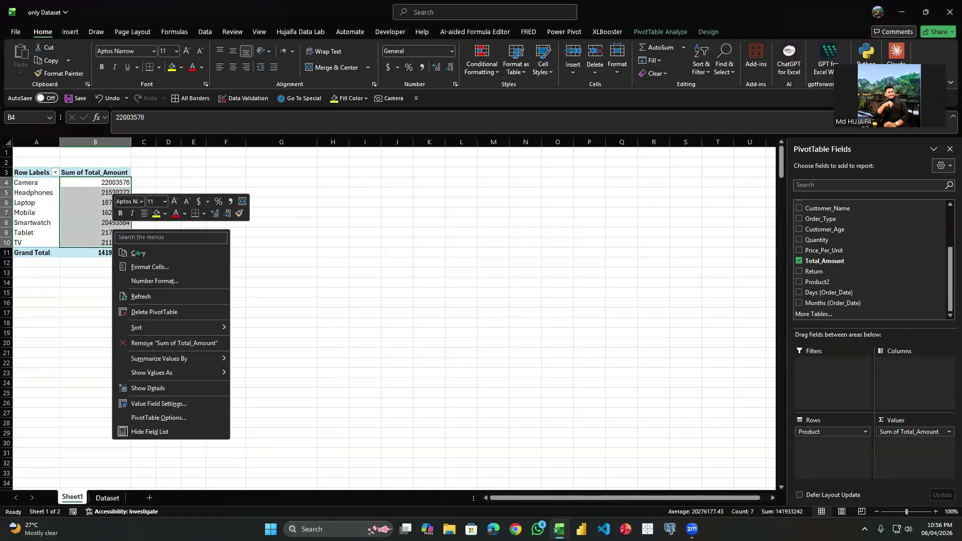
click(145, 255)
click(202, 189)
click(200, 182)
click(216, 185)
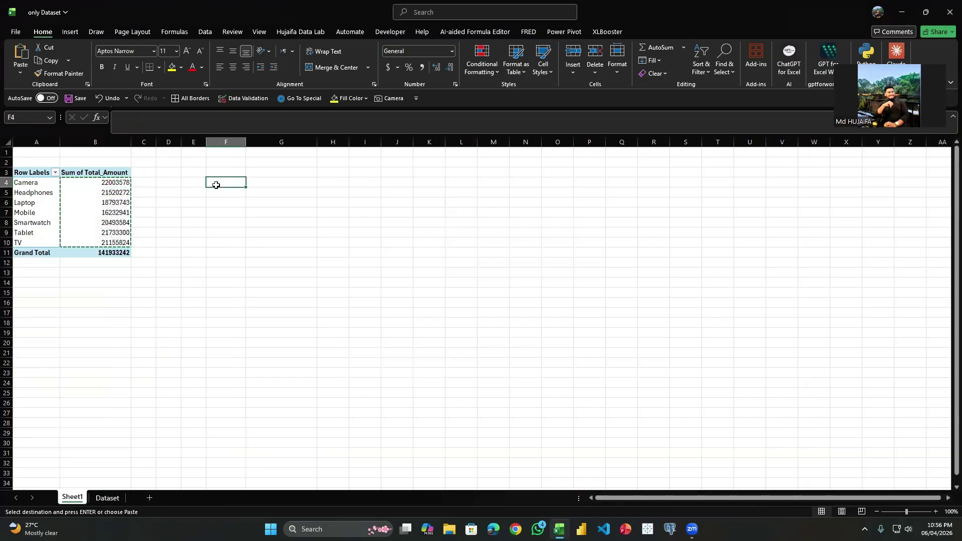
key(ctrl+v)
right_click(243, 189)
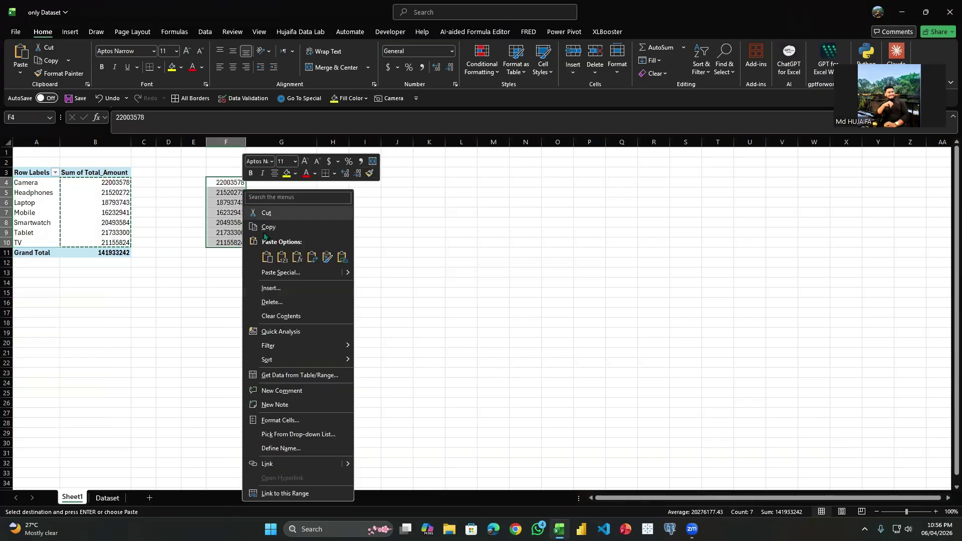
click(282, 257)
drag(246, 141, 237, 142)
right_click(95, 195)
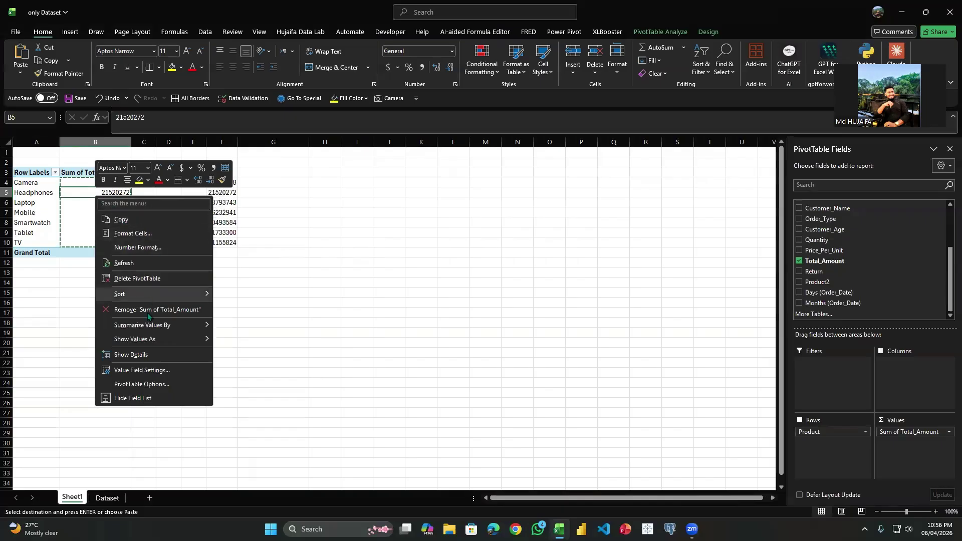
mouse_move(178, 323)
click(283, 316)
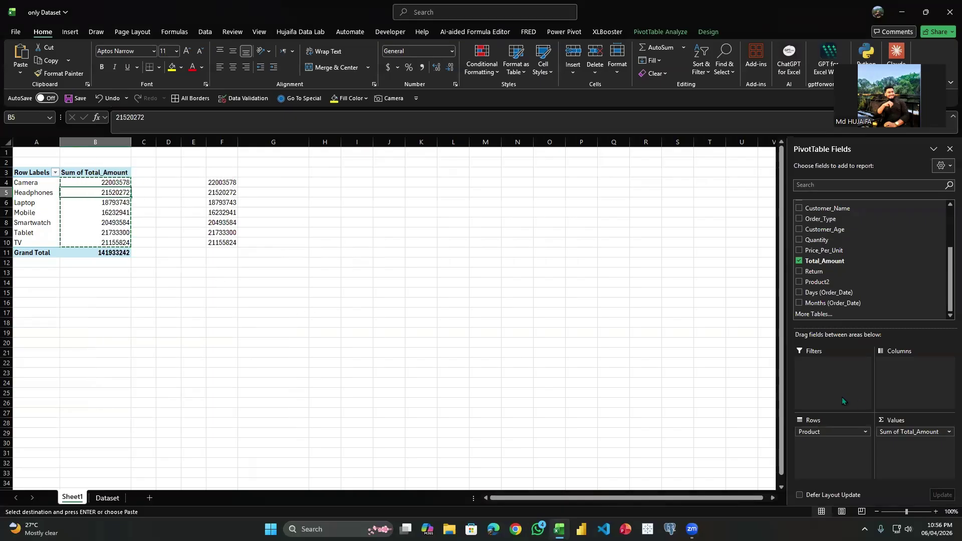
Add Total_Amount to the pivot table's values a second time and clear the copied amounts from column F.
drag(822, 261, 899, 439)
drag(272, 173, 271, 242)
key(Delete)
Show the second Total_Amount column as Running Total In, with Product as base field.
click(155, 192)
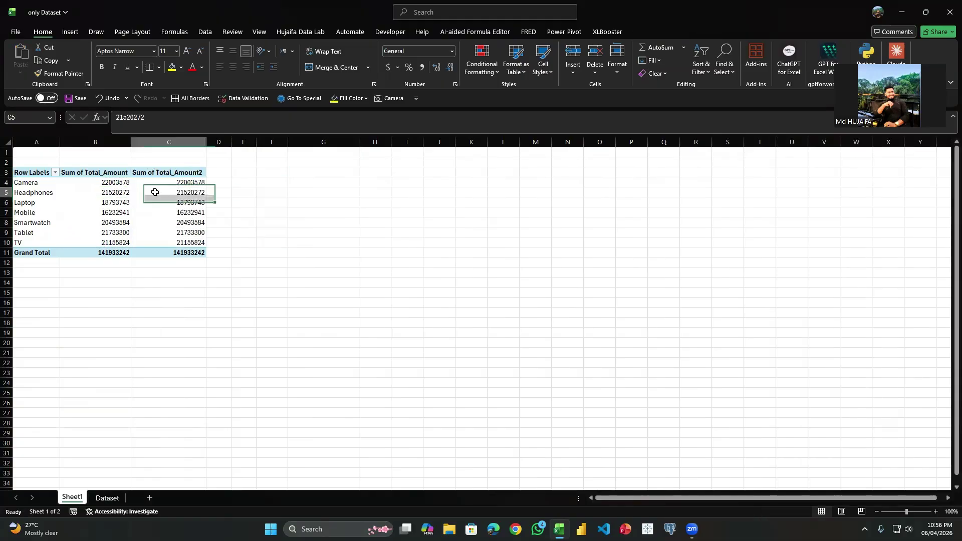
drag(154, 192, 141, 196)
right_click(195, 192)
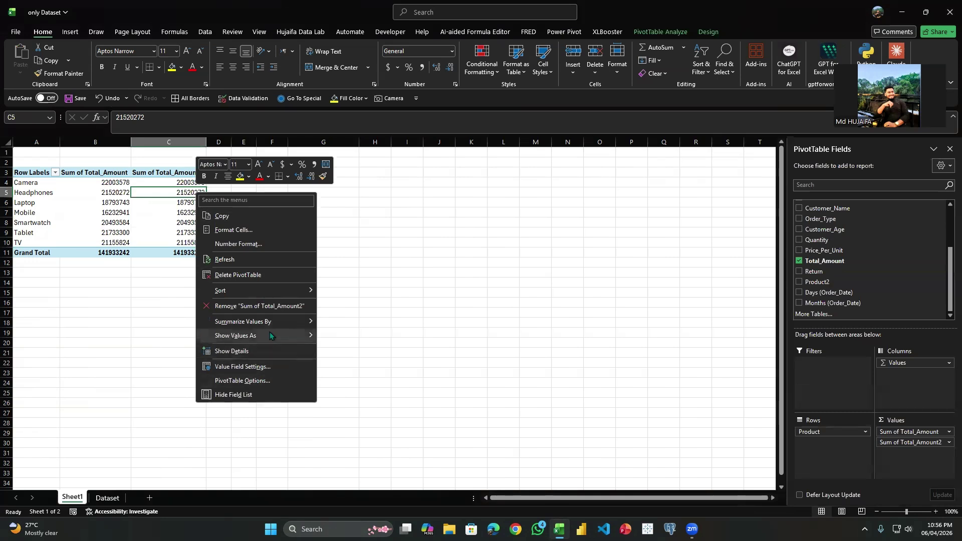
mouse_move(269, 332)
click(377, 437)
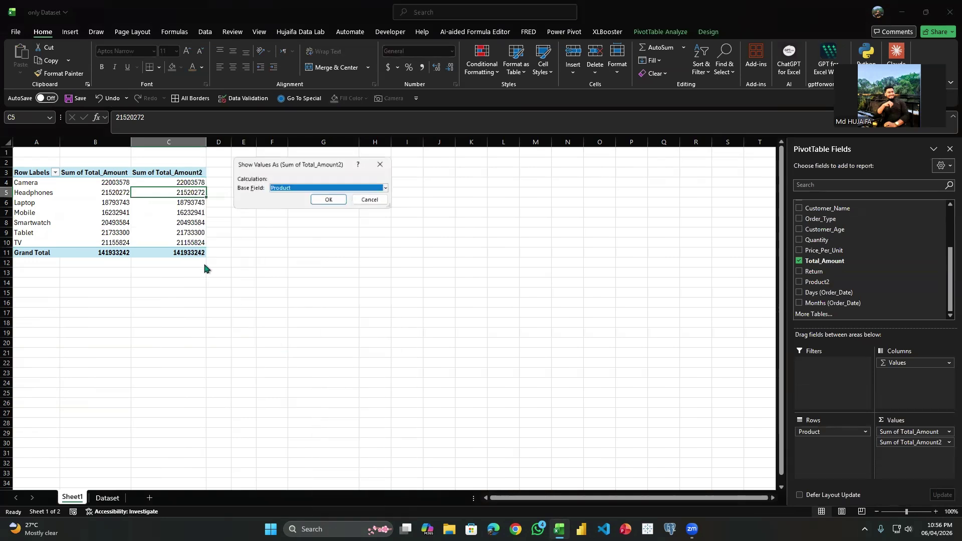
click(336, 199)
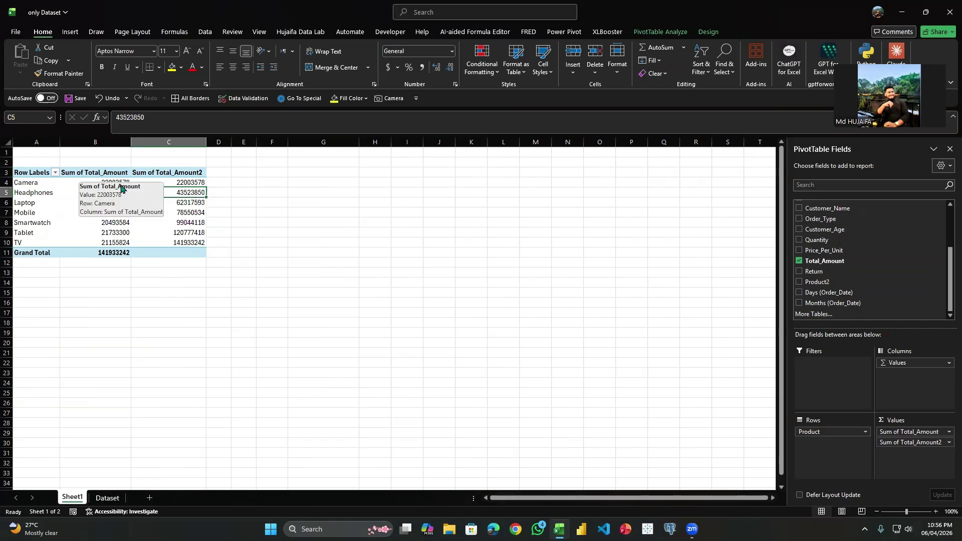
Check the running totals in column C against the cumulative sums of the product amounts from B4 down to the Tablet row.
click(261, 253)
click(111, 181)
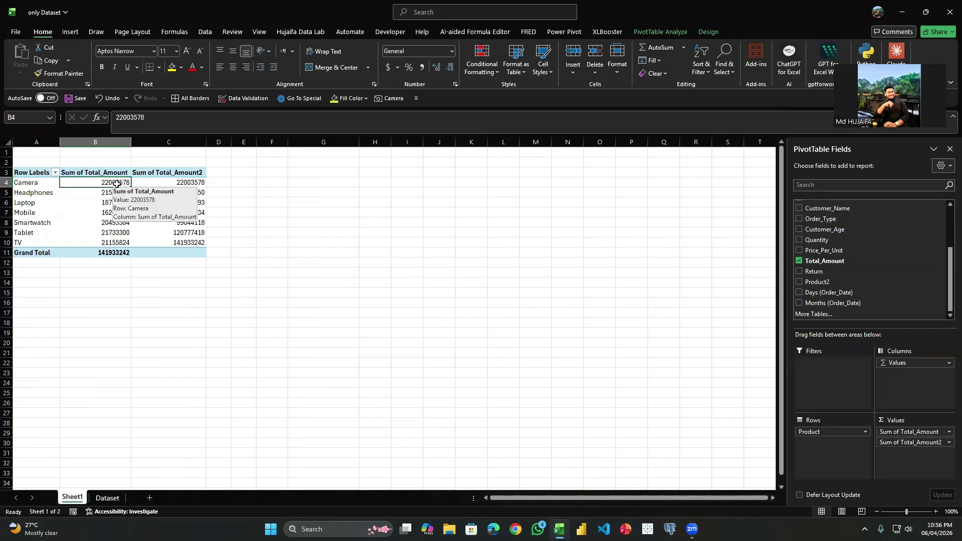
click(225, 192)
click(185, 191)
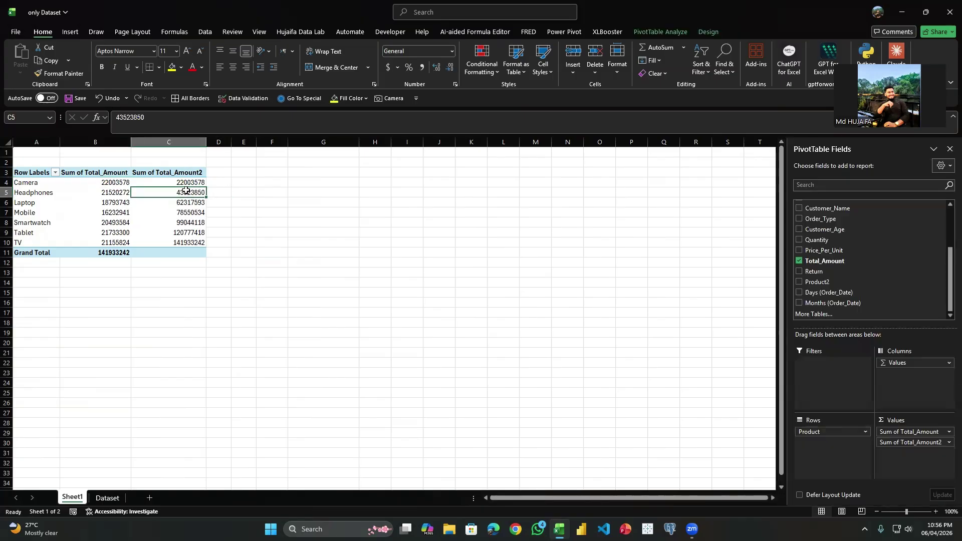
drag(126, 183, 120, 192)
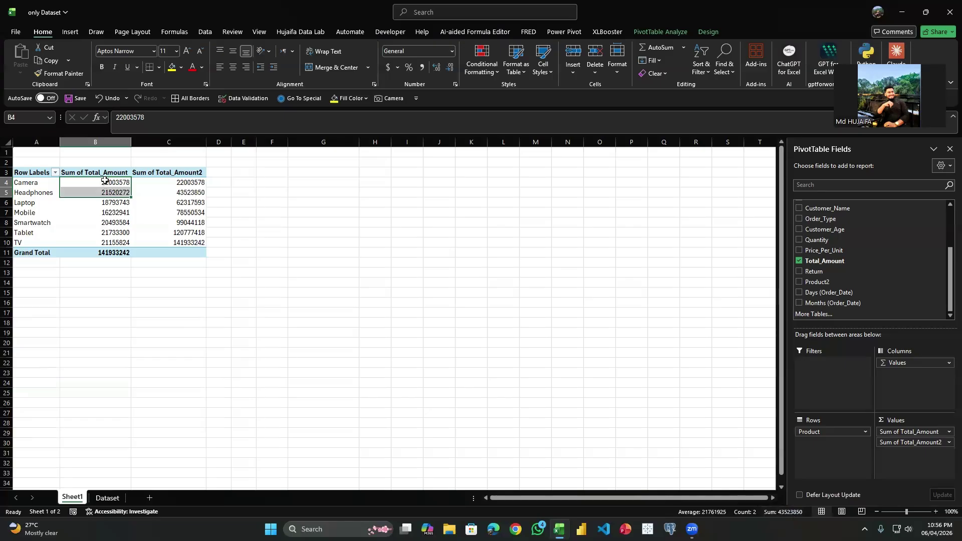
drag(104, 180, 108, 203)
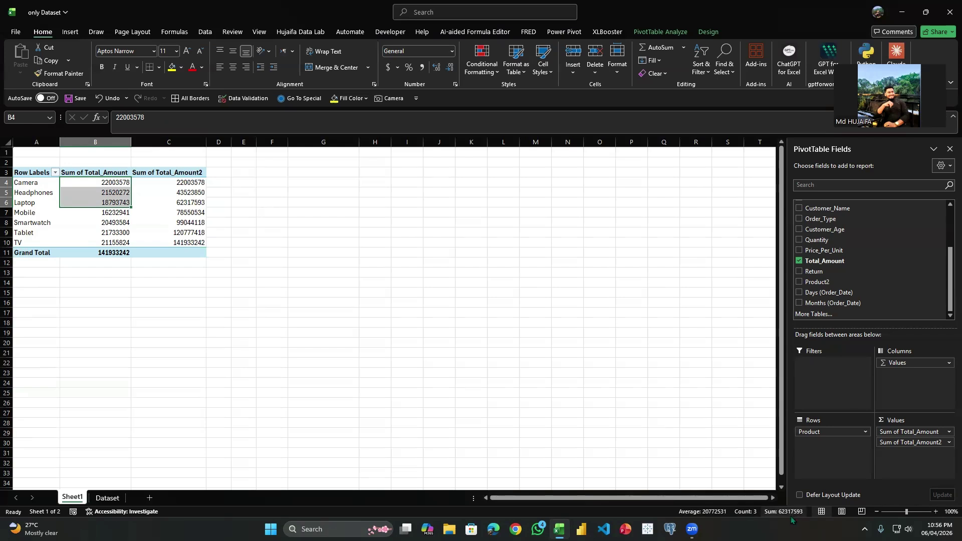
click(184, 213)
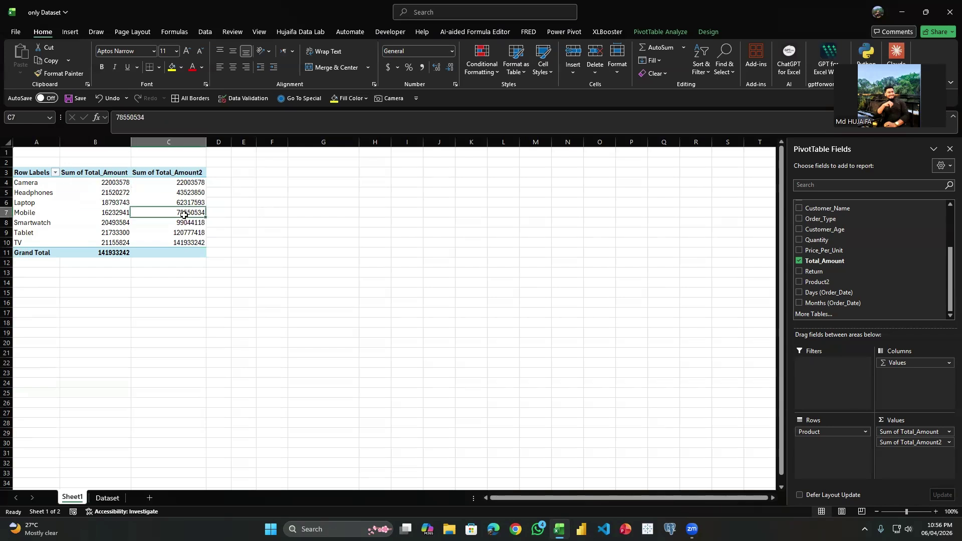
drag(113, 184, 110, 209)
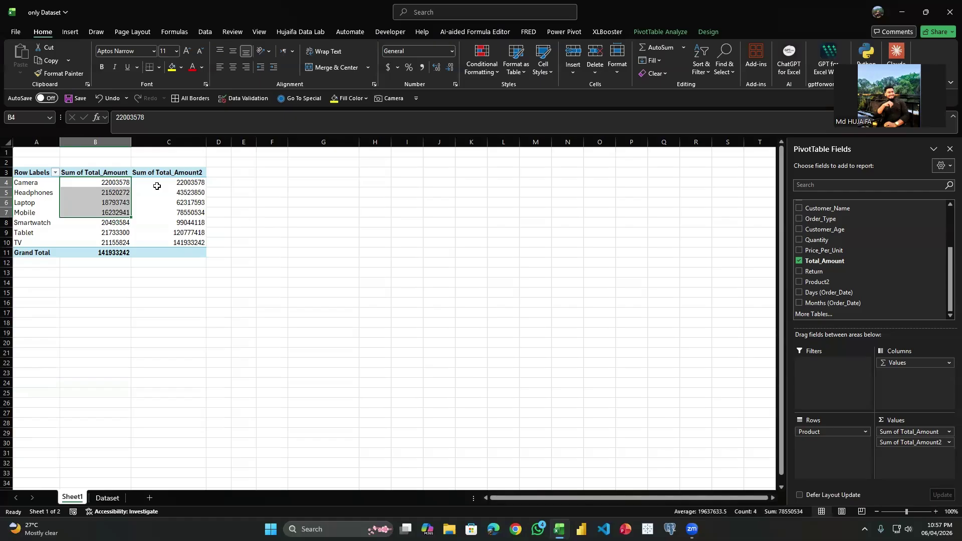
click(180, 216)
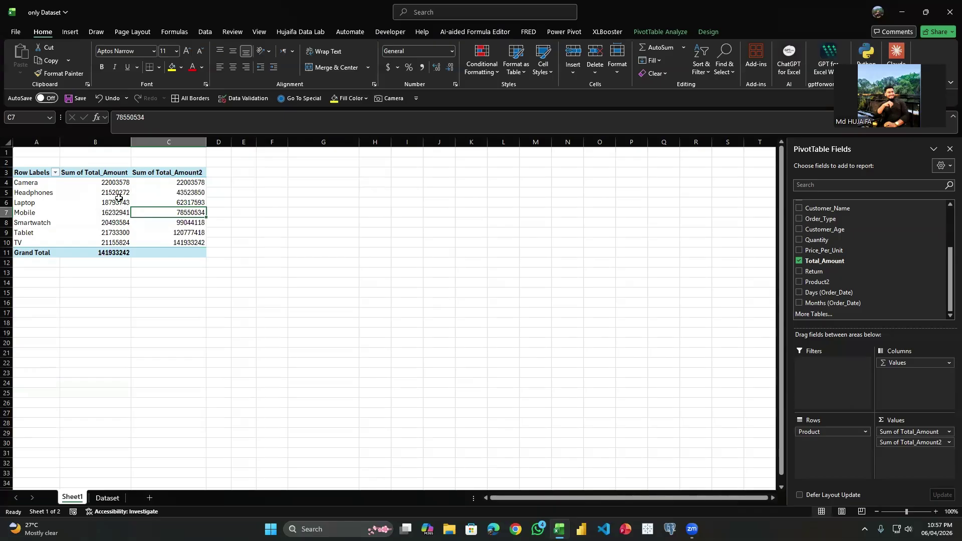
drag(124, 182, 116, 225)
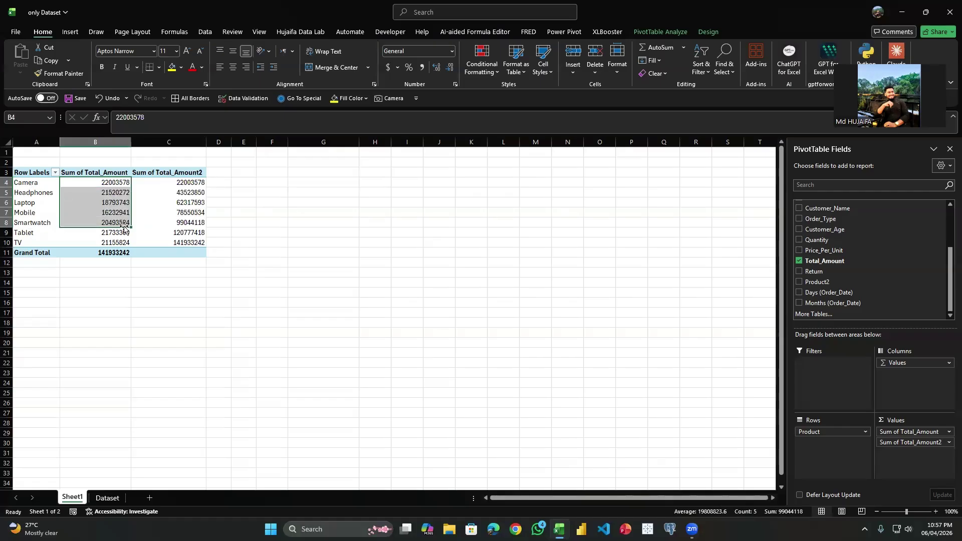
click(175, 224)
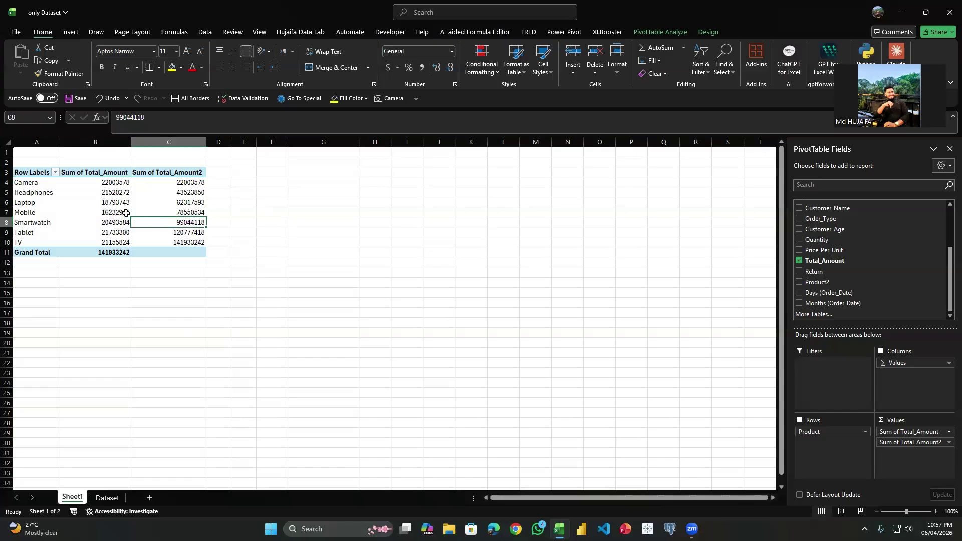
drag(106, 182, 142, 234)
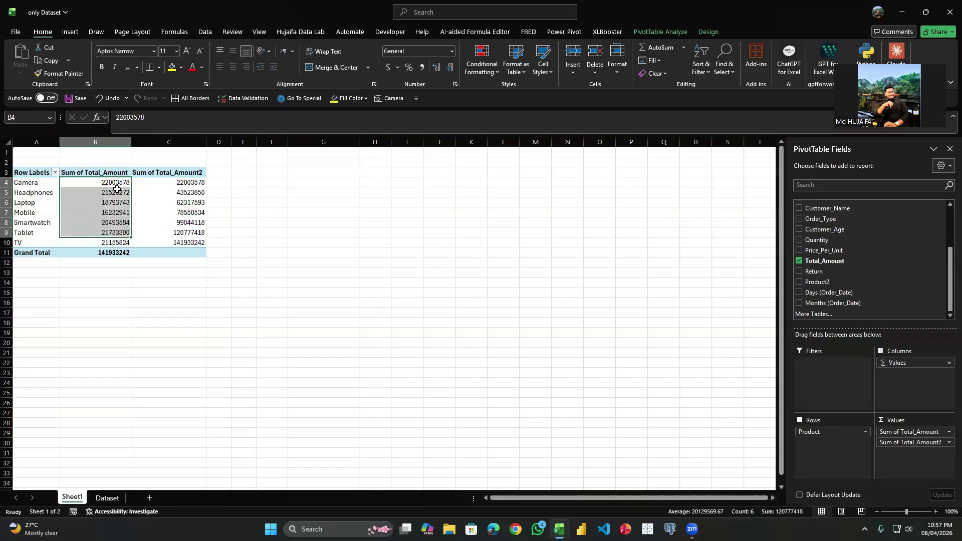
click(185, 230)
Show the second Total_Amount column as % Running Total In by product and compare the first two percentages.
right_click(163, 186)
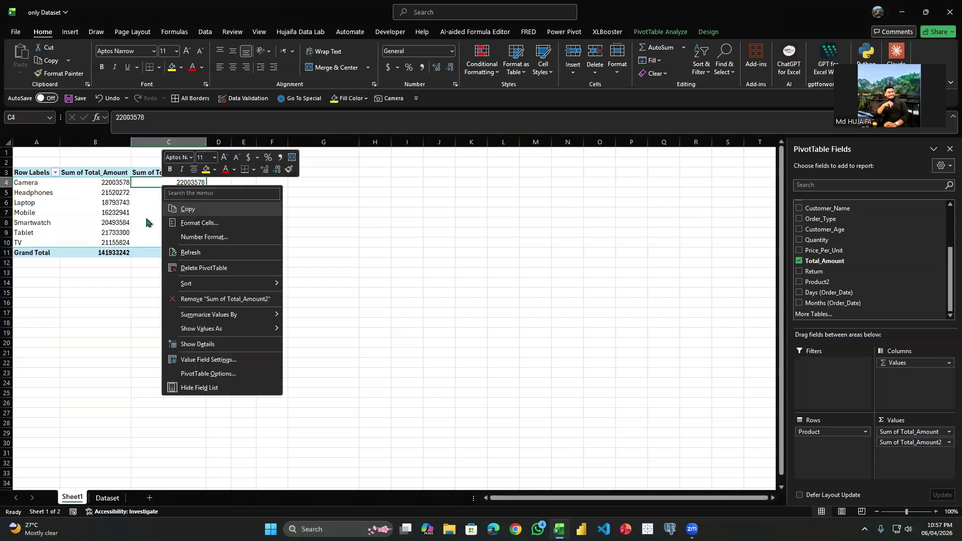
click(372, 326)
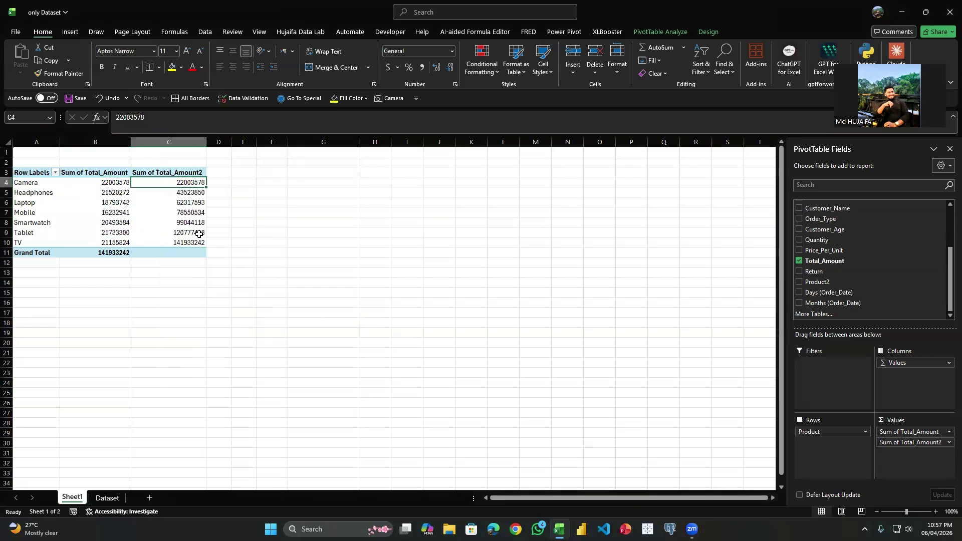
right_click(188, 204)
mouse_move(251, 349)
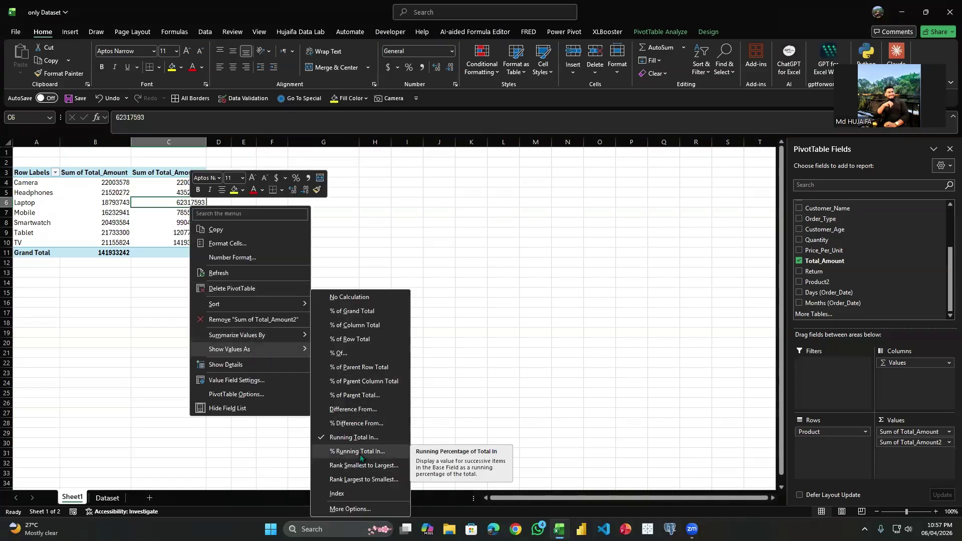
click(359, 451)
click(323, 202)
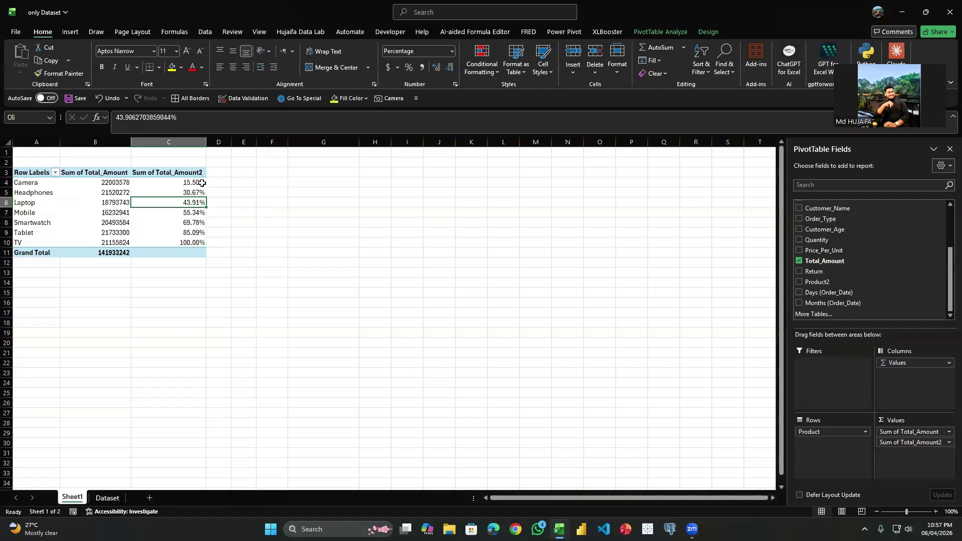
drag(201, 183, 183, 192)
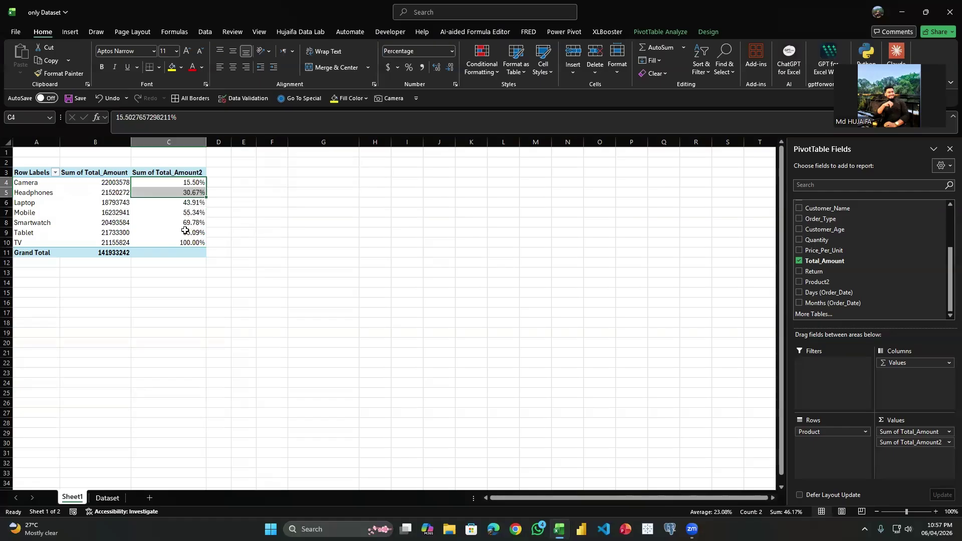
Show the second Total_Amount column as Rank Smallest to Largest, with Product as base field.
right_click(175, 214)
mouse_move(235, 357)
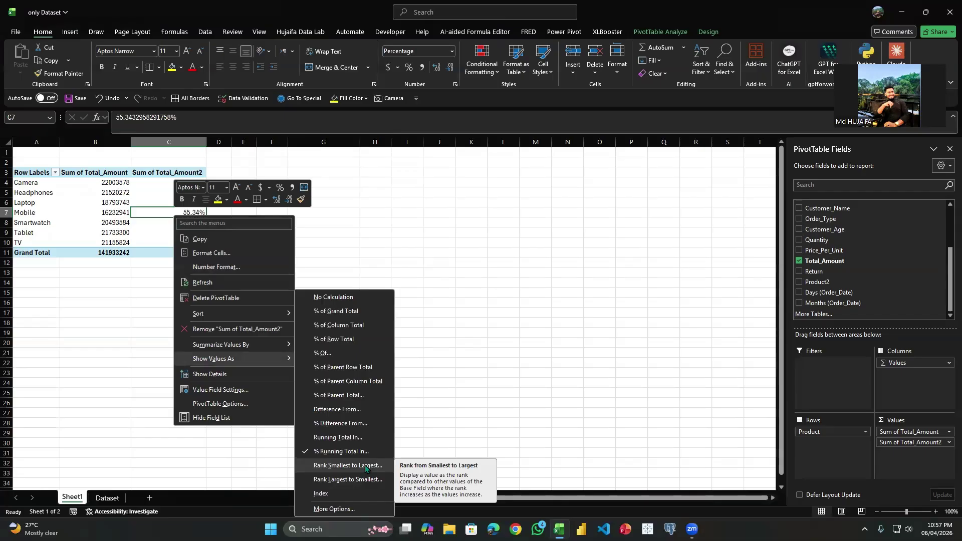
click(348, 465)
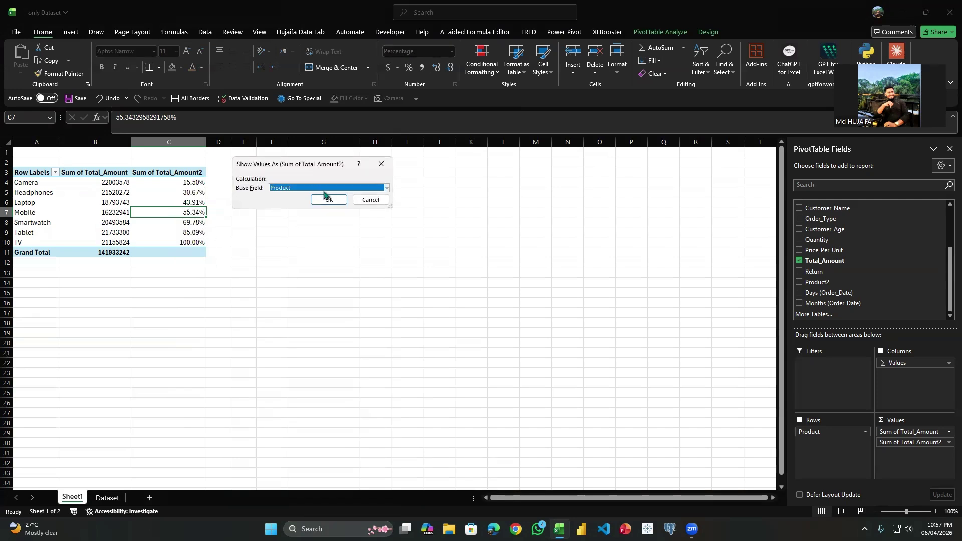
click(322, 197)
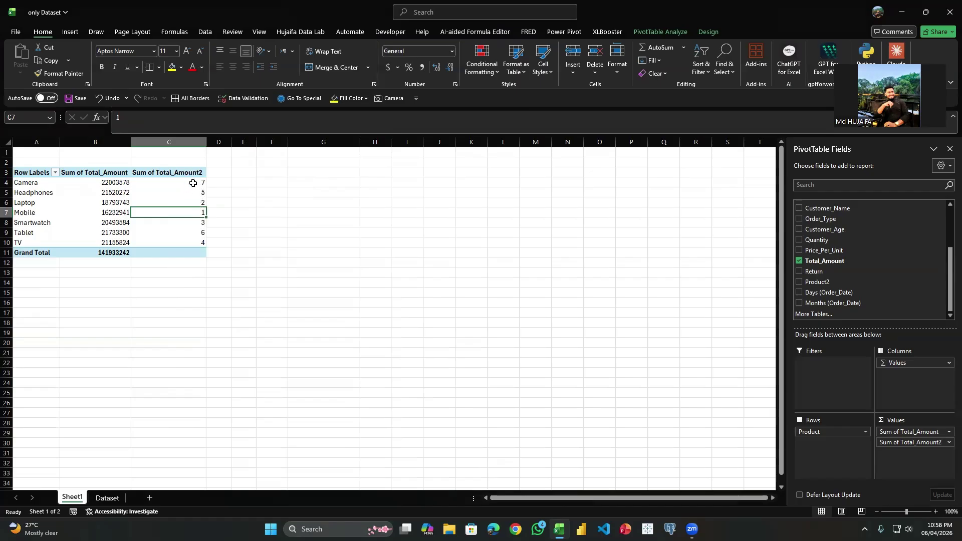
Sort the pivot table by the smallest-to-largest ranks in the second Total_Amount column in ascending order.
right_click(193, 181)
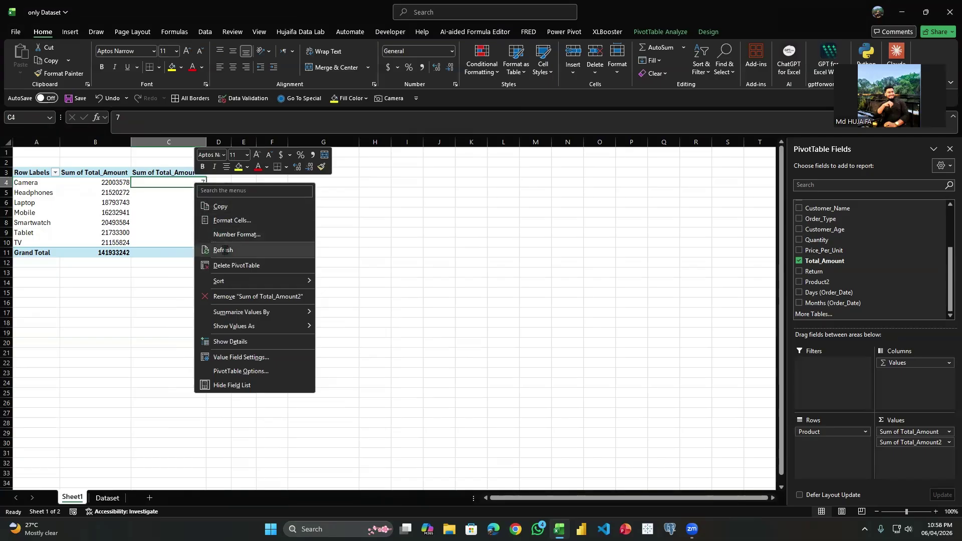
mouse_move(259, 276)
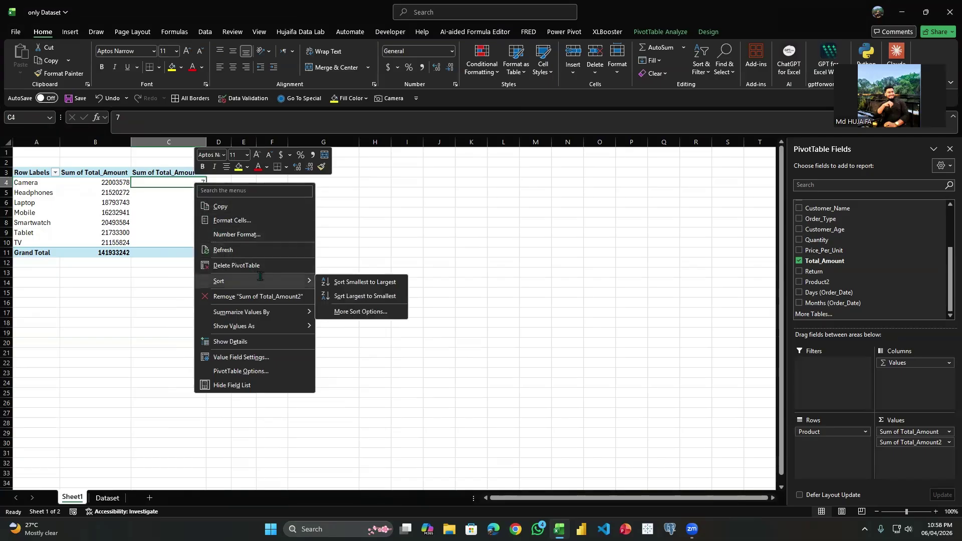
click(339, 281)
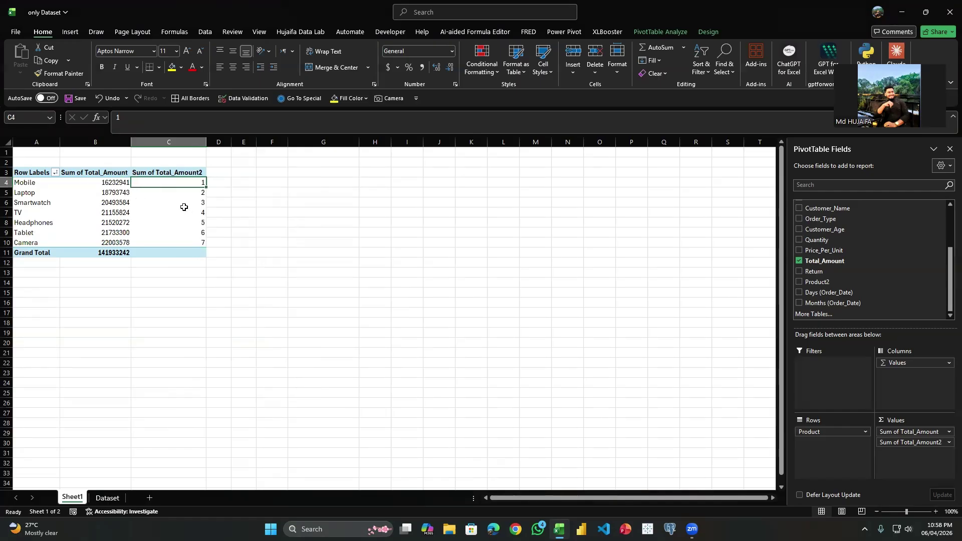
Show the second Total_Amount column as Rank Largest to Smallest, with Product as base field.
right_click(169, 198)
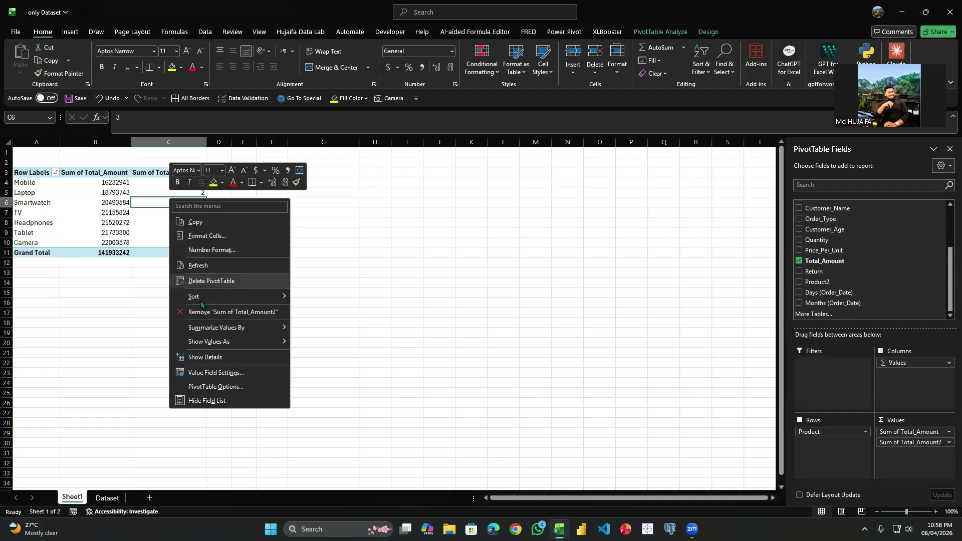
mouse_move(218, 341)
click(117, 221)
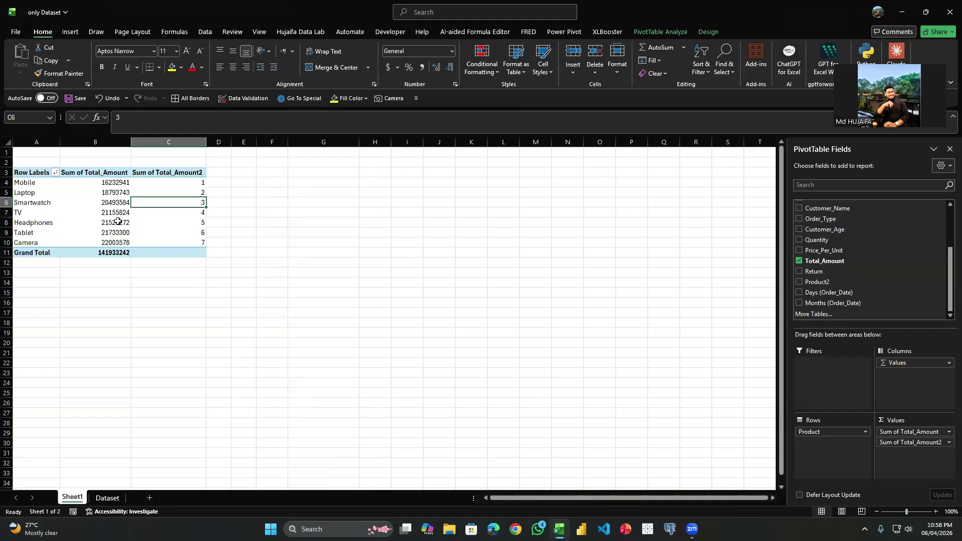
right_click(151, 219)
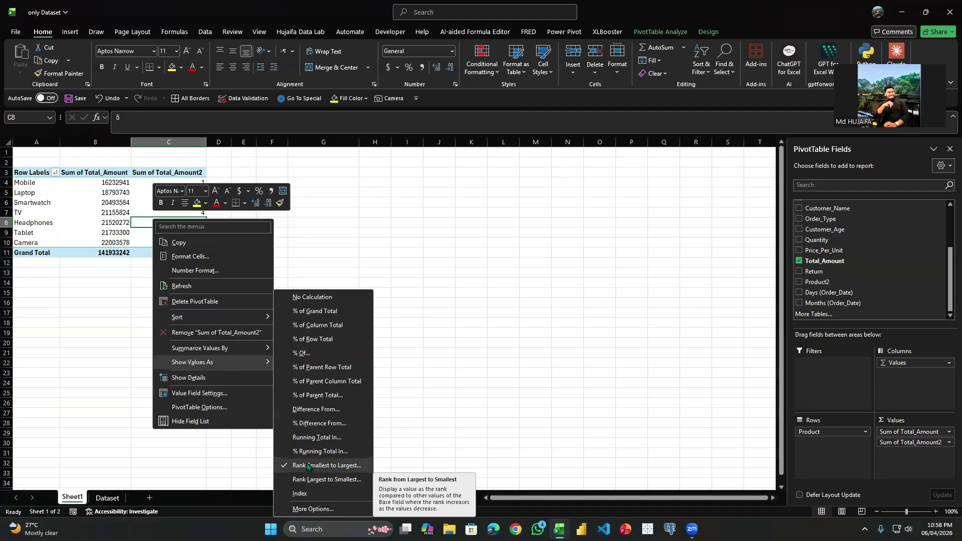
click(332, 480)
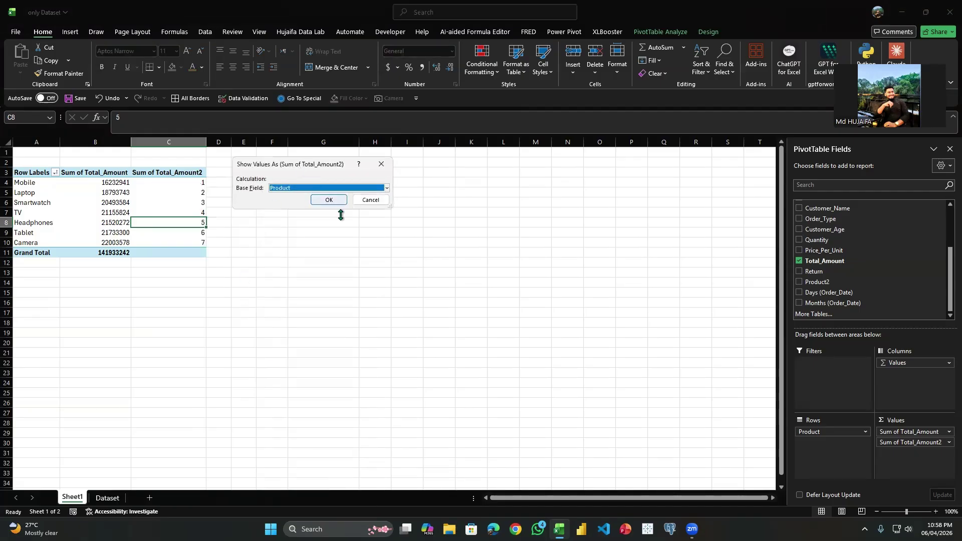
click(326, 200)
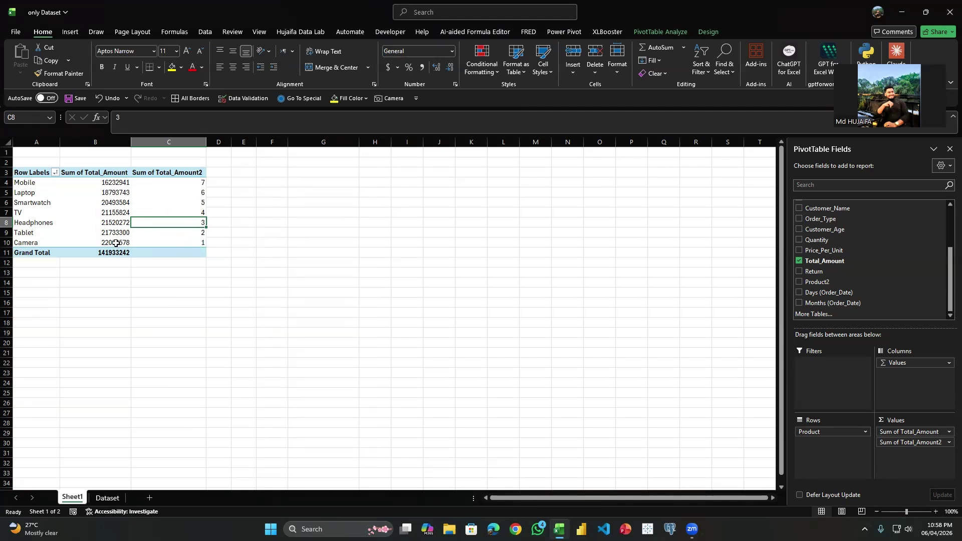
Sort the pivot table by the ranks in the second Total_Amount column from largest to smallest.
right_click(168, 220)
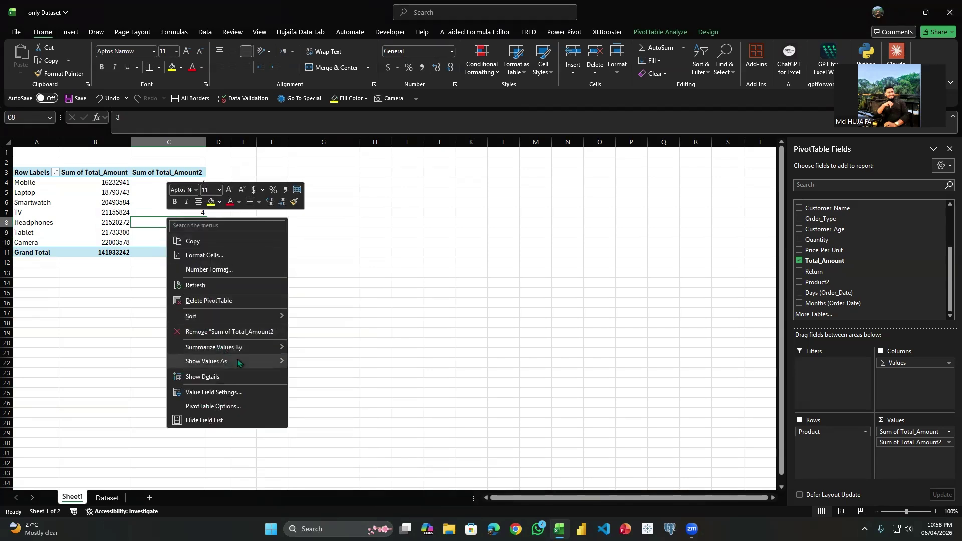
mouse_move(241, 315)
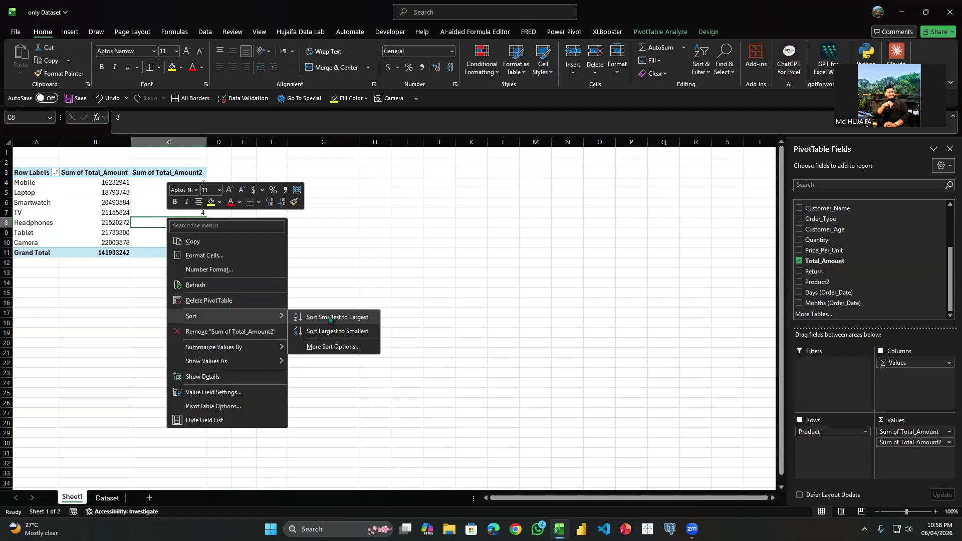
click(352, 329)
click(136, 182)
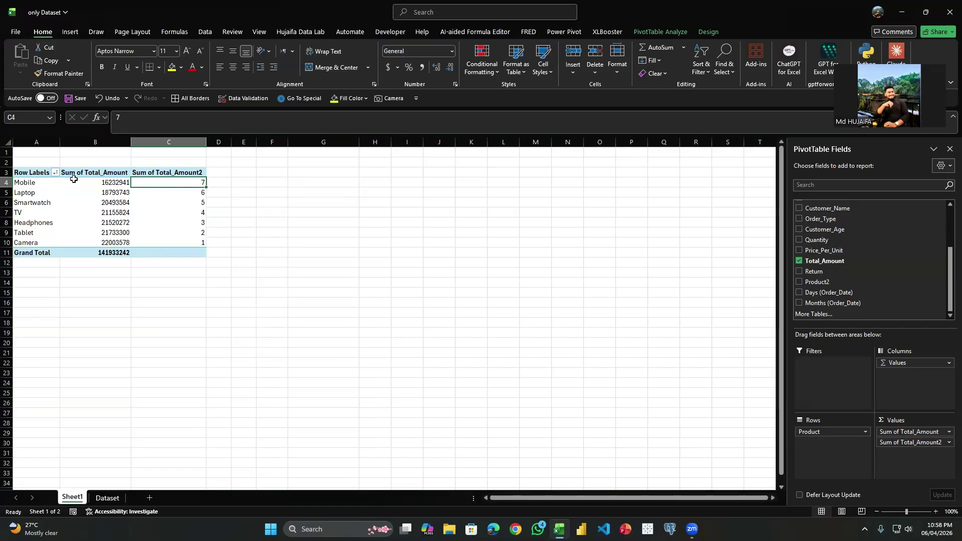
Sort the pivot table by the second Total_Amount column's ranks from smallest to largest and review the ranked products.
right_click(185, 228)
mouse_move(225, 328)
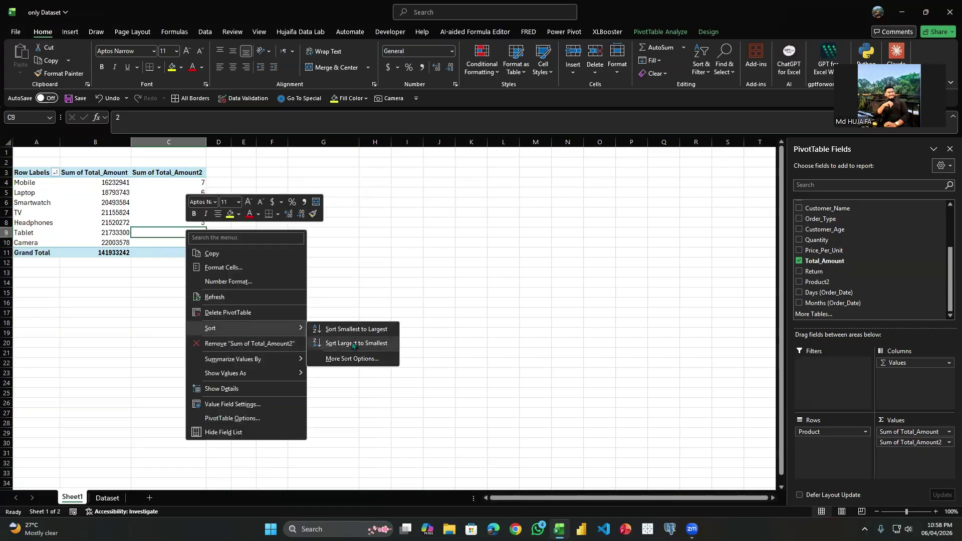
click(346, 328)
click(168, 192)
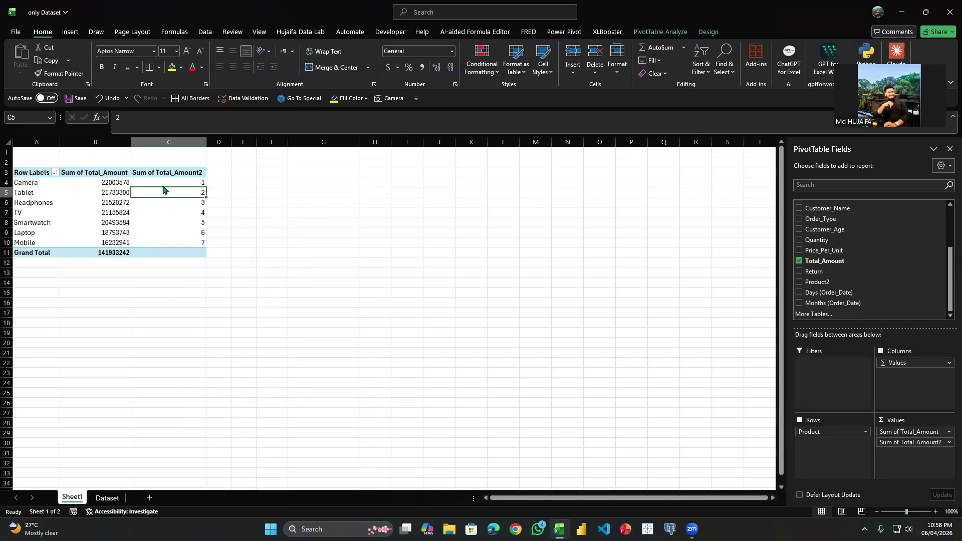
click(78, 201)
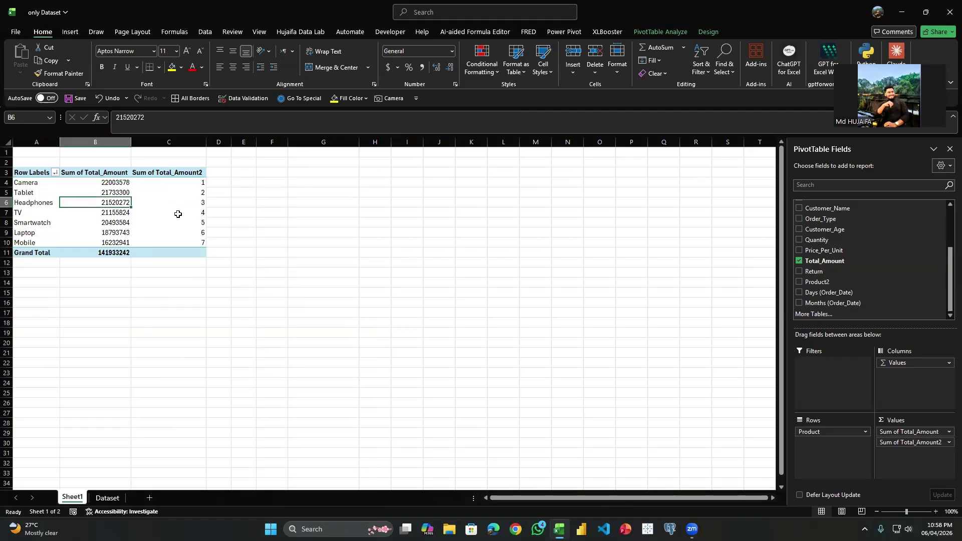
click(178, 213)
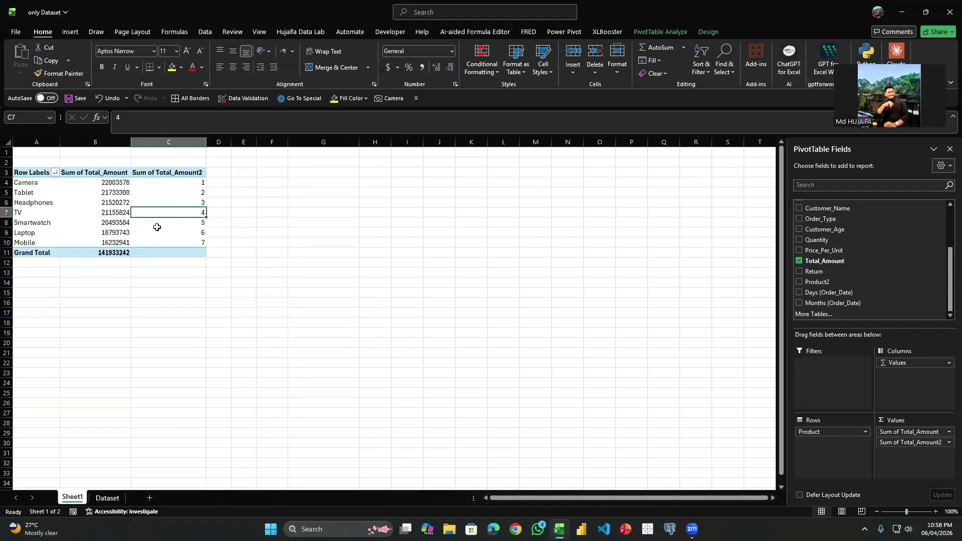
click(193, 233)
click(182, 240)
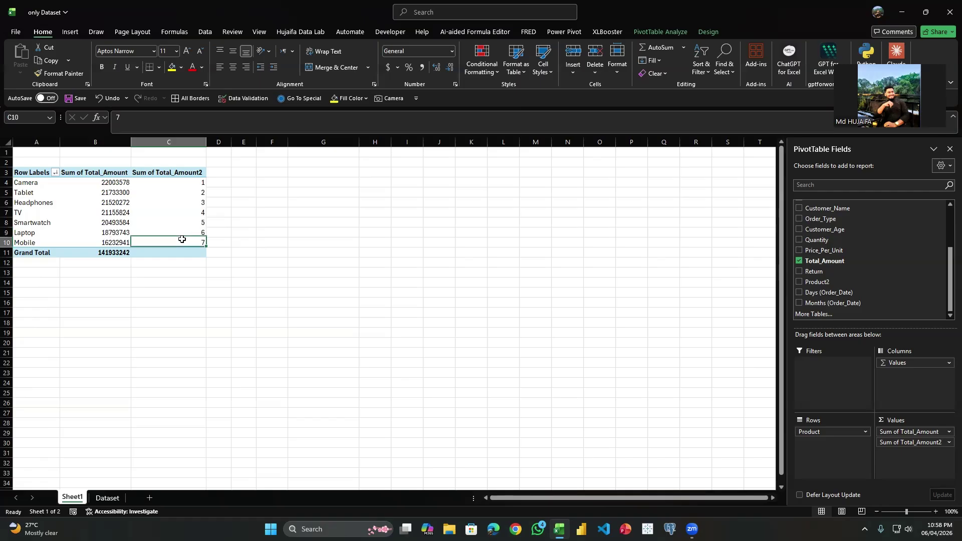
Review the second Total_Amount column's Show Values As and Summarize Values By settings without changing them.
right_click(167, 199)
mouse_move(233, 341)
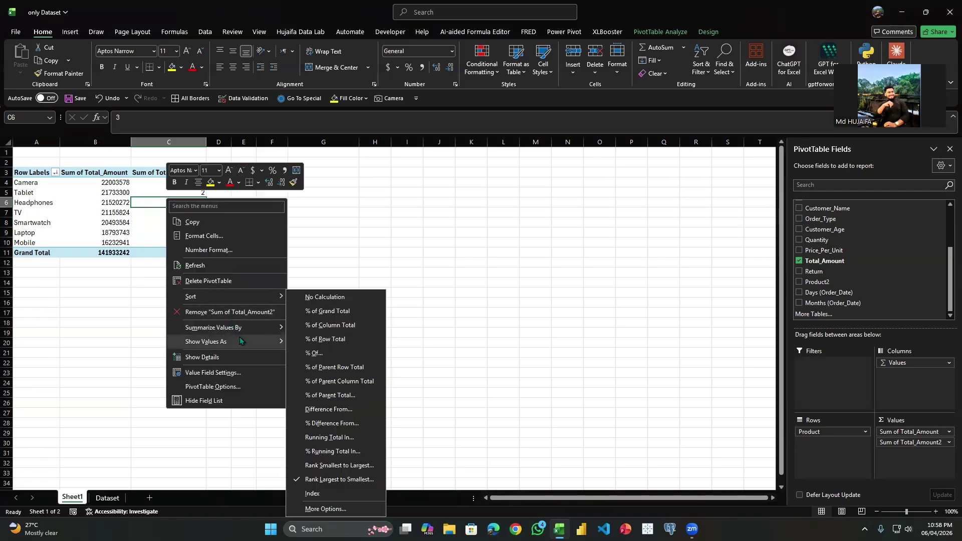
click(326, 509)
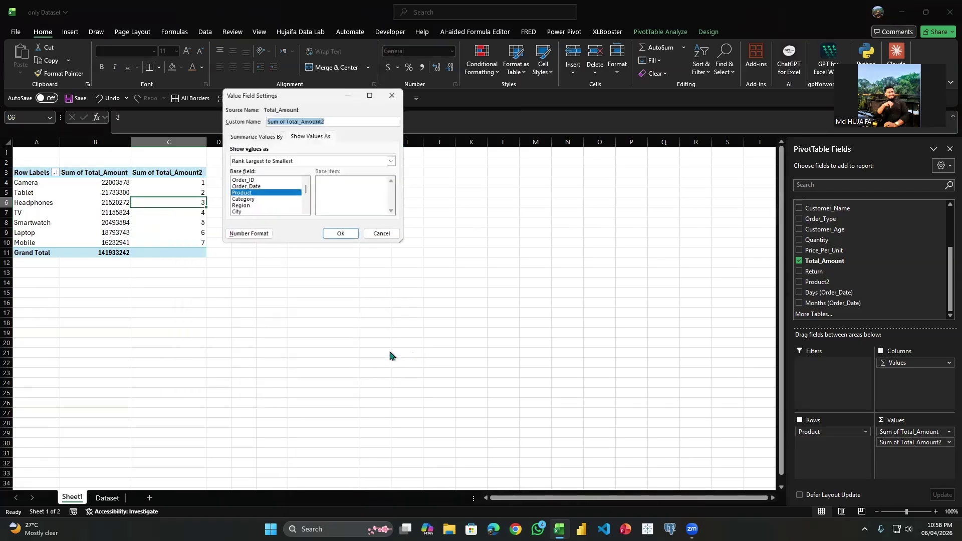
click(395, 93)
right_click(173, 193)
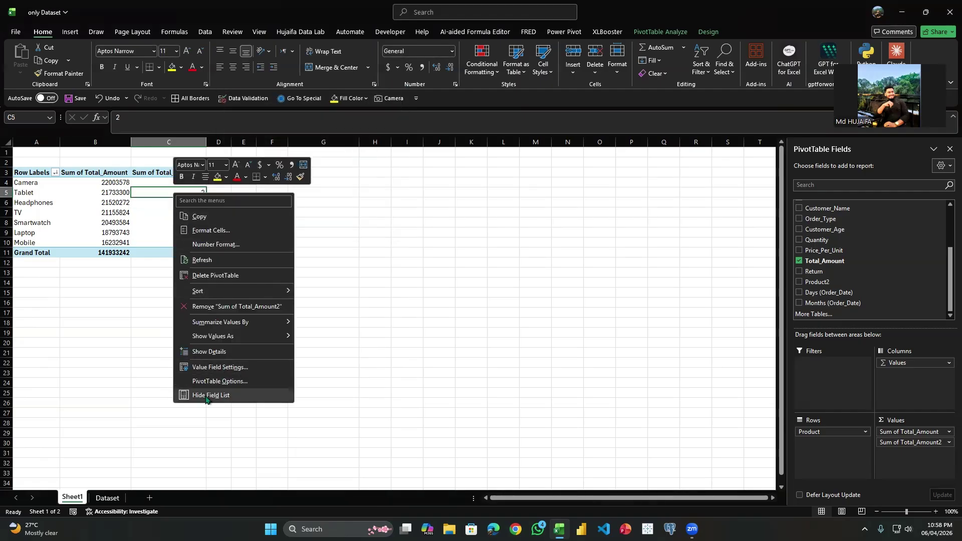
click(228, 372)
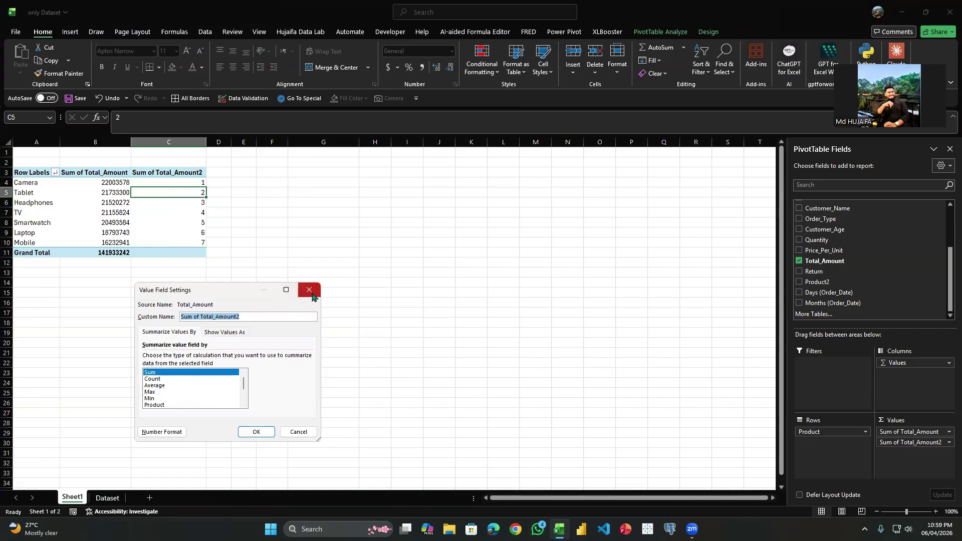
click(309, 289)
Examine the PivotTable name and the Layout & Format settings in PivotTable Options, leaving them unchanged.
right_click(151, 193)
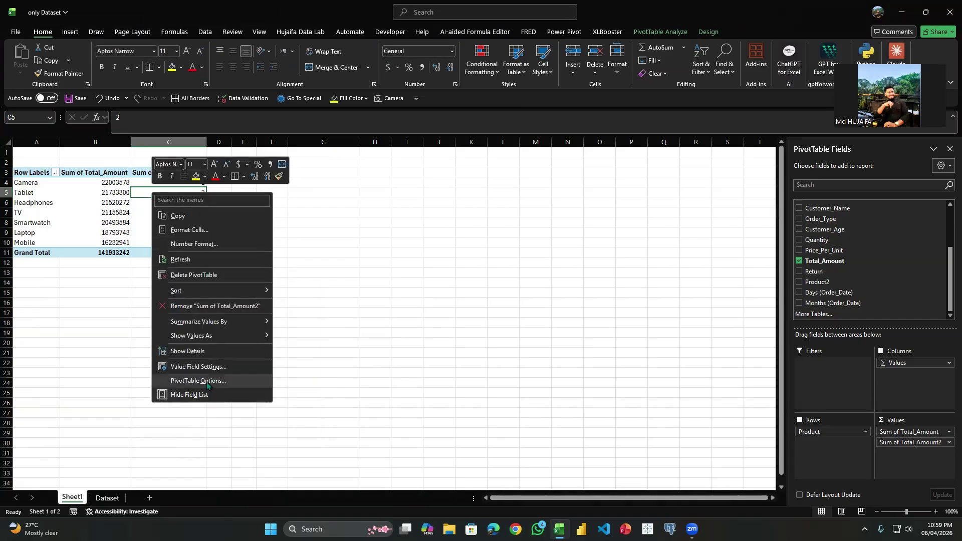
click(207, 381)
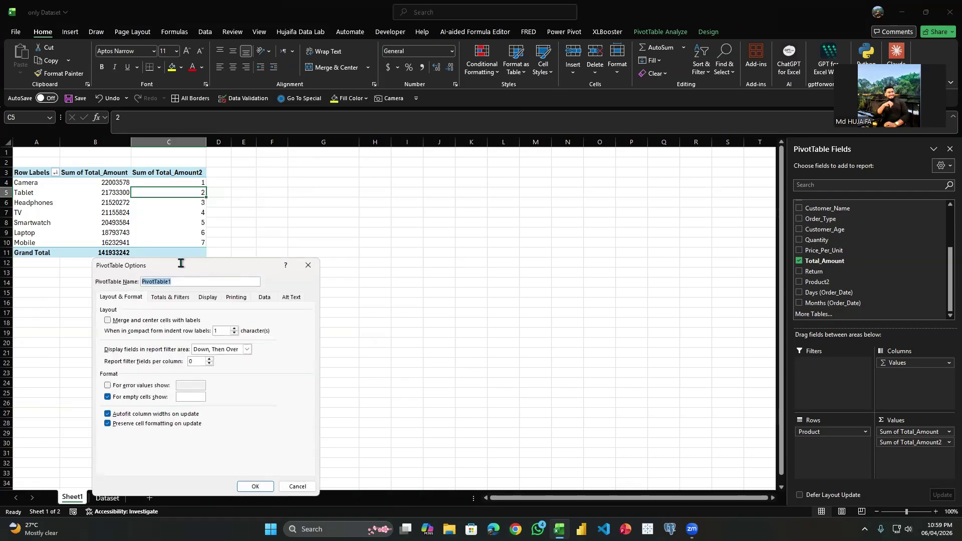
drag(184, 262, 313, 203)
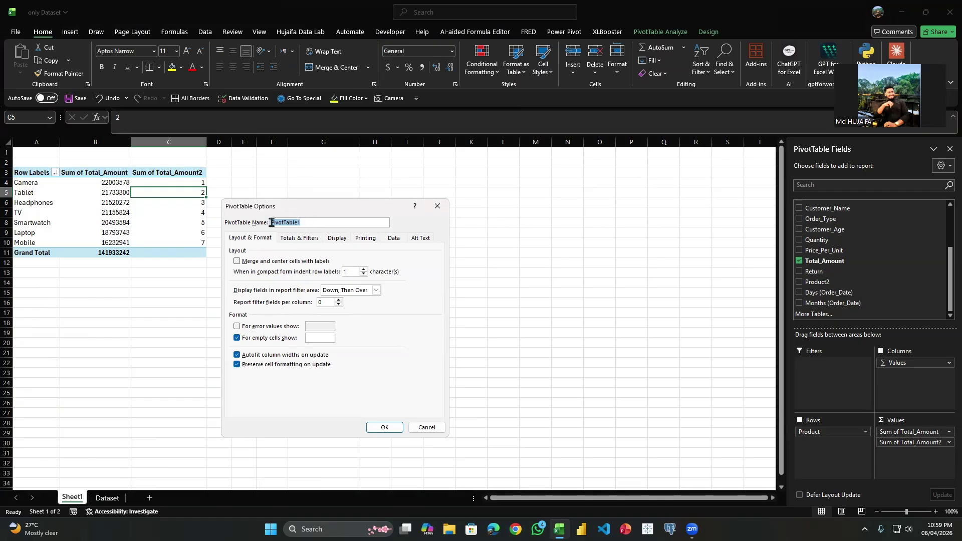
click(307, 223)
drag(310, 223, 236, 221)
click(245, 240)
click(437, 206)
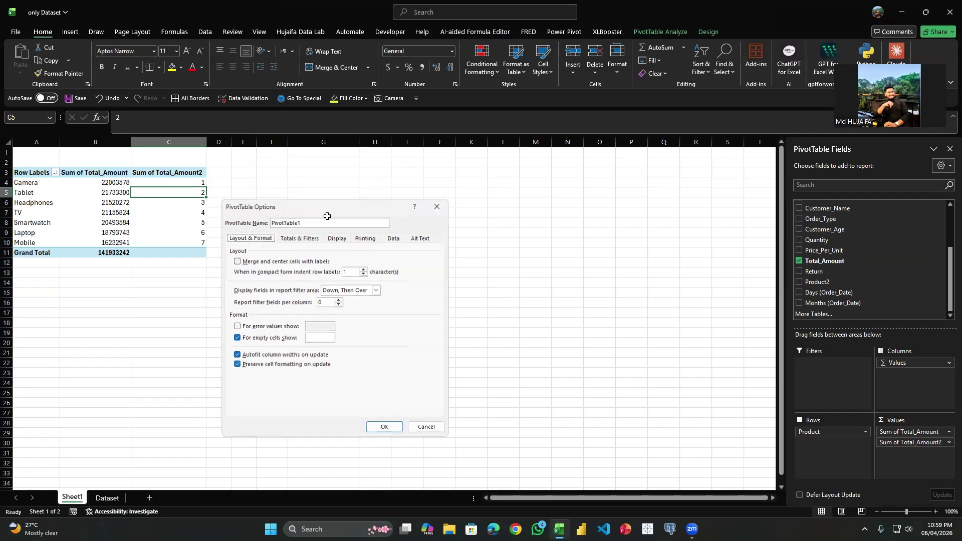
Remove Total_Amount from the pivot table and enable the Classic PivotTable layout.
click(134, 211)
click(813, 261)
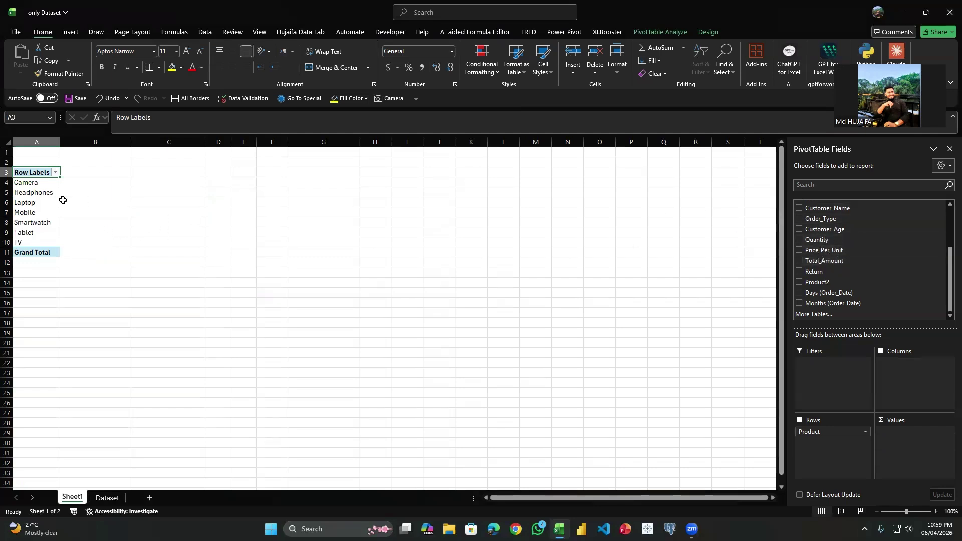
right_click(34, 202)
click(96, 421)
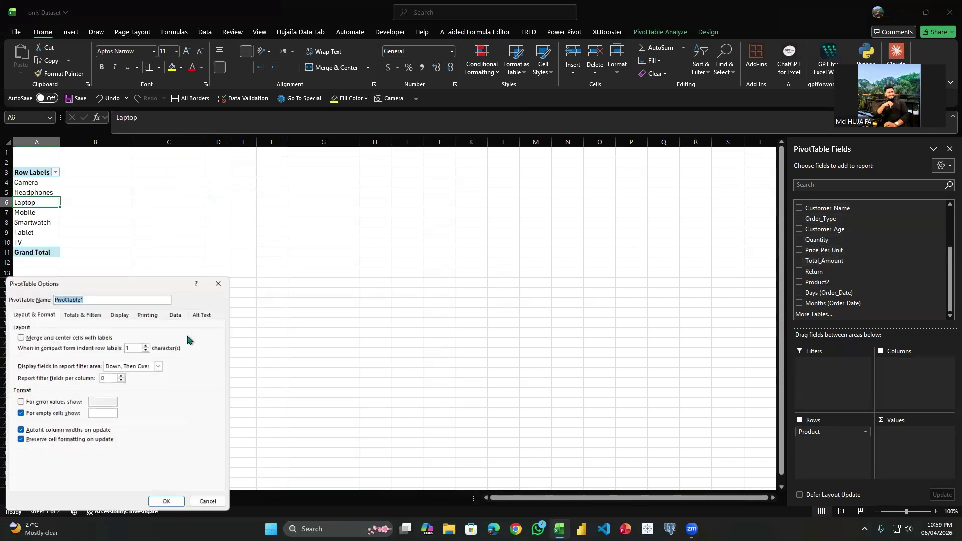
click(123, 313)
click(54, 388)
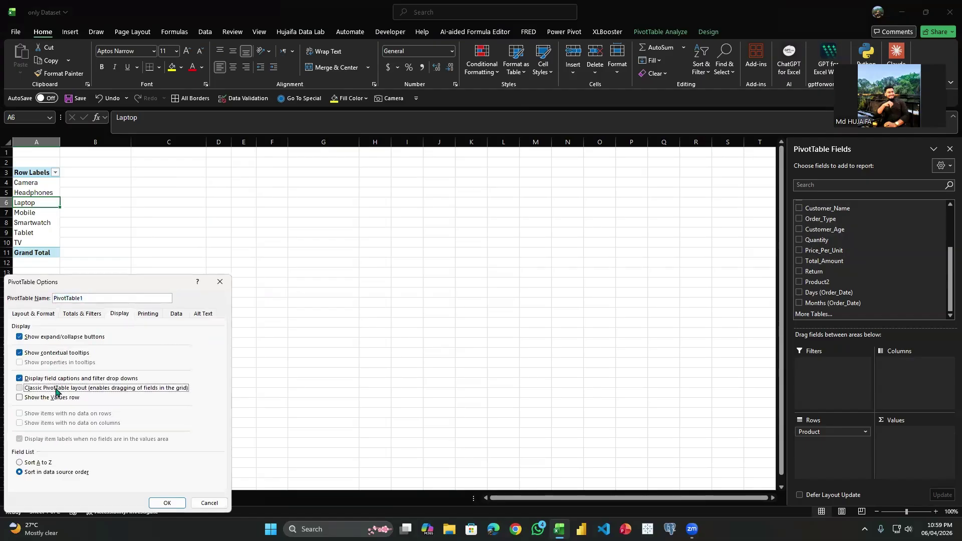
click(167, 503)
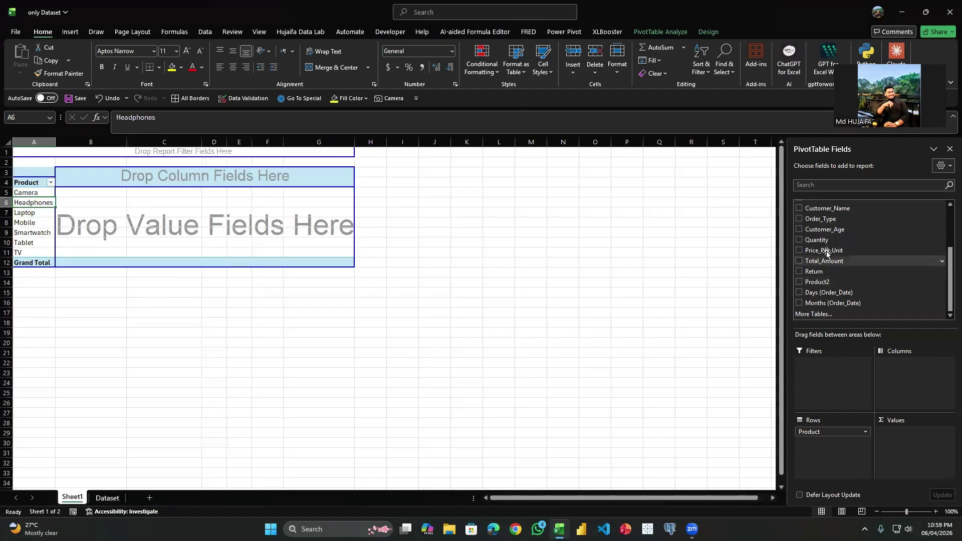
Add Region as the column field and Total_Amount as the value field of the pivot table.
scroll(819, 229, up, 3)
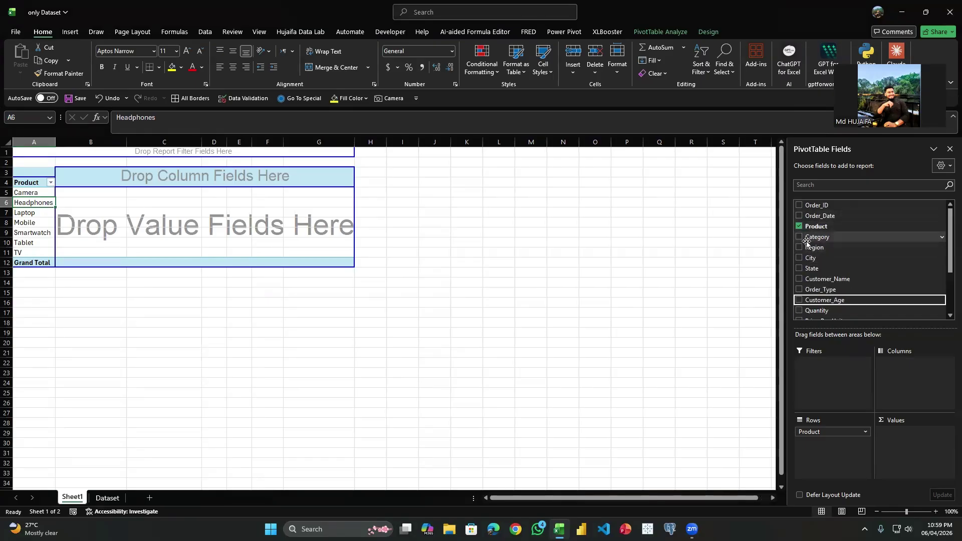
drag(808, 247, 896, 387)
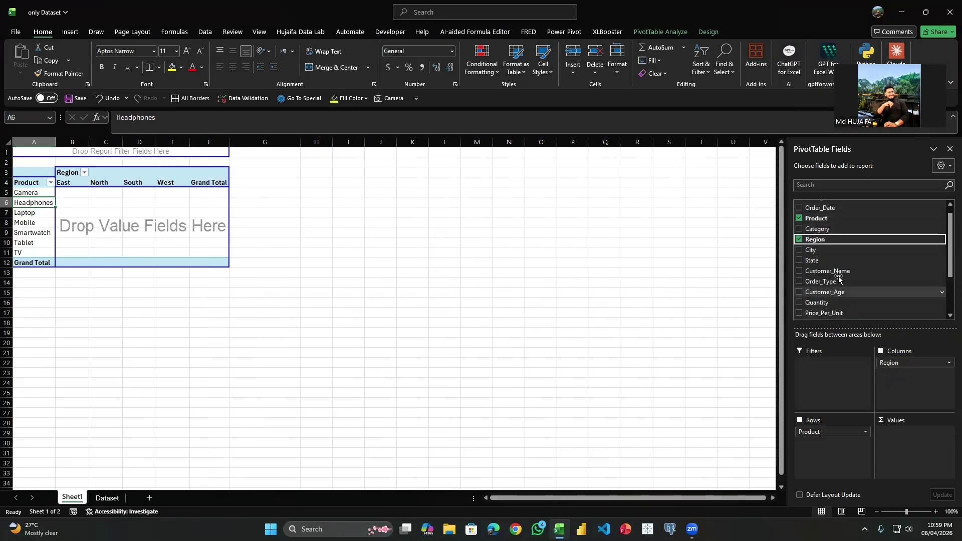
scroll(817, 279, down, 2)
drag(807, 264, 920, 476)
click(124, 215)
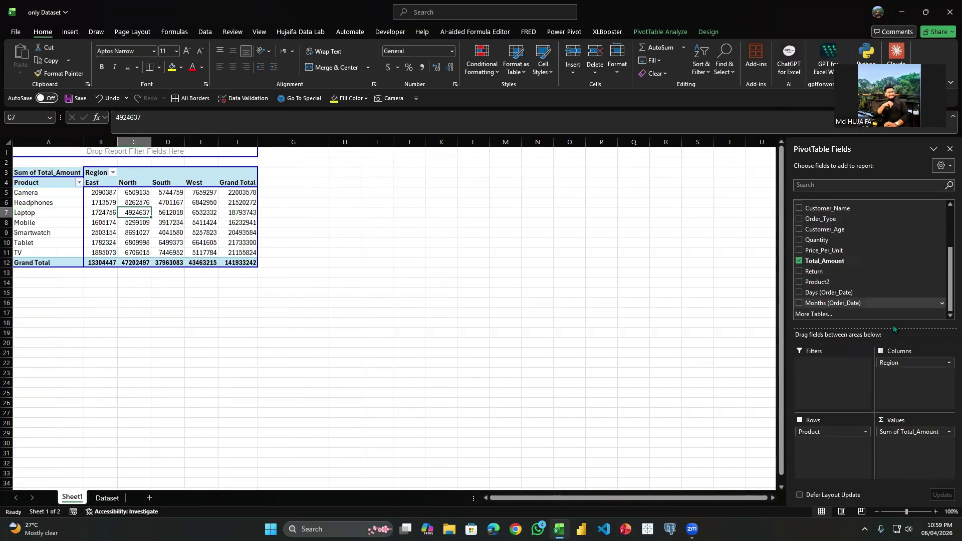
Move Region from the columns to the rows above Product, and check the blank cells beneath the East label.
drag(904, 368, 795, 423)
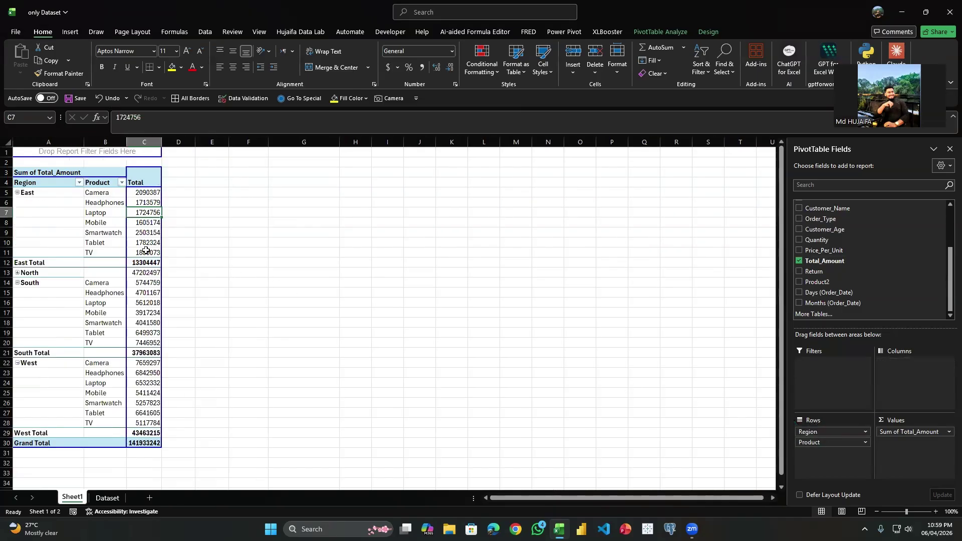
right_click(88, 212)
key(Escape)
click(43, 195)
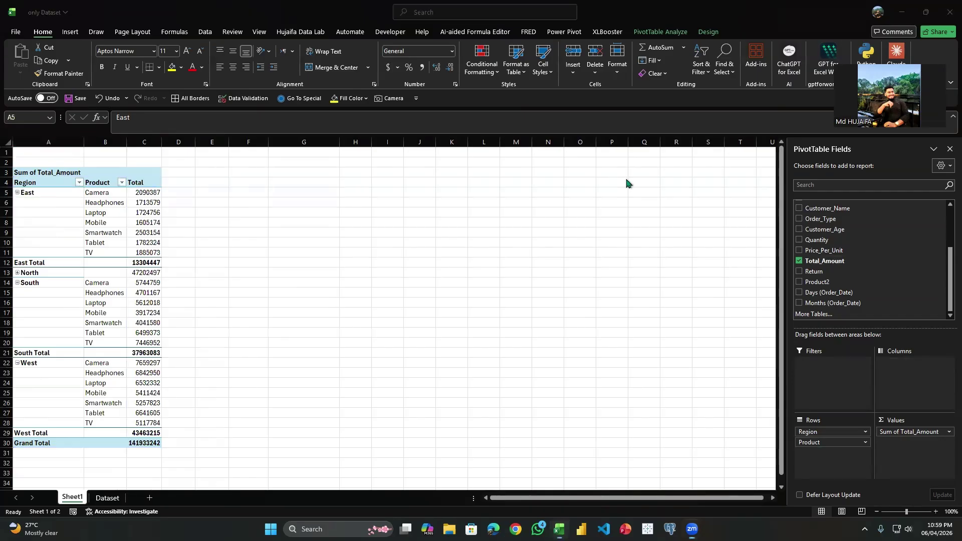
drag(65, 195, 59, 244)
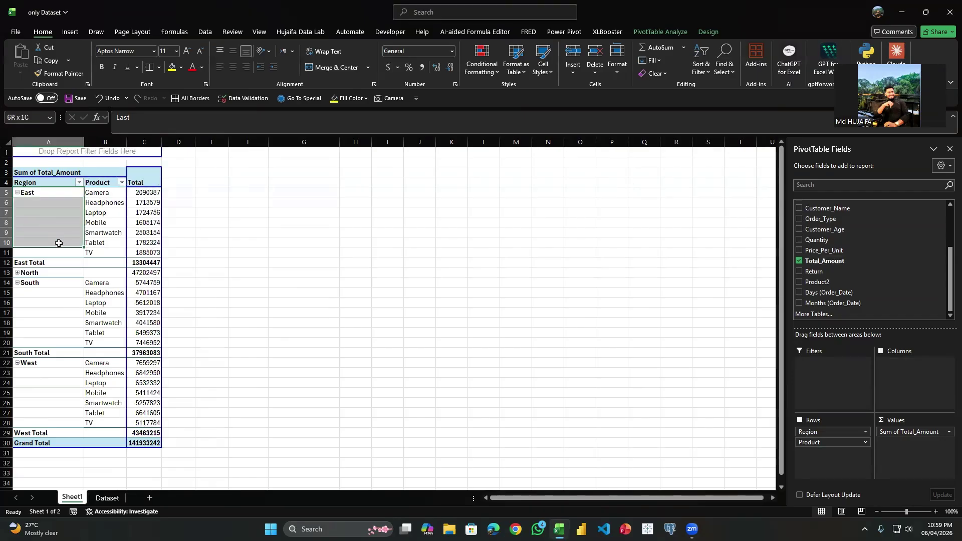
click(44, 202)
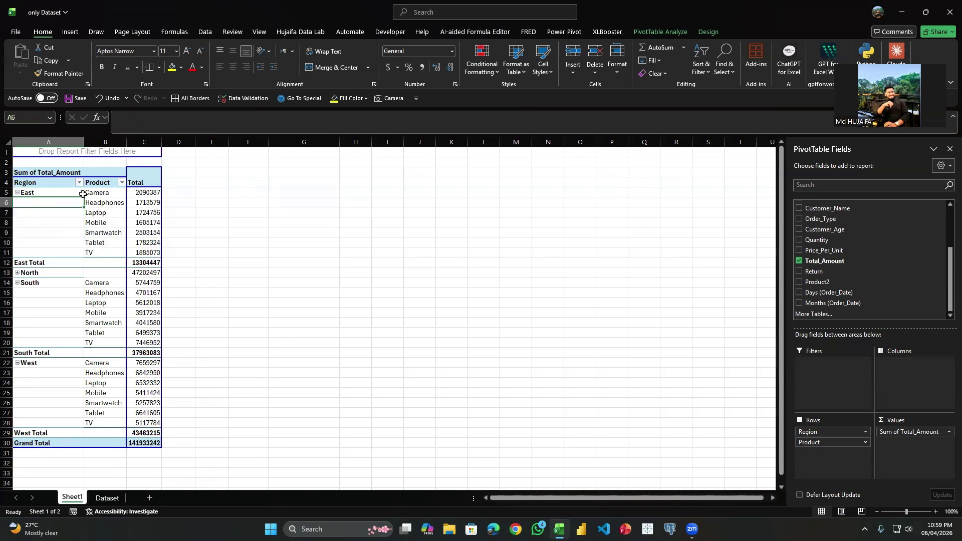
Enable merging and centering of cells with labels in the PivotTable's layout options.
right_click(104, 213)
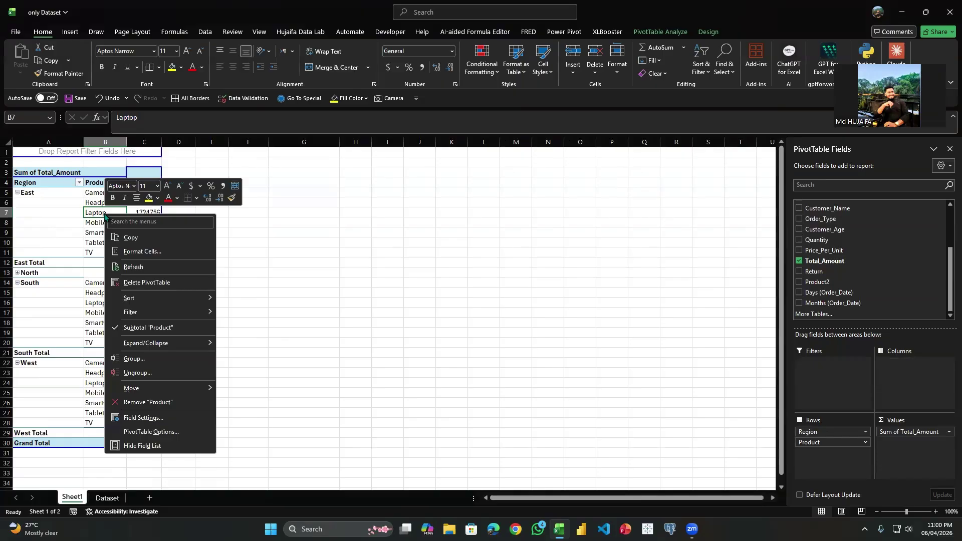
click(155, 432)
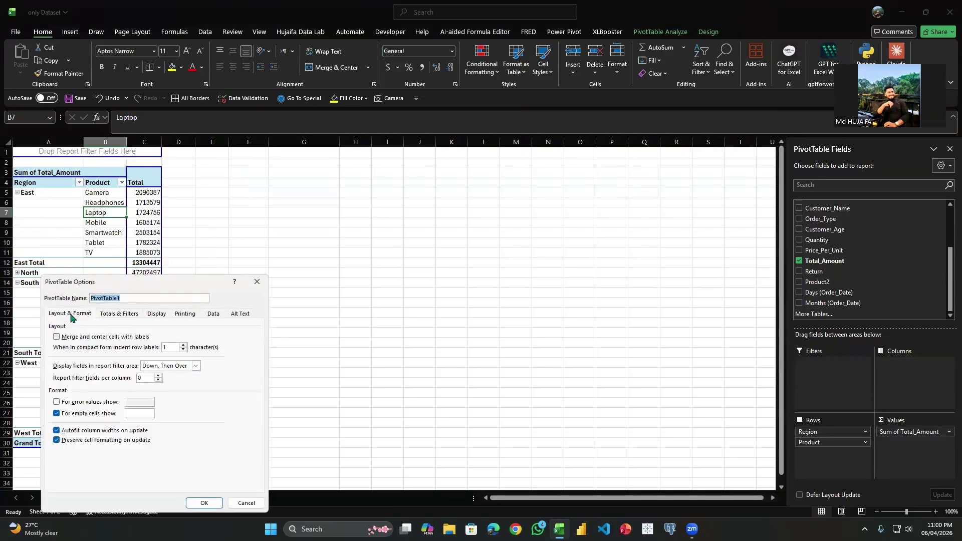
click(70, 314)
click(71, 338)
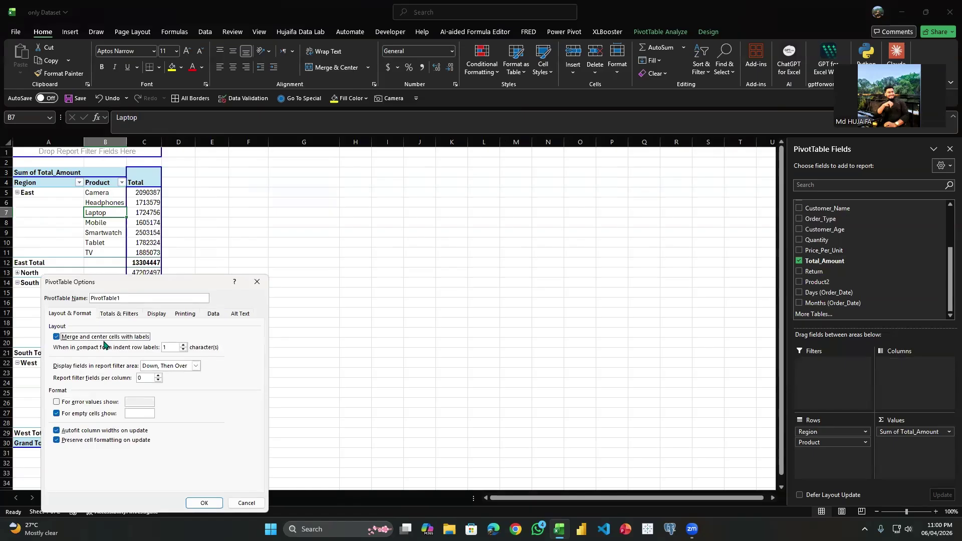
drag(181, 290, 283, 216)
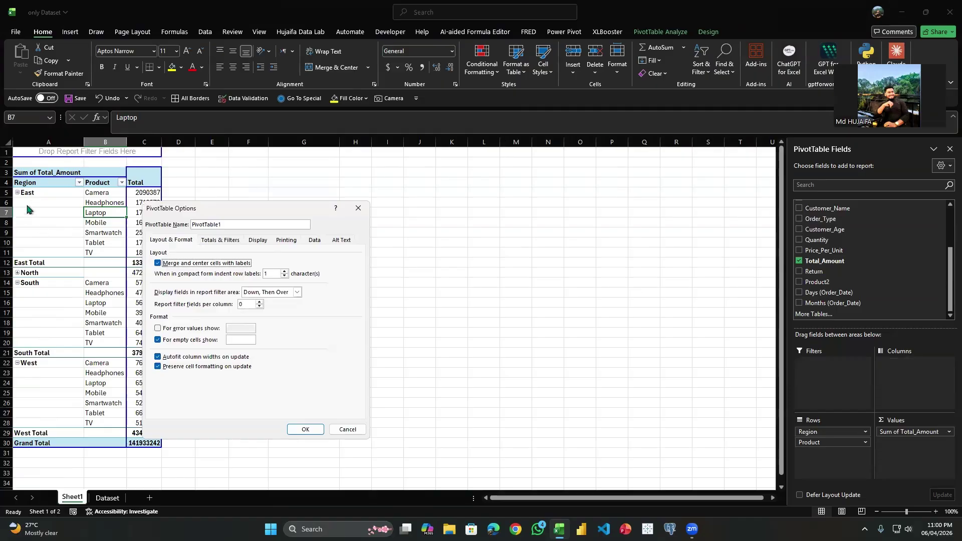
click(305, 429)
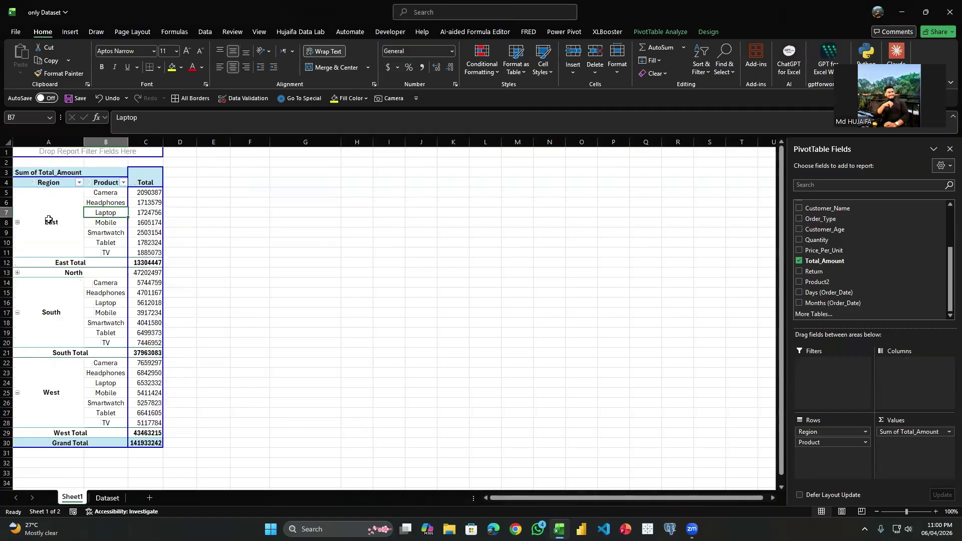
Examine the merged East label beside its products and review the PivotTable's Layout & Format options.
click(48, 220)
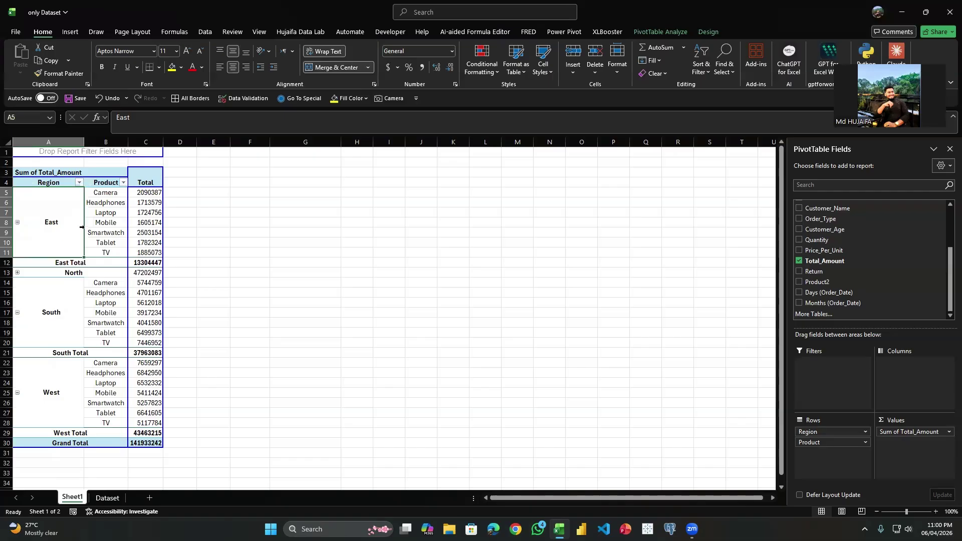
drag(100, 195, 113, 252)
click(157, 223)
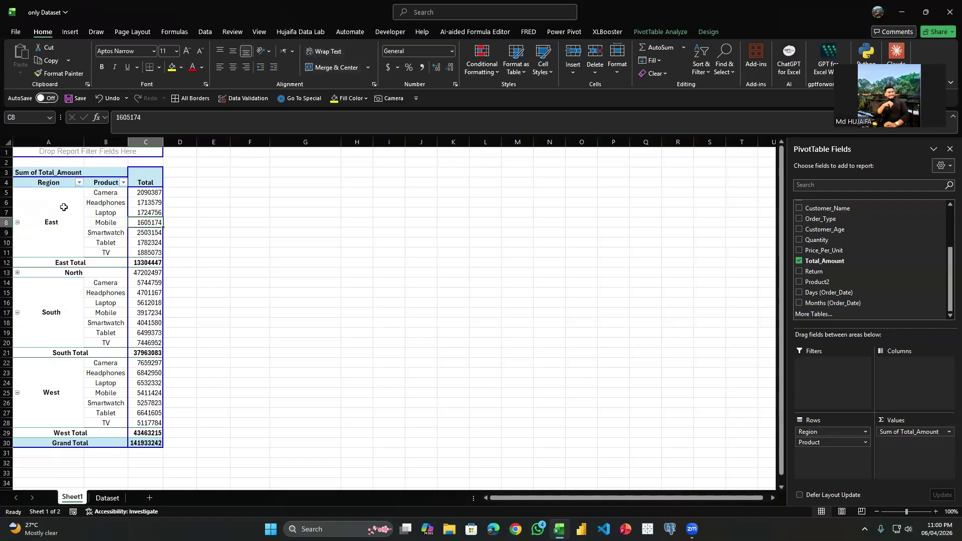
click(67, 216)
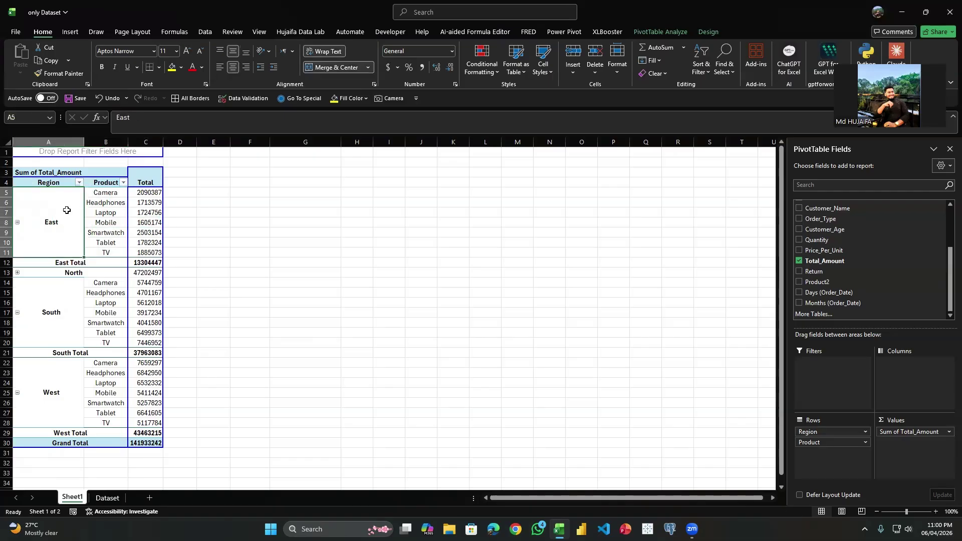
right_click(67, 210)
click(150, 426)
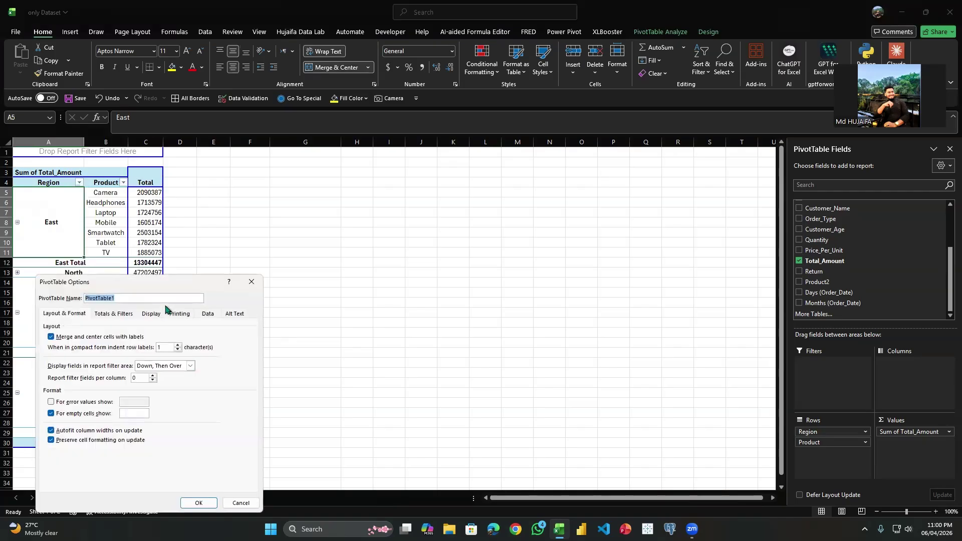
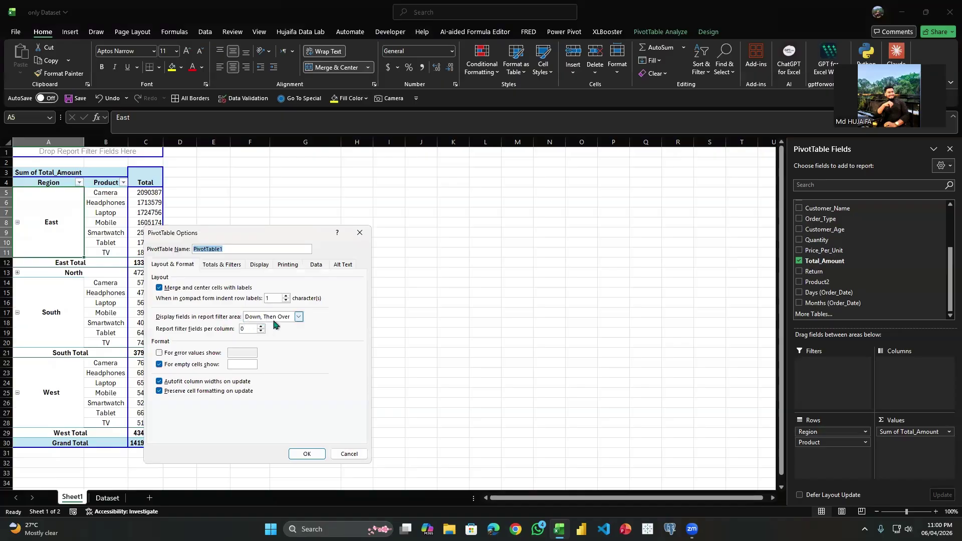
click(360, 233)
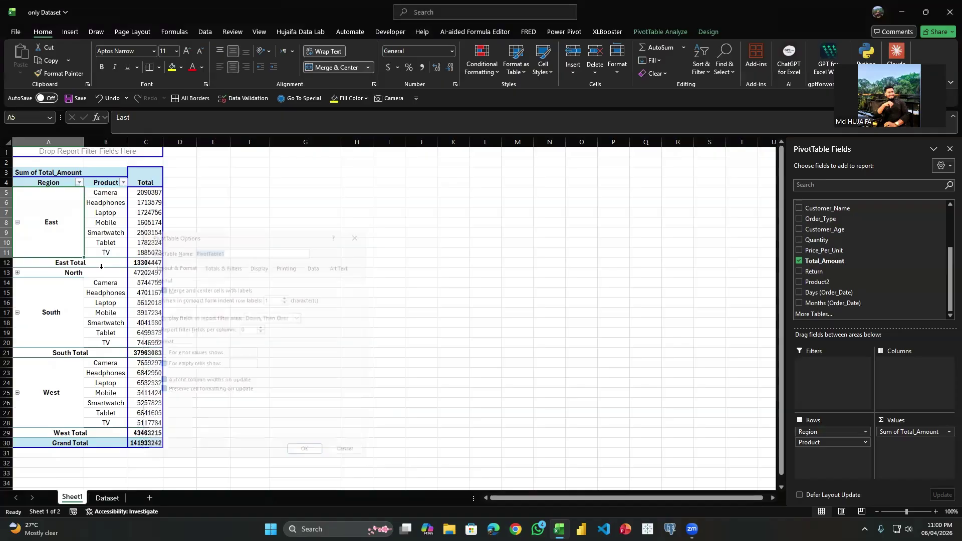
Move the Region field from the rows to the report filter.
right_click(104, 252)
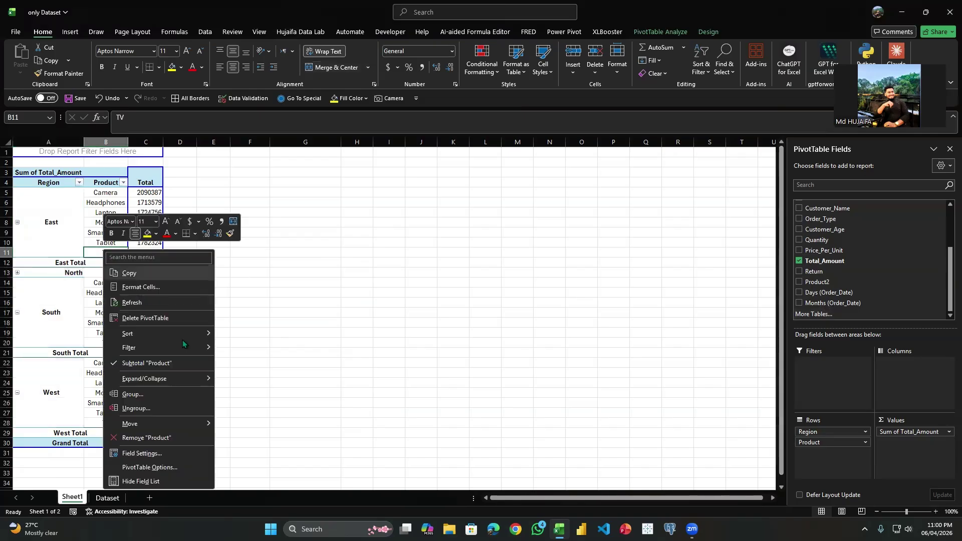
click(765, 264)
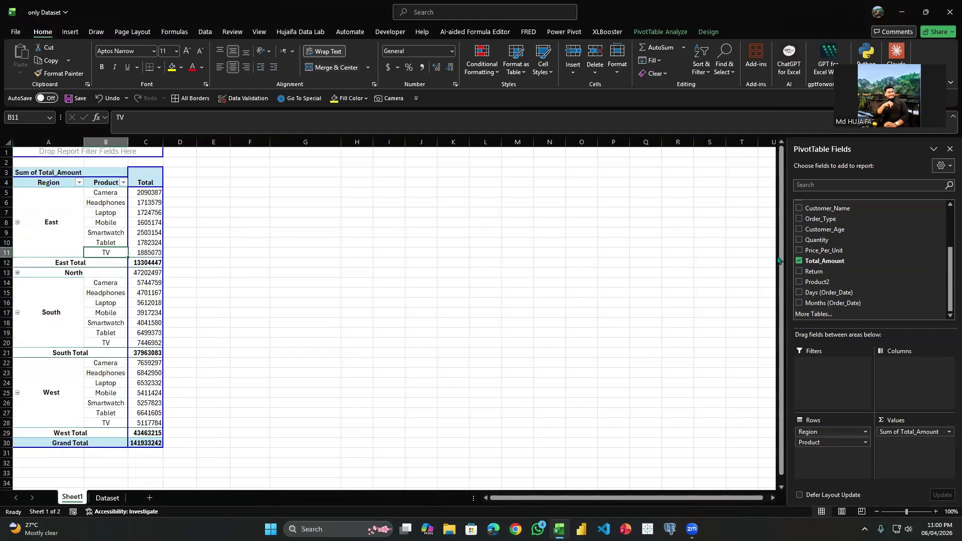
drag(817, 434, 850, 403)
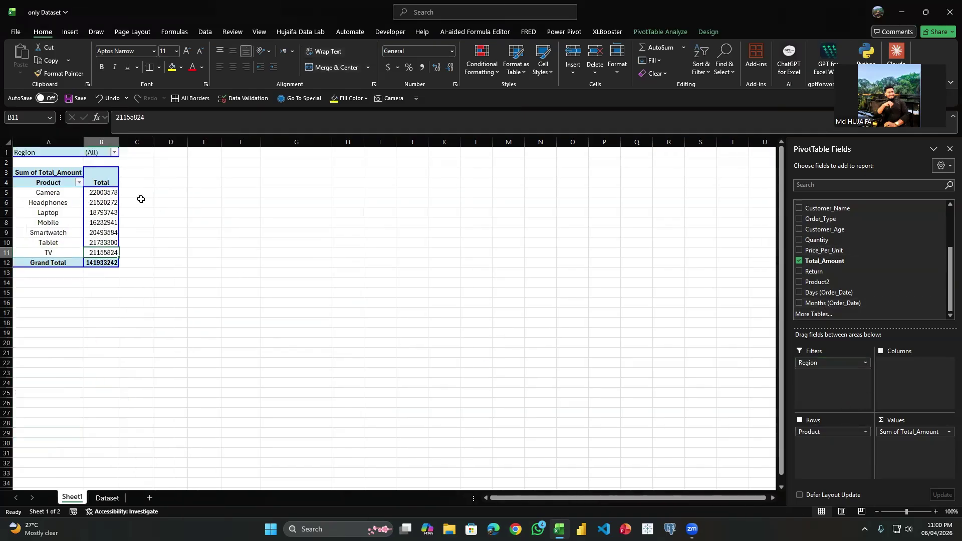
Turn off the Classic PivotTable layout in the PivotTable's display options.
right_click(55, 173)
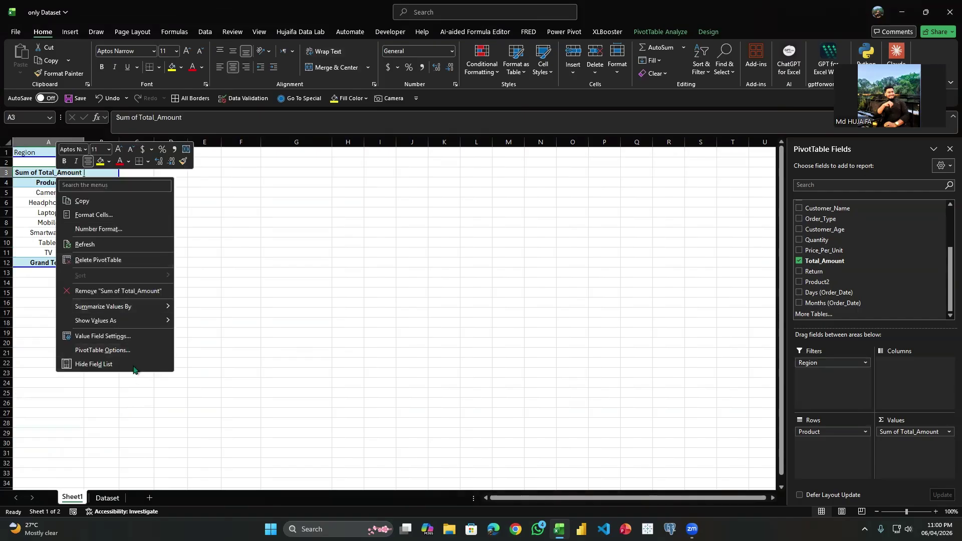
click(161, 350)
click(131, 264)
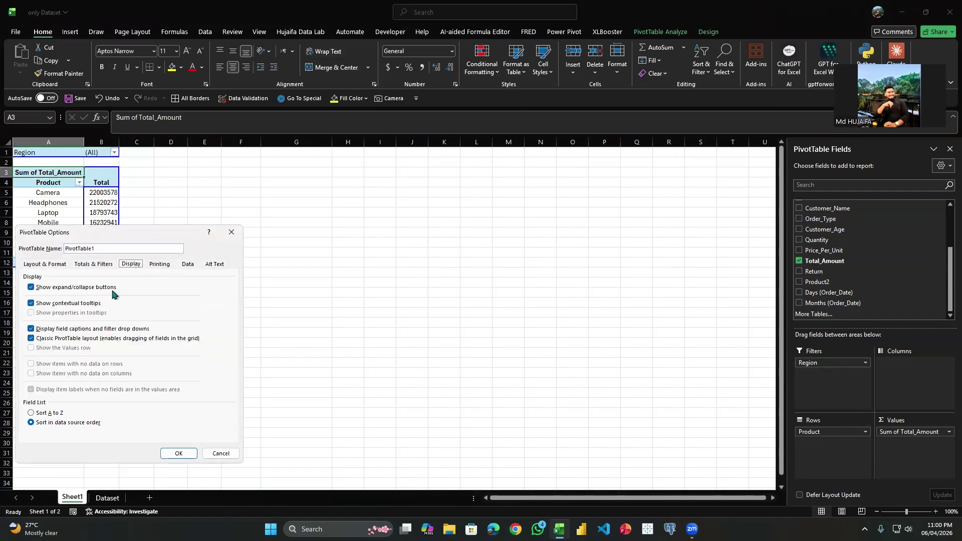
click(179, 453)
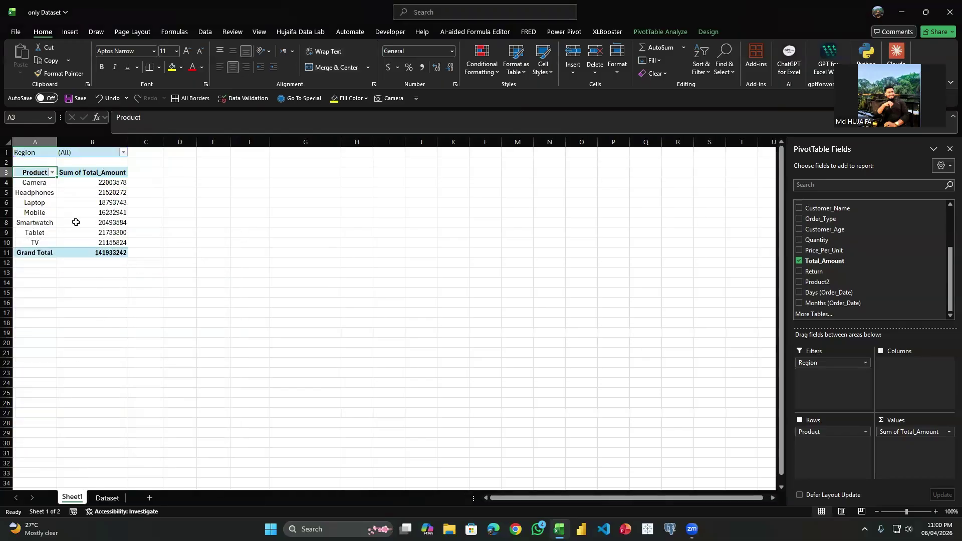
Add the City field to the report filter below Region.
click(94, 153)
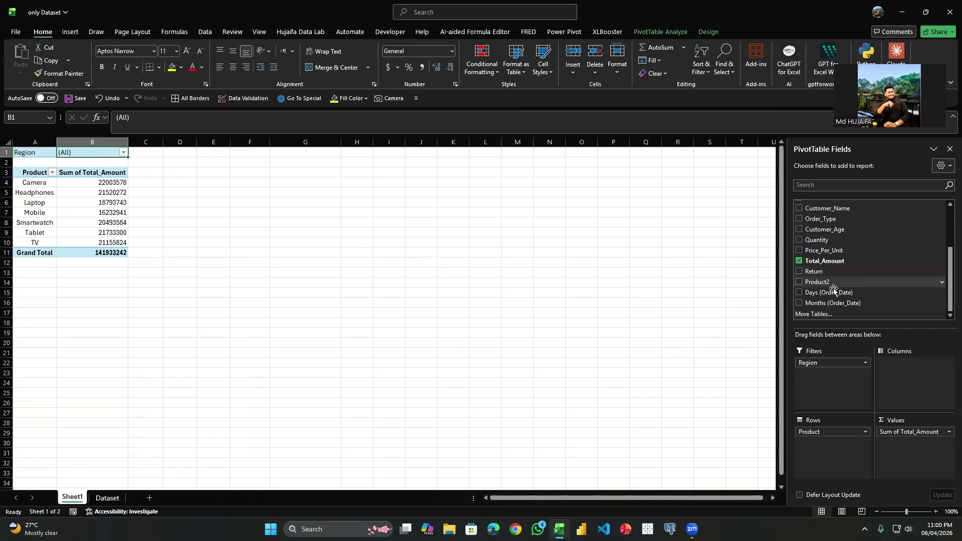
scroll(830, 288, down, 2)
scroll(821, 284, up, 4)
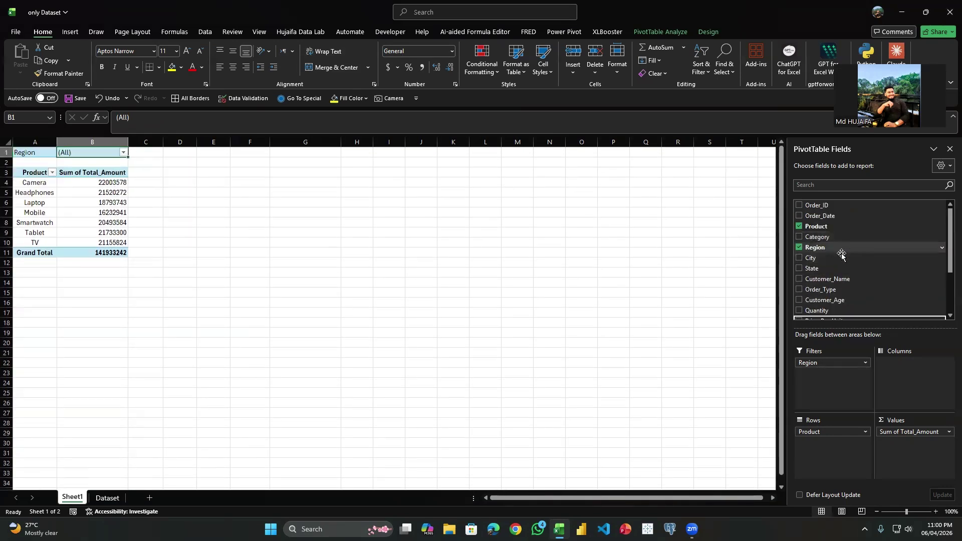
drag(822, 258, 847, 376)
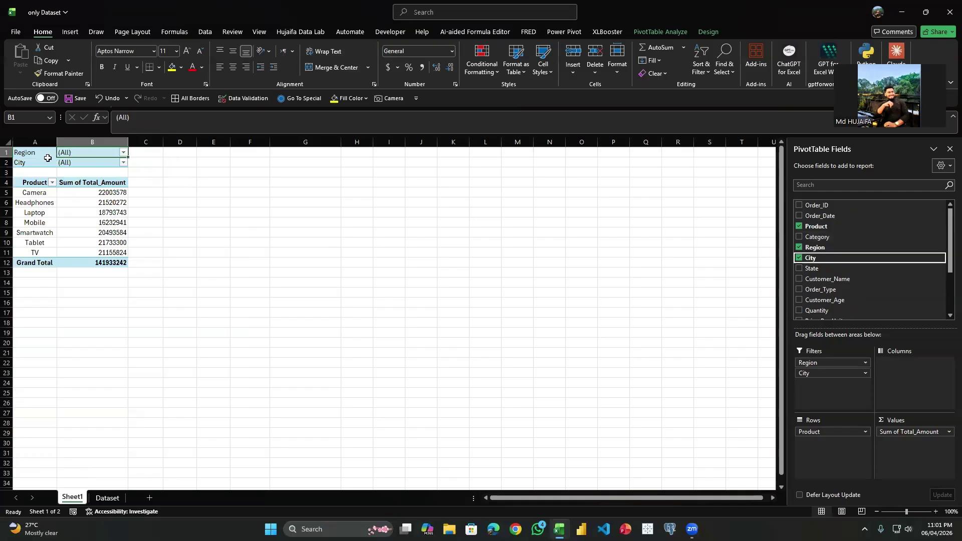
Set the PivotTable's report filter area to display its fields Over, Then Down.
right_click(86, 222)
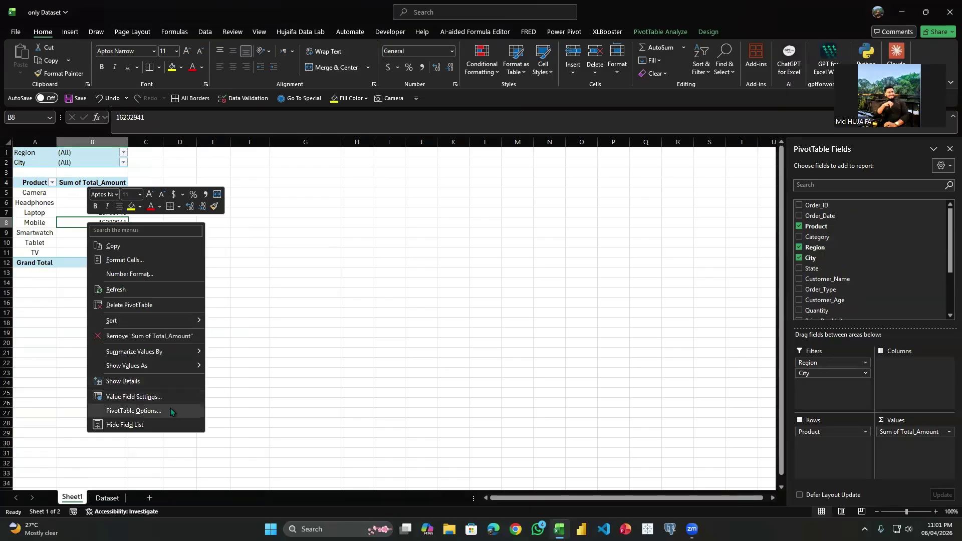
click(133, 411)
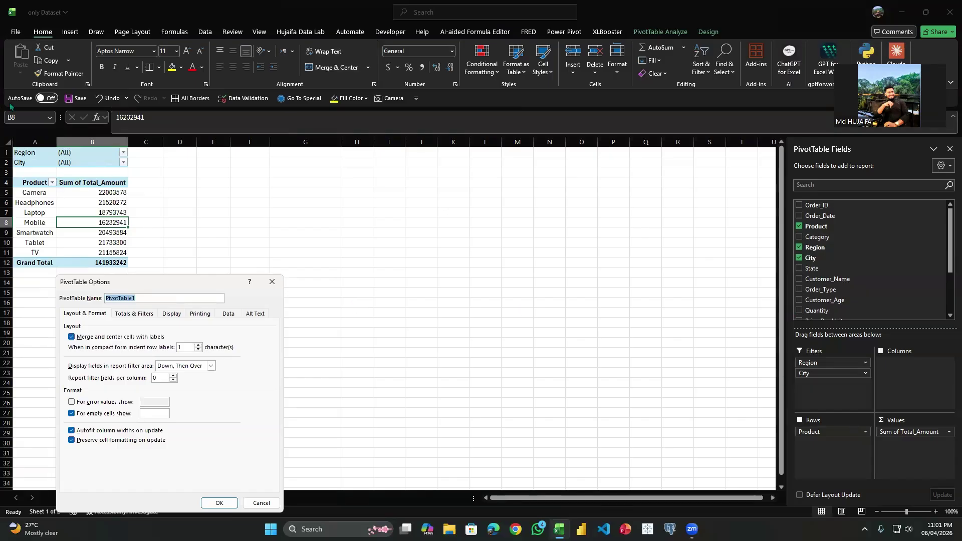
click(190, 366)
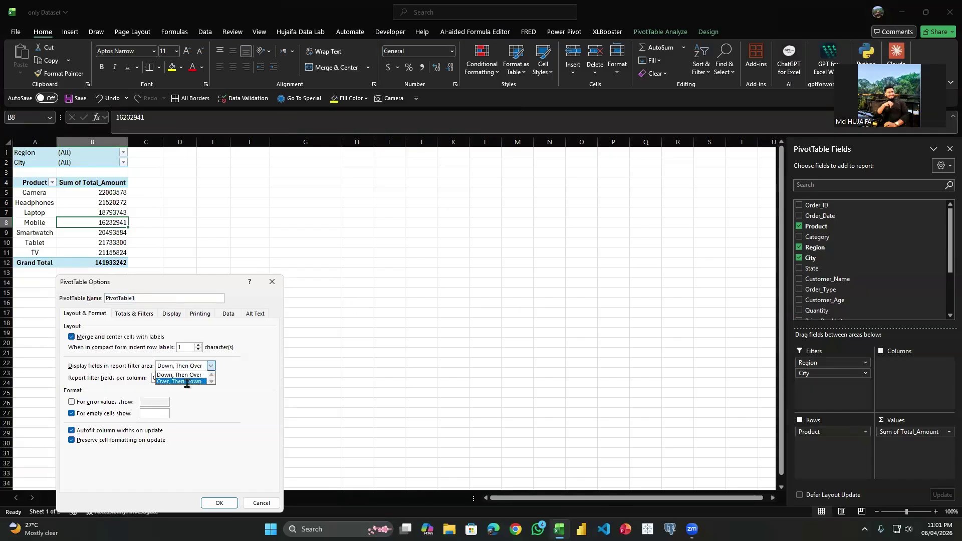
click(187, 381)
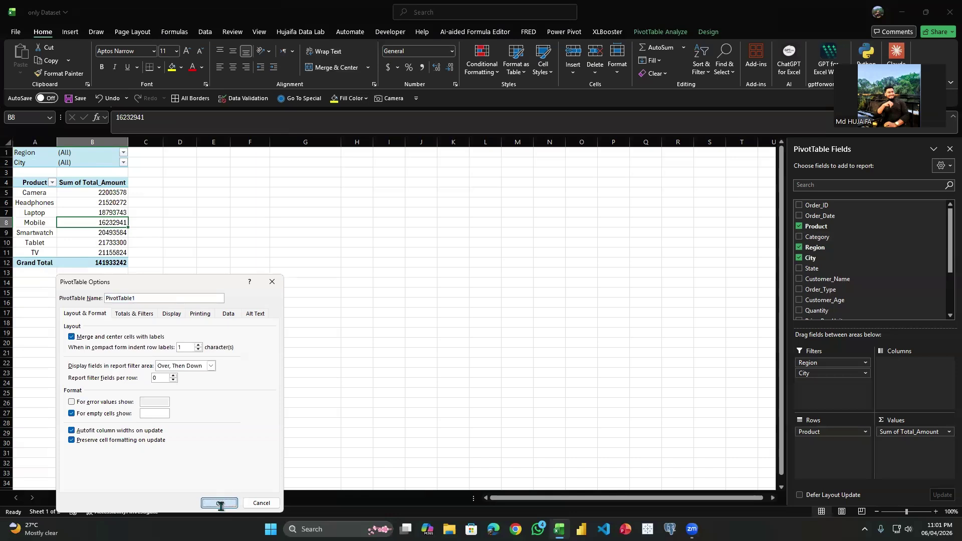
click(219, 503)
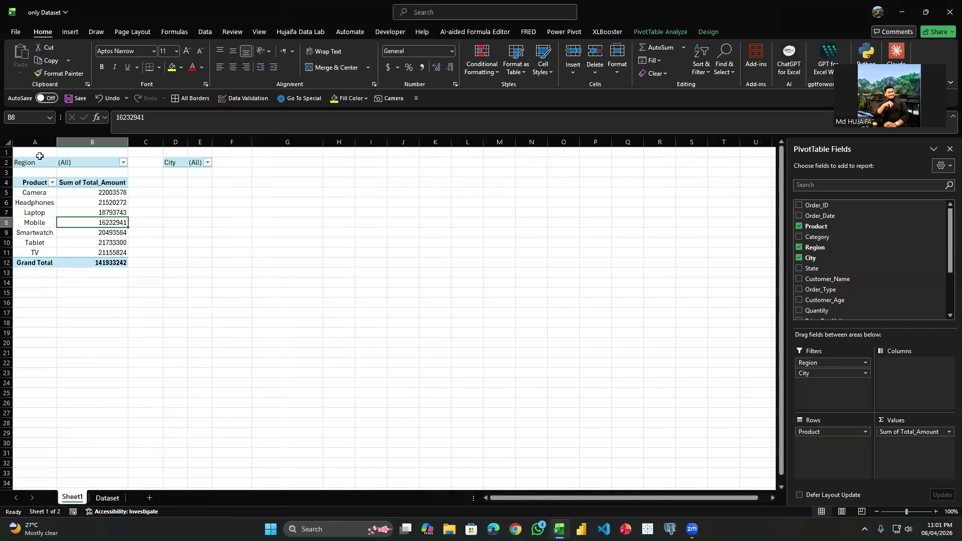
Examine how the Region and City filters are arranged across row 2 above the PivotTable.
drag(40, 158, 486, 169)
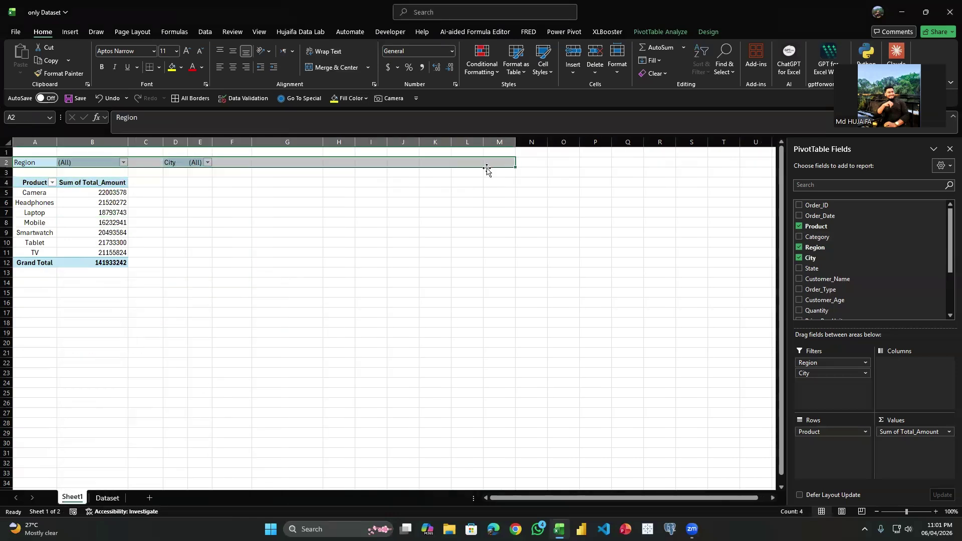
click(247, 170)
click(83, 158)
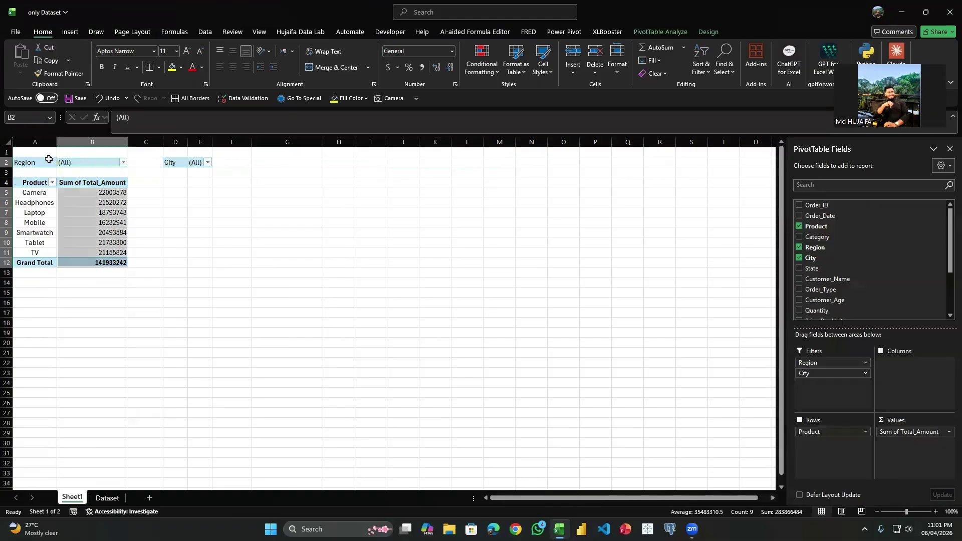
drag(49, 159, 98, 163)
drag(271, 164, 311, 168)
drag(374, 165, 362, 171)
click(93, 171)
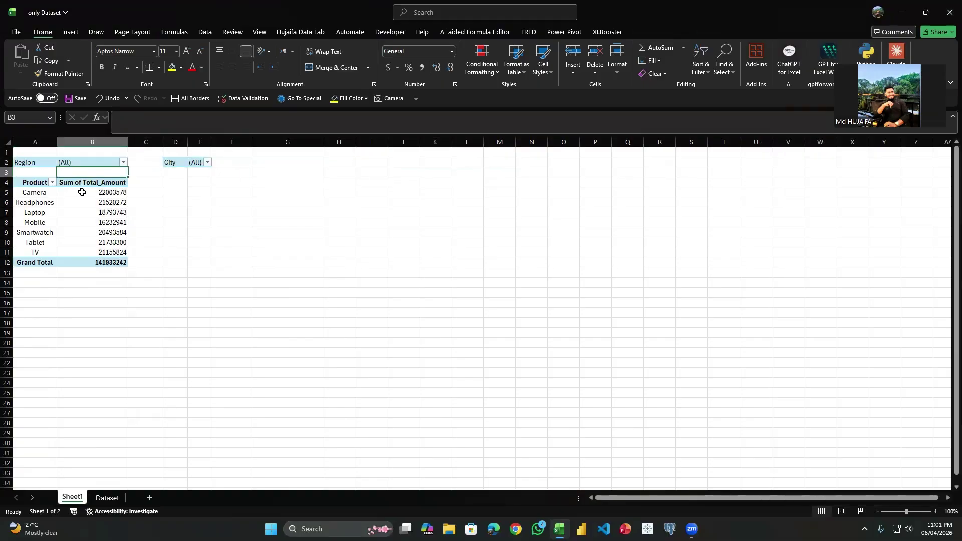
Remove the Region and City fields from the PivotTable's report filter.
click(93, 201)
scroll(822, 316, down, 1)
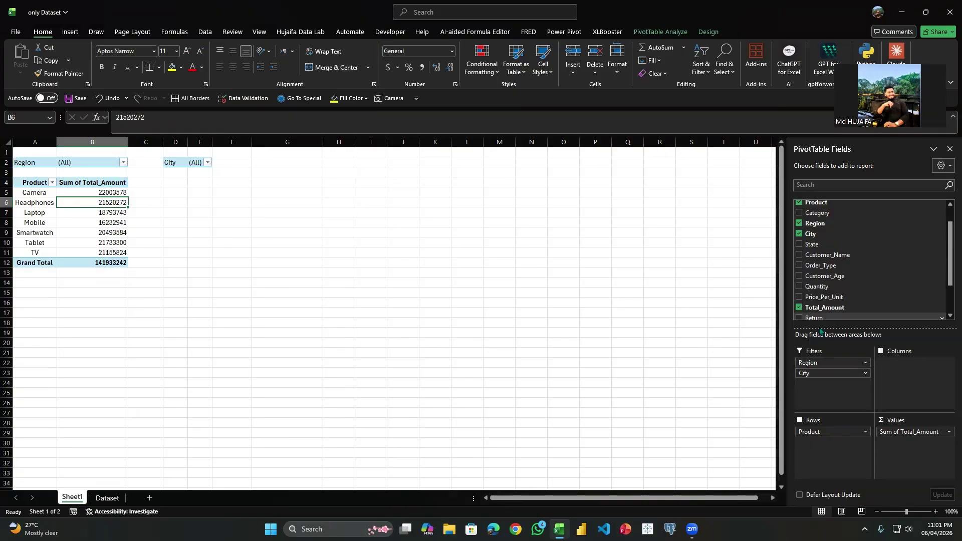
drag(821, 373, 822, 307)
right_click(46, 213)
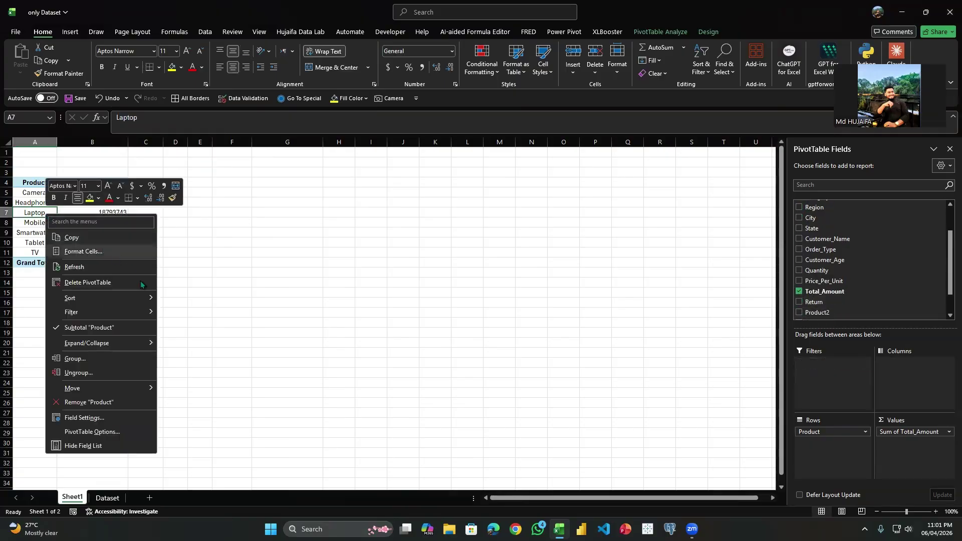
key(Escape)
right_click(97, 223)
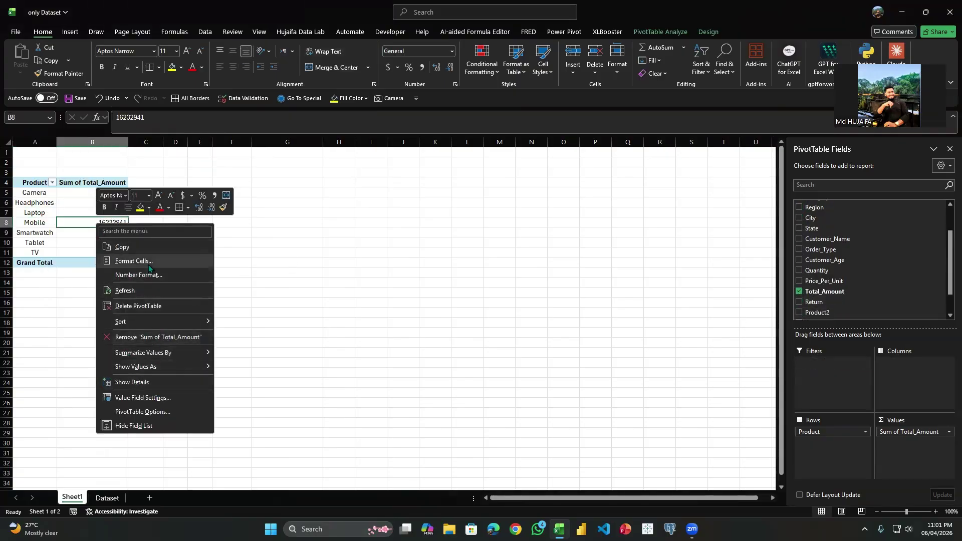
key(Escape)
click(75, 202)
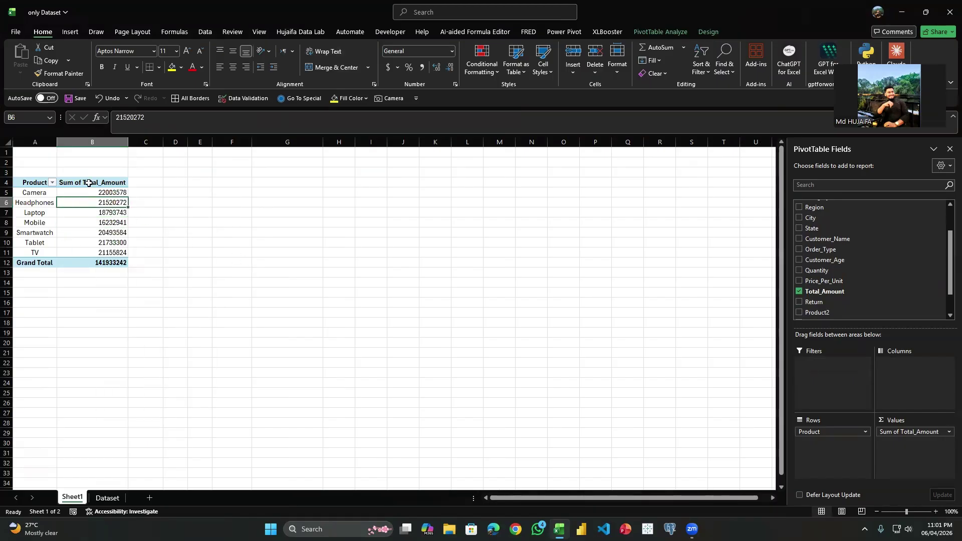
right_click(67, 215)
key(Escape)
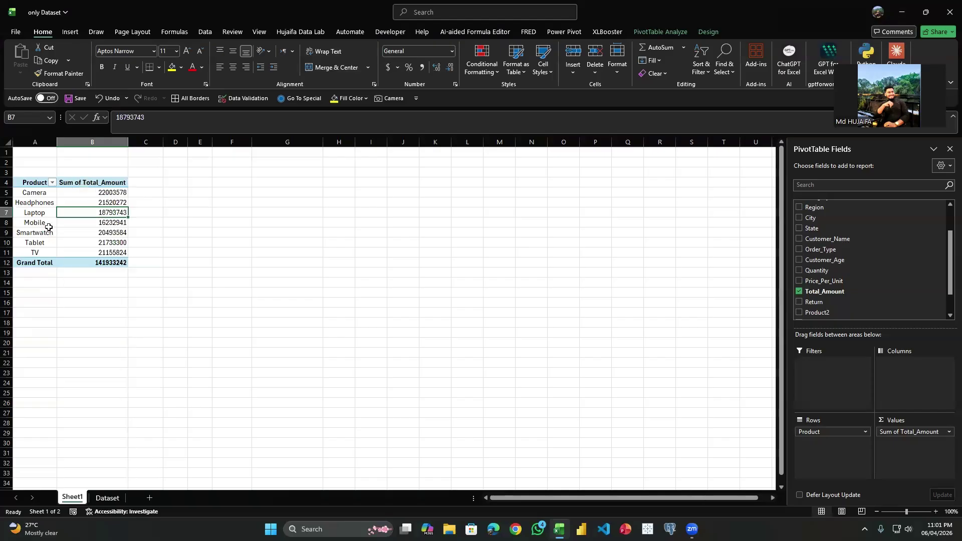
Enable the Classic PivotTable layout and remove the Product and Sum of Total_Amount fields to empty the PivotTable.
right_click(59, 213)
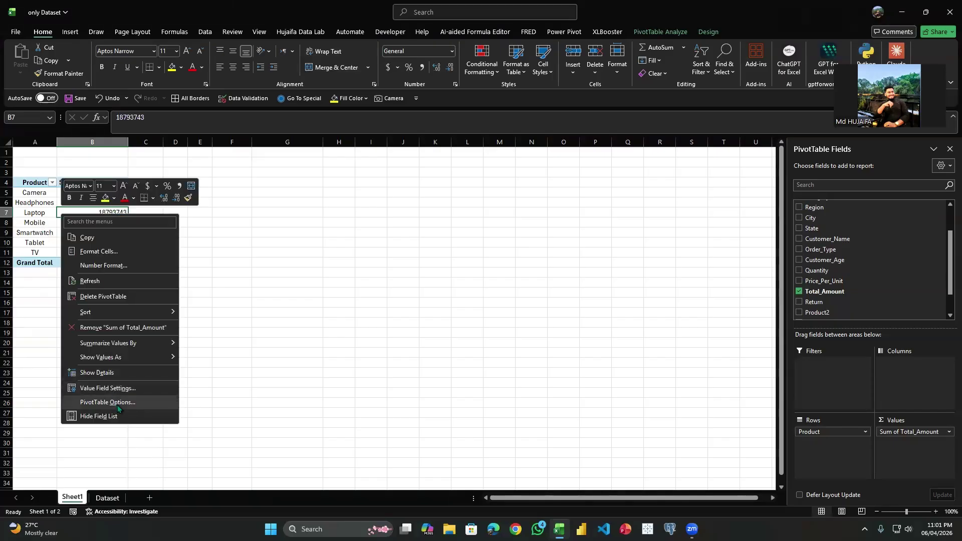
click(118, 403)
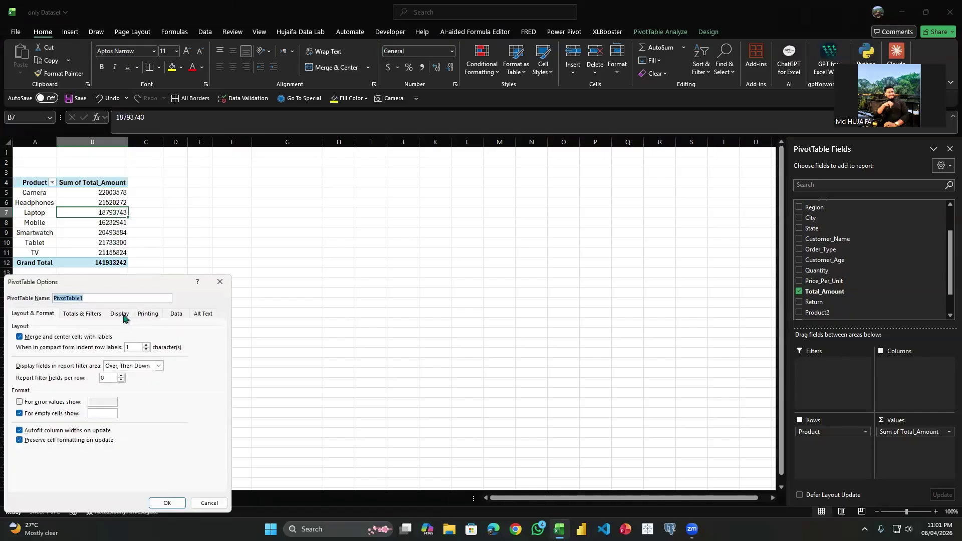
click(120, 313)
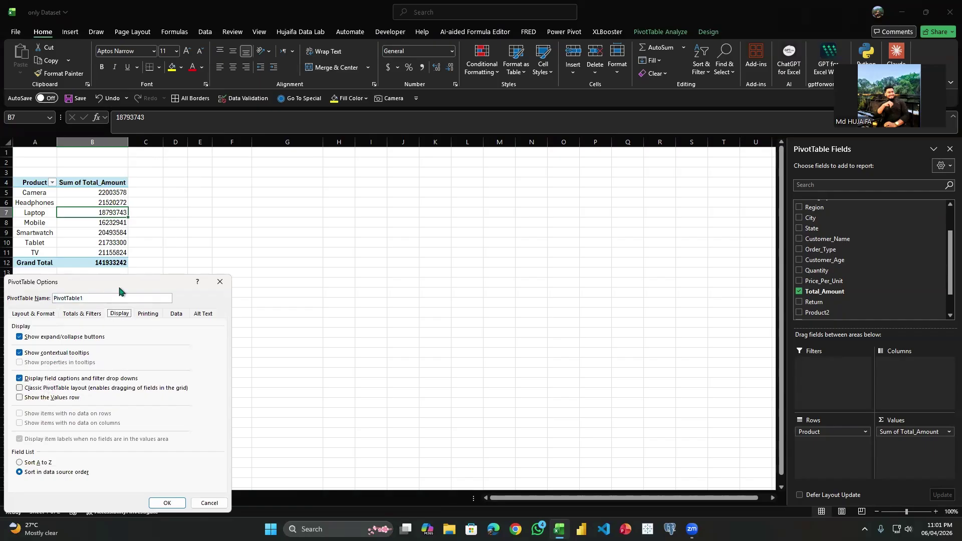
drag(119, 288, 198, 230)
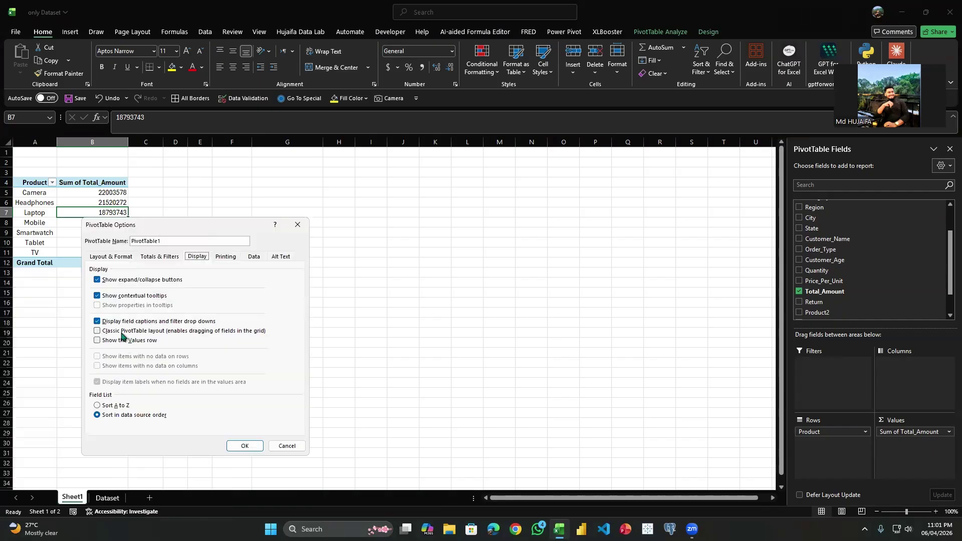
click(175, 333)
click(245, 445)
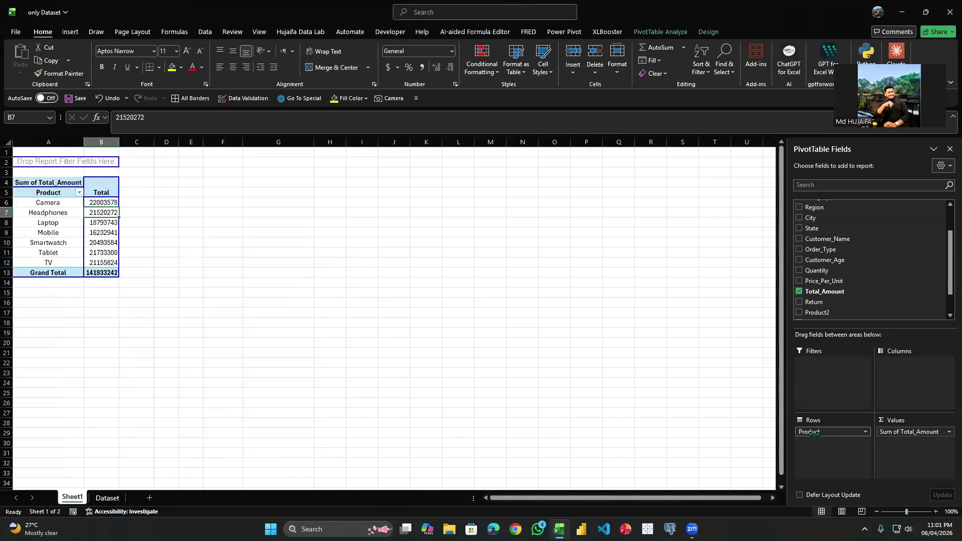
drag(817, 431, 701, 373)
drag(899, 436, 603, 240)
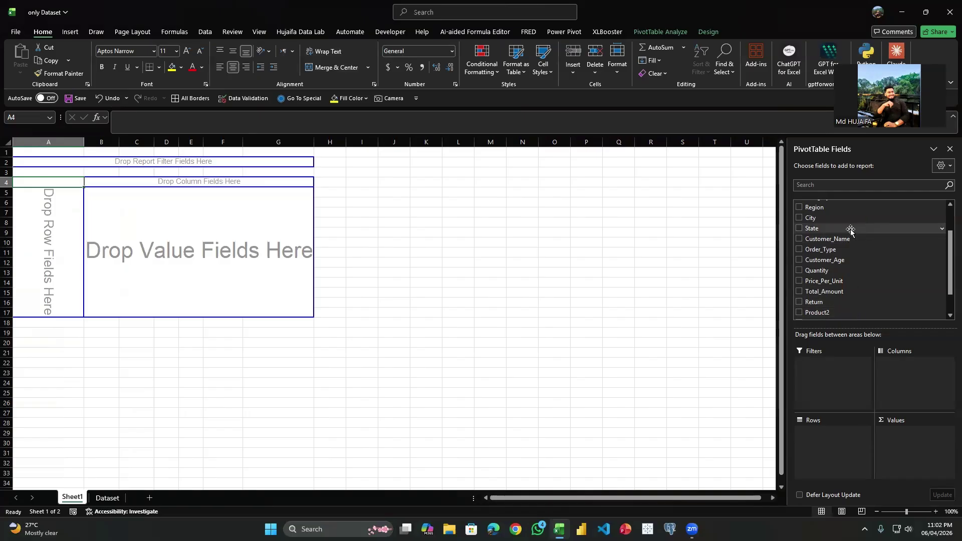
Build the PivotTable with Region in the columns, Product in the rows, Total_Amount in the values and State in the report filter.
scroll(819, 238, up, 4)
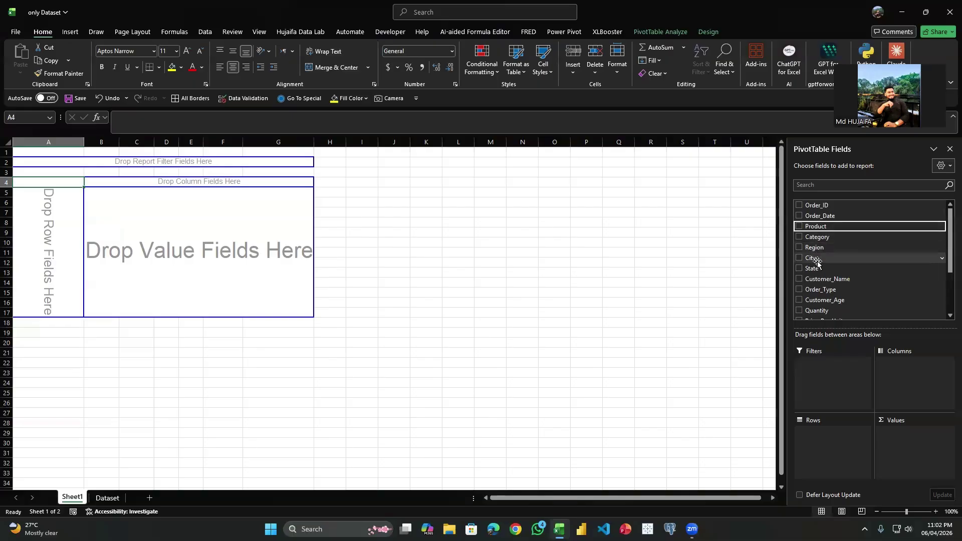
drag(816, 247, 924, 383)
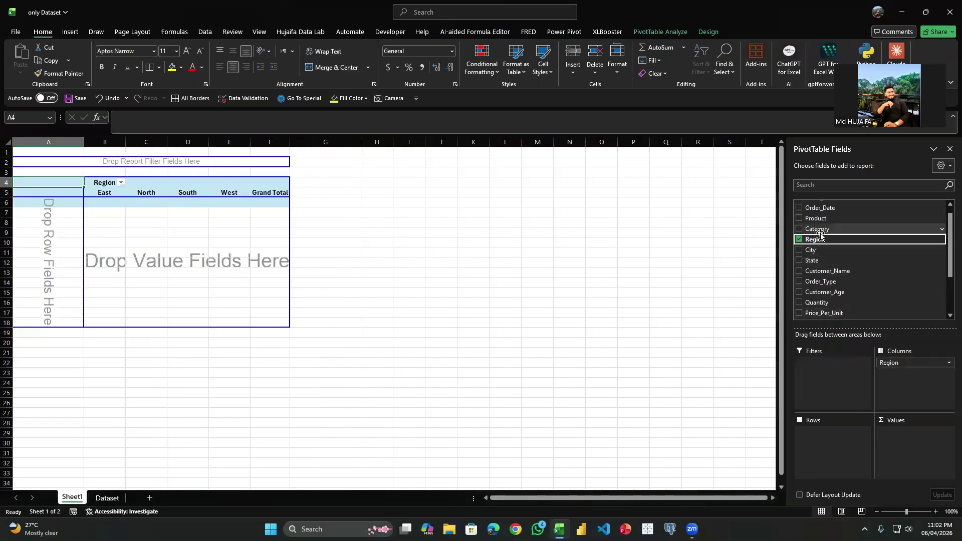
drag(818, 220, 824, 437)
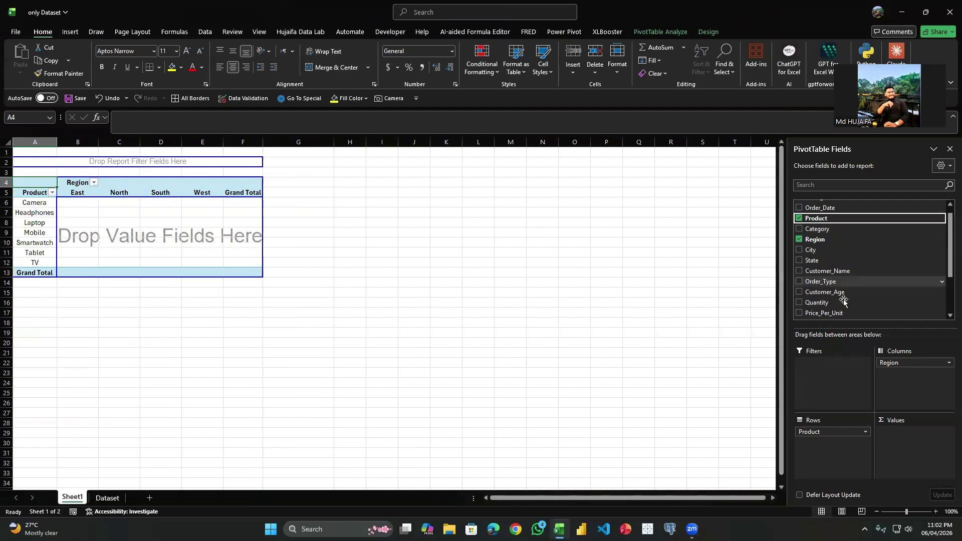
scroll(832, 308, down, 2)
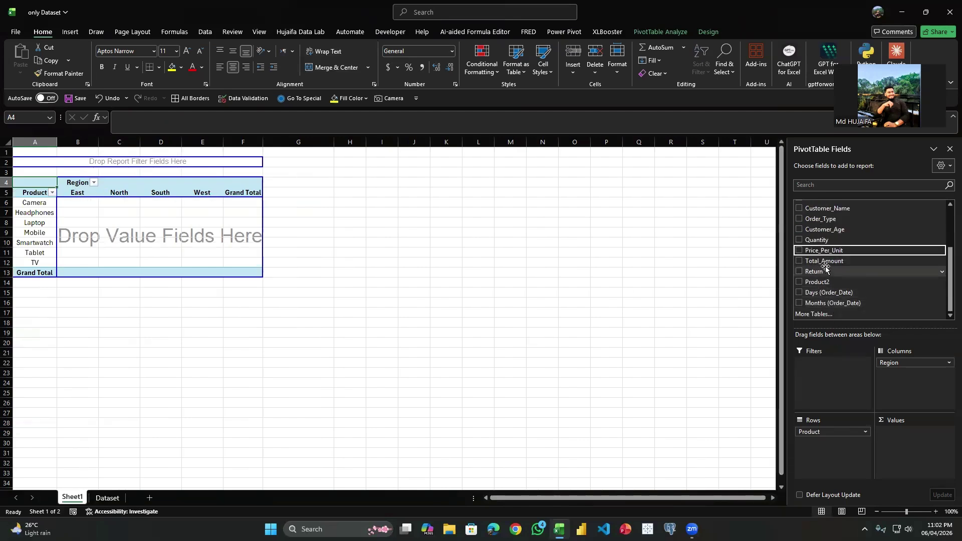
drag(824, 261, 904, 430)
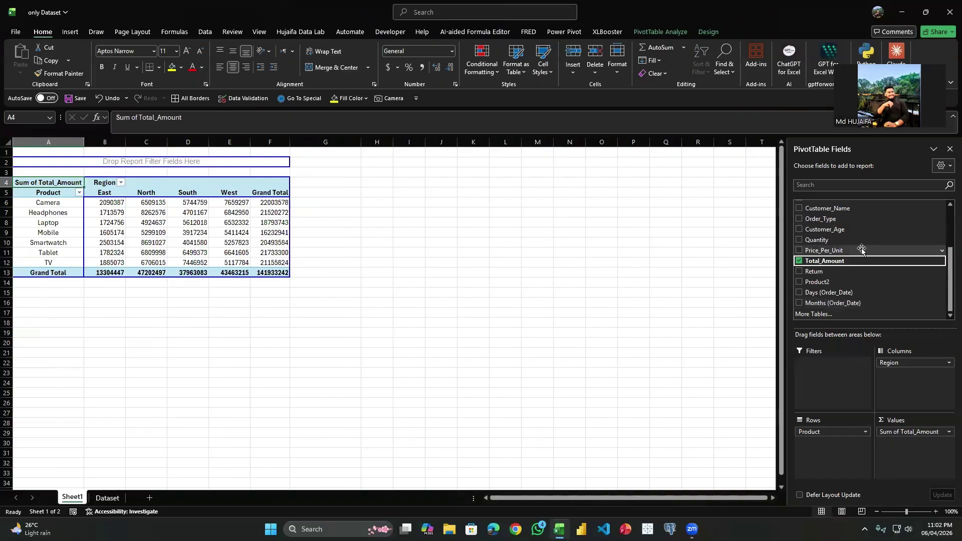
scroll(857, 248, up, 3)
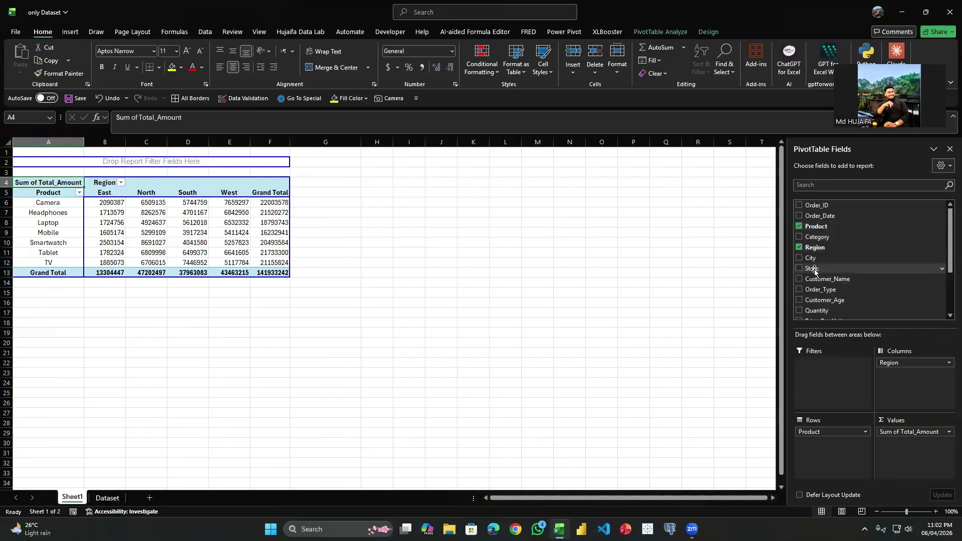
drag(812, 269, 833, 368)
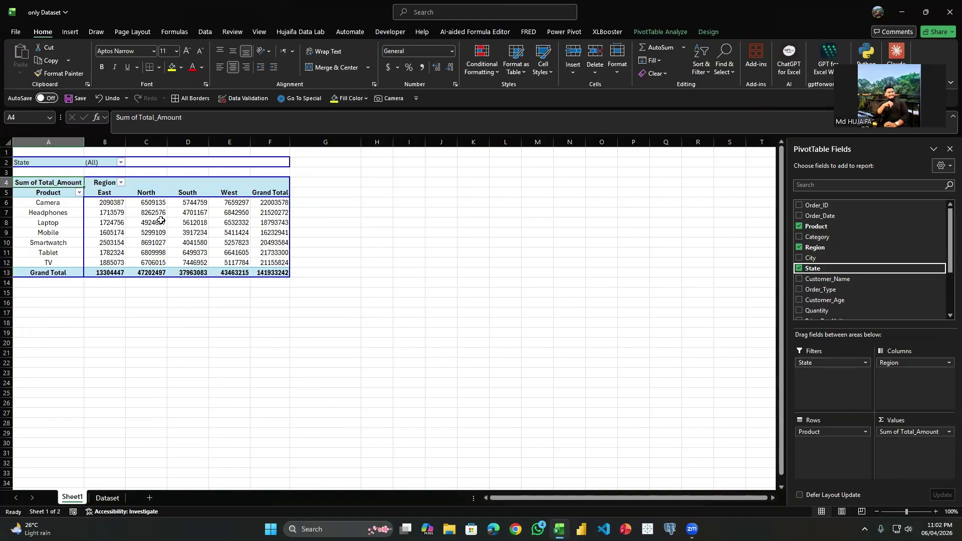
Turn off the Classic PivotTable layout in the PivotTable's display options.
right_click(122, 204)
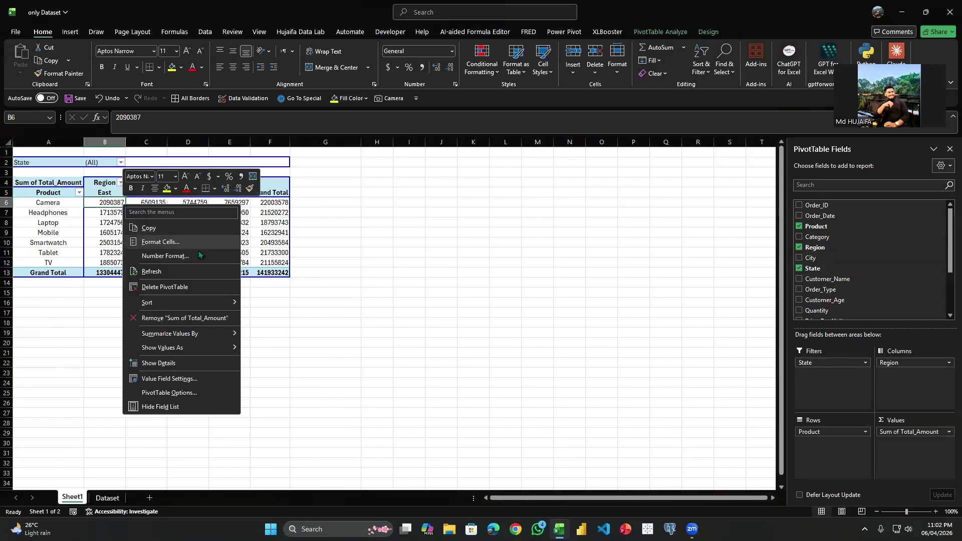
click(204, 389)
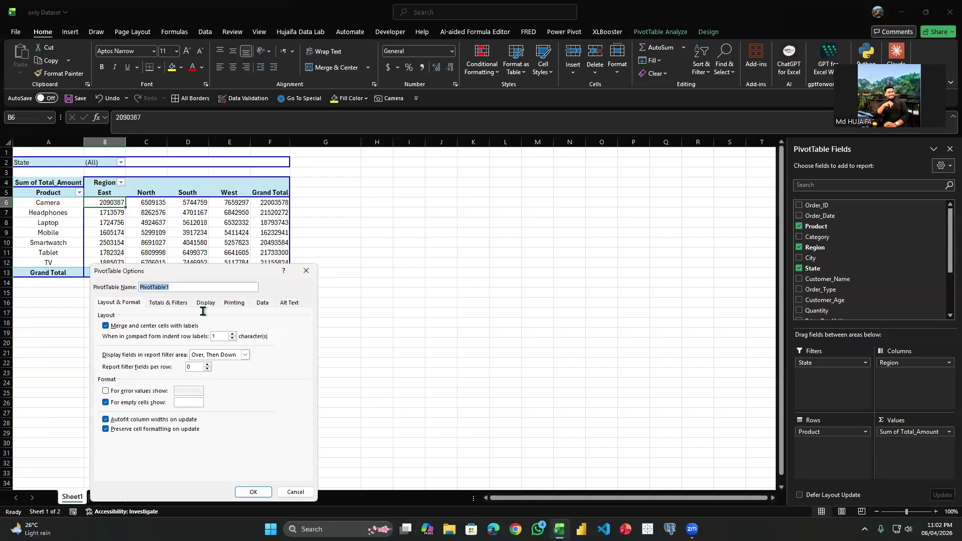
click(204, 303)
click(127, 376)
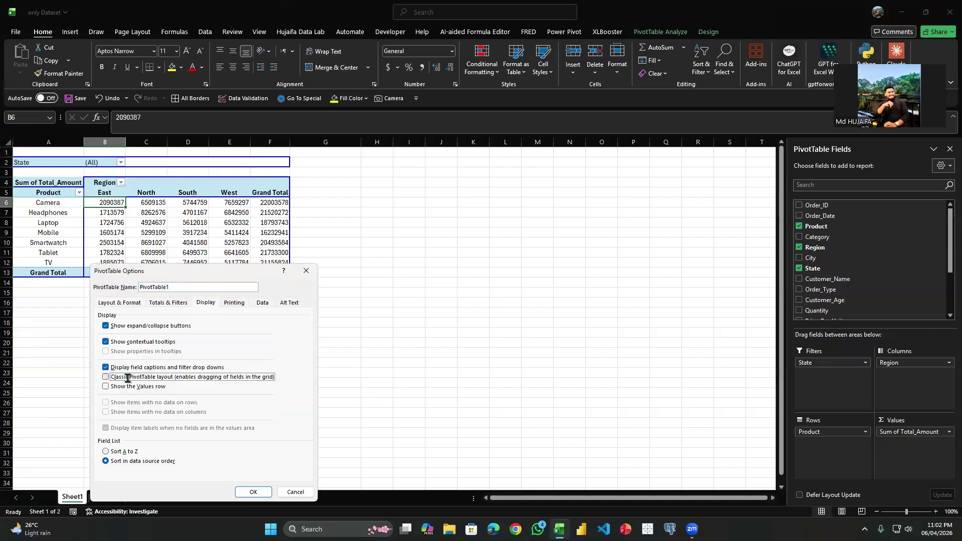
click(253, 491)
Remove State from the PivotTable's report filter and Region from its columns.
click(163, 221)
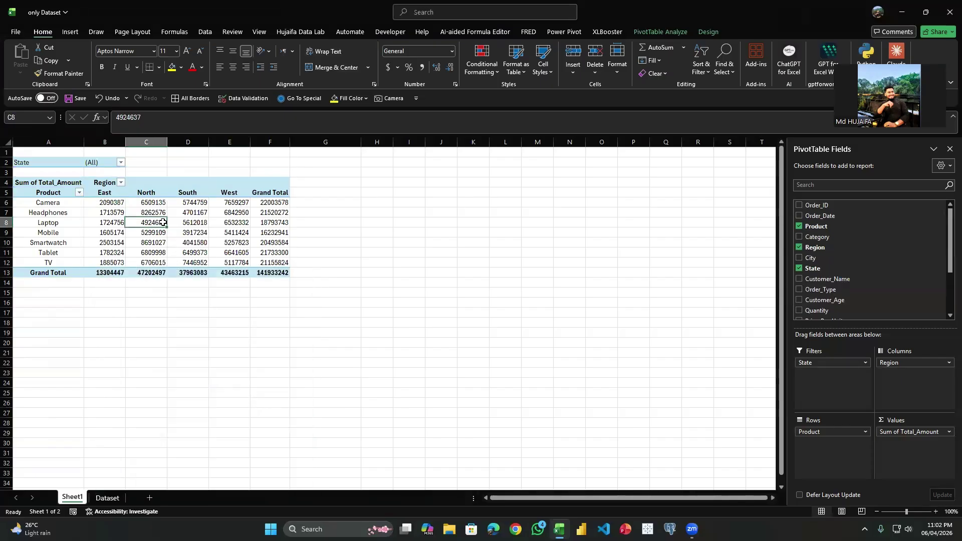
click(221, 213)
click(54, 204)
click(103, 214)
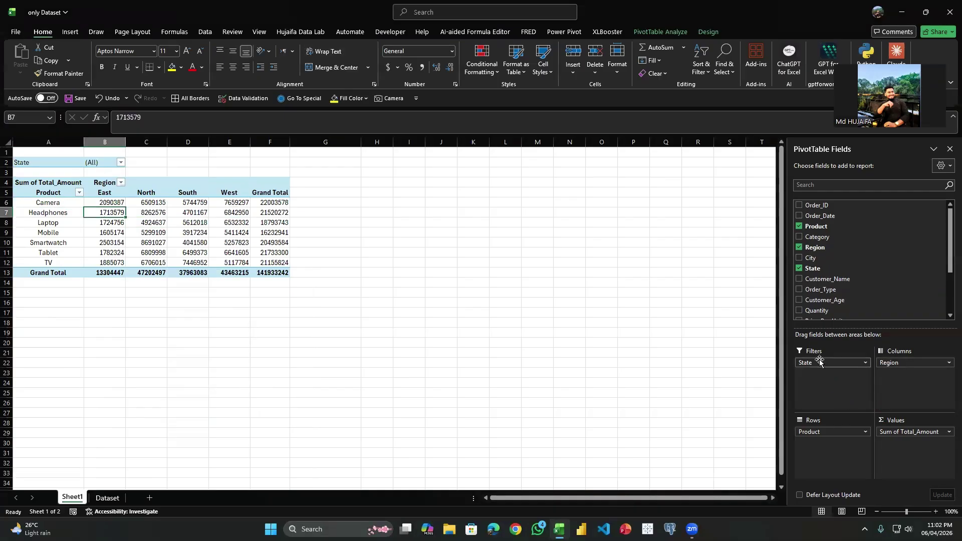
drag(827, 363, 827, 320)
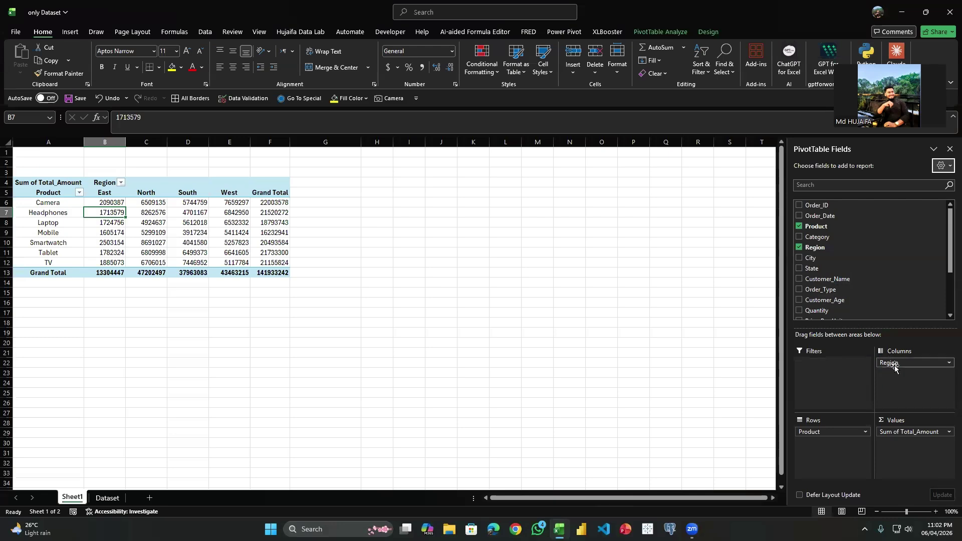
drag(894, 364, 848, 291)
Try out the PivotTable format options that show 0 for error values and for empty cells, and discard the changes.
right_click(76, 183)
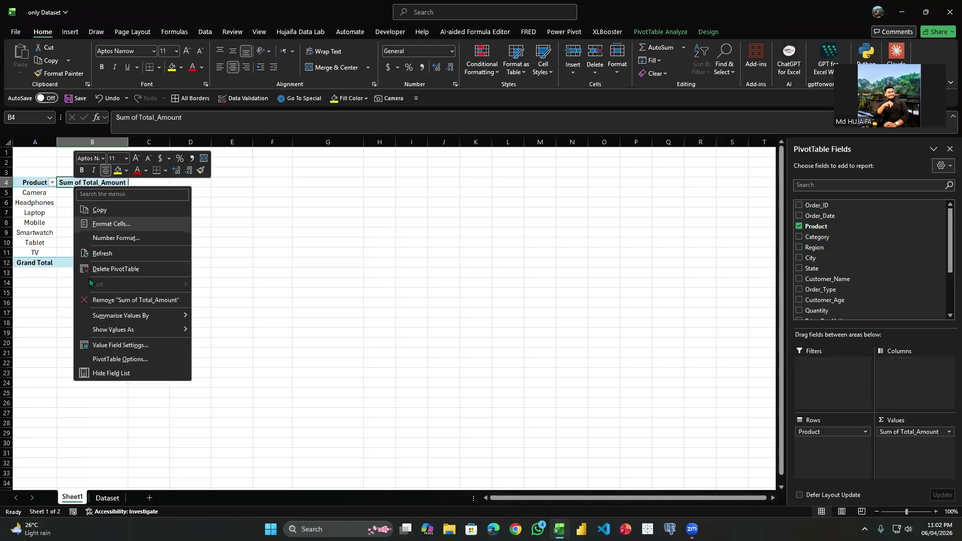
click(121, 358)
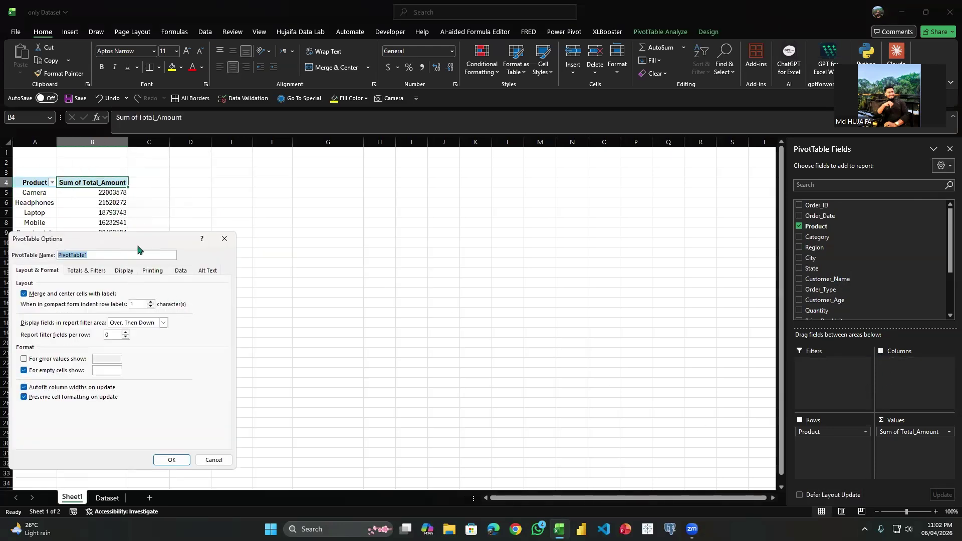
drag(135, 252, 288, 200)
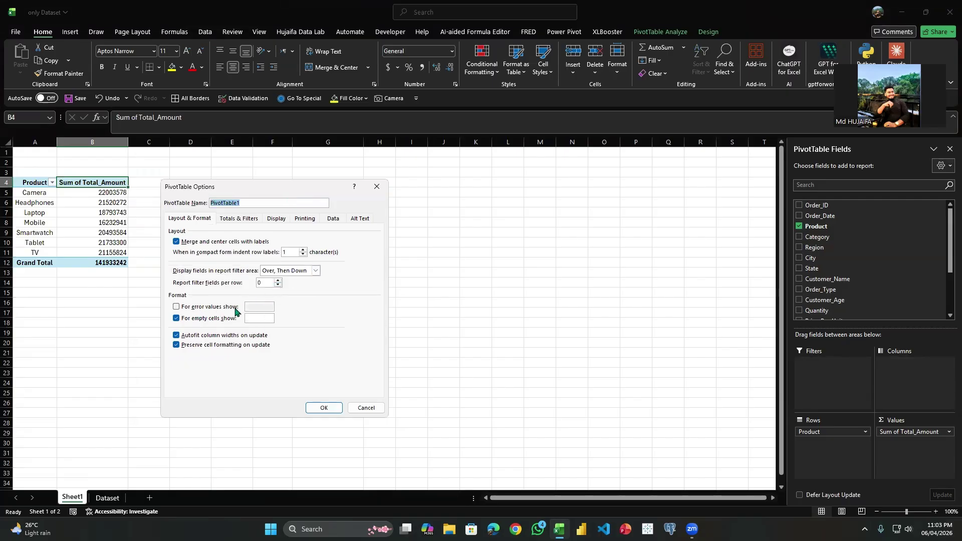
drag(291, 183, 452, 161)
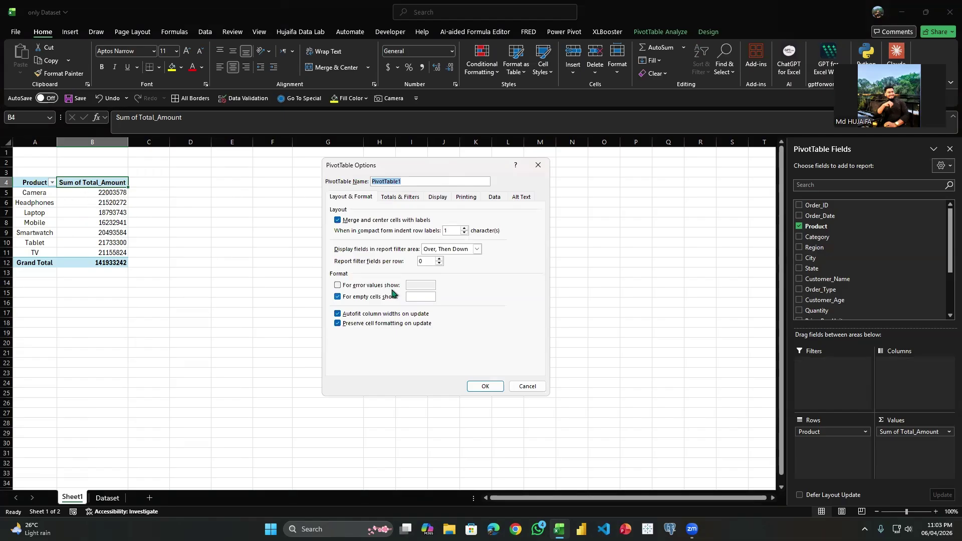
click(360, 287)
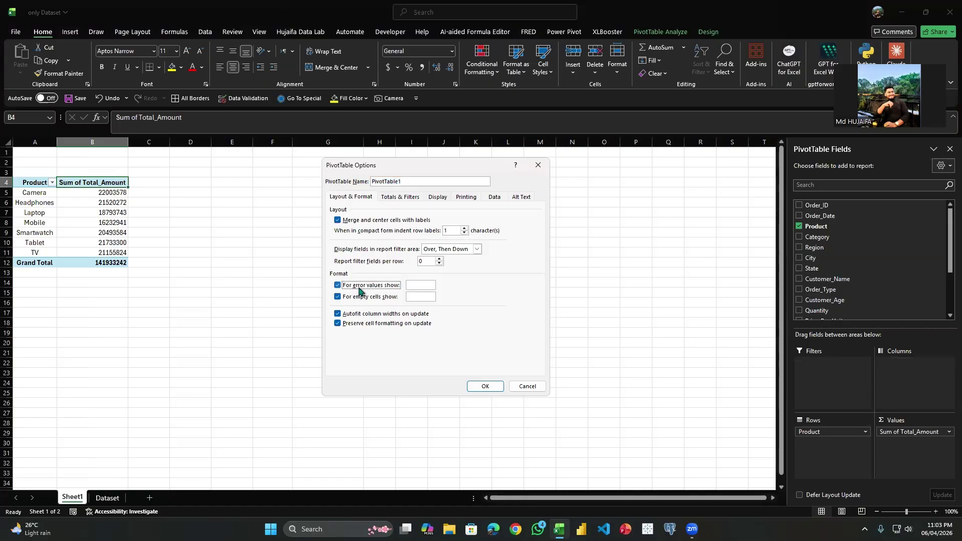
click(412, 287)
click(357, 287)
click(416, 296)
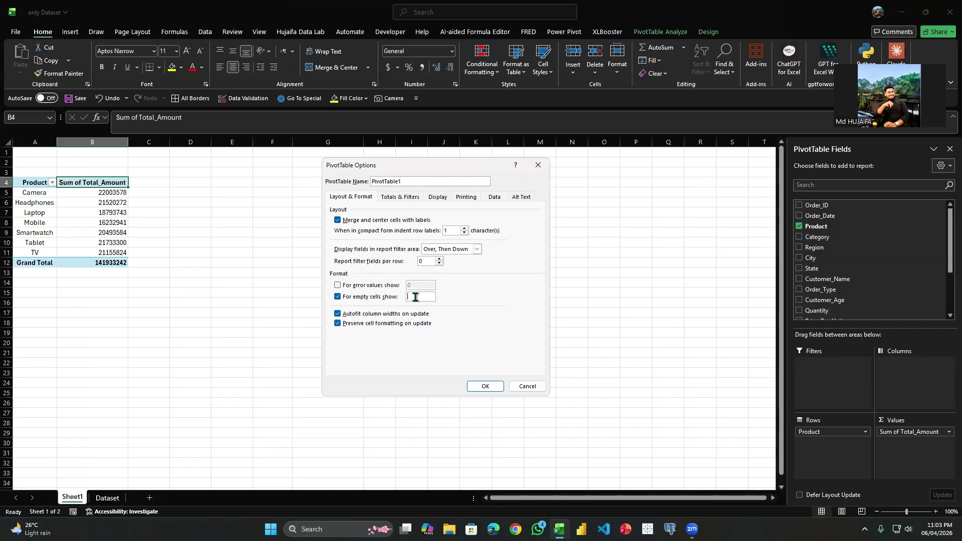
click(366, 297)
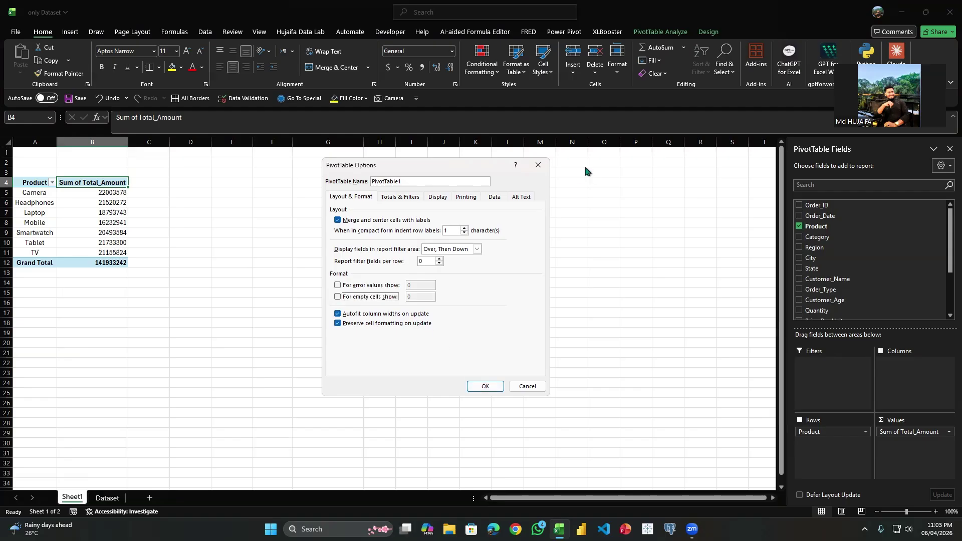
click(537, 165)
Add the Category field to the PivotTable rows beneath Product.
click(99, 214)
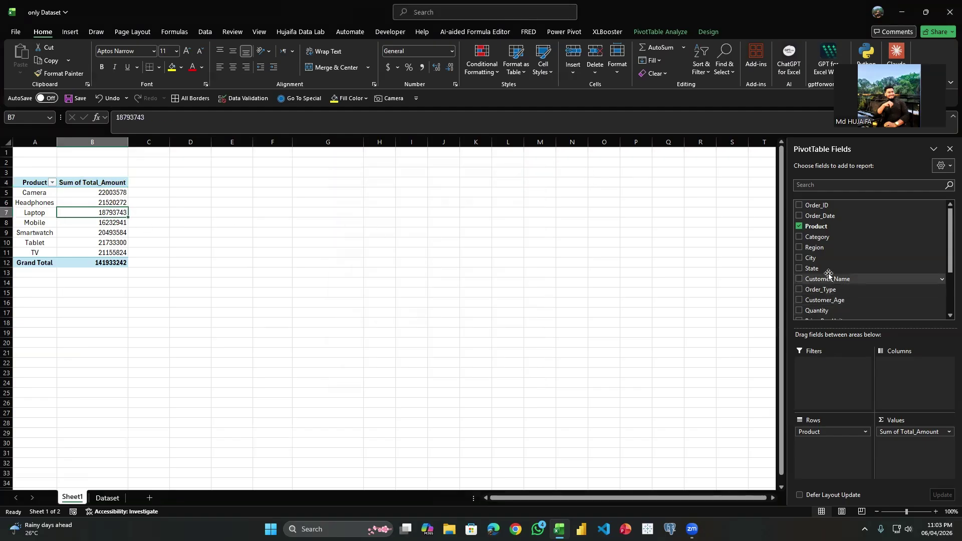
drag(816, 237, 825, 288)
drag(846, 437, 850, 440)
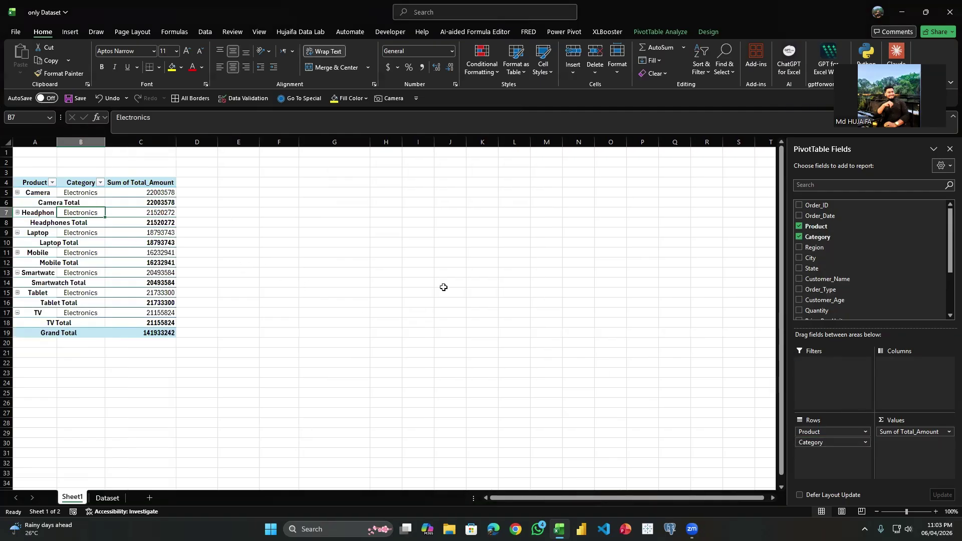
Collapse the entire Product field in the PivotTable.
right_click(28, 194)
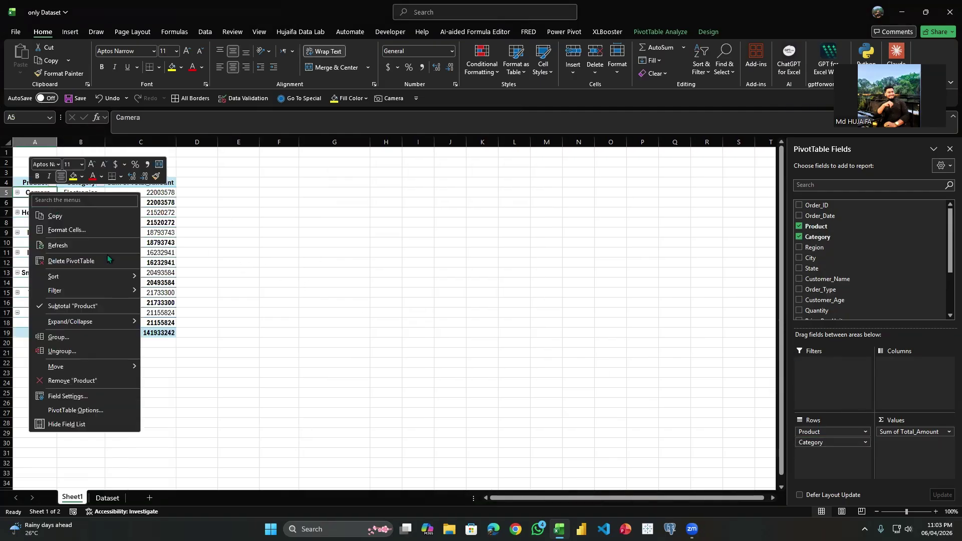
mouse_move(108, 323)
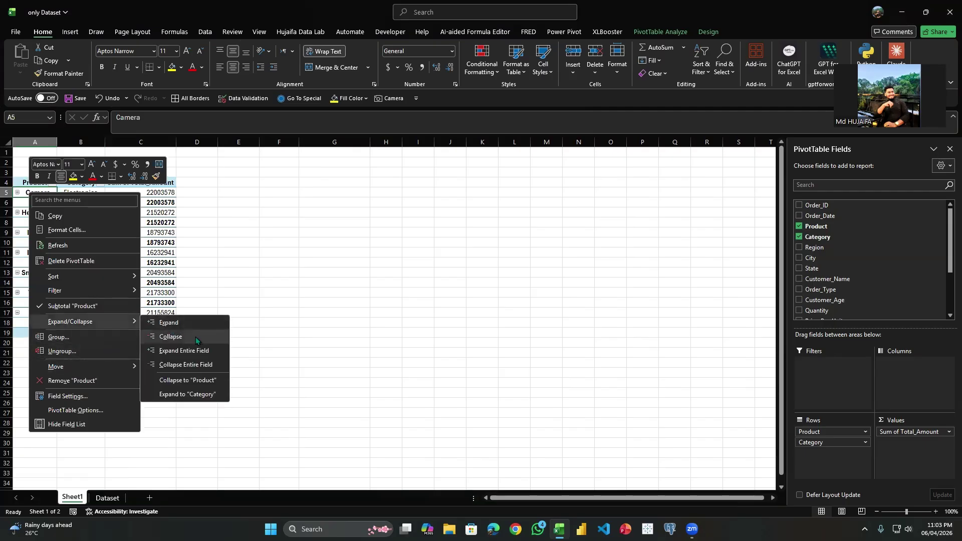
click(203, 364)
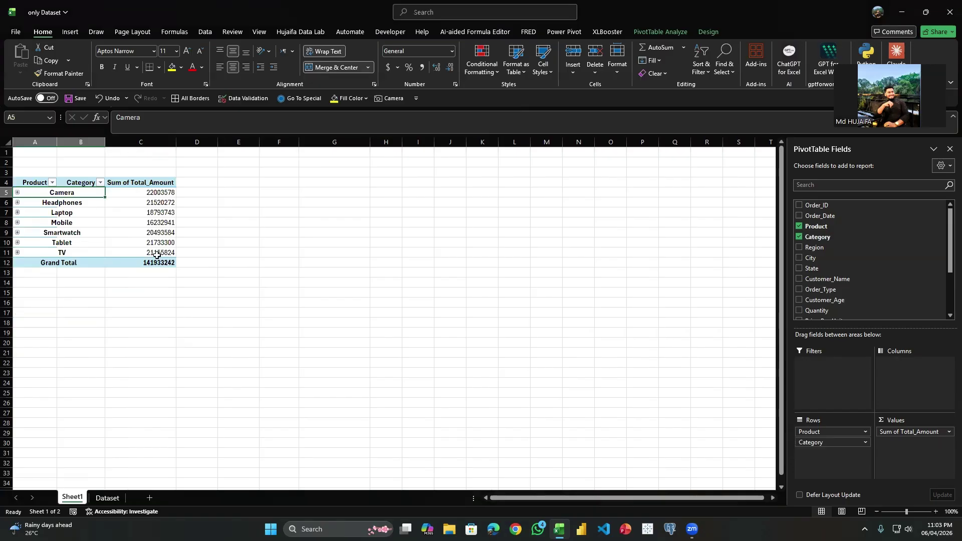
Turn off autofitting of column widths on update for the PivotTable, and test it by expanding and collapsing Camera.
right_click(73, 205)
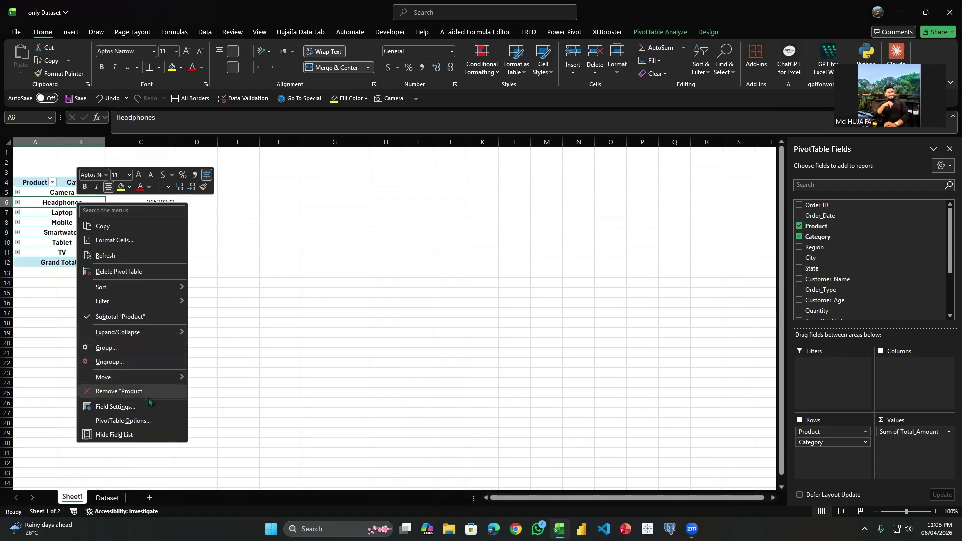
key(Escape)
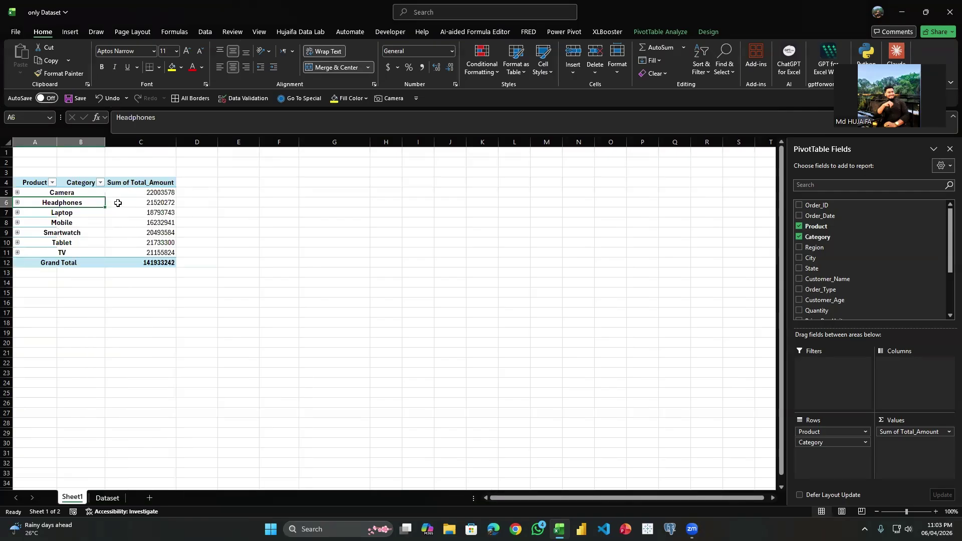
right_click(65, 216)
click(114, 433)
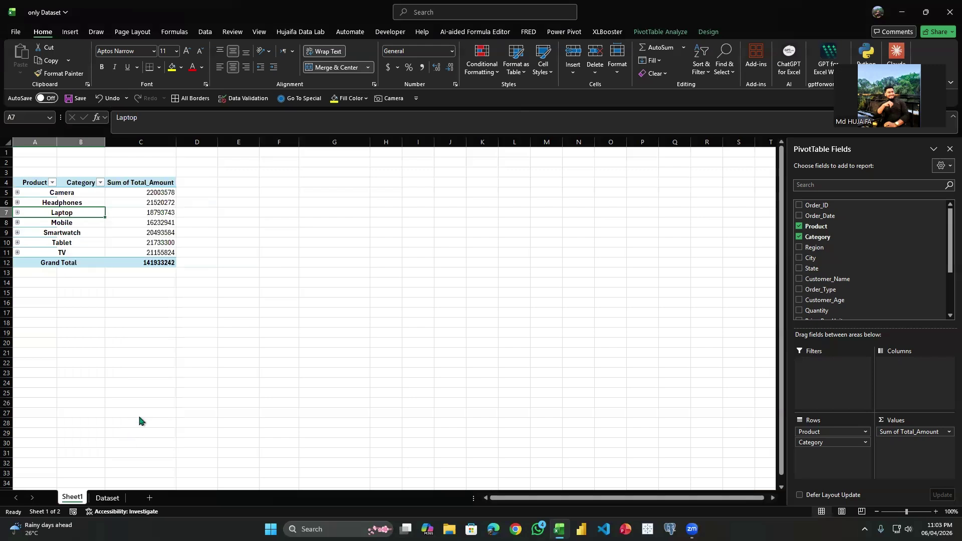
click(59, 431)
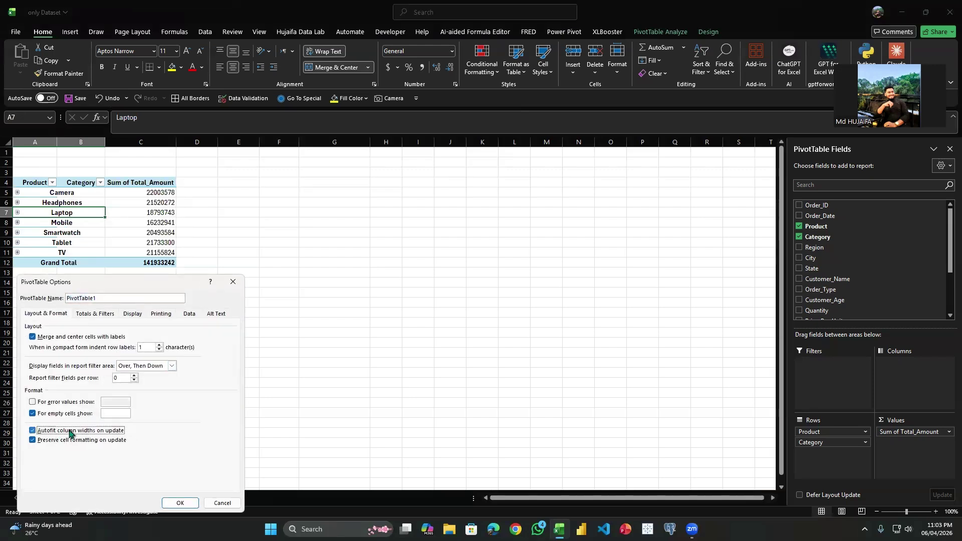
click(180, 503)
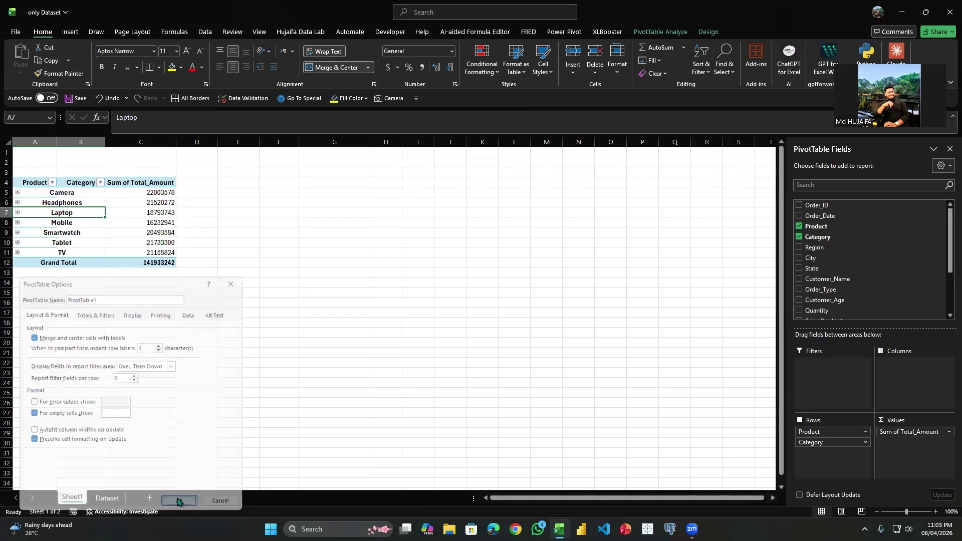
click(17, 192)
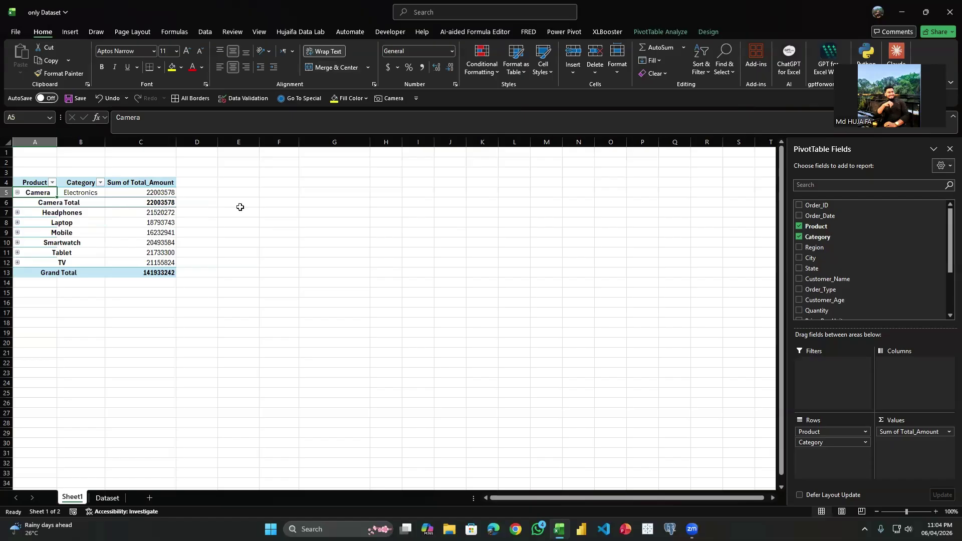
click(17, 193)
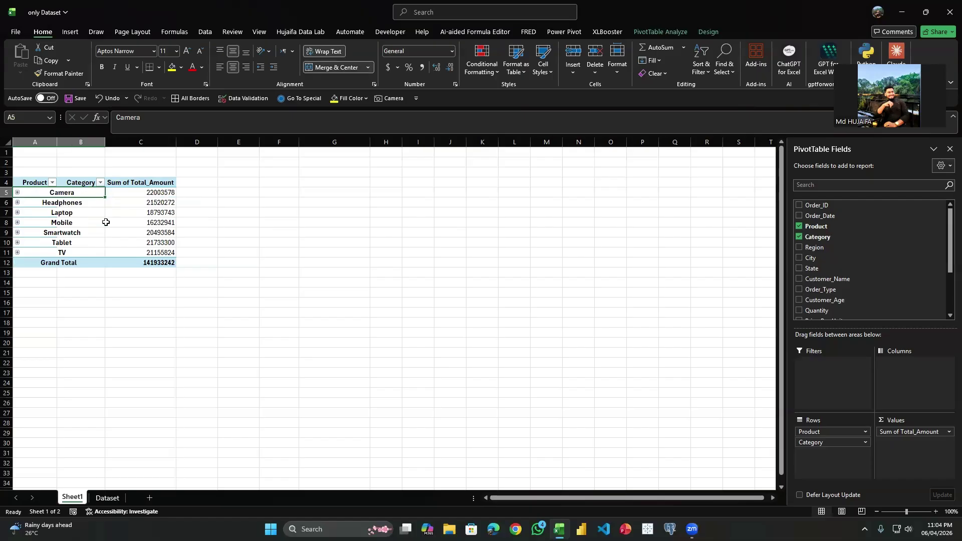
Turn autofitting of column widths on update back on for the PivotTable.
right_click(92, 222)
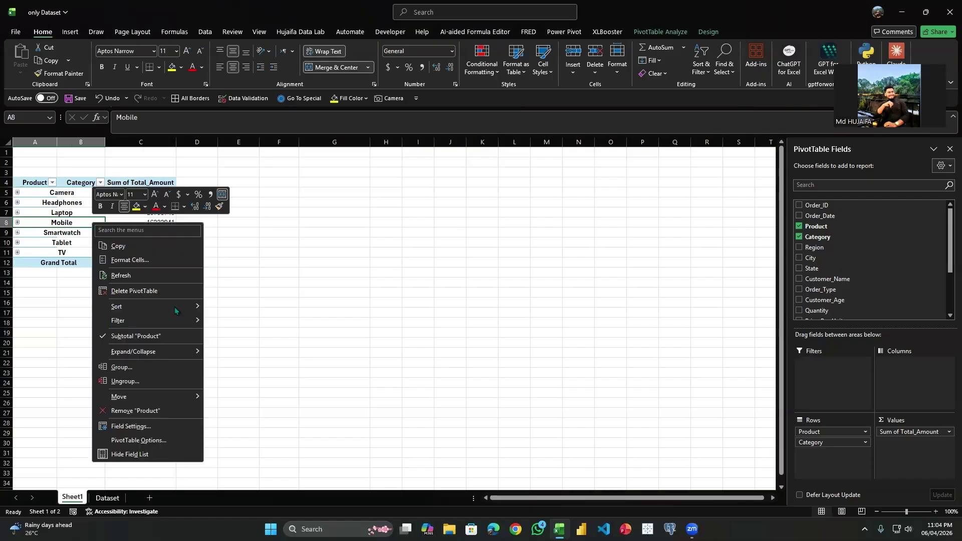
click(145, 443)
click(97, 431)
click(210, 503)
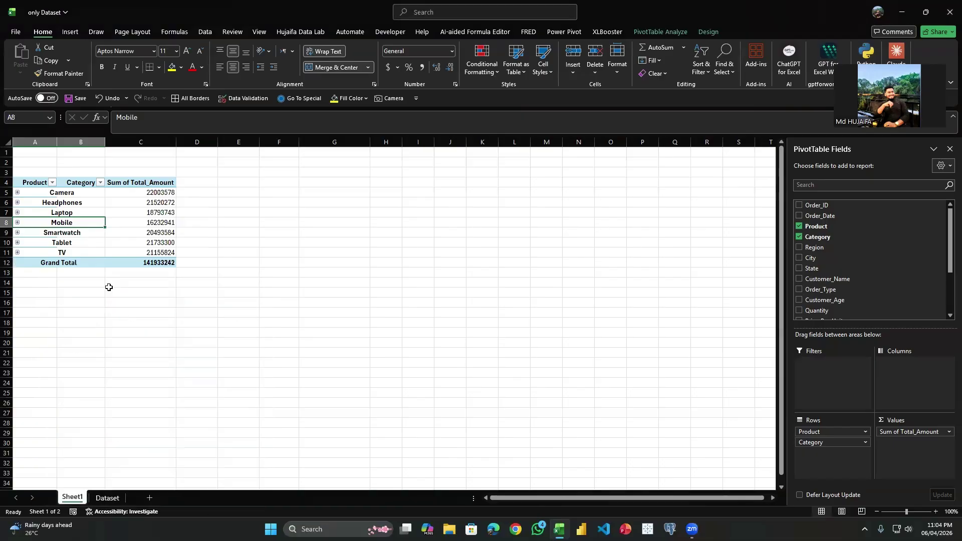
Turn off grand totals for rows in the PivotTable's totals and filters options.
right_click(127, 208)
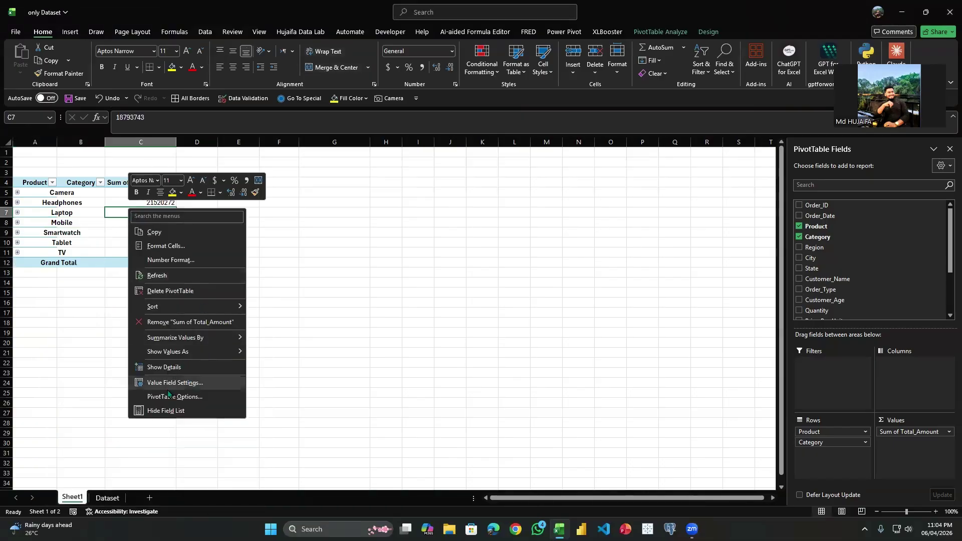
click(146, 397)
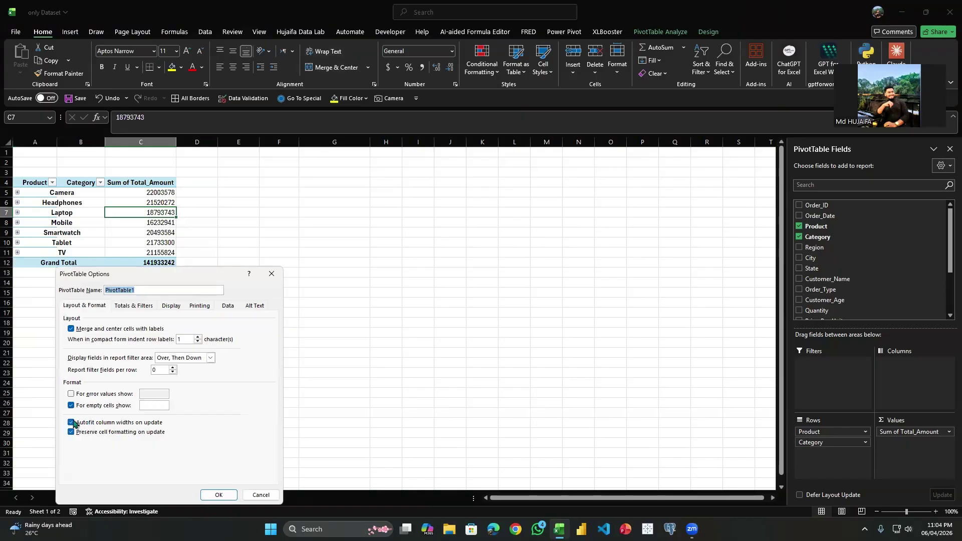
click(129, 306)
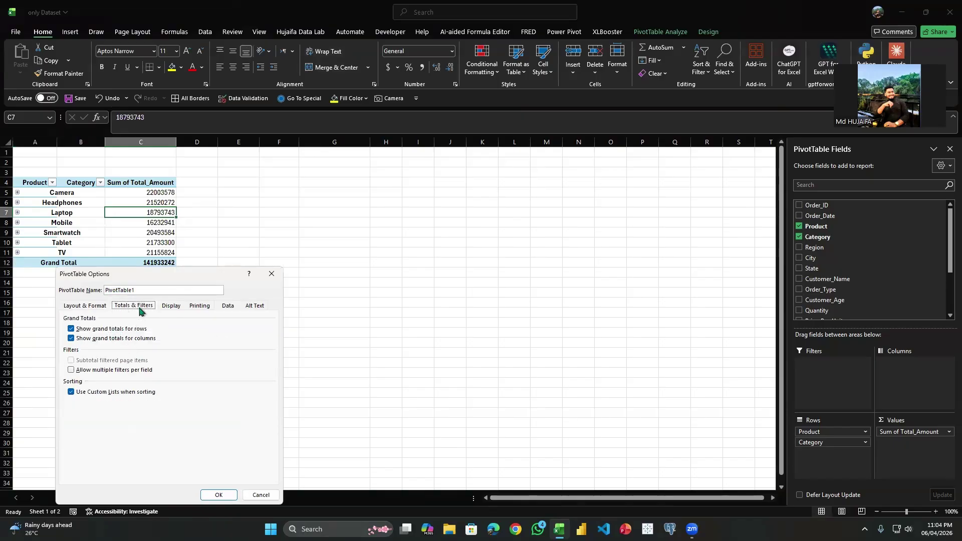
click(84, 330)
click(218, 494)
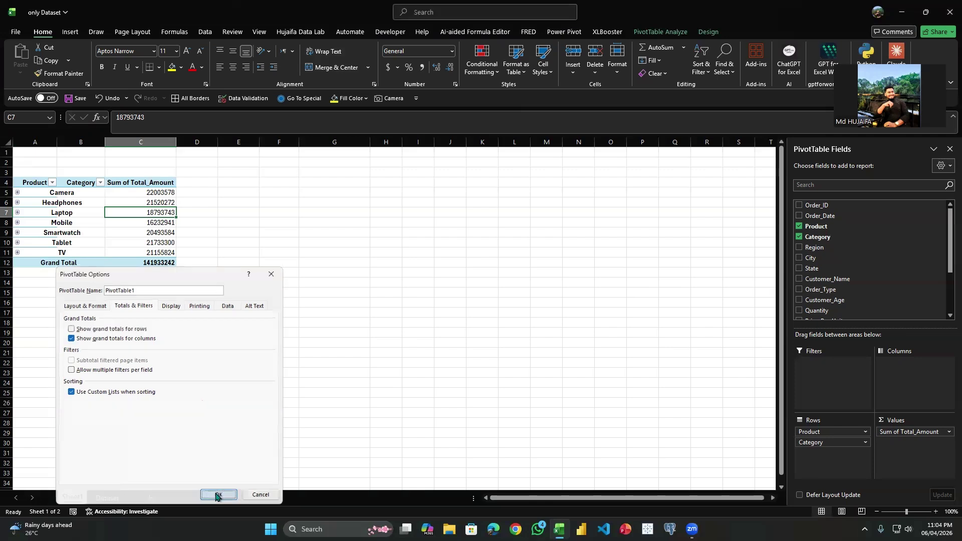
Remove Category from the PivotTable and add Region to the columns.
right_click(147, 232)
key(Escape)
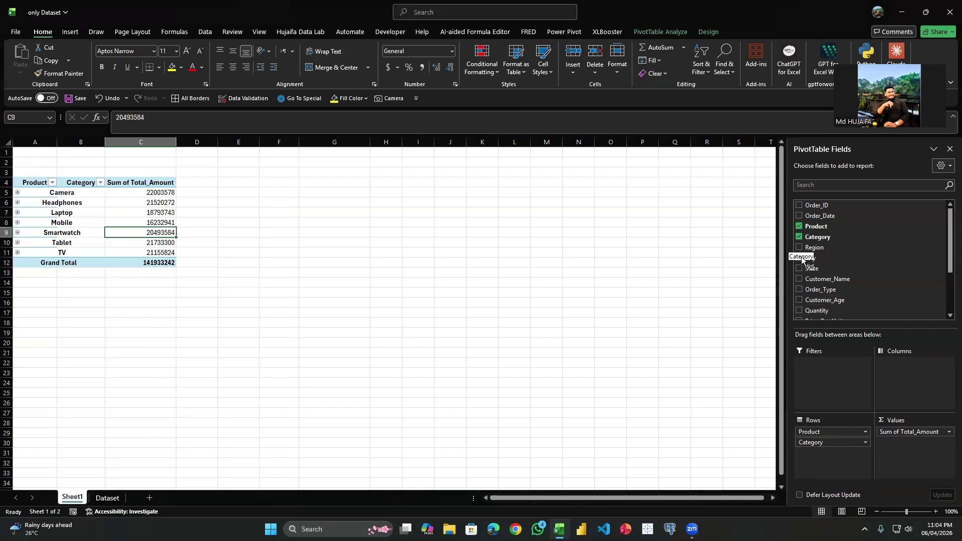
click(820, 237)
drag(814, 248, 901, 368)
Turn grand totals for rows back on in the PivotTable options and select the Grand Total column to check it.
right_click(151, 222)
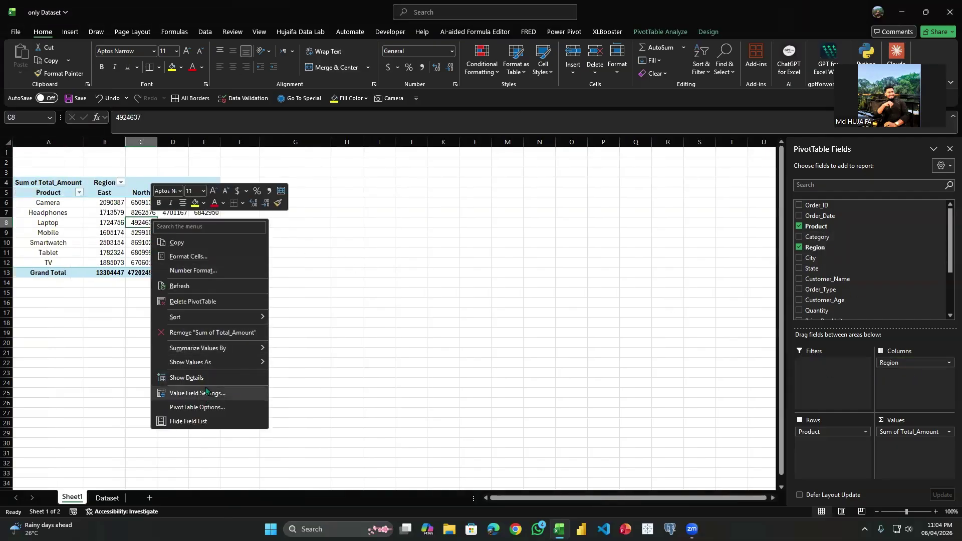
click(213, 406)
click(178, 313)
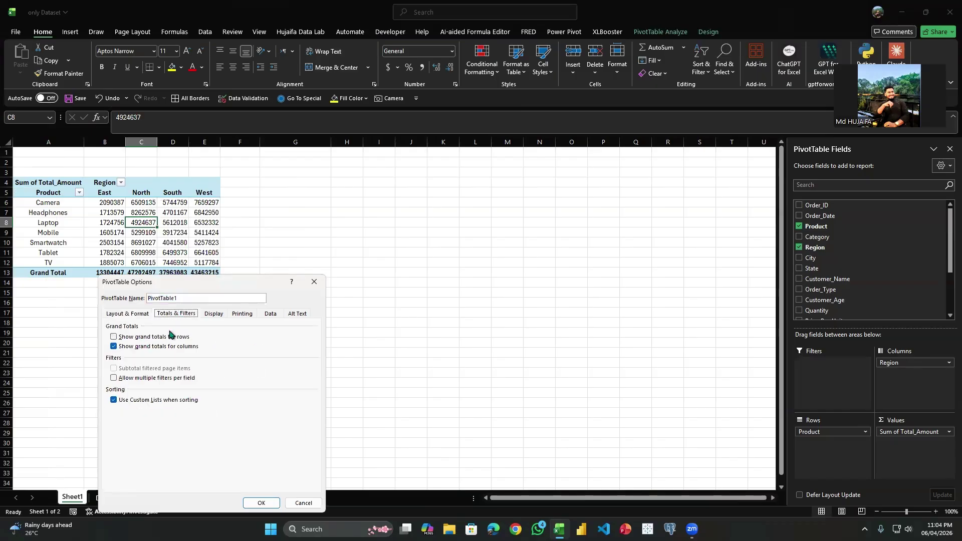
drag(219, 291, 291, 275)
click(236, 322)
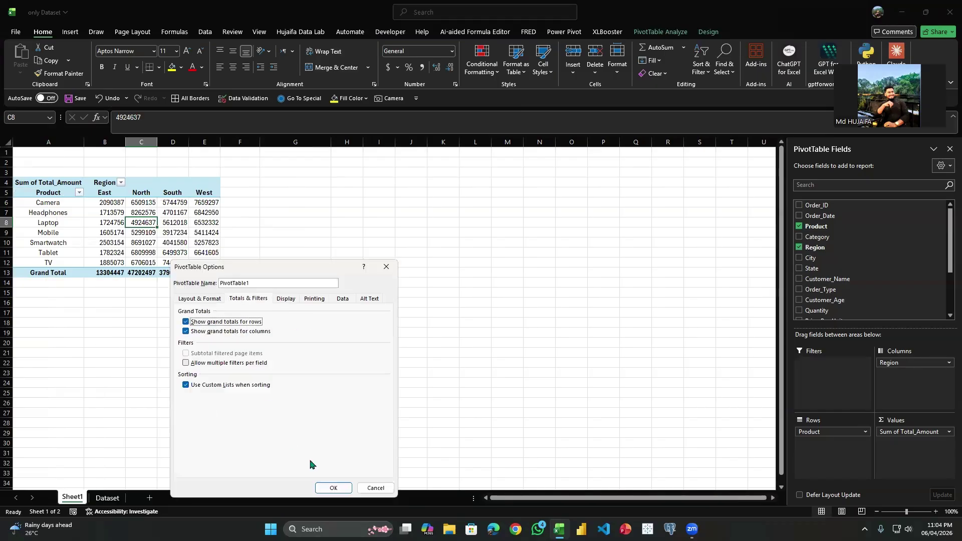
click(334, 488)
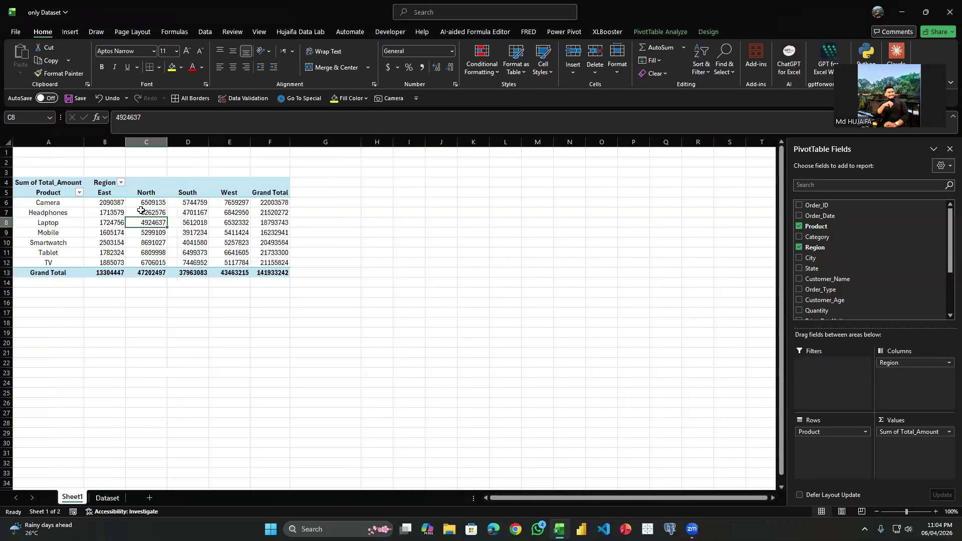
drag(107, 203, 273, 273)
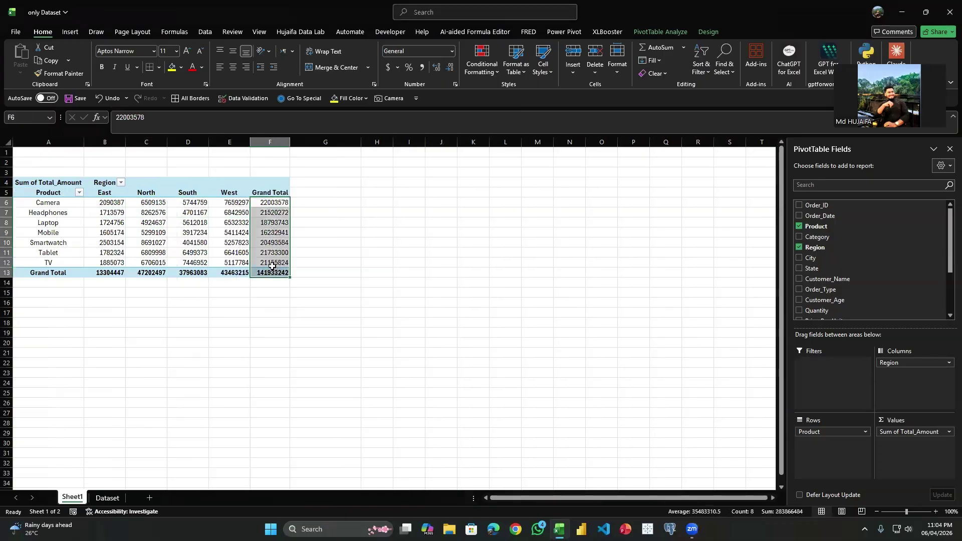
Review the totals, filters and display settings in the PivotTable options, closing them without changes.
right_click(248, 233)
click(293, 422)
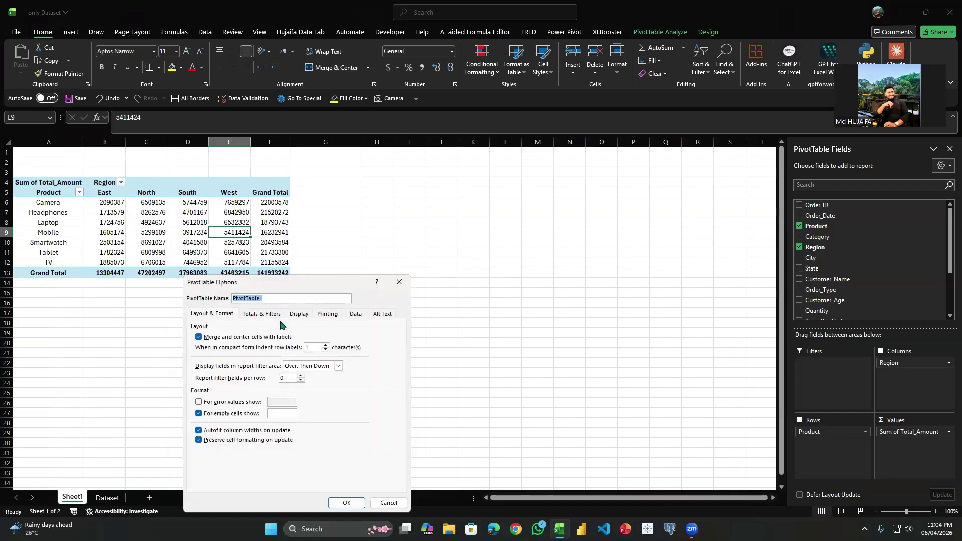
click(257, 315)
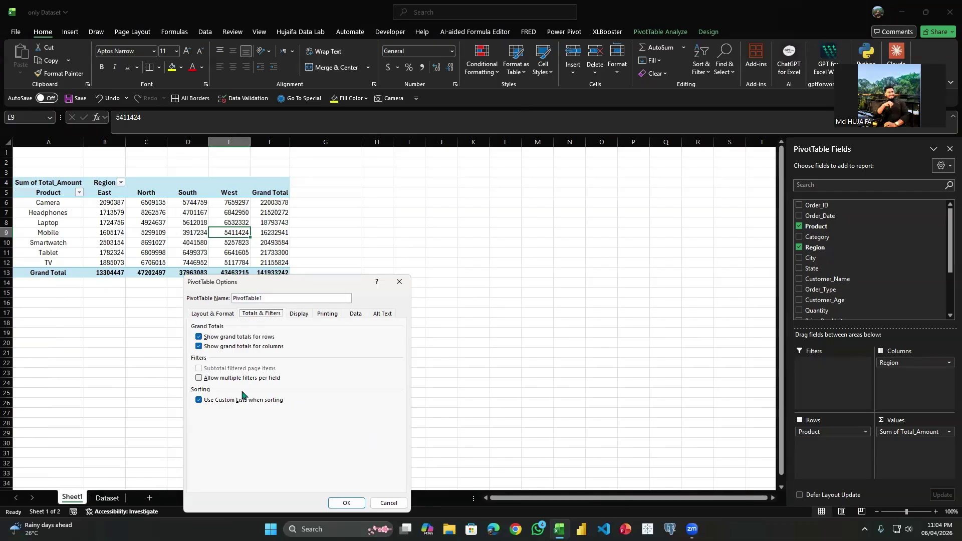
click(299, 313)
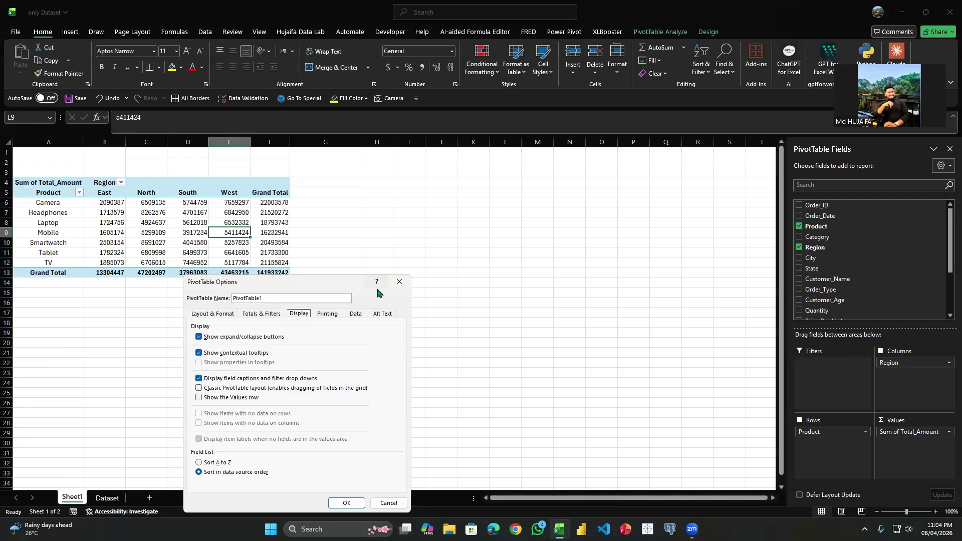
click(399, 282)
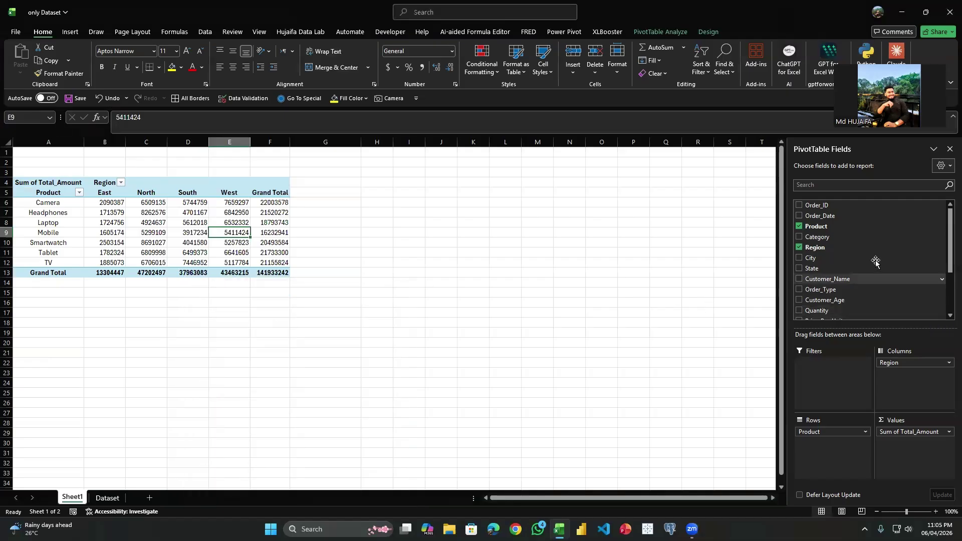
Remove Product and Region from the PivotTable and add Order_Date to the rows.
click(799, 226)
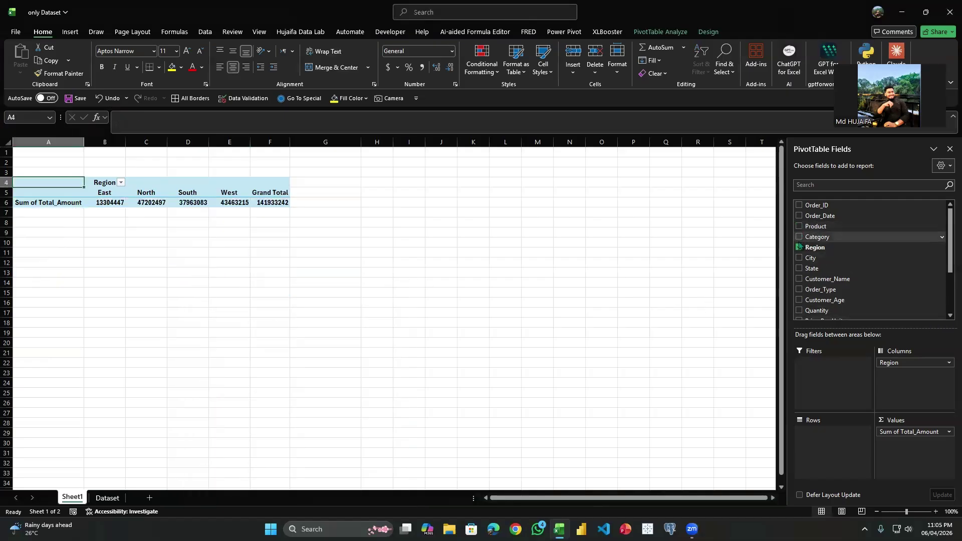
click(799, 247)
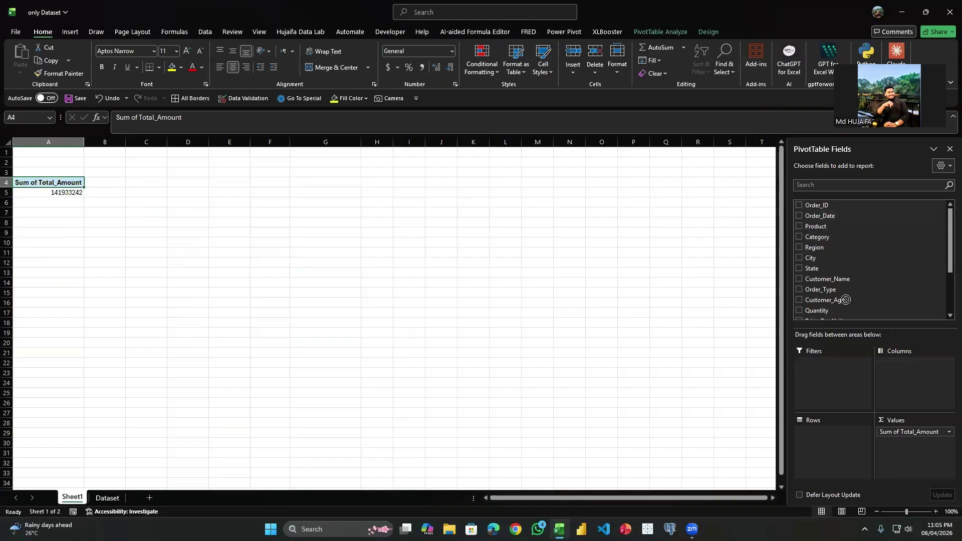
drag(845, 299, 836, 437)
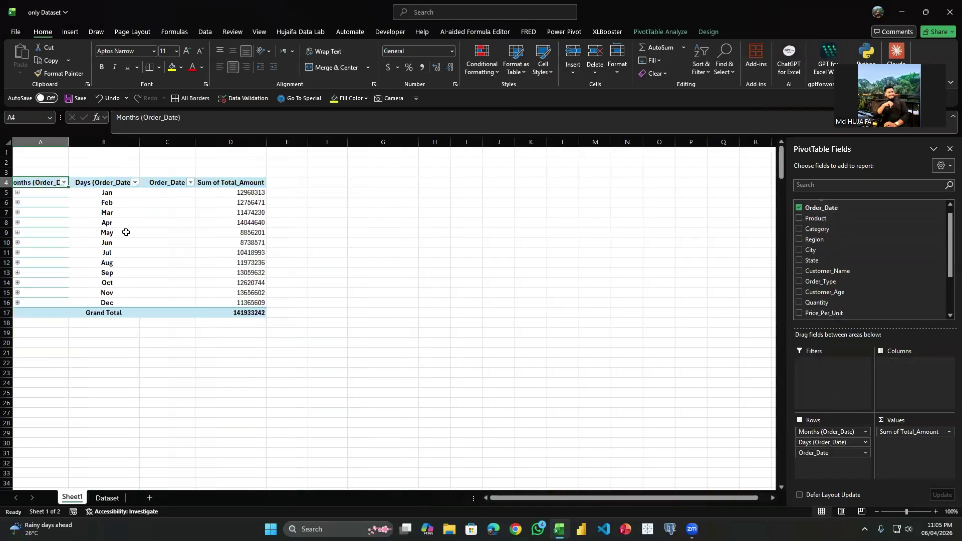
click(50, 215)
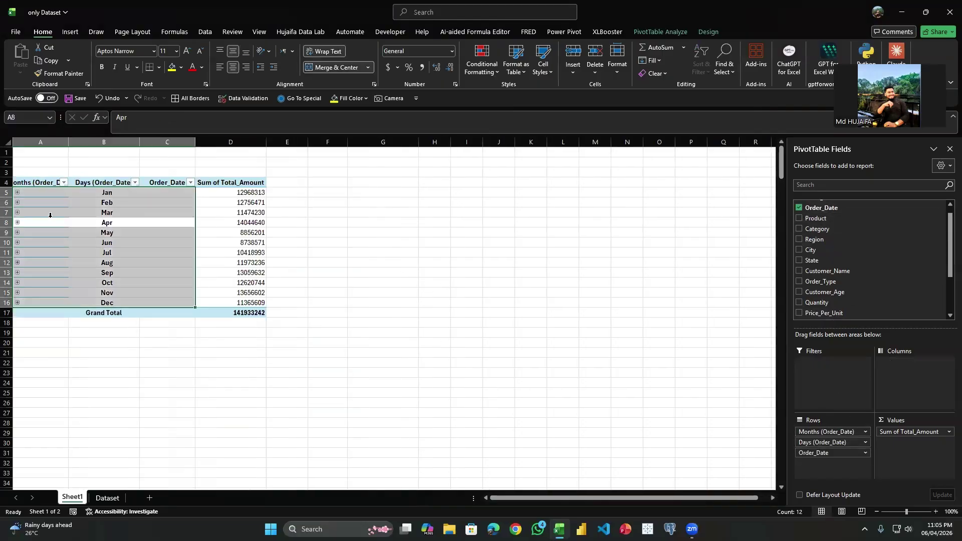
Clear all fields from the PivotTable and rebuild it with Order_Date in the rows and Total_Amount in the values.
drag(880, 433, 851, 291)
drag(831, 452, 869, 250)
click(799, 207)
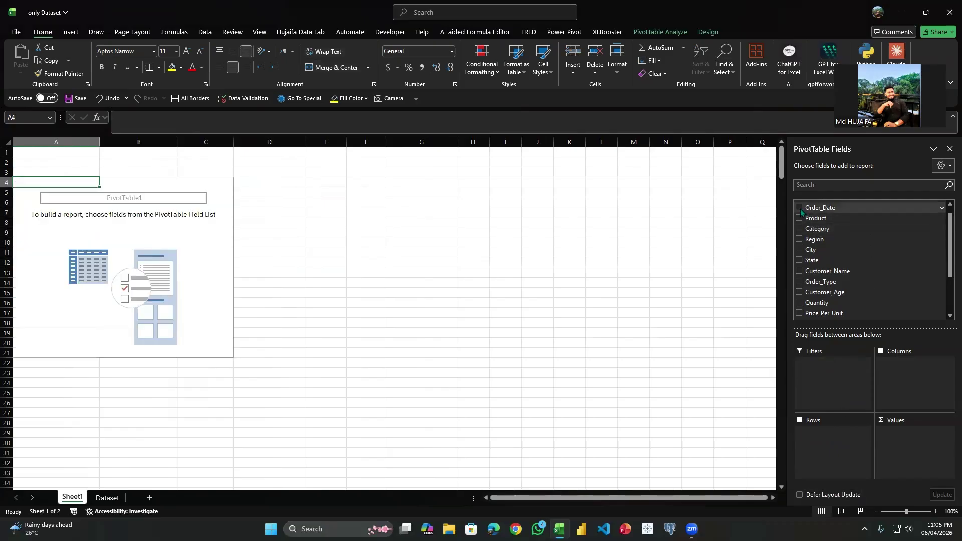
click(808, 281)
scroll(812, 274, down, 2)
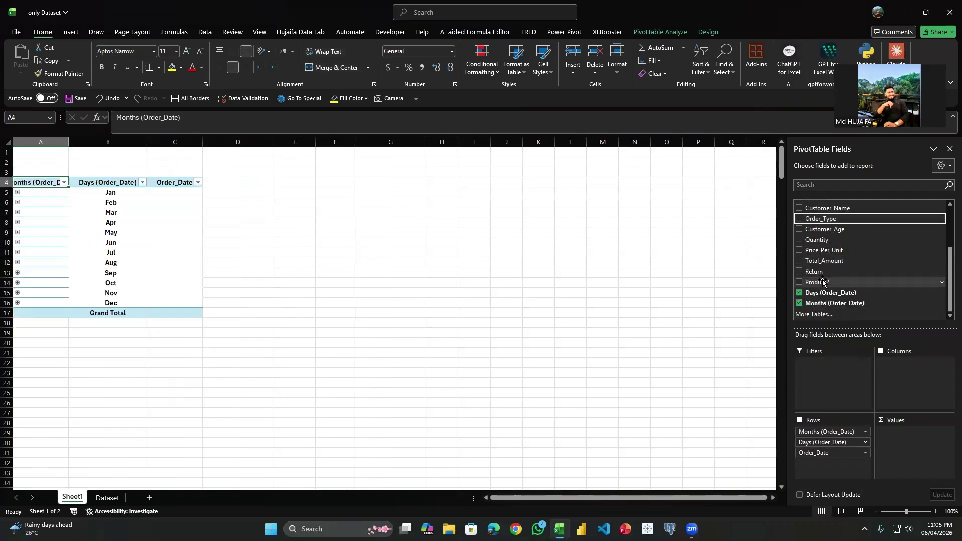
click(799, 260)
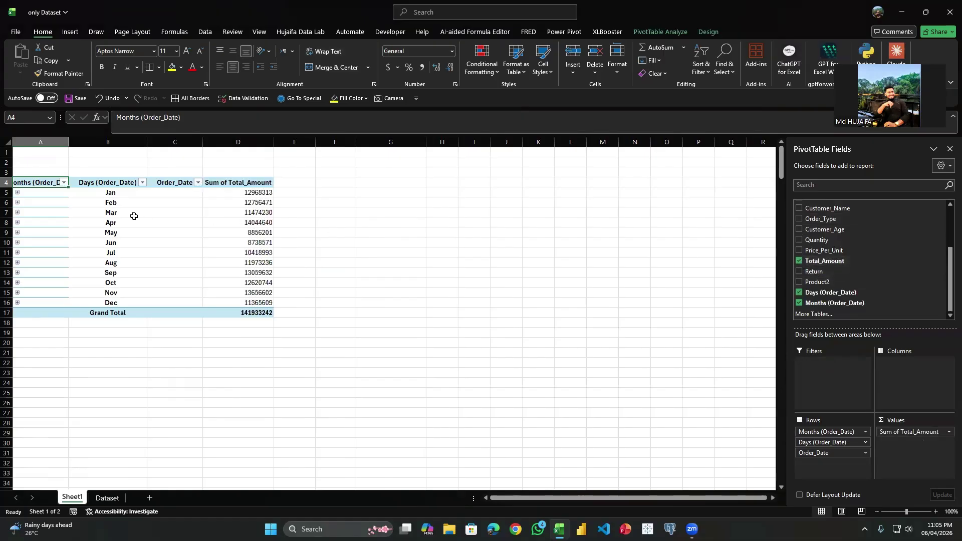
click(60, 212)
right_click(61, 213)
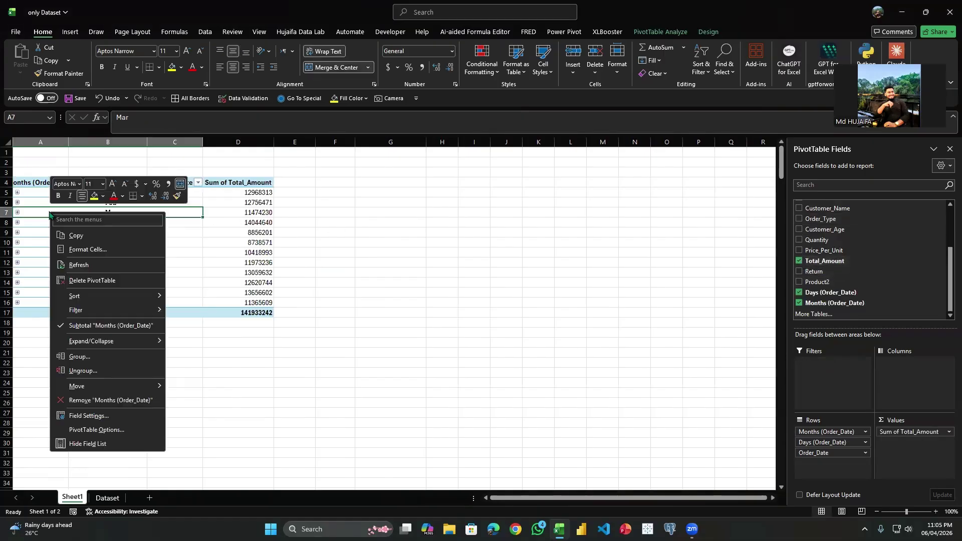
click(123, 426)
click(222, 281)
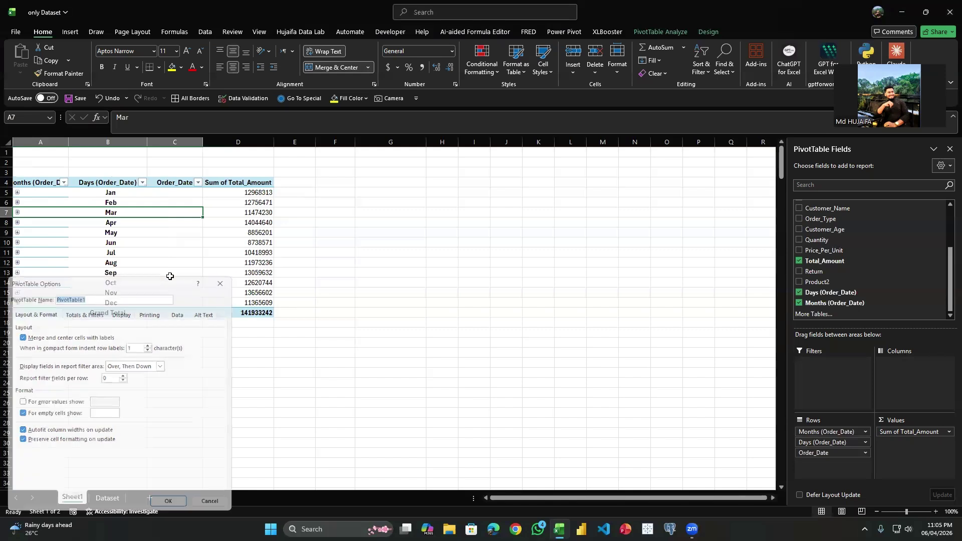
click(73, 232)
click(49, 184)
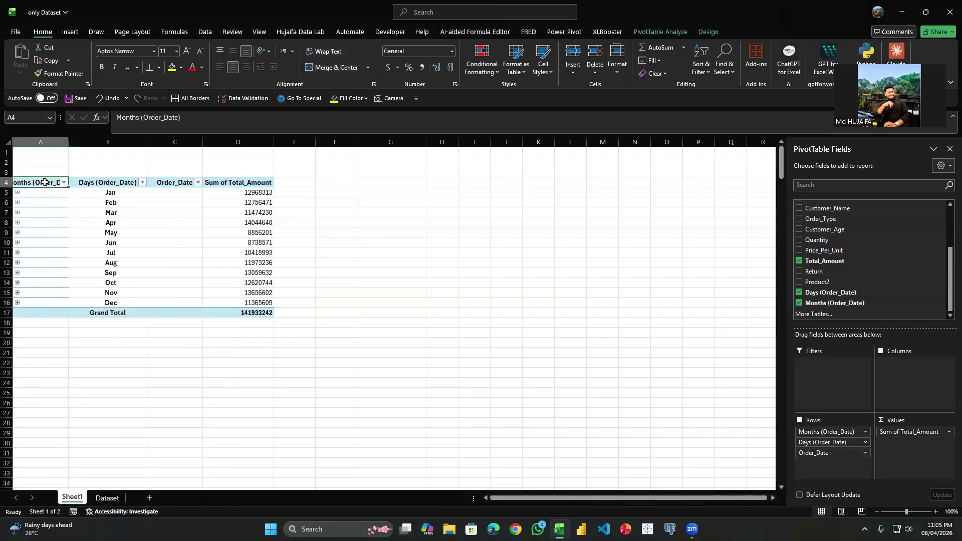
click(45, 181)
click(129, 217)
right_click(139, 202)
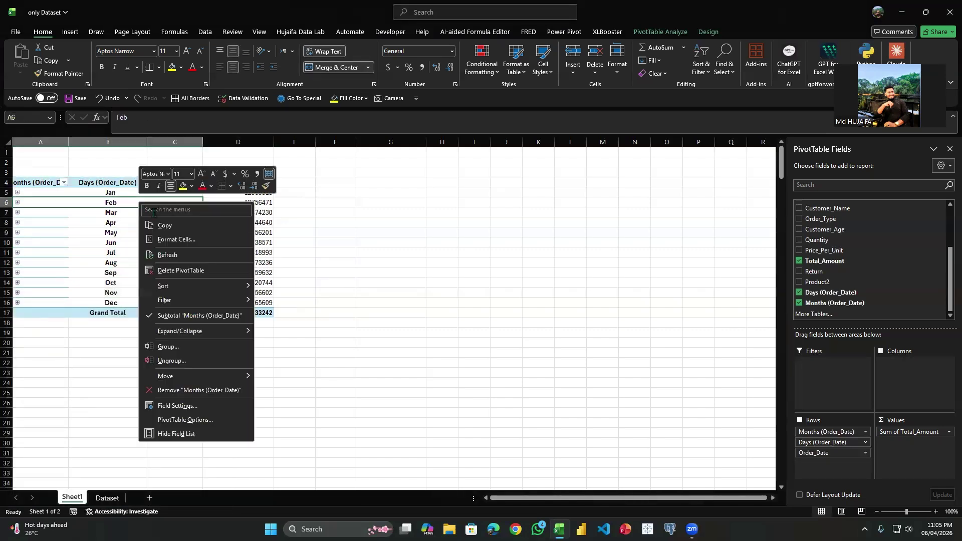
click(597, 281)
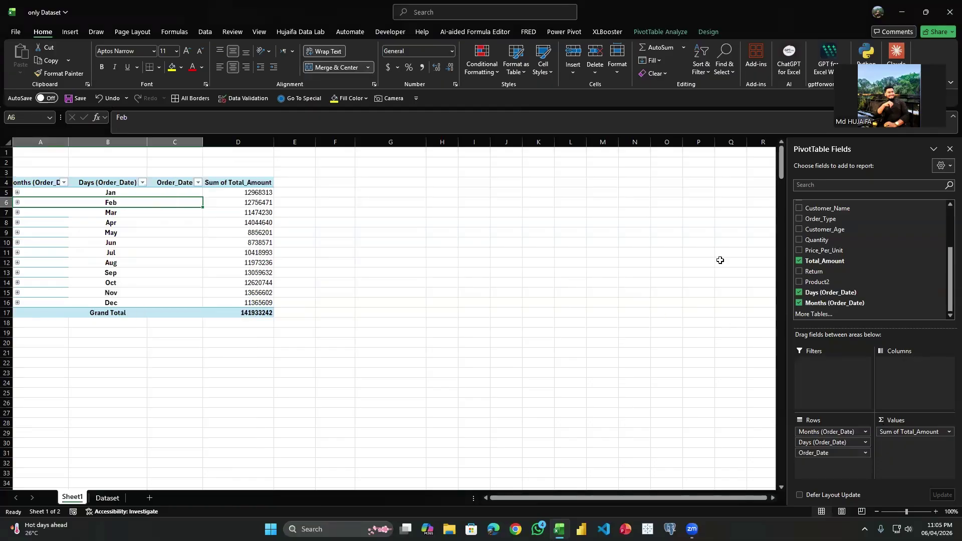
Insert a new PivotTable on a new worksheet from the table on the Dataset sheet.
click(107, 498)
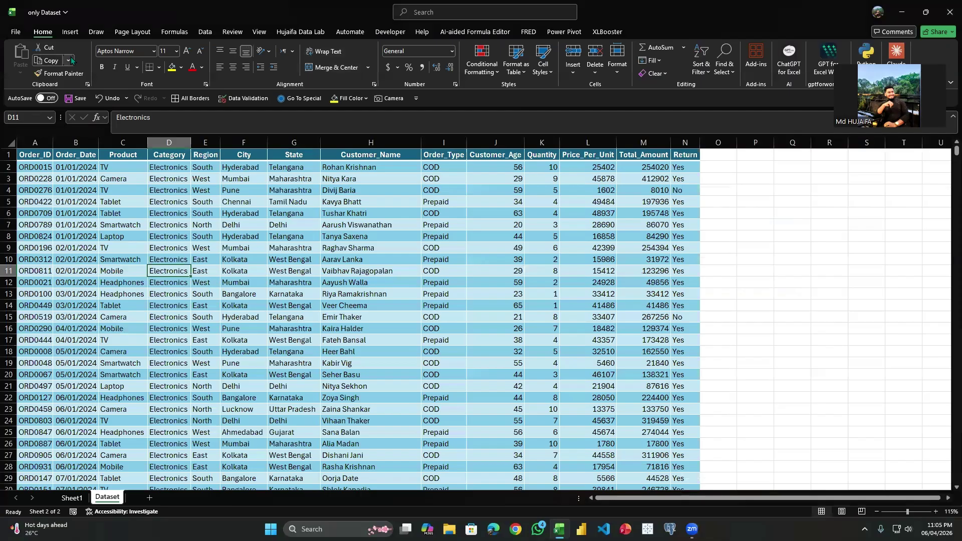
key(alt)
key(n)
key(v)
key(t)
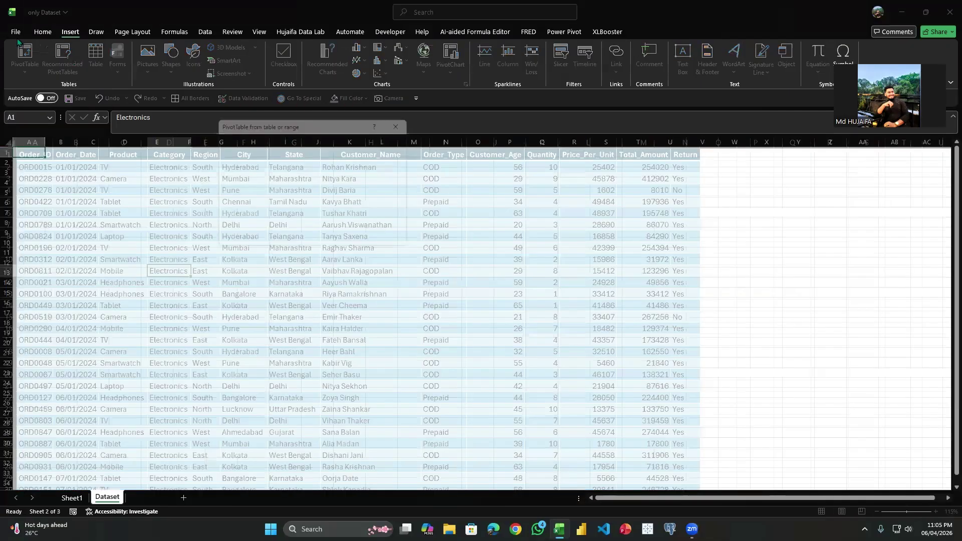
key(Return)
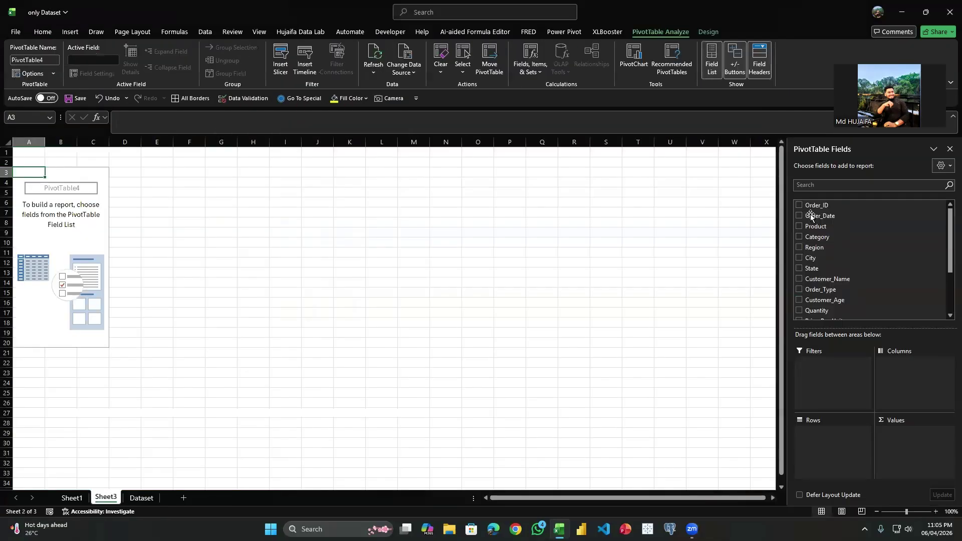
Add Order_Date to the rows and Total_Amount to the values, and test expanding and collapsing Jan.
click(811, 215)
scroll(808, 300, down, 3)
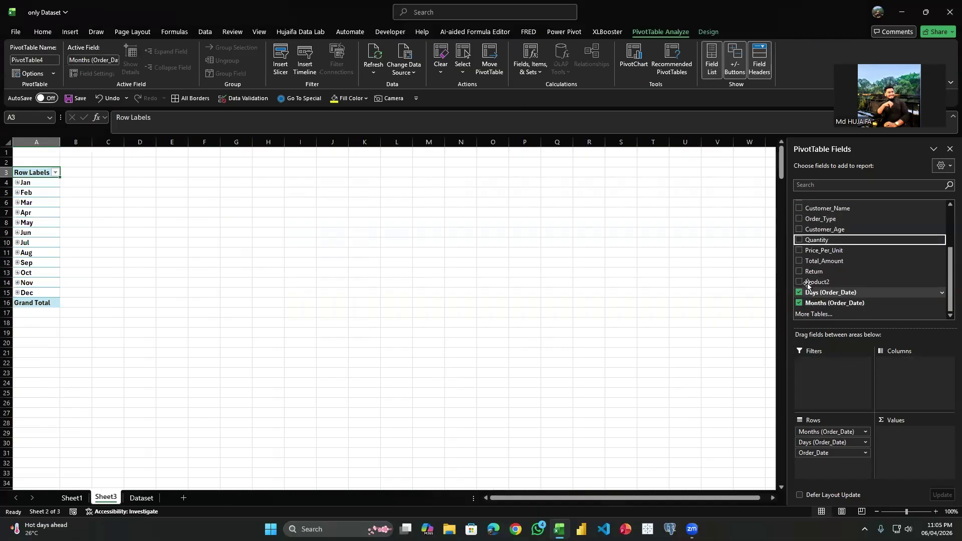
click(799, 261)
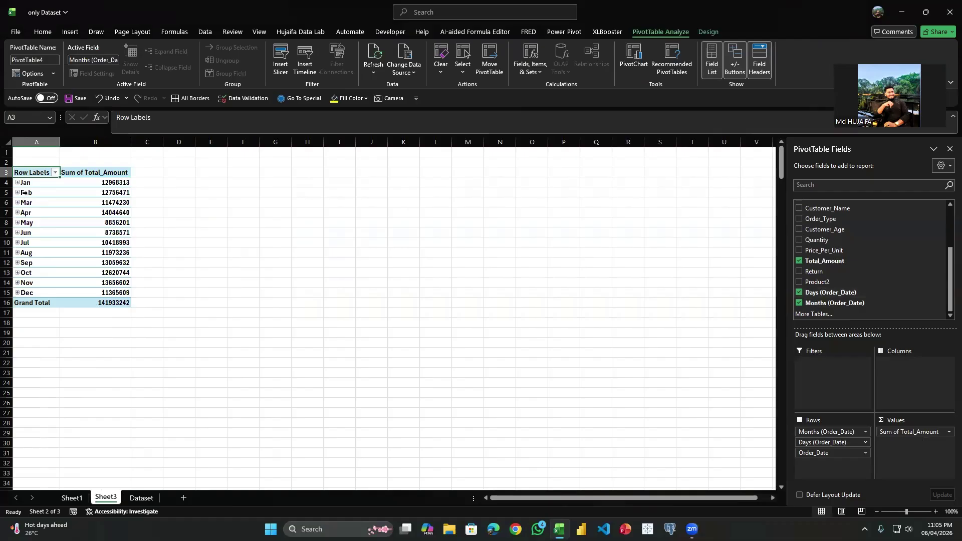
click(18, 183)
click(17, 182)
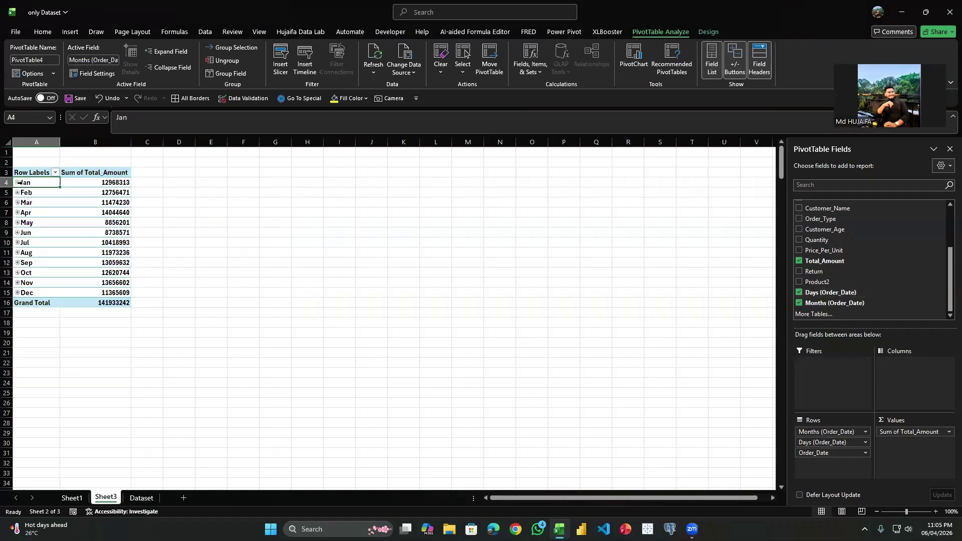
Hide the expand/collapse buttons through the new PivotTable's display options.
right_click(72, 221)
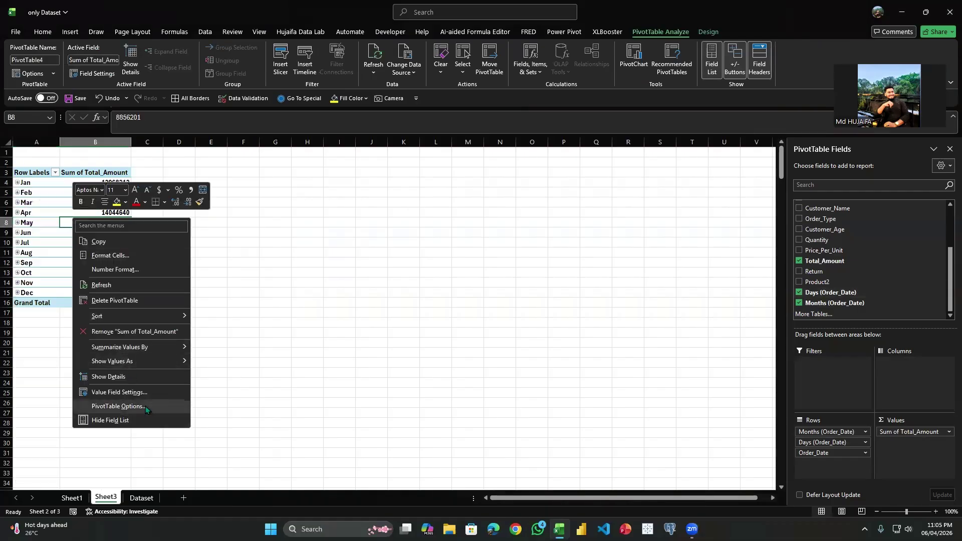
click(145, 407)
click(146, 314)
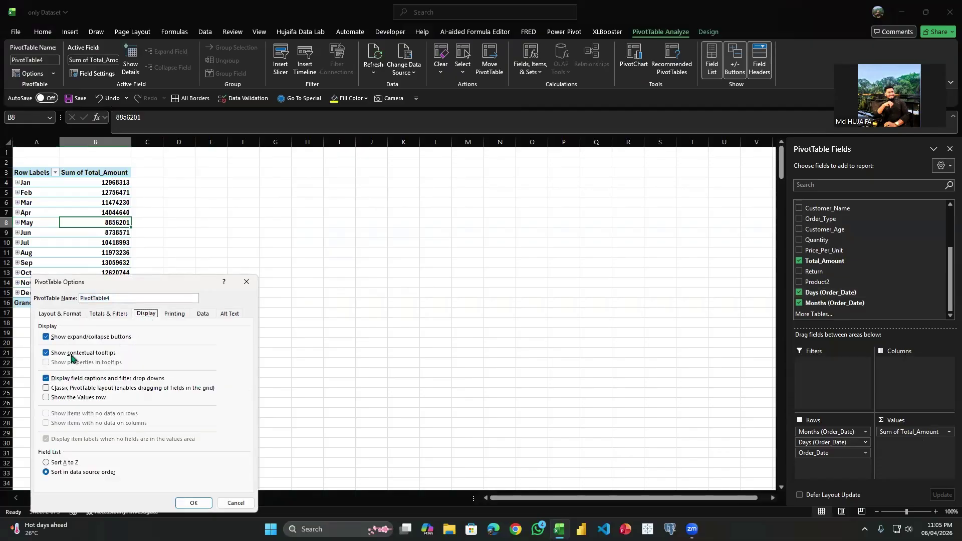
click(85, 340)
click(193, 502)
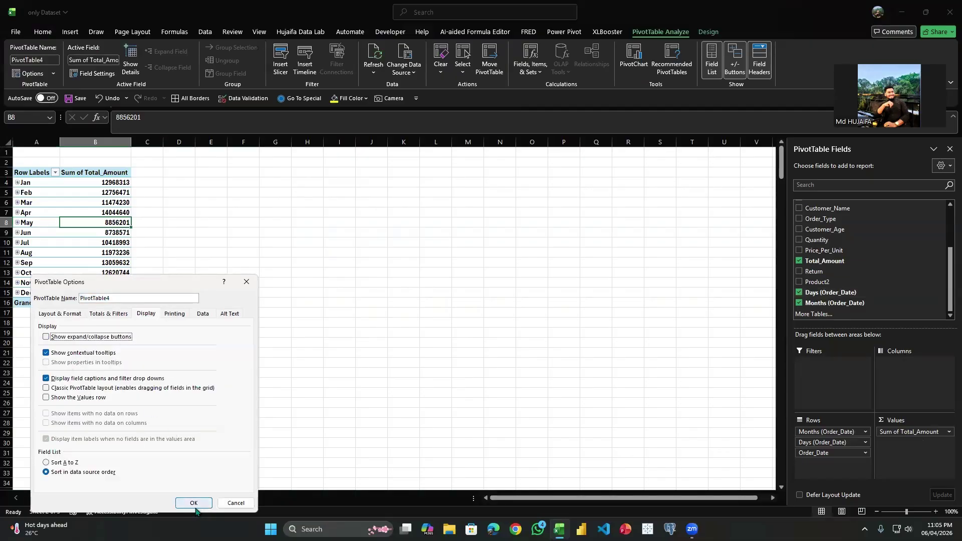
Review the contextual tooltips setting in the PivotTable's display options, close them unchanged, and inspect the Total_Amount values.
right_click(32, 207)
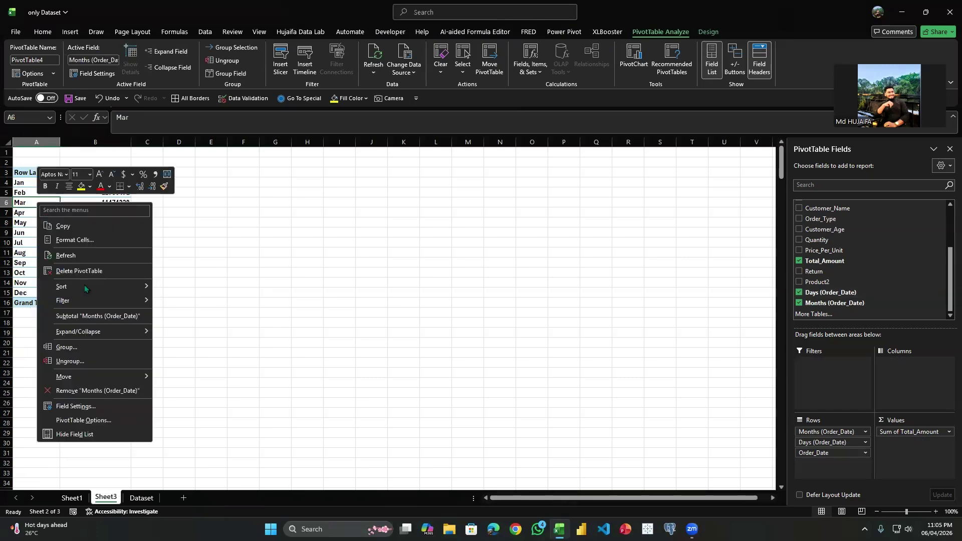
click(114, 416)
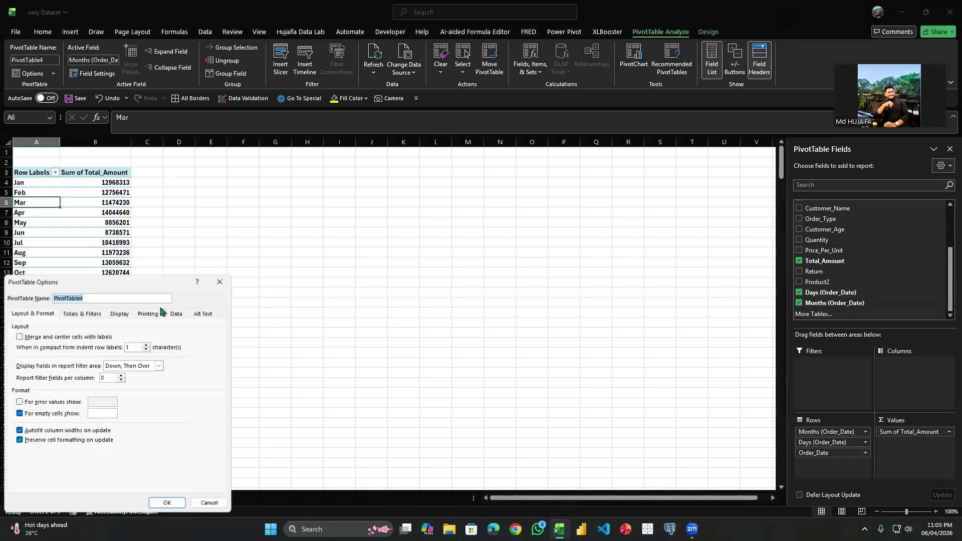
click(119, 313)
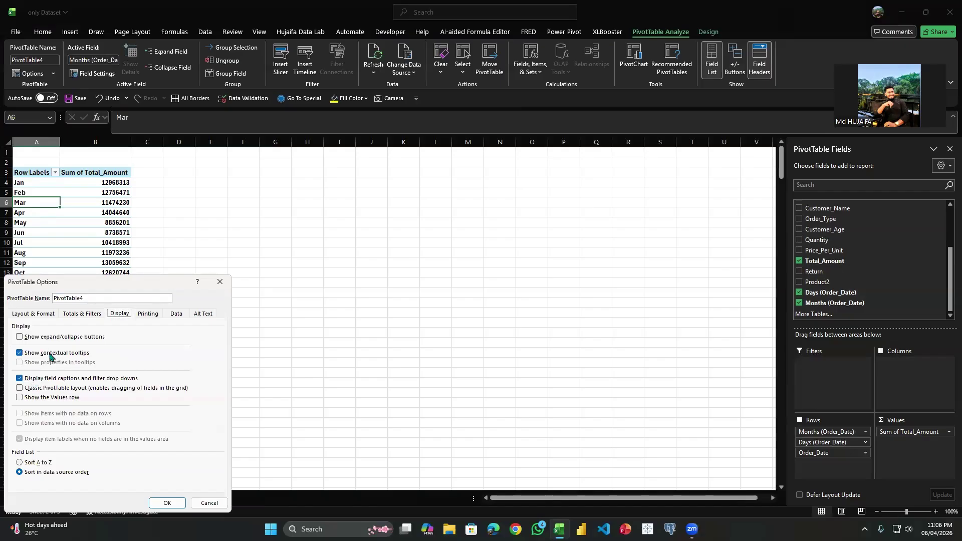
click(219, 282)
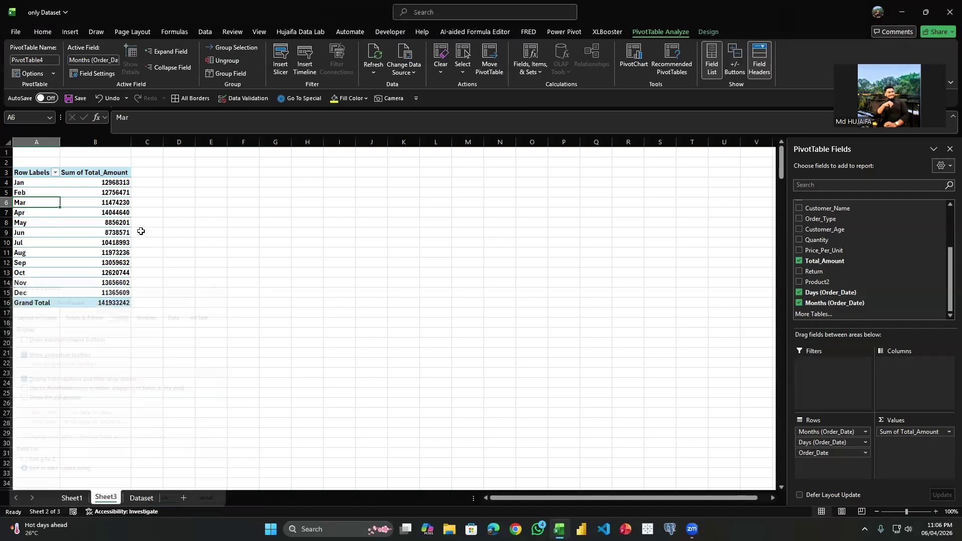
drag(119, 223, 121, 214)
click(118, 190)
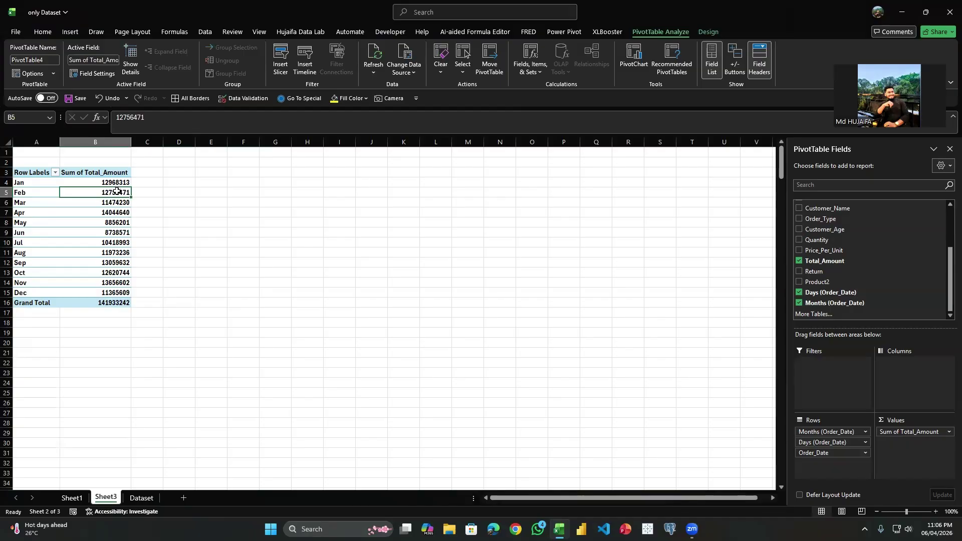
Review the printing and data settings in the PivotTable's options and close them unchanged.
mouse_move(116, 190)
right_click(100, 242)
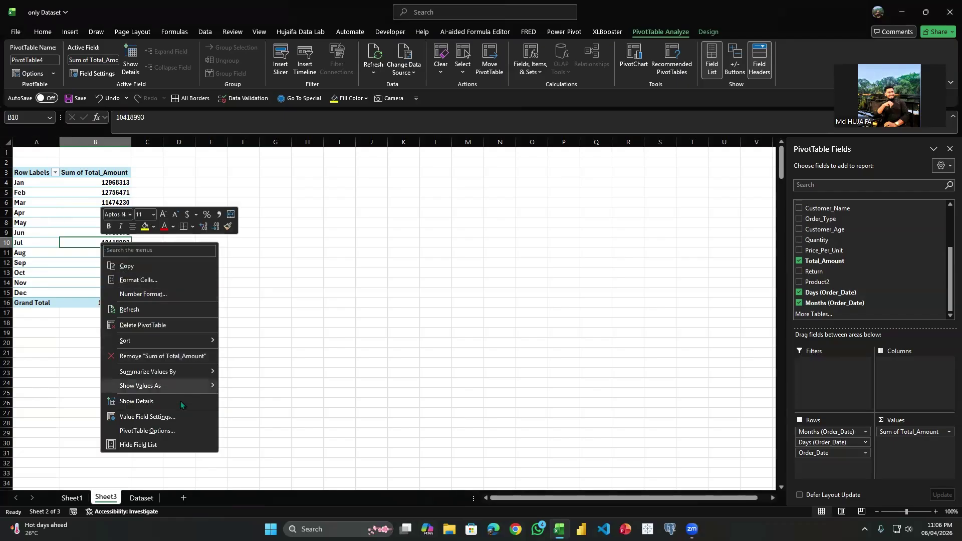
click(184, 430)
click(216, 314)
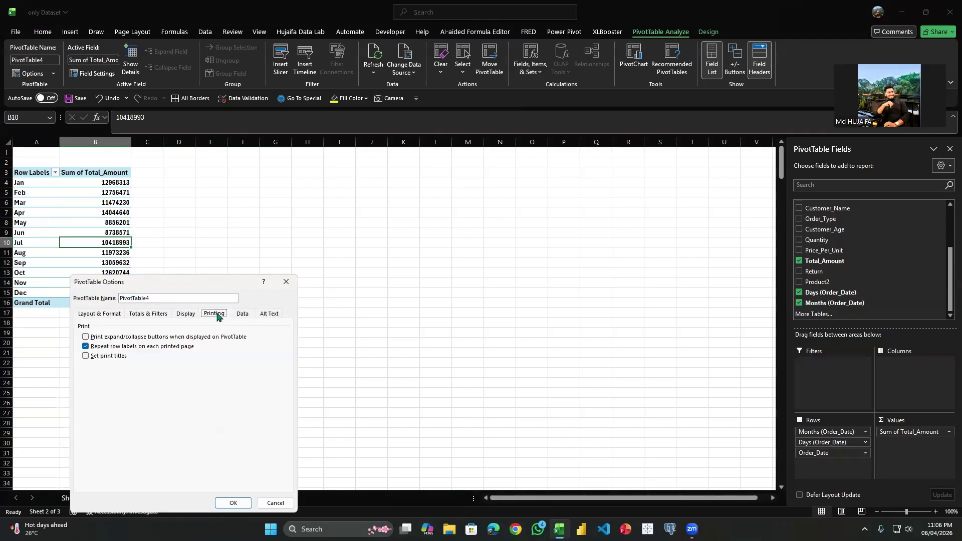
click(245, 314)
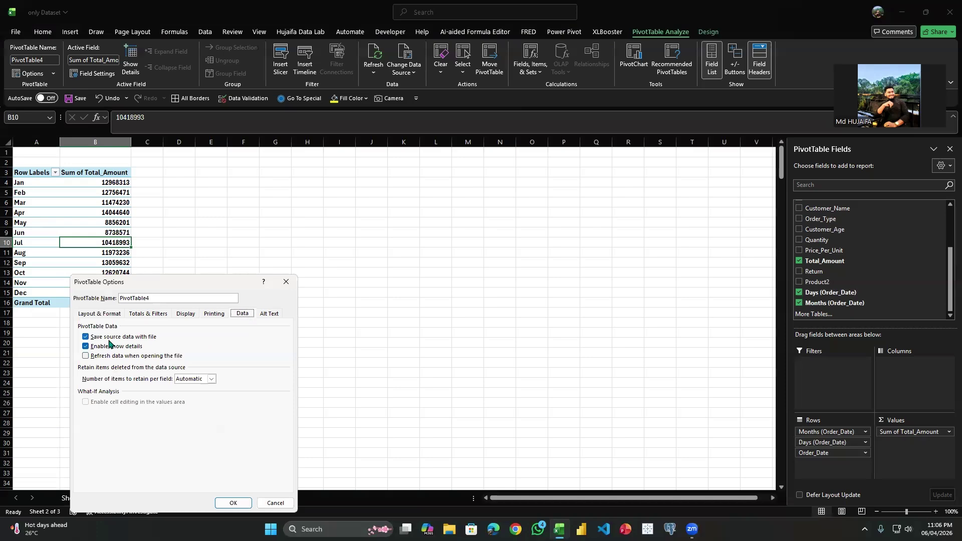
click(285, 281)
Check the source table on the Dataset sheet and return to the PivotTable on Sheet3.
click(141, 497)
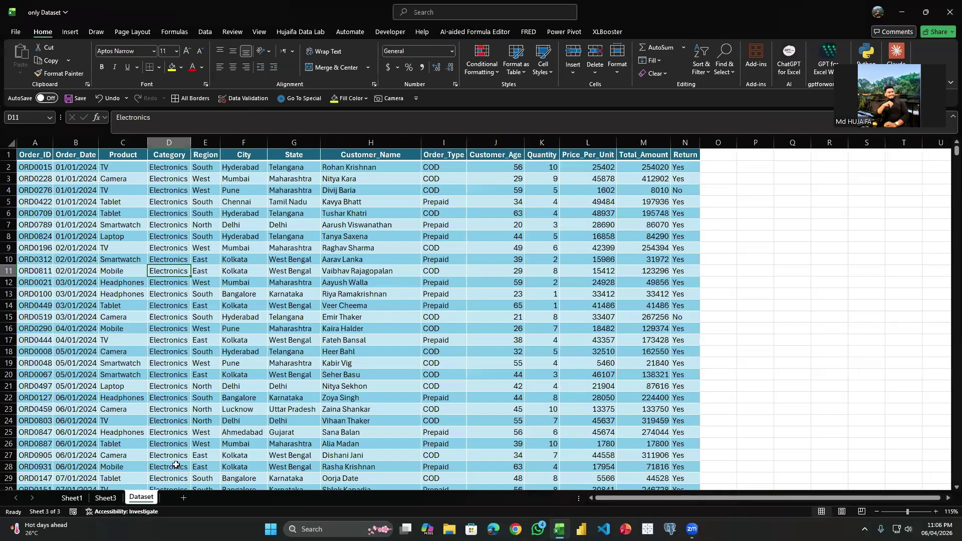
click(105, 497)
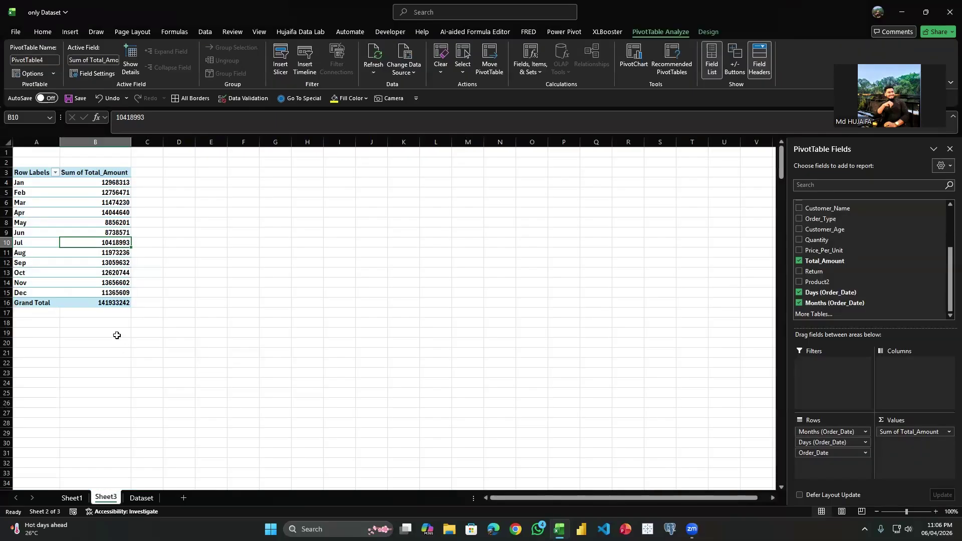
right_click(105, 232)
click(264, 238)
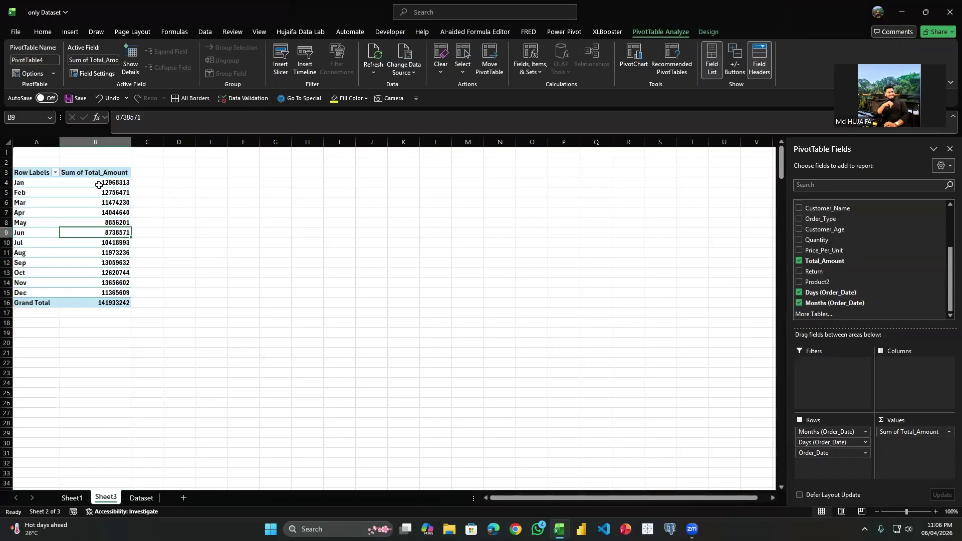
Extract the detail records behind Jan's Total_Amount to a new sheet and look through them.
click(120, 182)
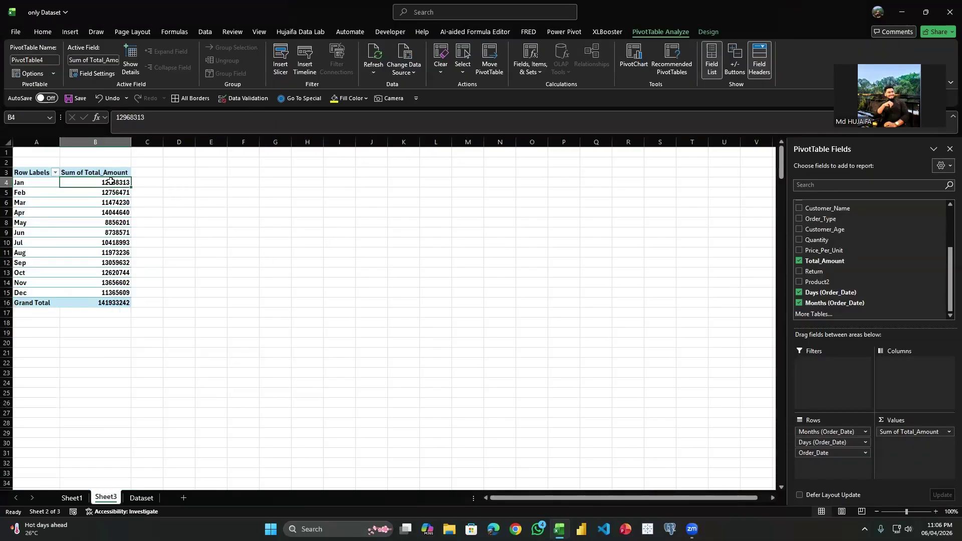
double_click(110, 182)
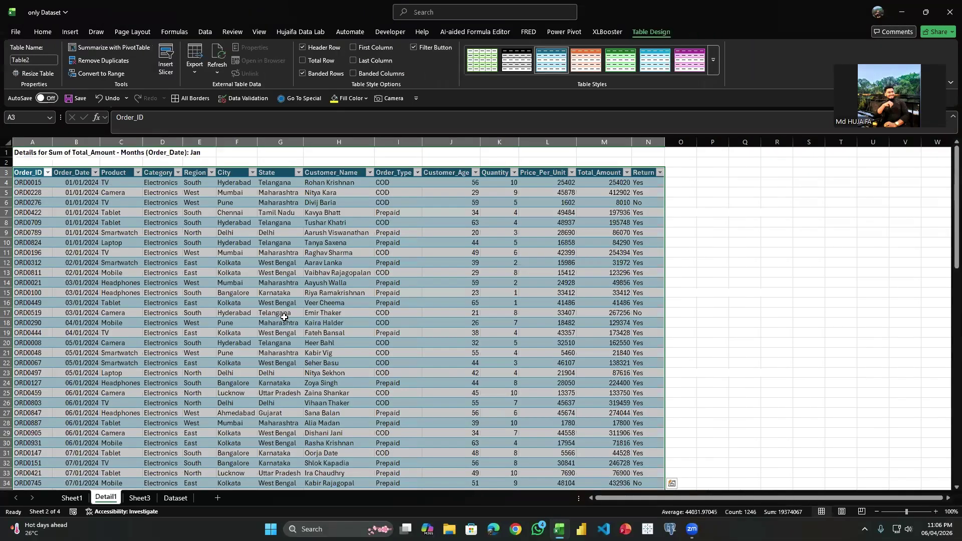
scroll(288, 341, down, 18)
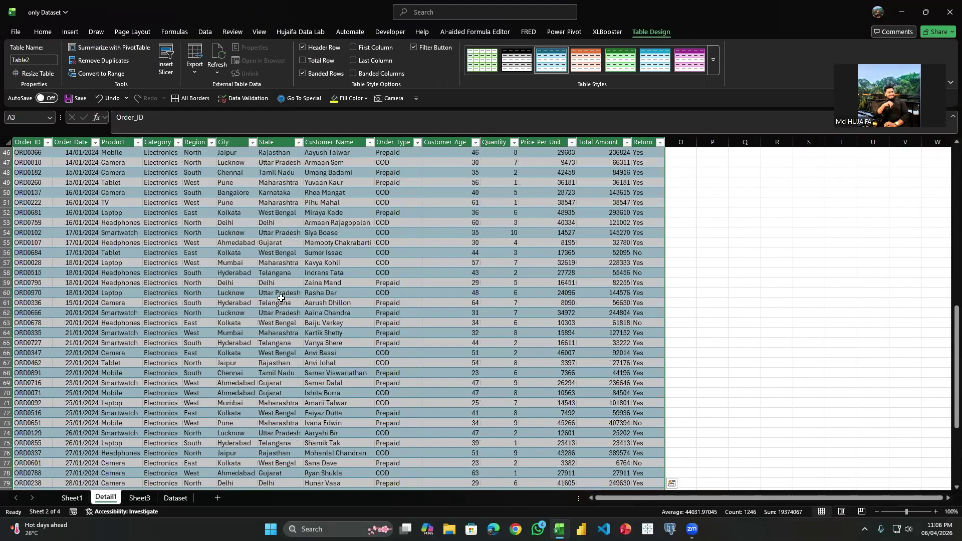
scroll(286, 333, up, 18)
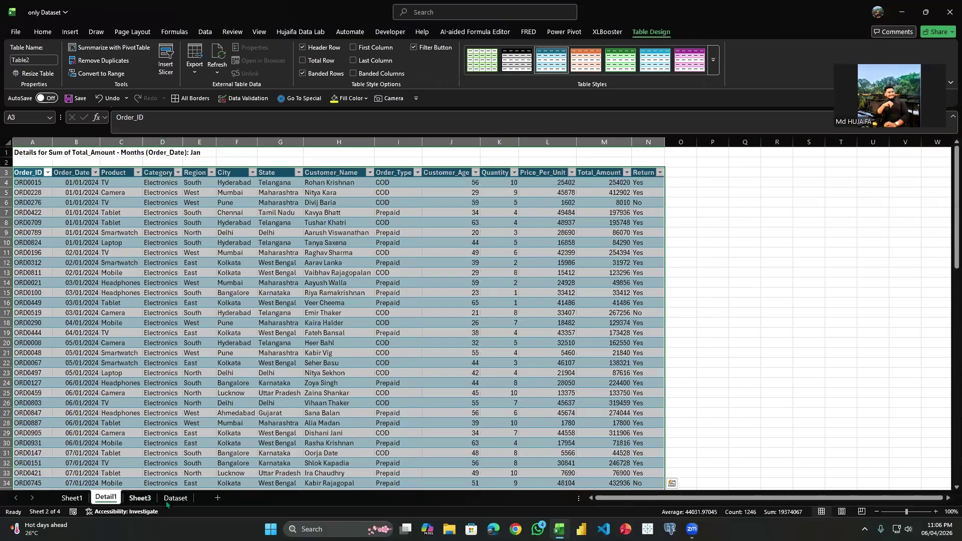
Extract the detail records behind Feb's Total_Amount to a new sheet and return to the PivotTable on Sheet3.
click(140, 497)
double_click(116, 193)
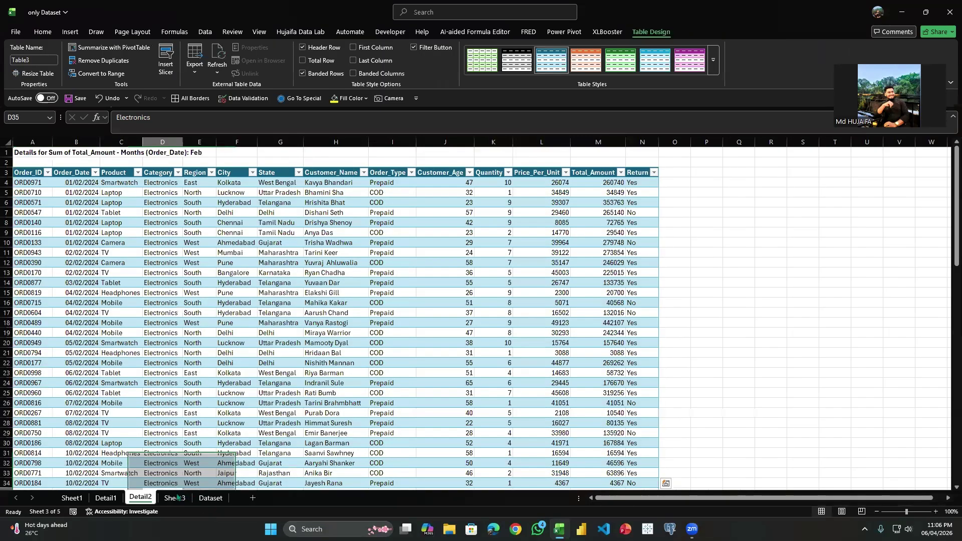
click(178, 497)
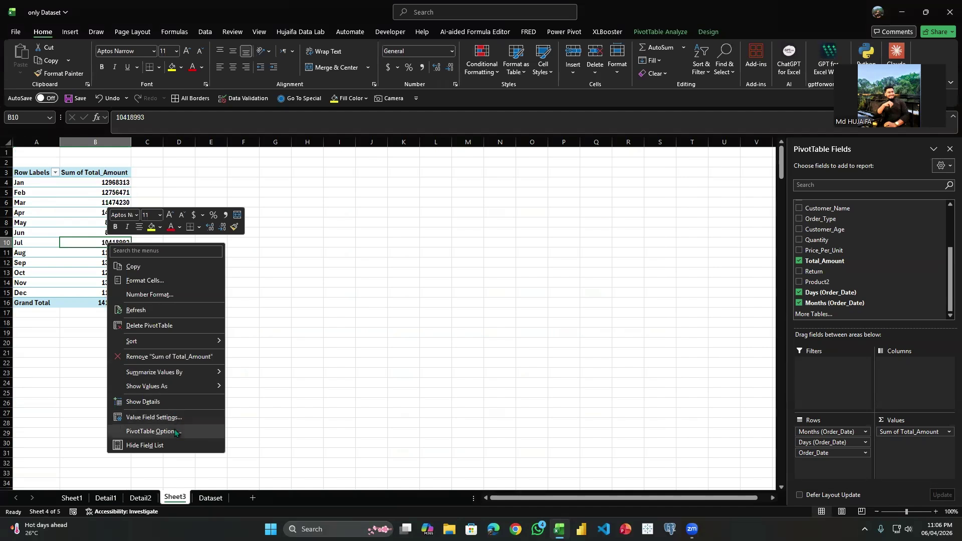
Disable show details in the PivotTable's data options and test drilling down into Mar's Total_Amount.
click(153, 431)
click(232, 314)
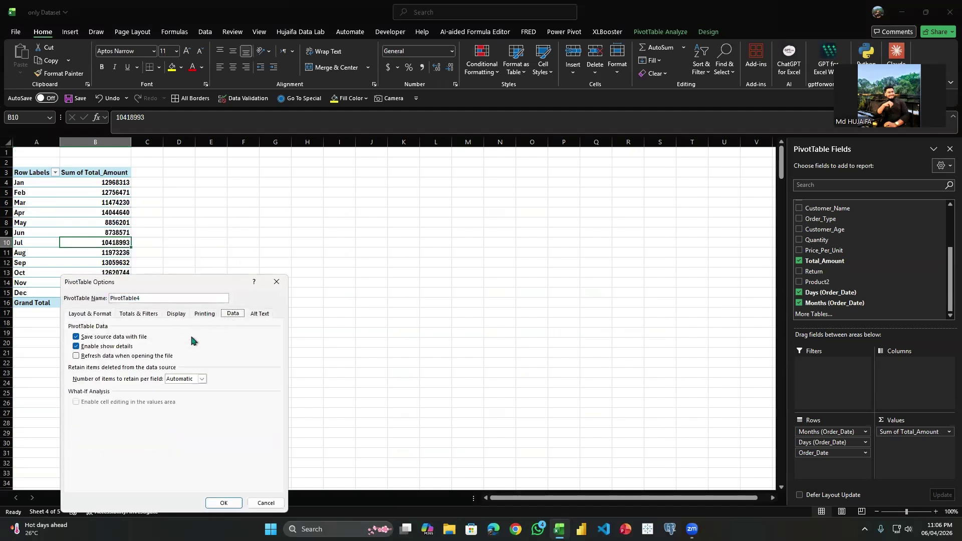
click(106, 346)
click(232, 501)
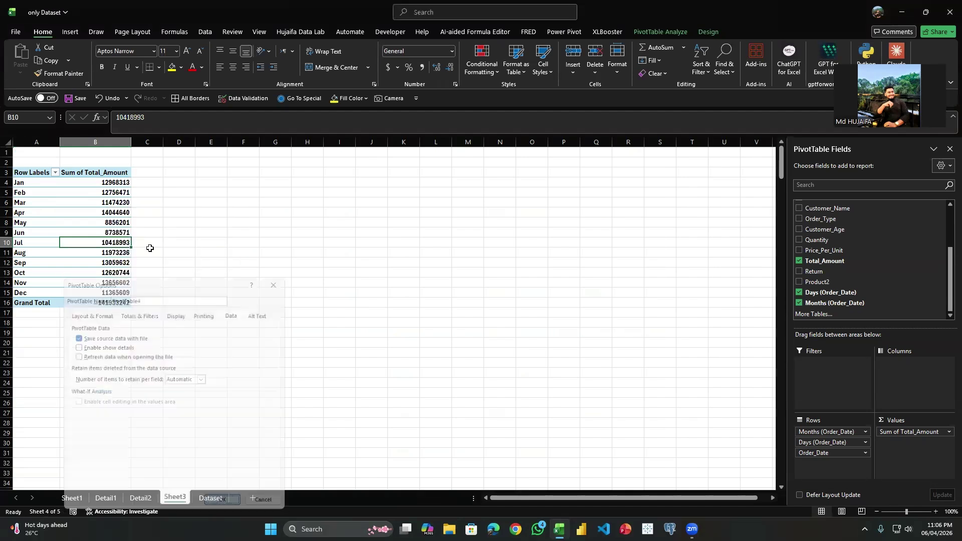
double_click(120, 198)
double_click(120, 198)
click(120, 198)
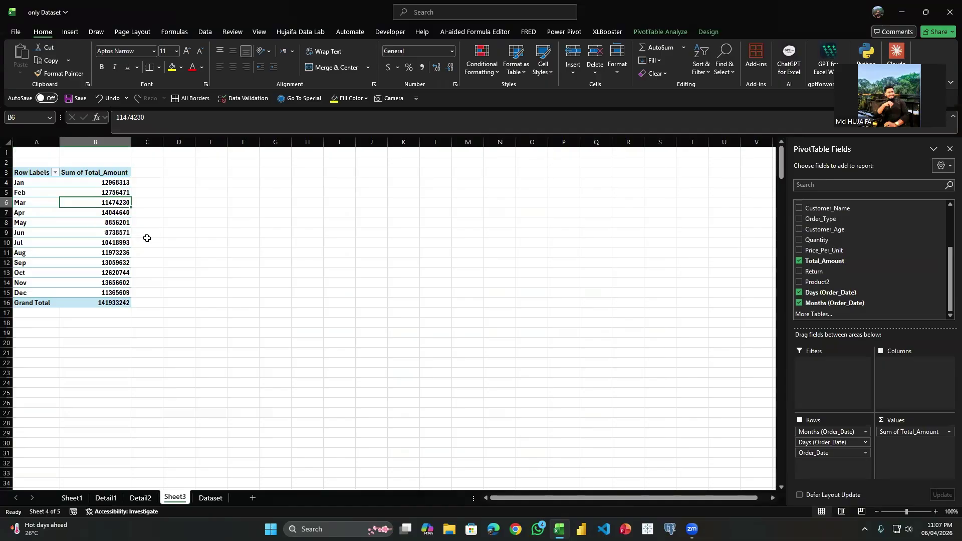
Try to turn show details back on in the PivotTable's data options.
right_click(114, 220)
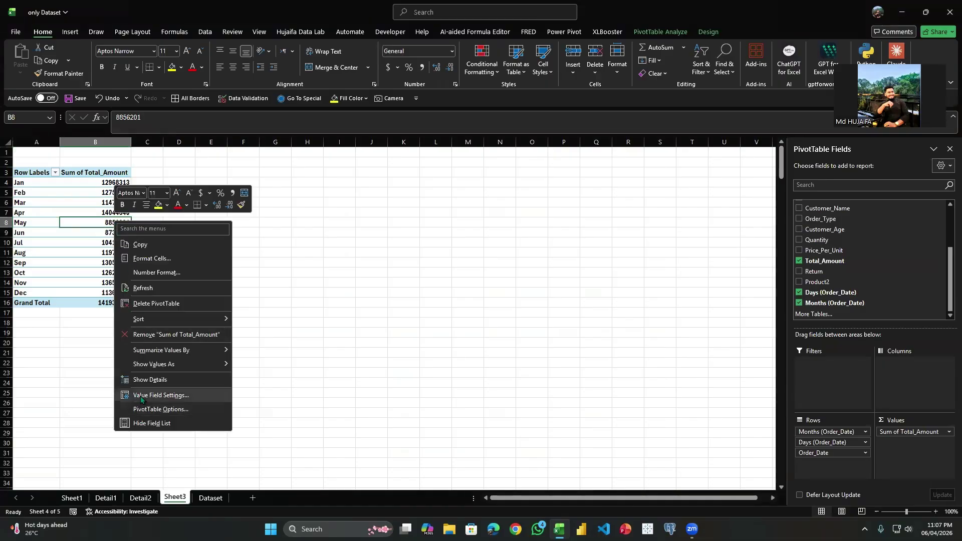
click(151, 409)
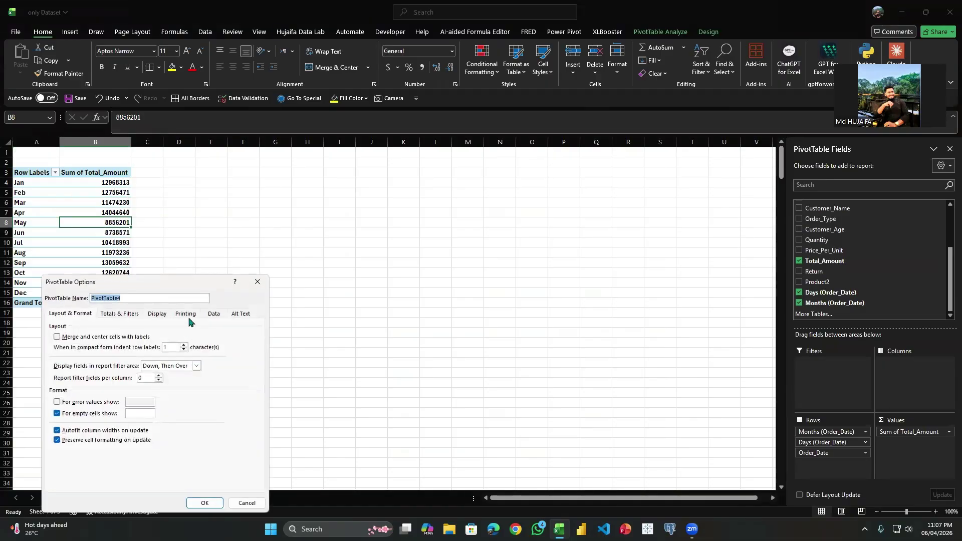
click(211, 315)
click(87, 346)
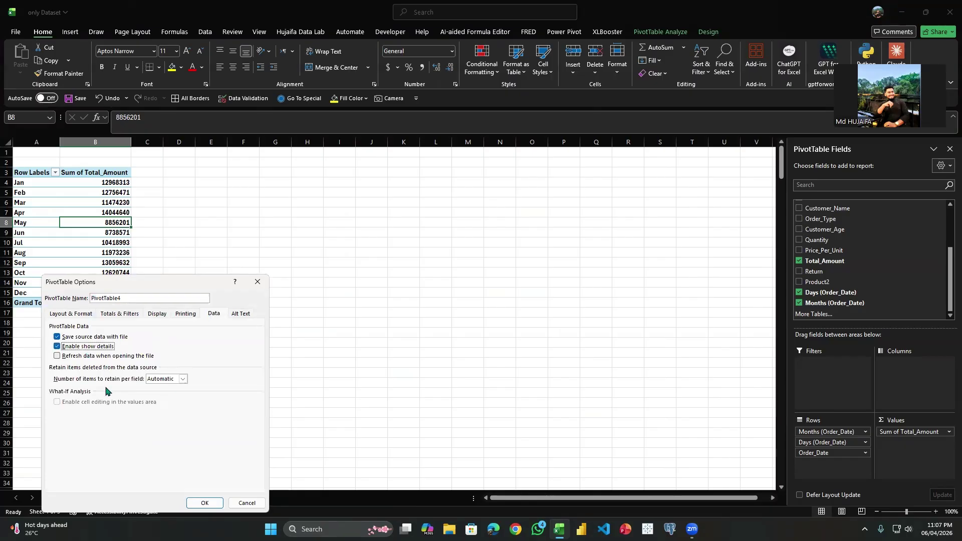
Review the printing, display, and totals and filters options, and close the PivotTable options without applying changes.
click(191, 312)
click(152, 314)
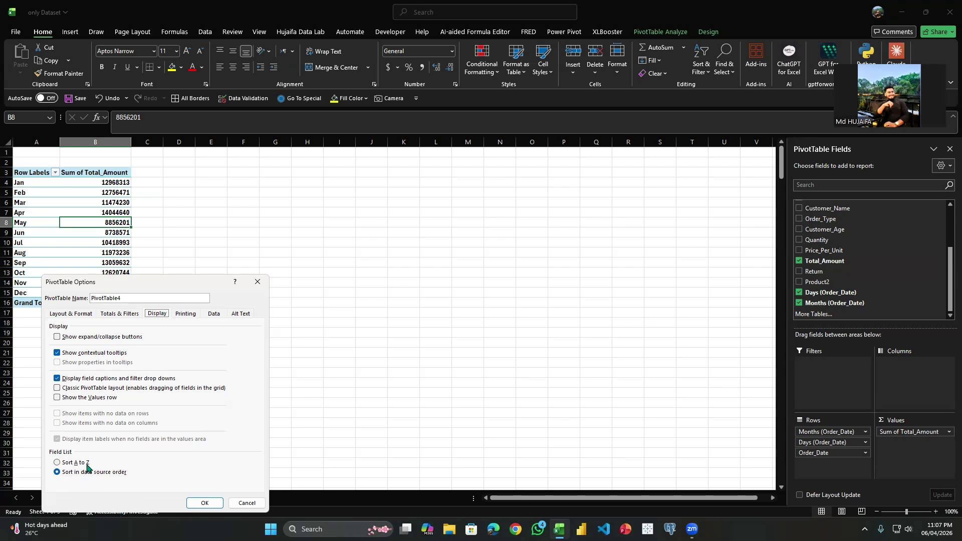
drag(173, 284, 418, 239)
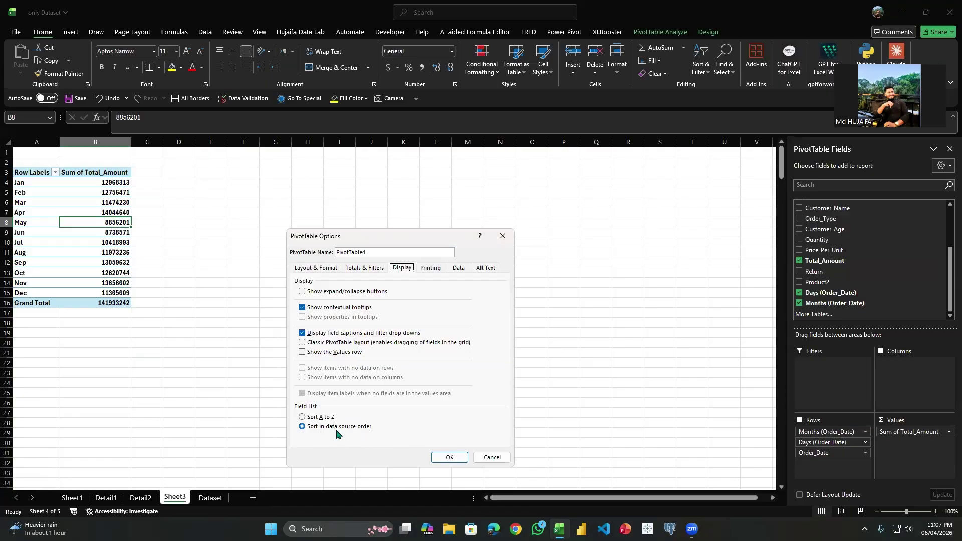
click(371, 269)
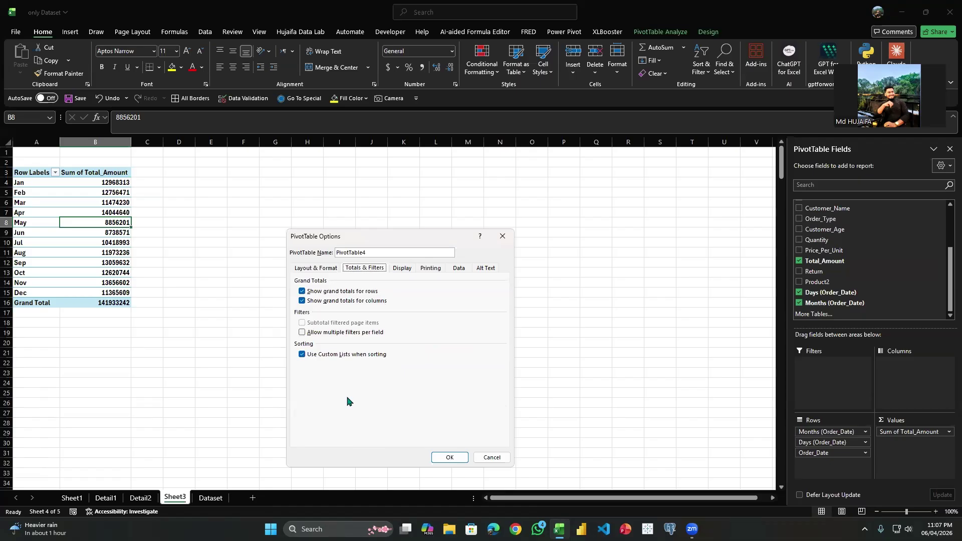
click(500, 237)
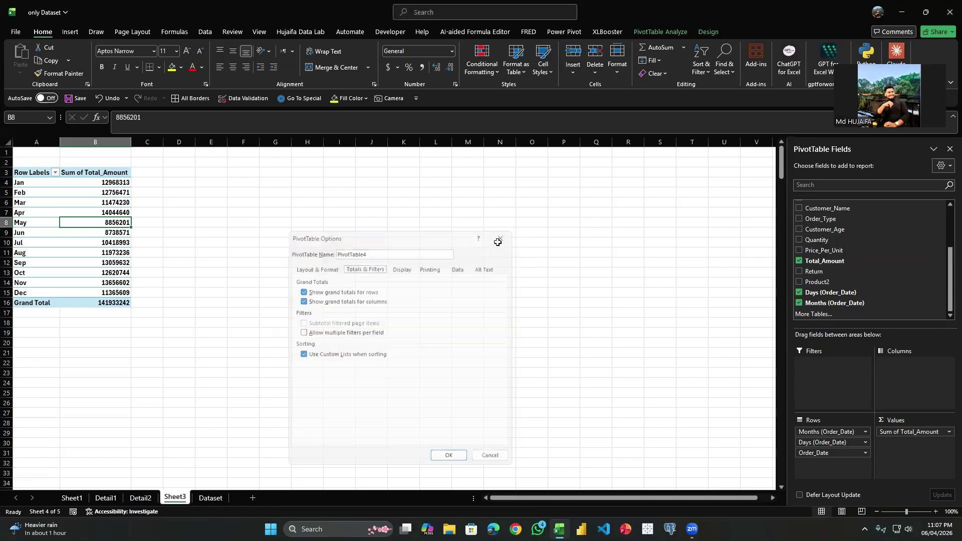